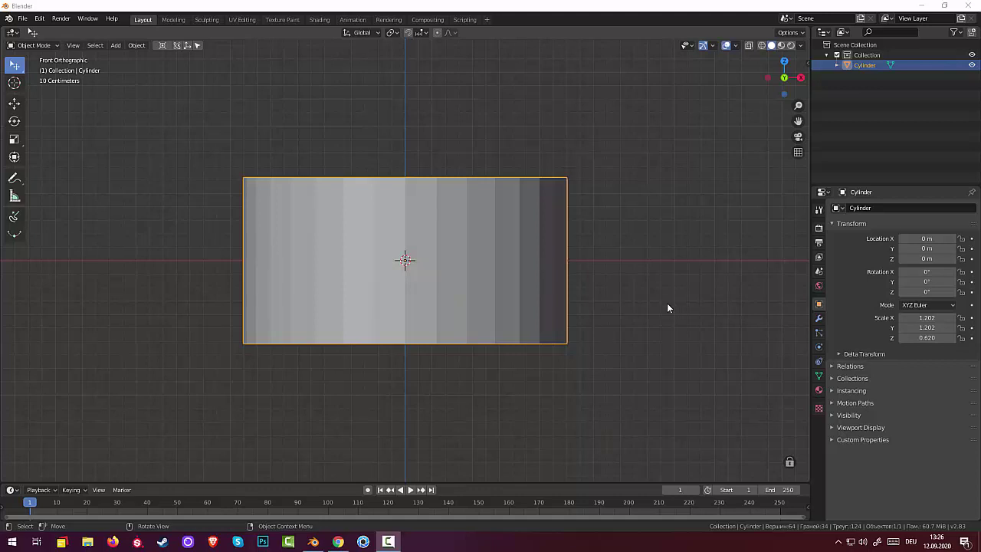
Orbit around the cylinder, then switch to the front orthographic view
mouse_move(667, 307)
middle_mouse_down()
mouse_move(666, 331)
mouse_move(663, 313)
middle_mouse_up()
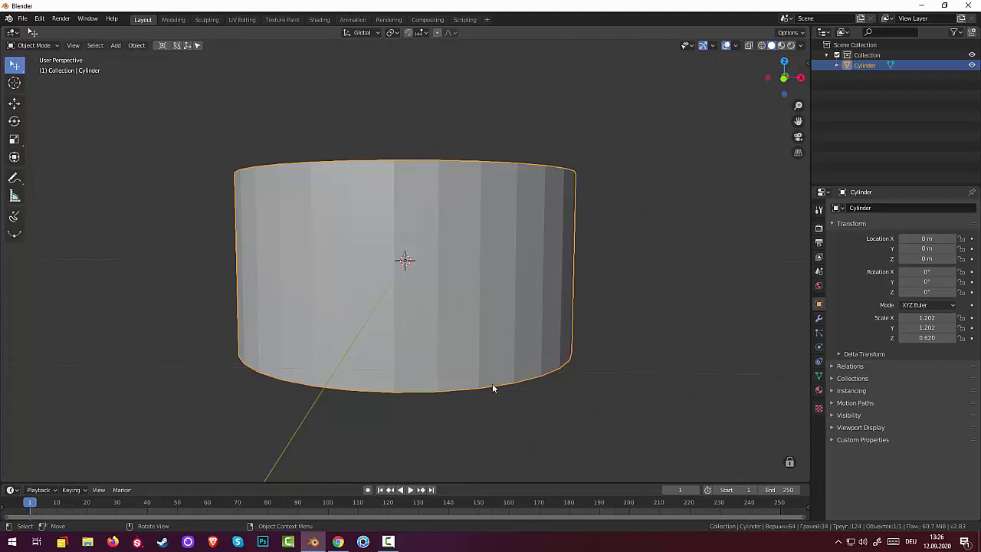
middle_click_drag(492, 386, 481, 388)
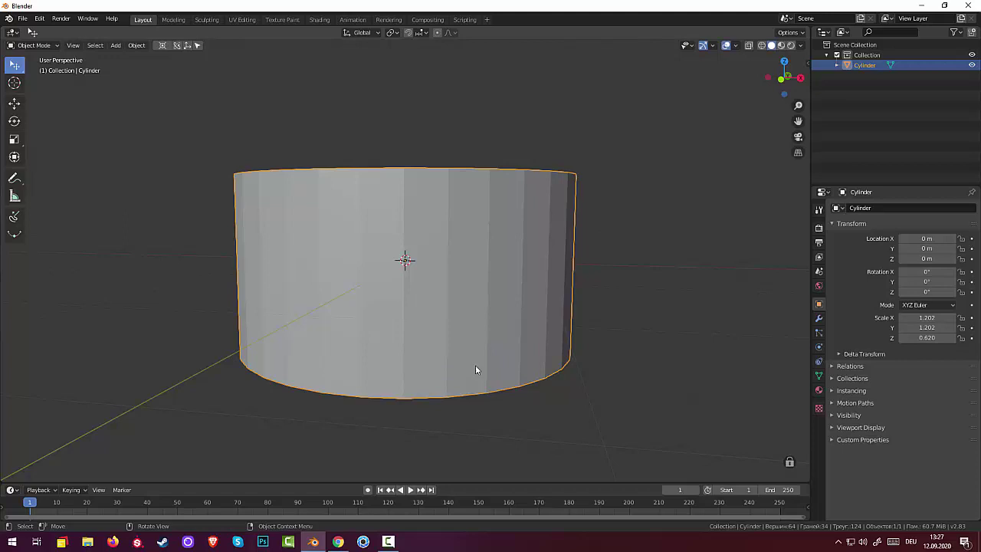
key("KP_1")
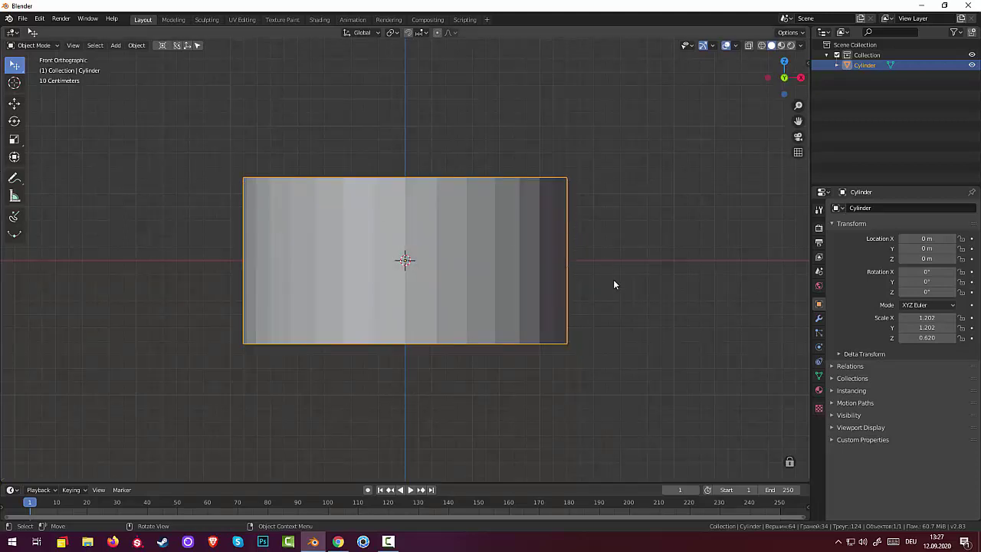
key("shift+a")
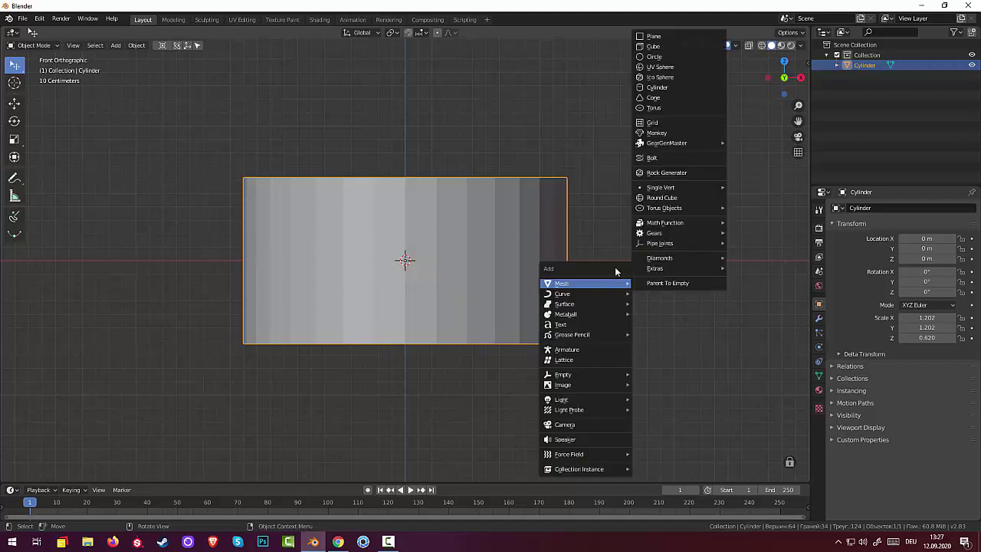
key("Escape")
key("Escape")
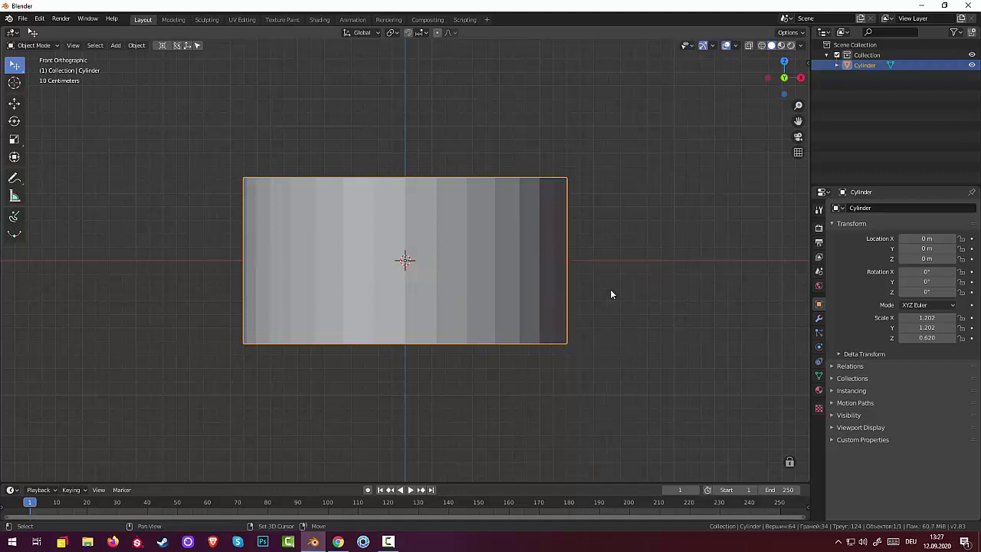
Deselect the cylinder, add a plane and rotate it 90° about the global X axis
left_click(610, 291)
key("shift+a")
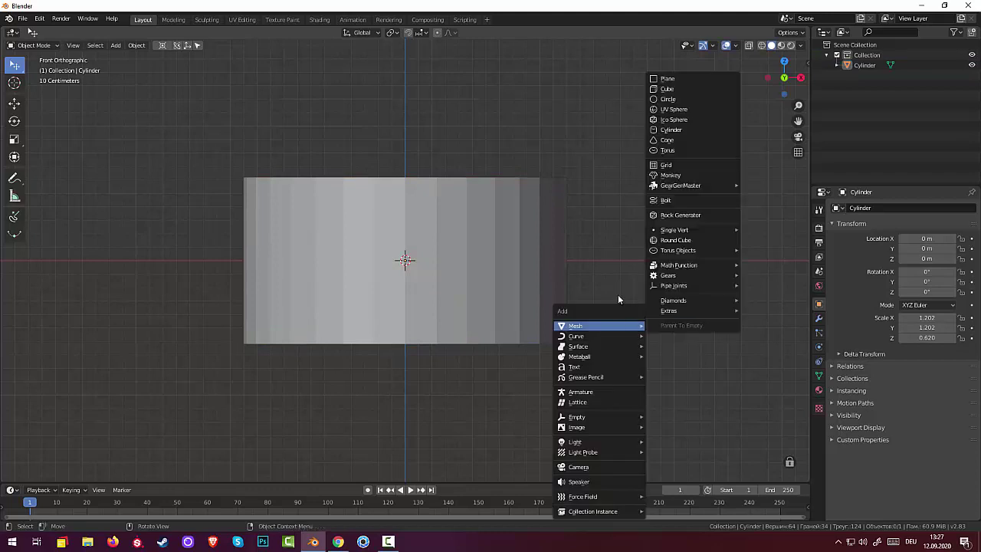
left_click(652, 79)
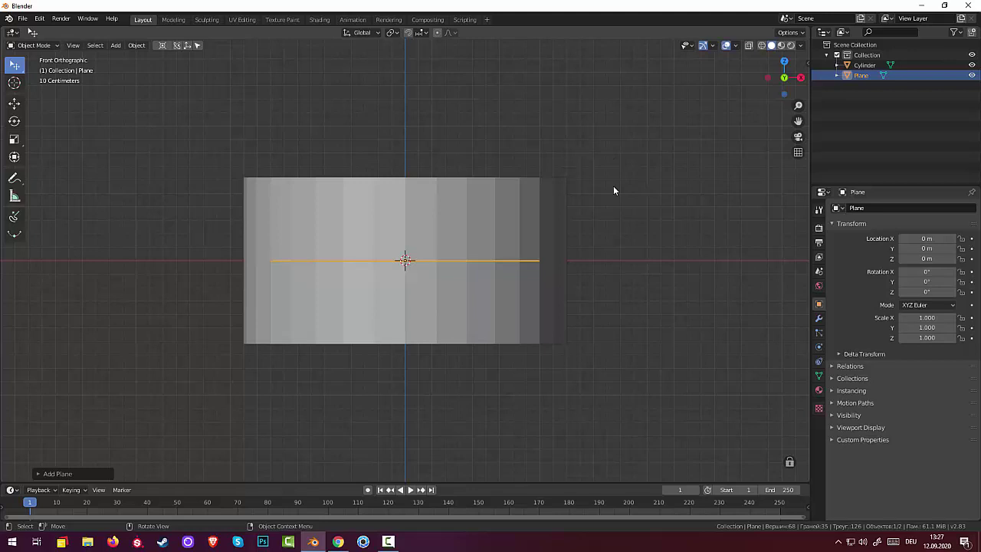
key("r")
type("x")
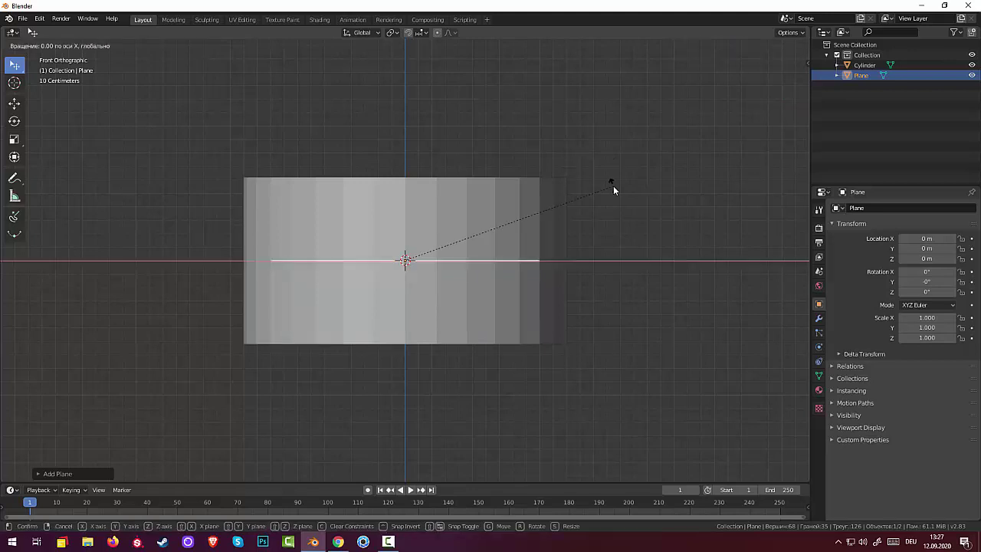
type("90")
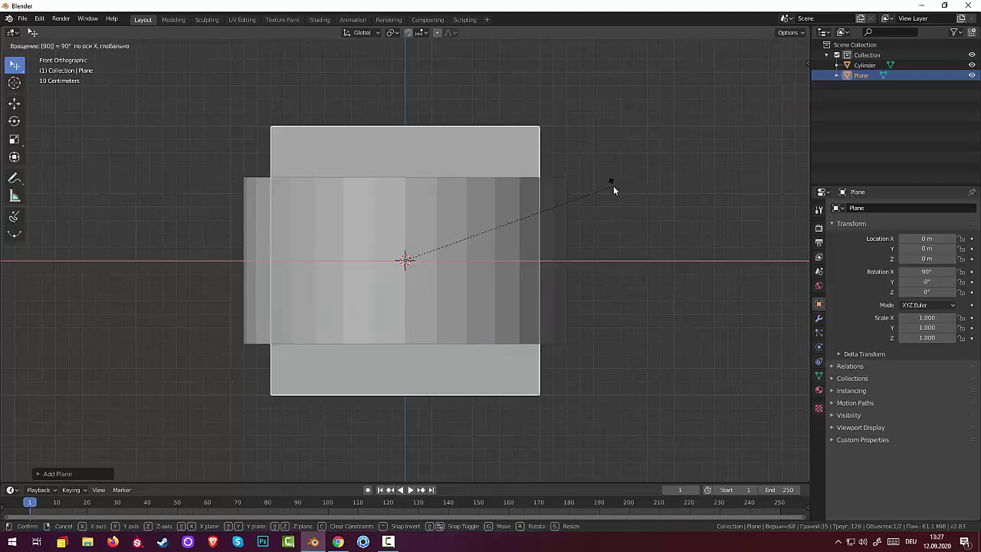
key("x")
key("x")
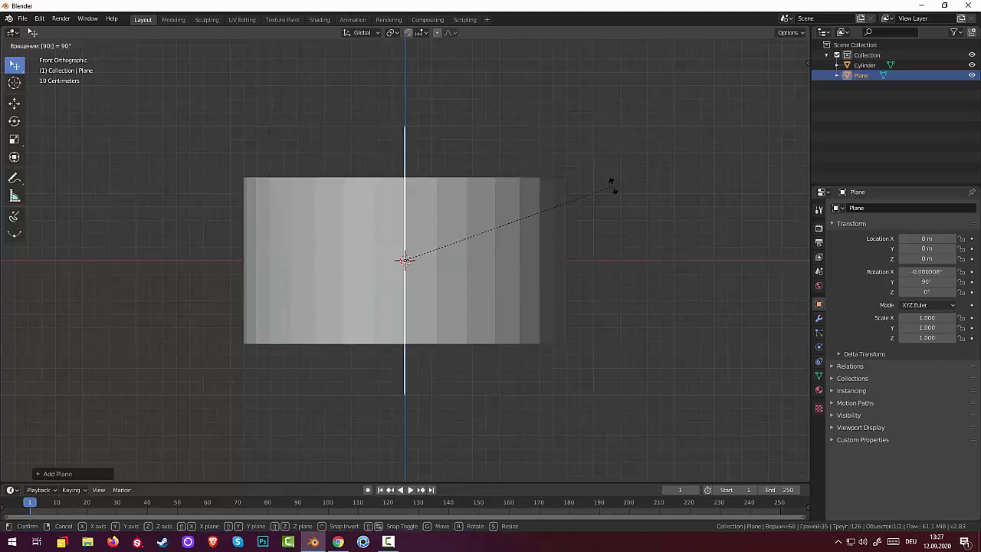
key("x")
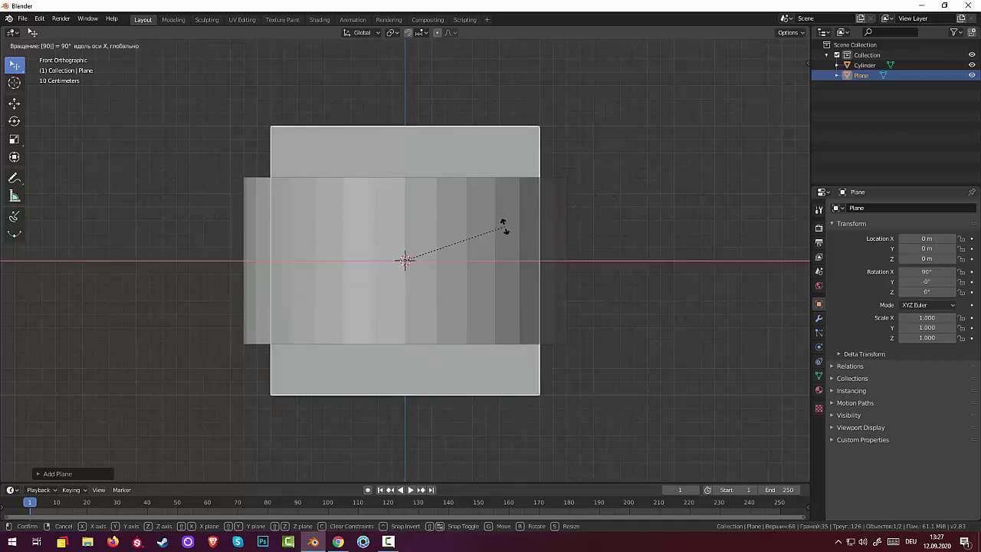
key("Return")
mouse_move(540, 225)
middle_mouse_down()
mouse_move(558, 260)
mouse_move(502, 266)
middle_mouse_up()
key("g")
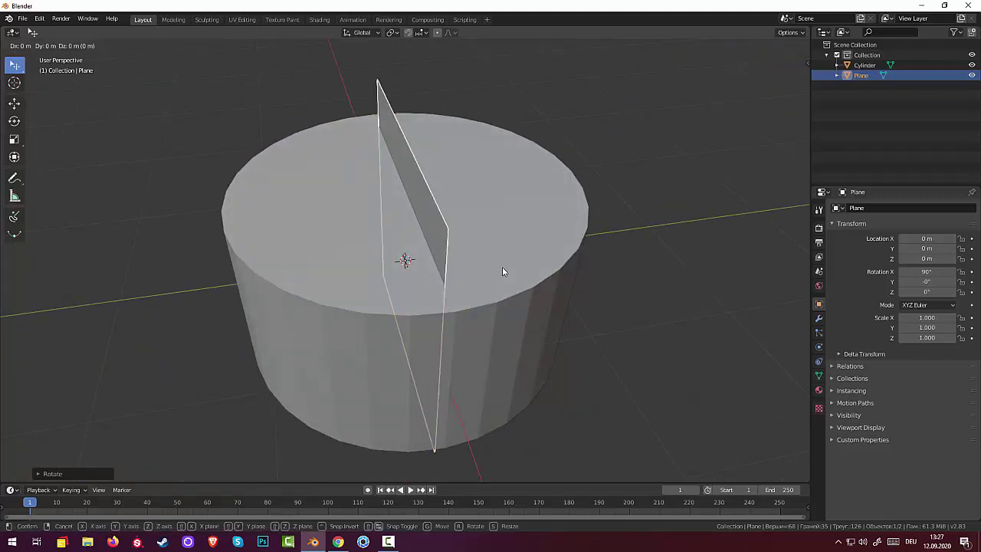
Move the plane along Y to the cylinder's front and scale it to about half size
key("y")
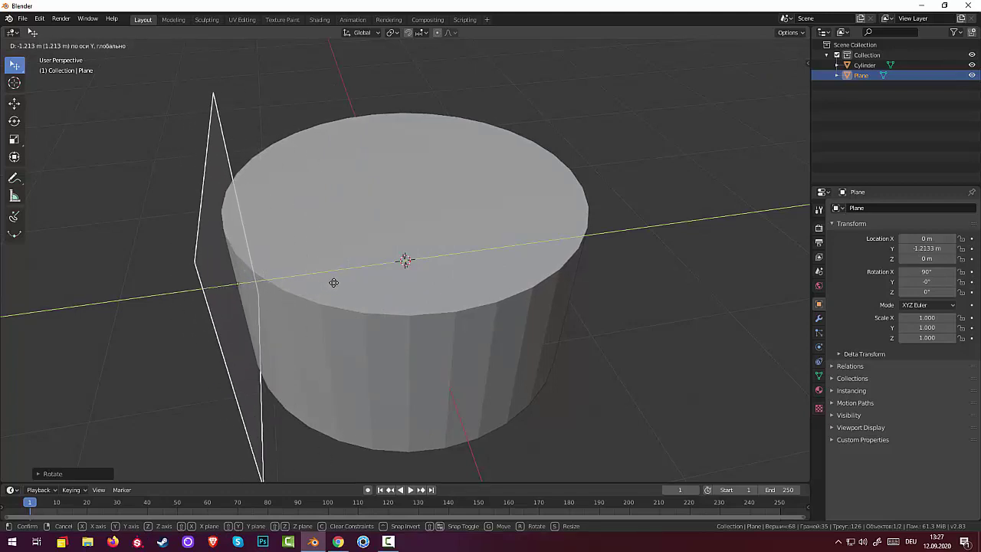
left_click(333, 282)
mouse_move(407, 280)
middle_mouse_down()
mouse_move(493, 231)
mouse_move(508, 191)
mouse_move(474, 281)
mouse_move(547, 280)
mouse_move(564, 240)
middle_mouse_up()
key("s")
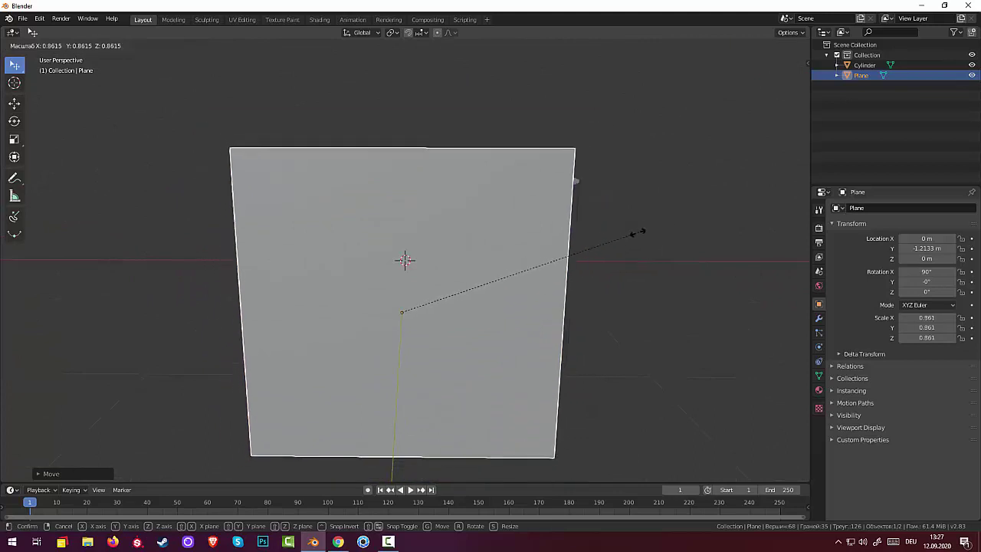
left_click(555, 281)
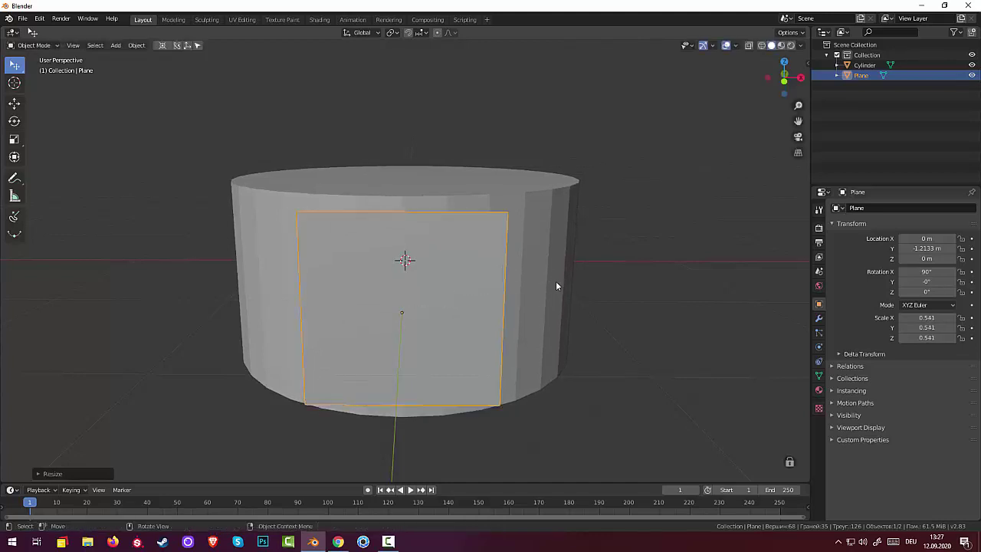
In front view, narrow the plane along X and lower it slightly along Z
key("KP_1")
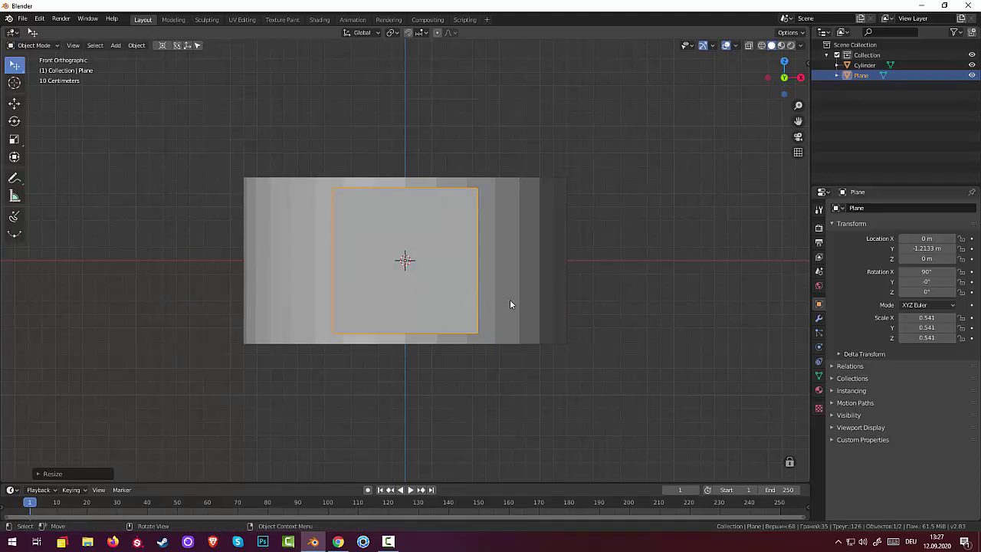
key("s")
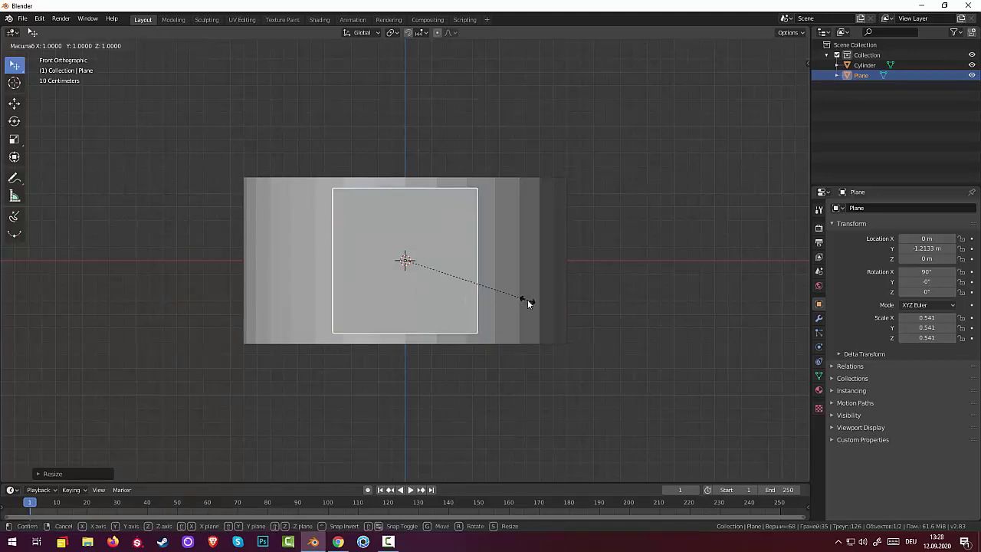
key("x")
left_click(514, 297)
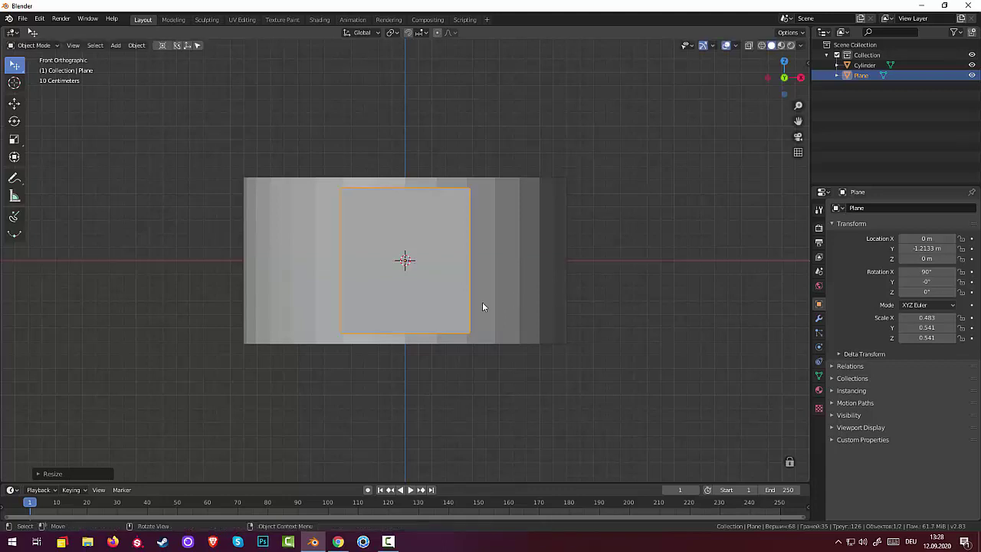
key("g")
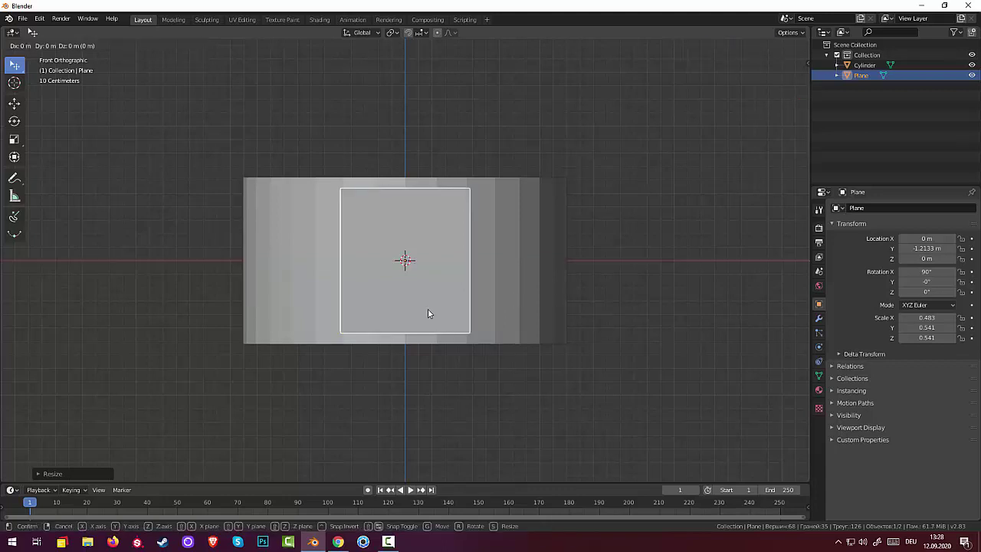
key("z")
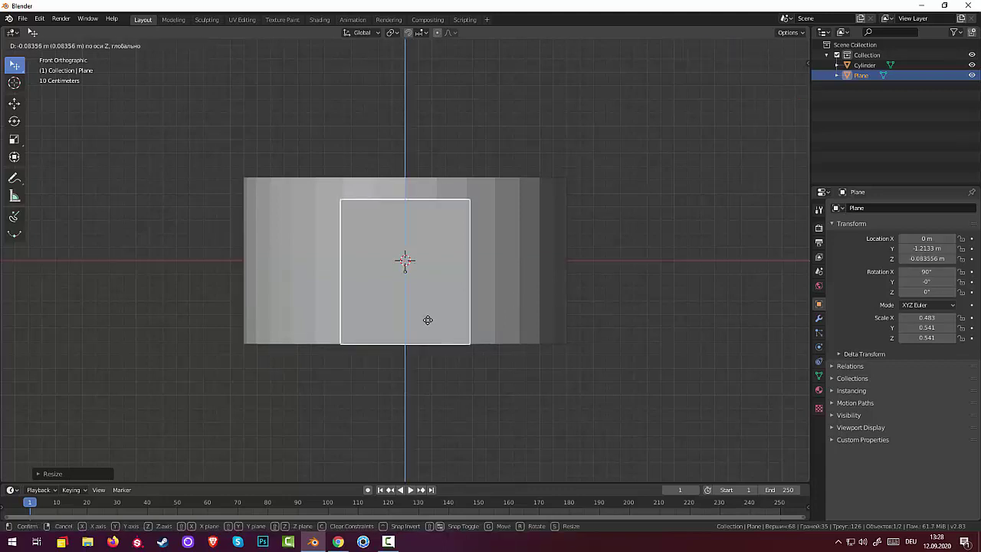
left_click(432, 323)
middle_click_drag(433, 324, 615, 321, "alt")
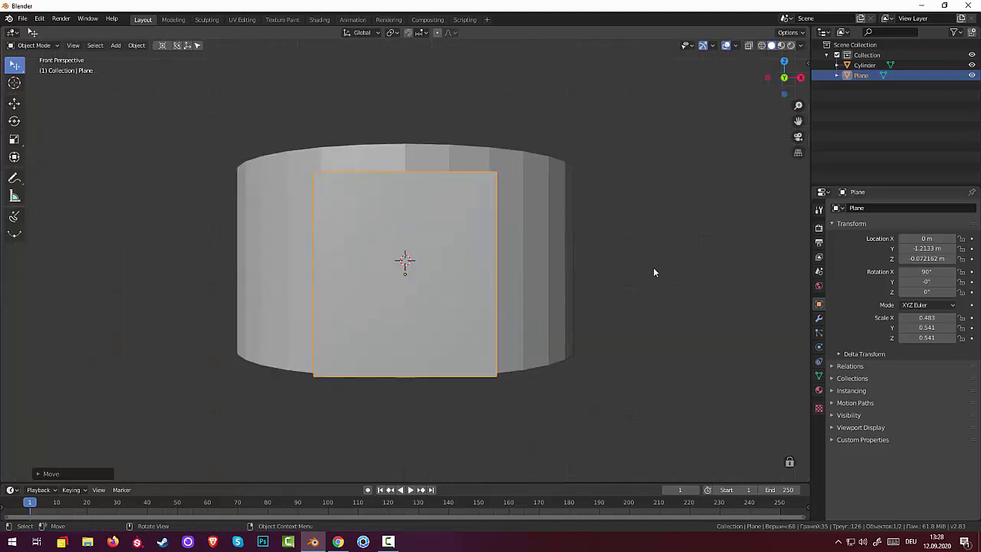
mouse_move(653, 271)
middle_mouse_down()
mouse_move(632, 288)
mouse_move(654, 260)
mouse_move(575, 330)
mouse_move(490, 320)
mouse_move(582, 304)
middle_mouse_up()
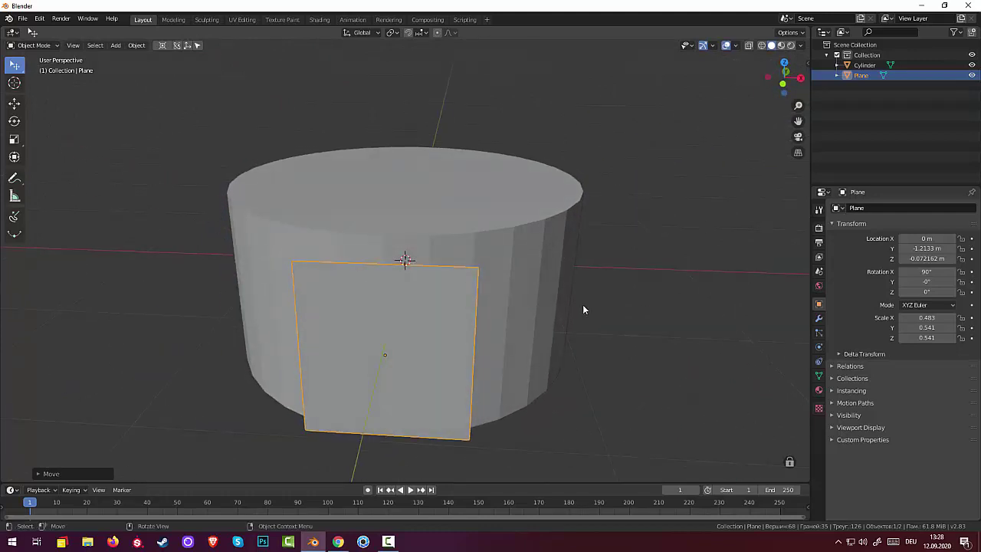
Use the snap pie, then shrink the plane to a small square
key("shift")
key("shift+s")
left_click(604, 216)
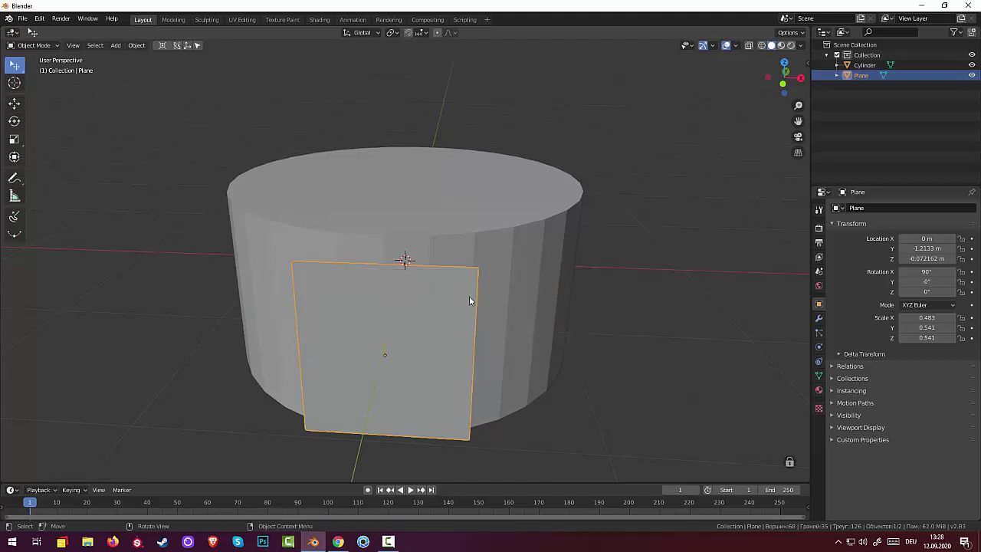
key("s")
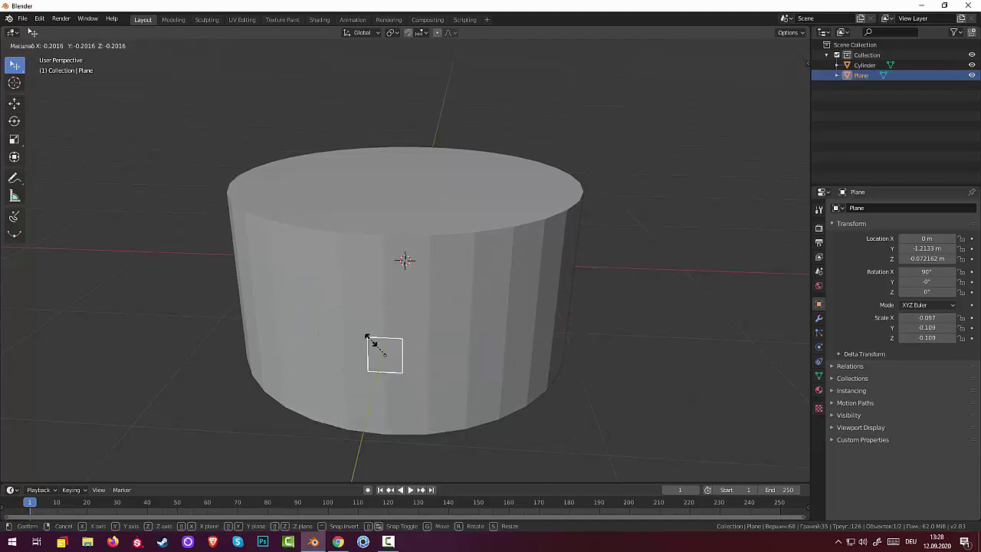
left_click(376, 346)
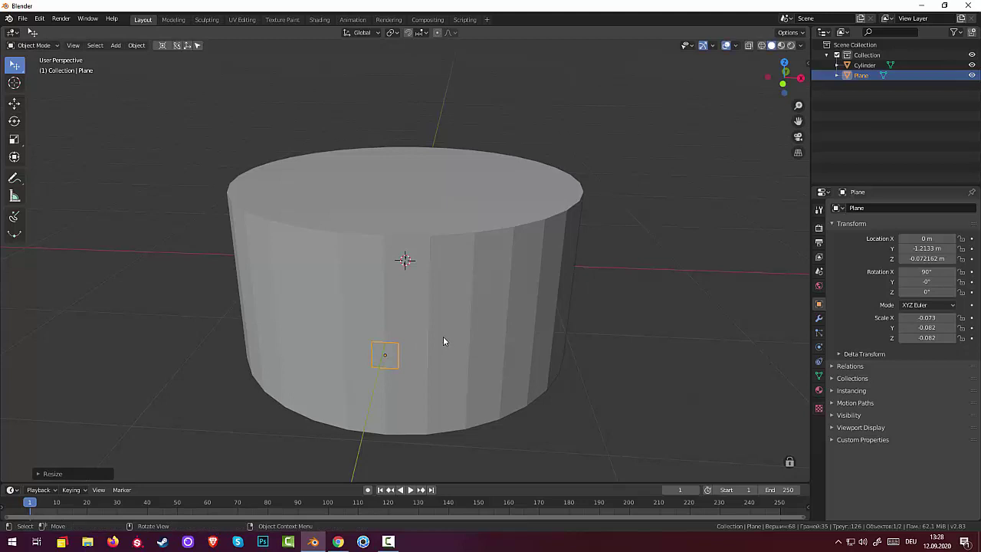
In front view, move the square to the cylinder's bottom edge, right of centre
key("KP_1")
key("g")
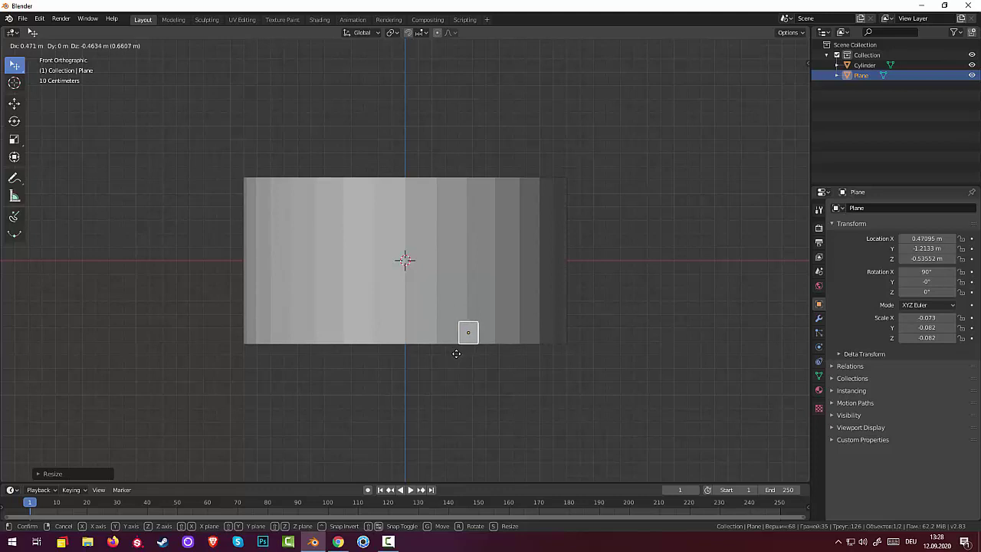
left_click(458, 353)
left_click(13, 177)
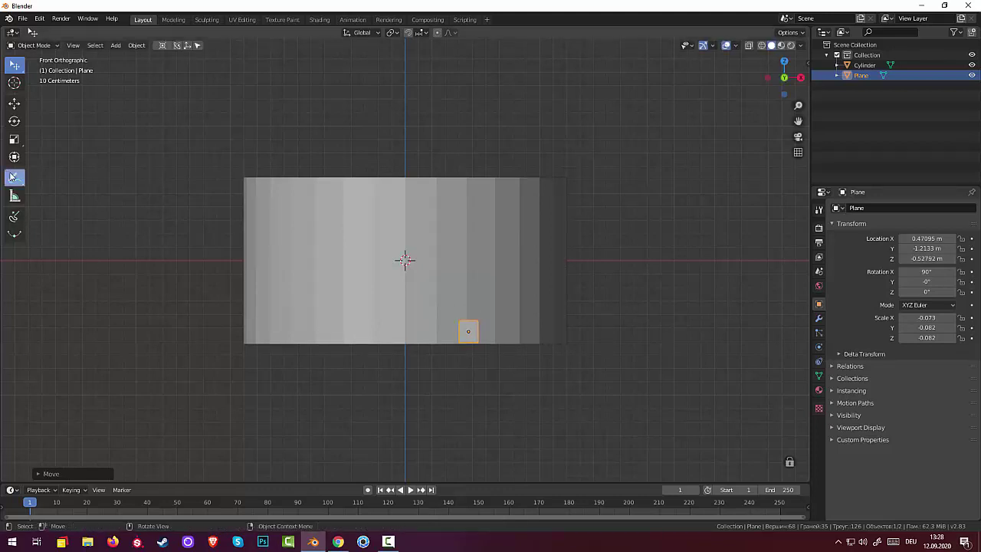
Sketch a curved annotation guide from the cylinder's top edge down through the square, then switch to Select Box
mouse_move(408, 197)
left_mouse_down()
mouse_move(459, 248)
mouse_move(472, 328)
mouse_move(461, 362)
left_mouse_up()
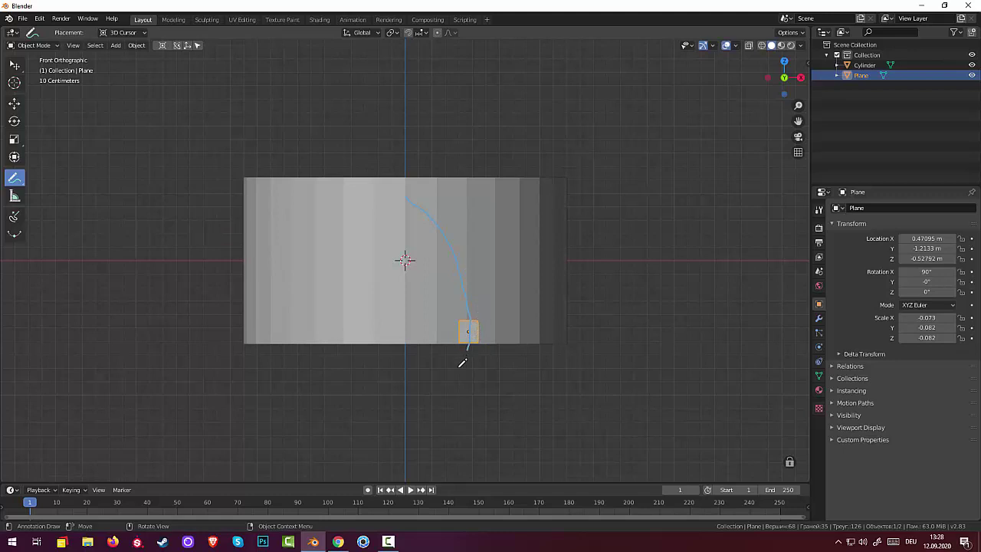
scroll(509, 333, "up", 1)
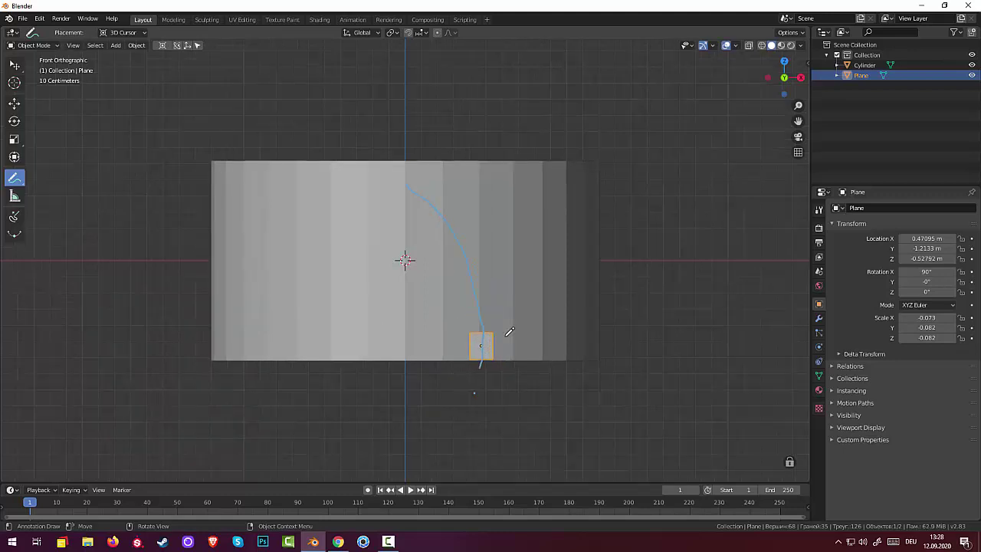
scroll(508, 331, "up", 1)
scroll(506, 325, "up", 2)
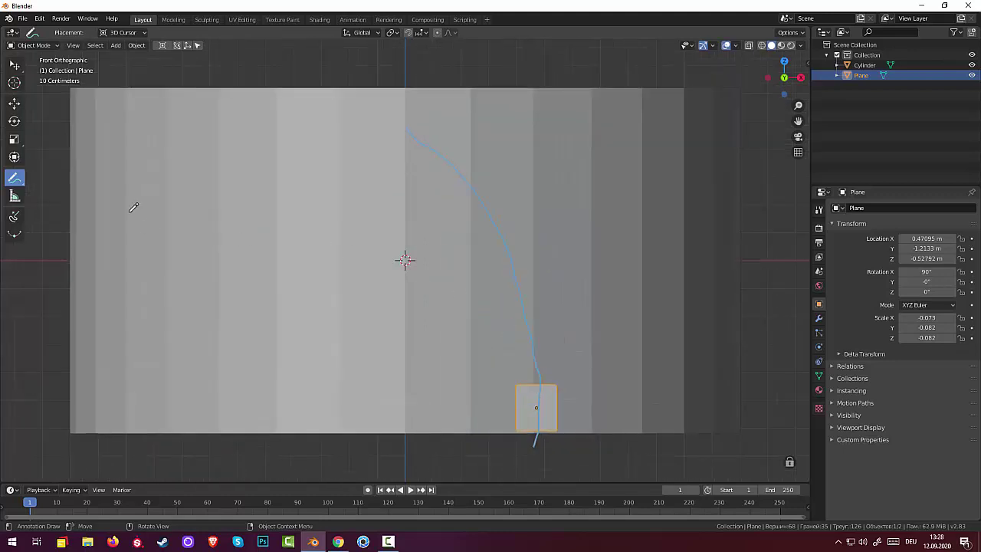
left_click(14, 66)
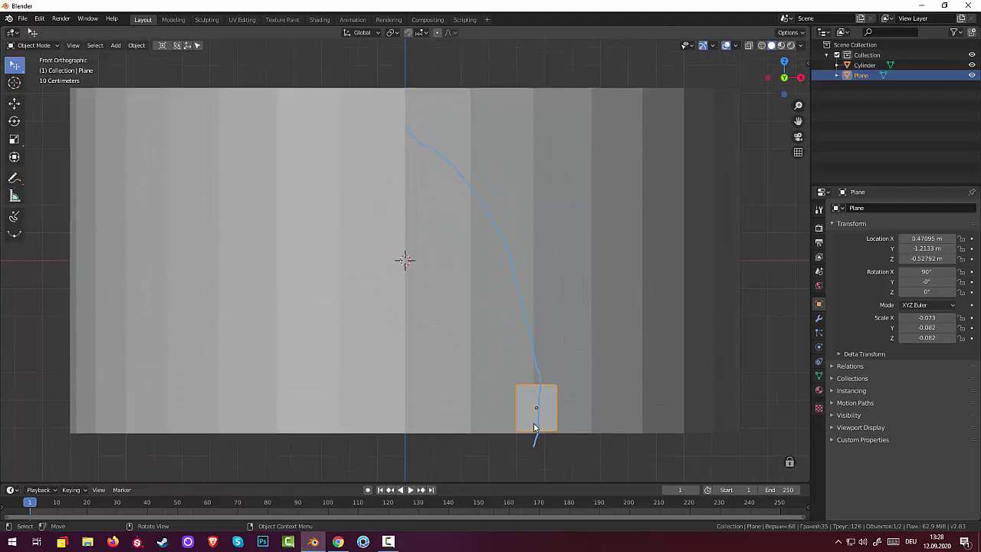
In Edit Mode with edge select, extrude the plane's top edge upward and tilt it
left_click(36, 45)
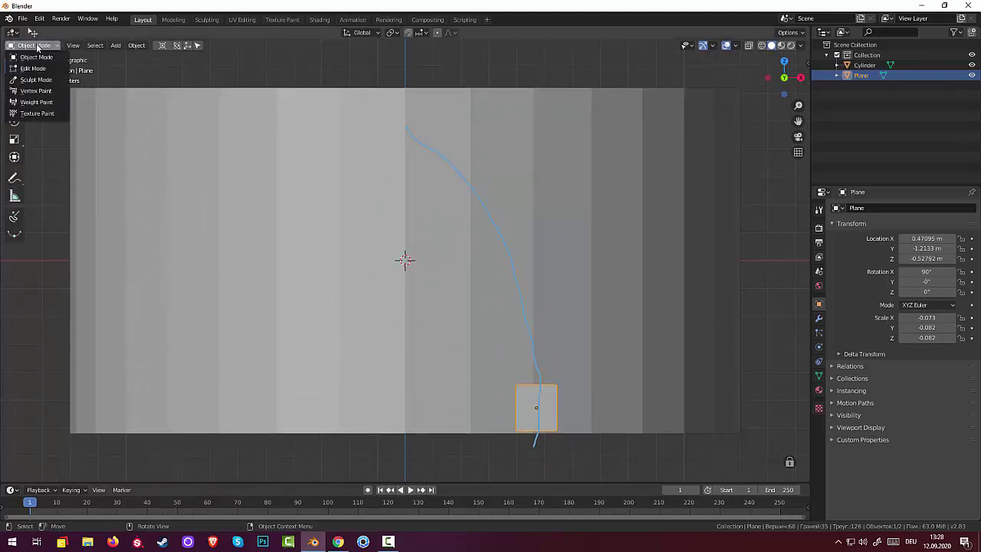
left_click(29, 68)
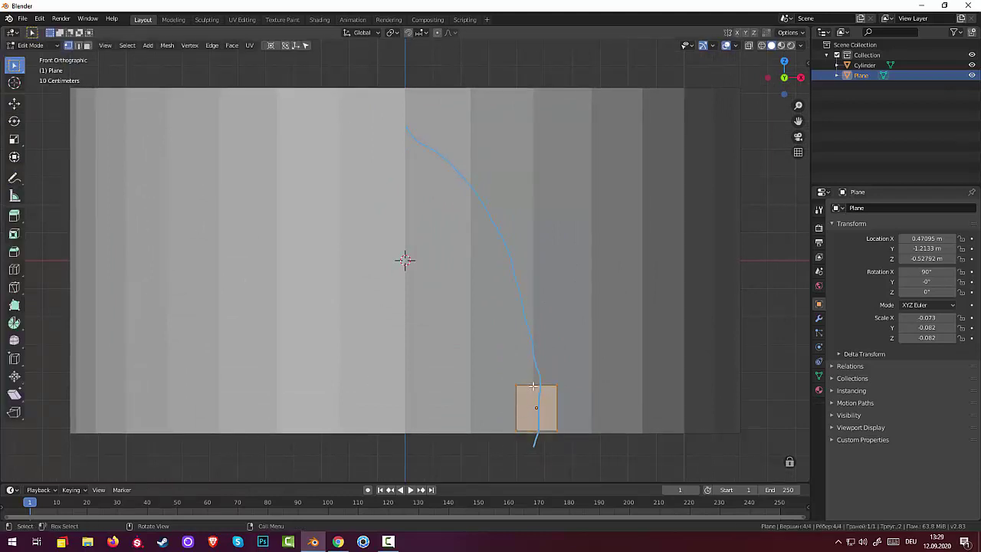
left_click(532, 385)
left_click(78, 45)
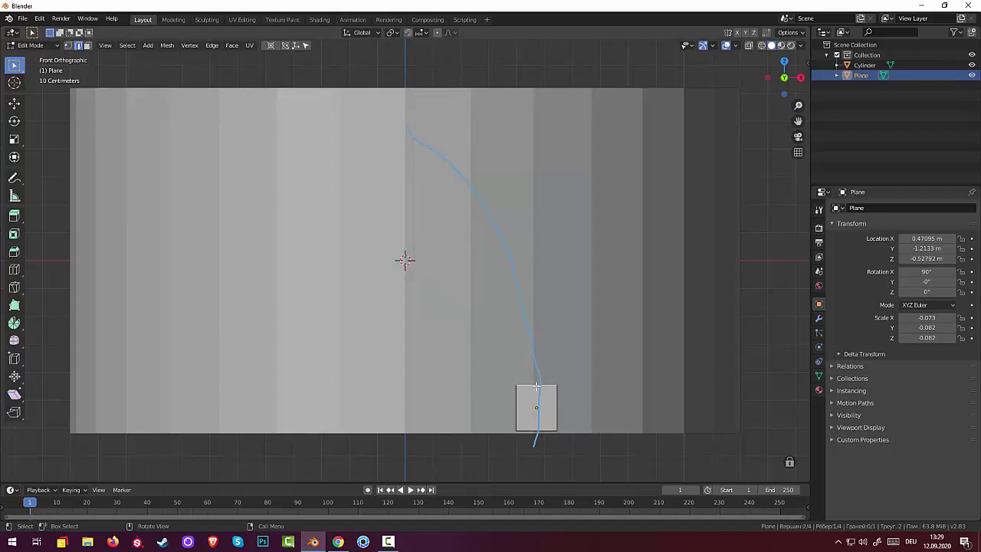
key("e")
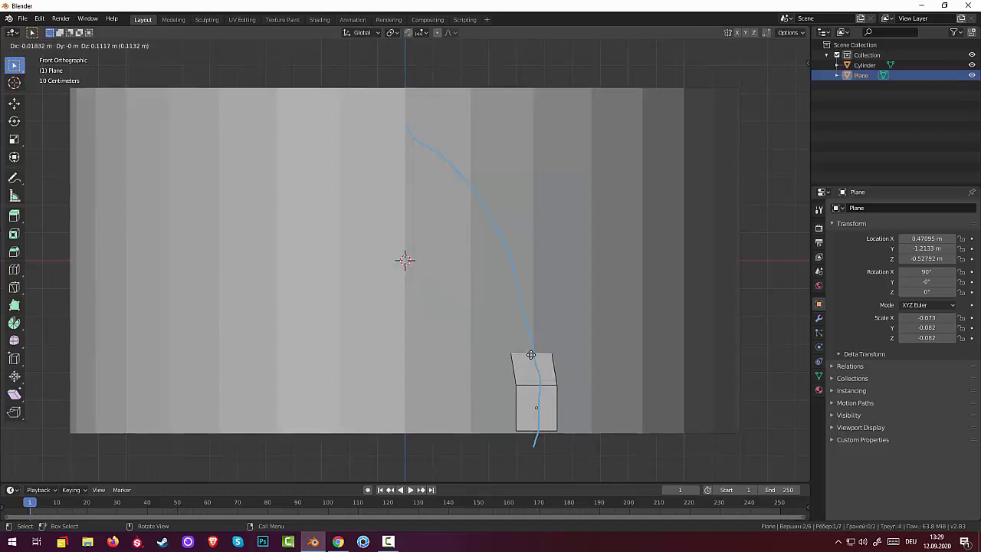
left_click(532, 350)
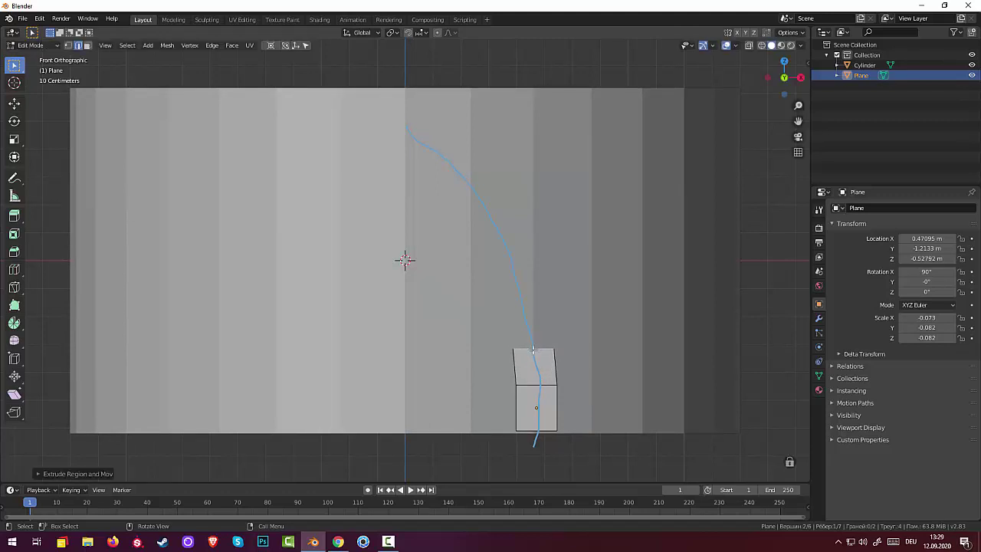
key("r")
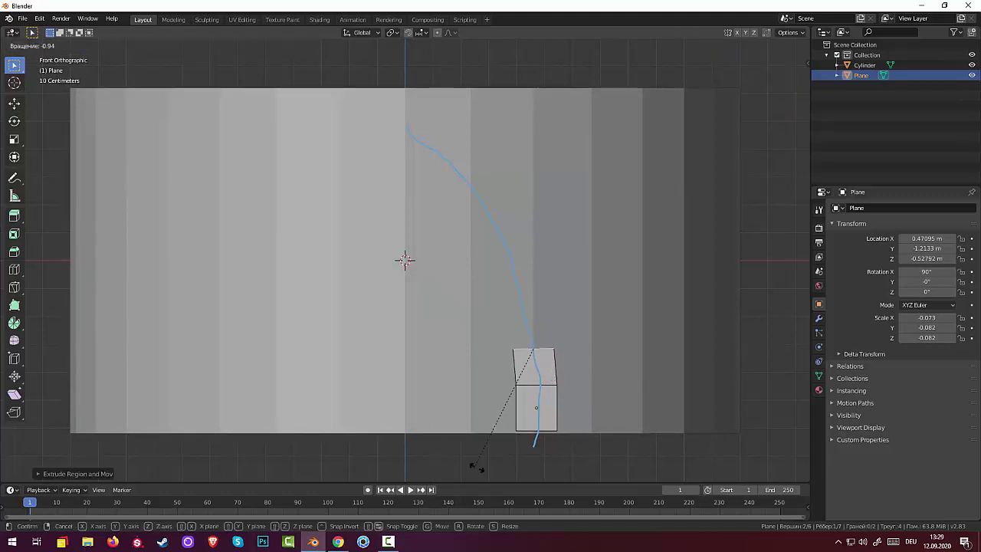
left_click(504, 459)
Inspect the strip from around the cylinder, then return to front view in Edit Mode
mouse_move(709, 394)
middle_mouse_down()
mouse_move(679, 385)
mouse_move(635, 401)
mouse_move(610, 390)
middle_mouse_up()
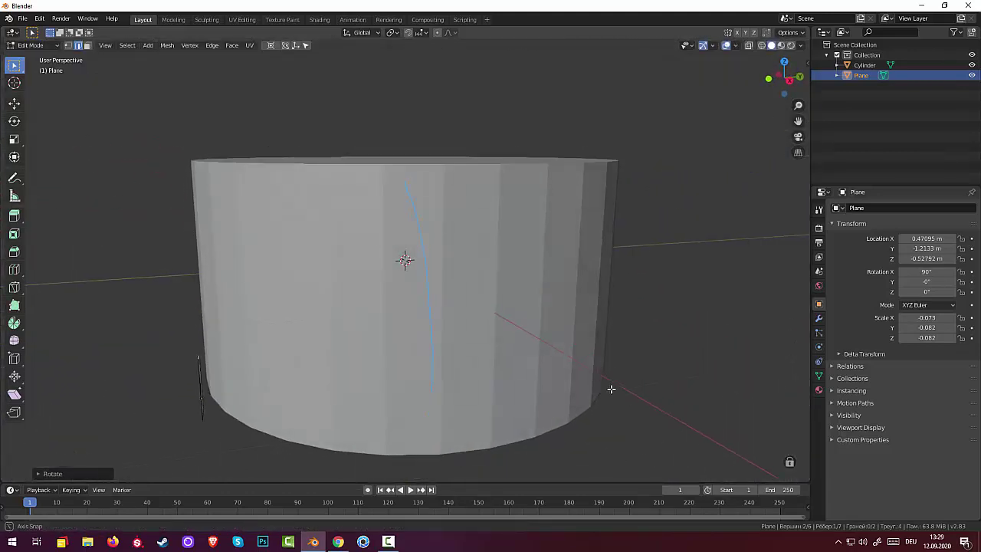
mouse_move(429, 409)
middle_mouse_down()
mouse_move(462, 409)
mouse_move(416, 407)
middle_mouse_up()
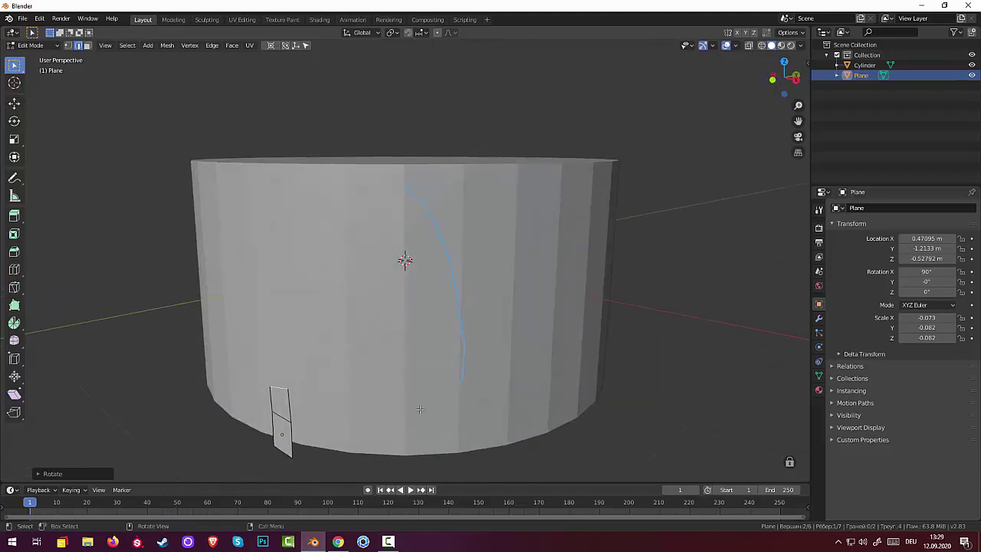
left_click(32, 47)
left_click(34, 56)
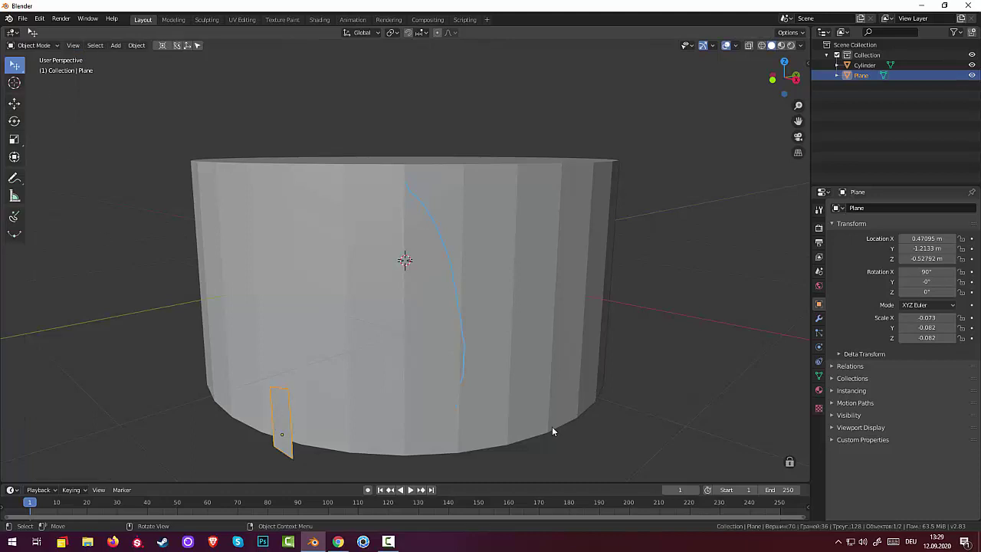
mouse_move(552, 428)
middle_mouse_down()
mouse_move(455, 440)
mouse_move(608, 408)
middle_mouse_up()
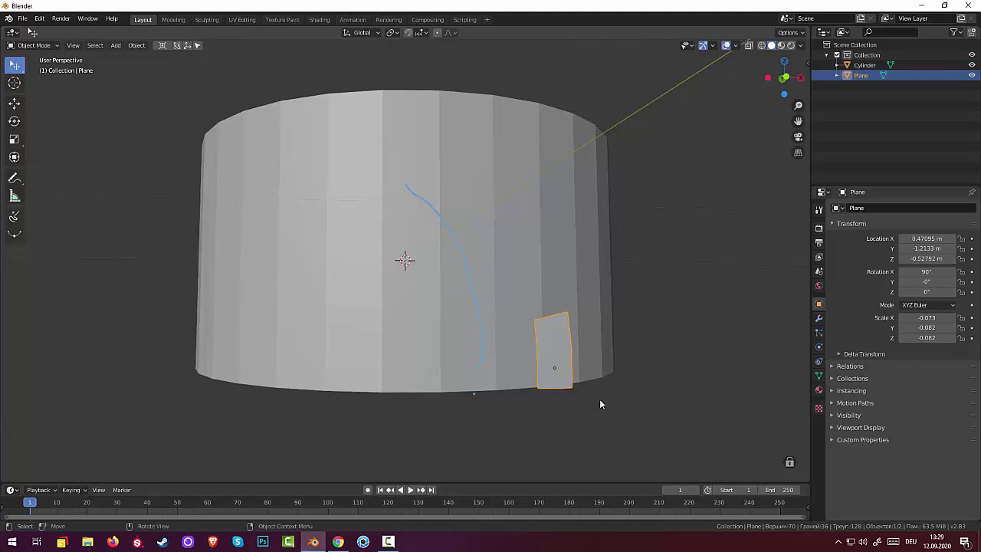
middle_click_drag(607, 413, 599, 400, "alt")
scroll(535, 372, "up", 2)
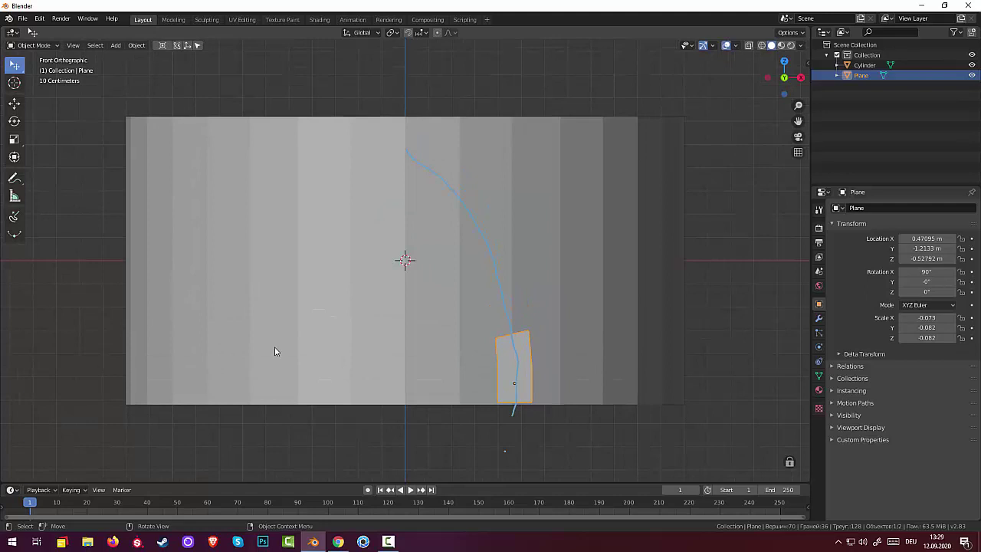
left_click(34, 46)
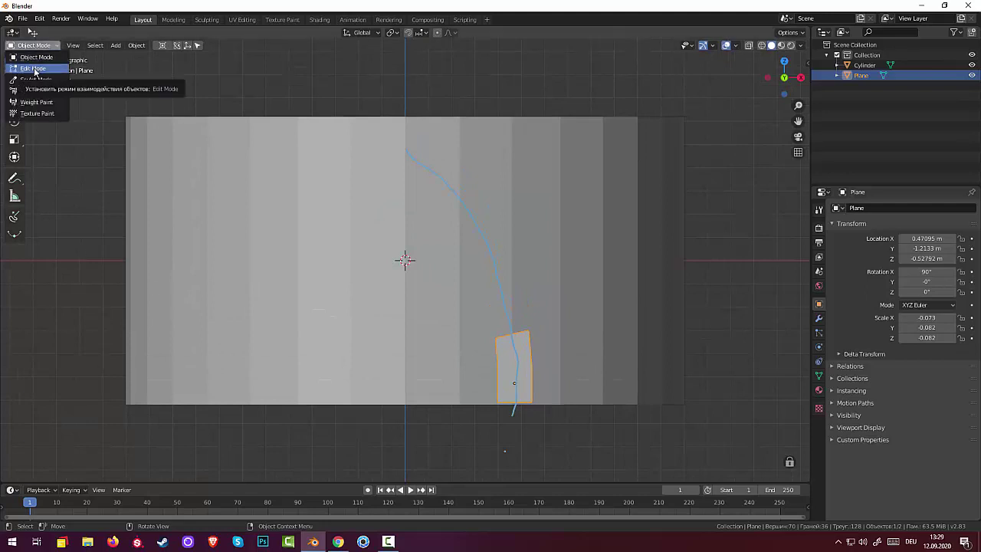
left_click(34, 69)
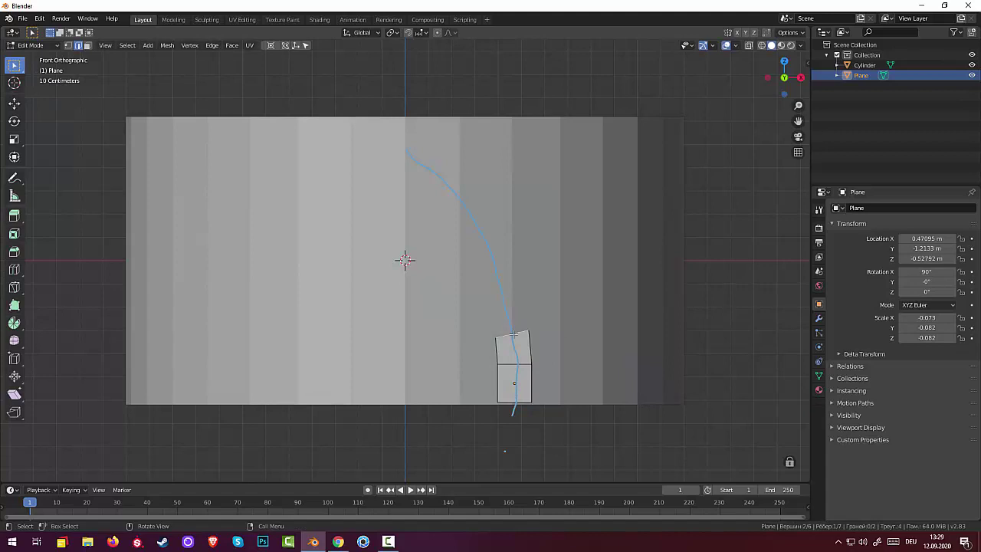
Extrude a second segment, tilt it along the curve and widen its top edge slightly
key("e")
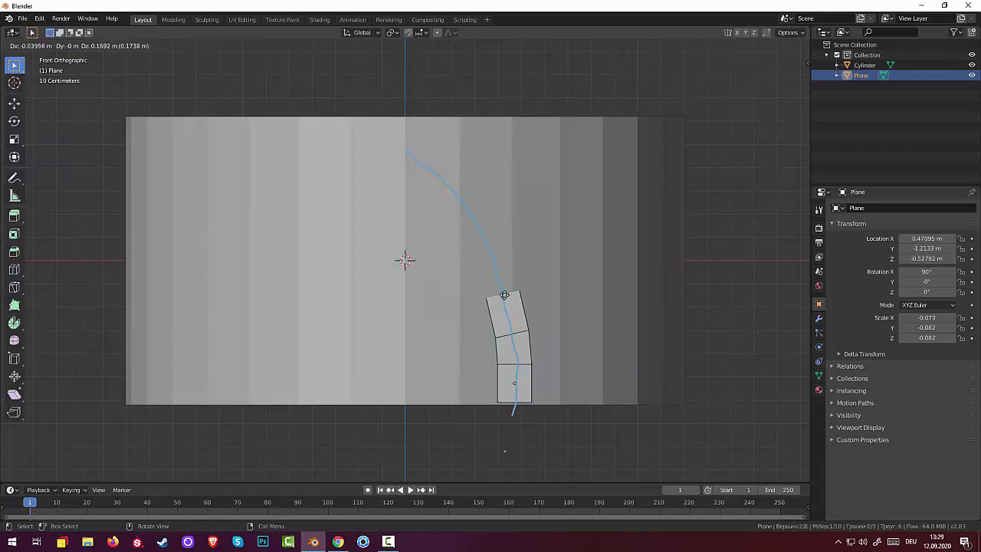
left_click(504, 295)
key("r")
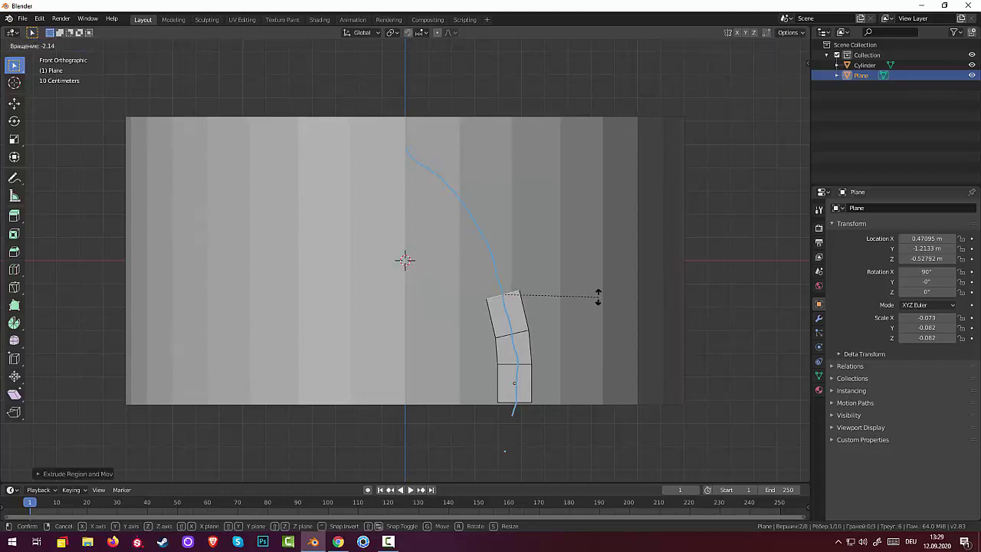
left_click(595, 296)
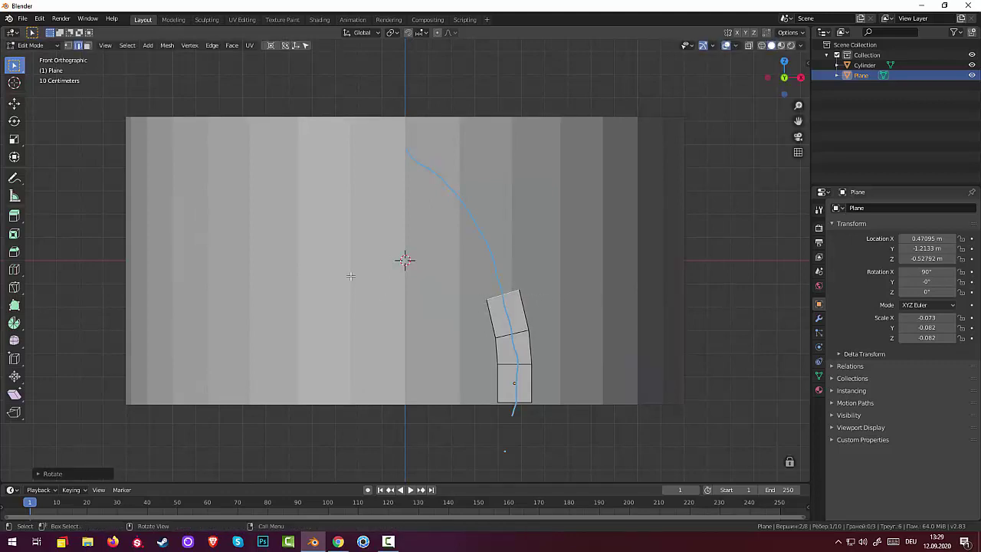
key("s")
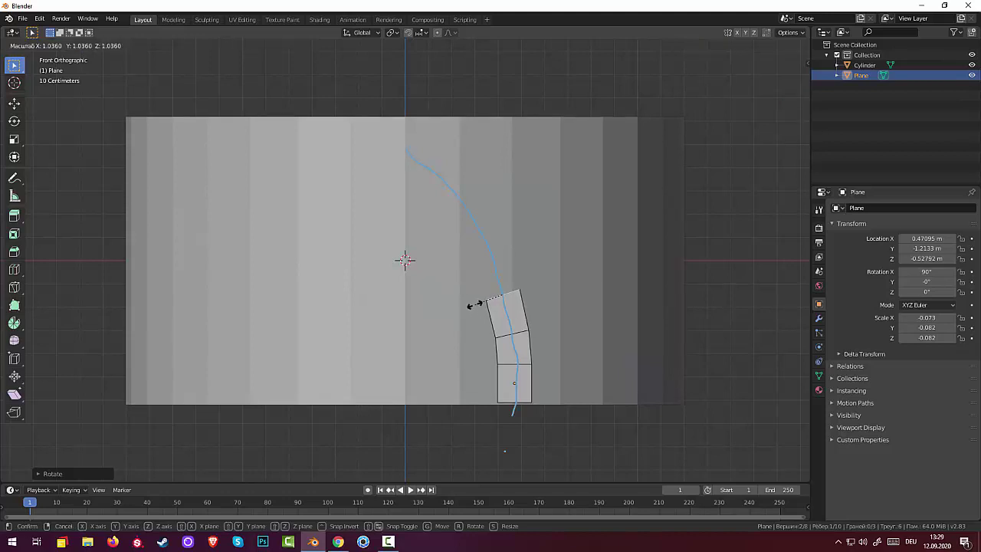
left_click(474, 305)
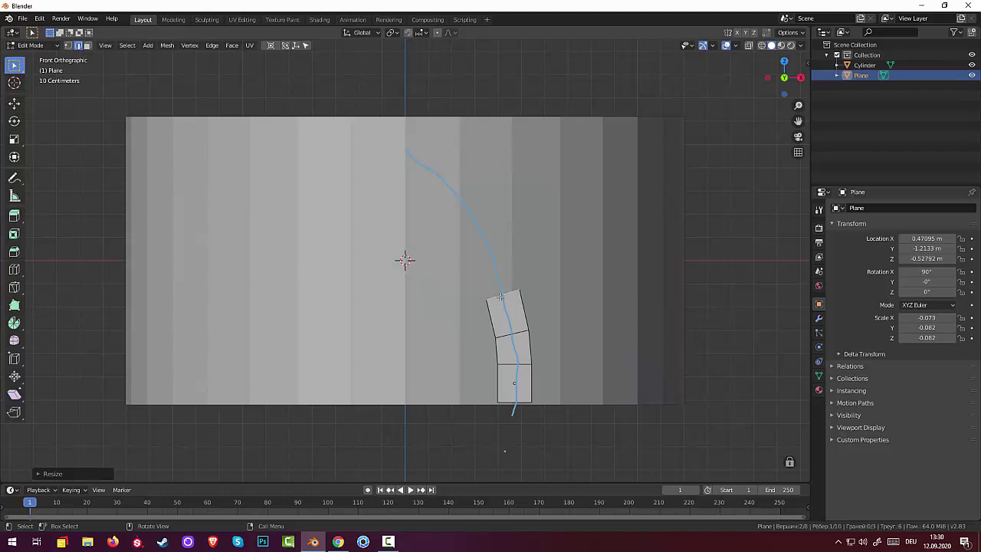
Extrude and tilt two more segments following the blue guide curve
key("e")
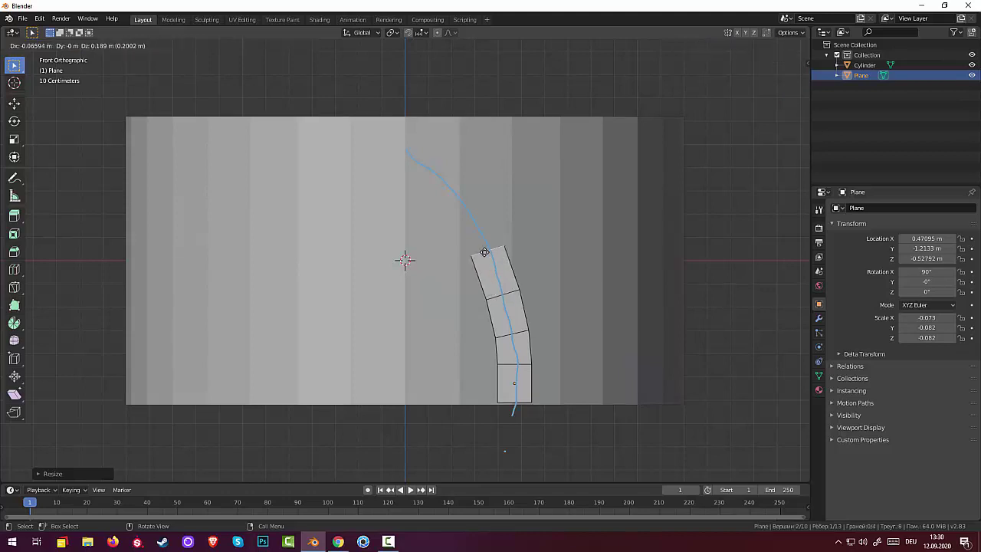
left_click(485, 253)
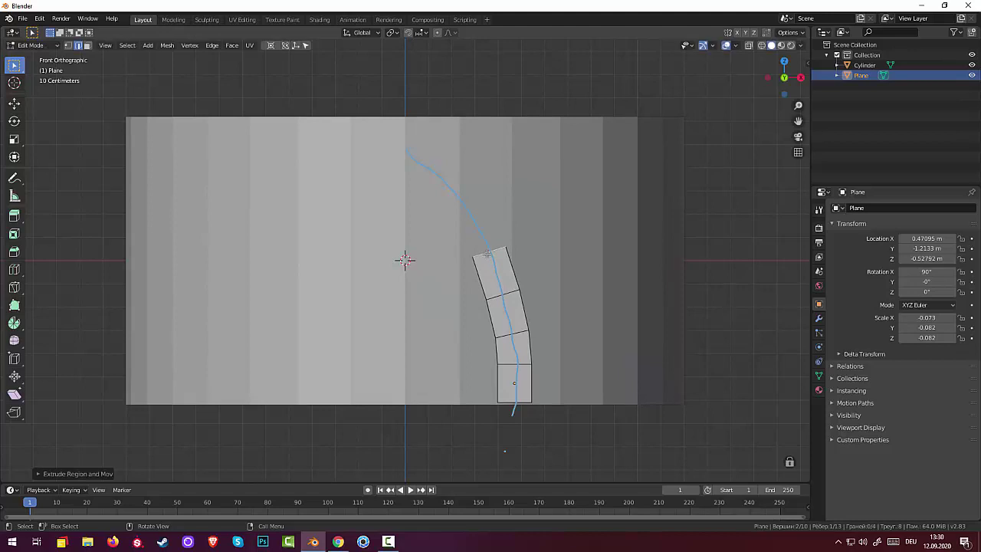
key("r")
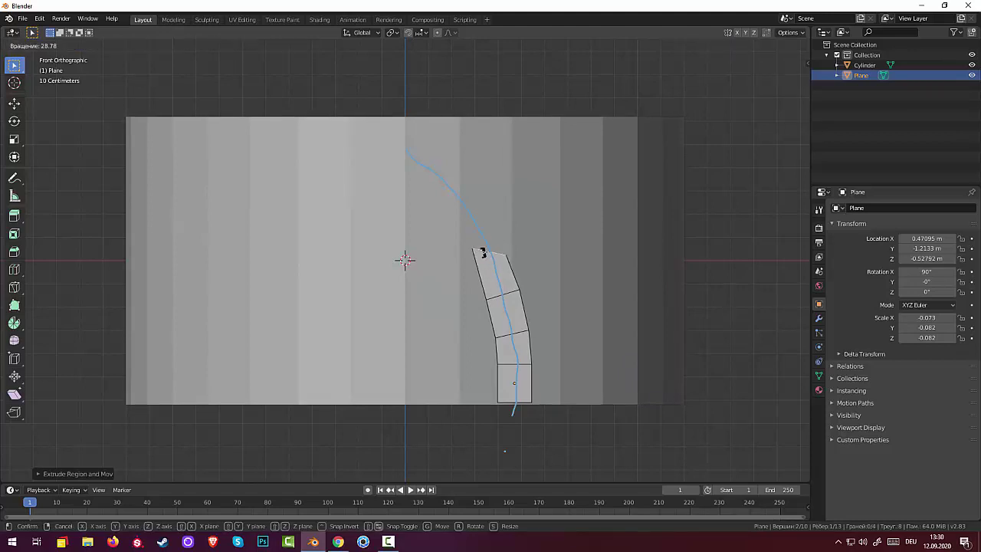
left_click(483, 255)
key("e")
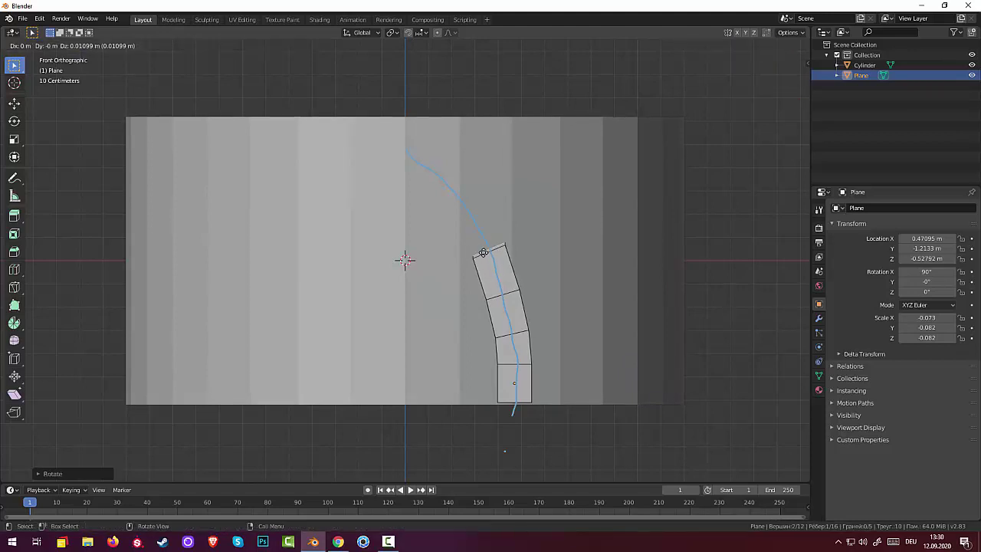
left_click(457, 218)
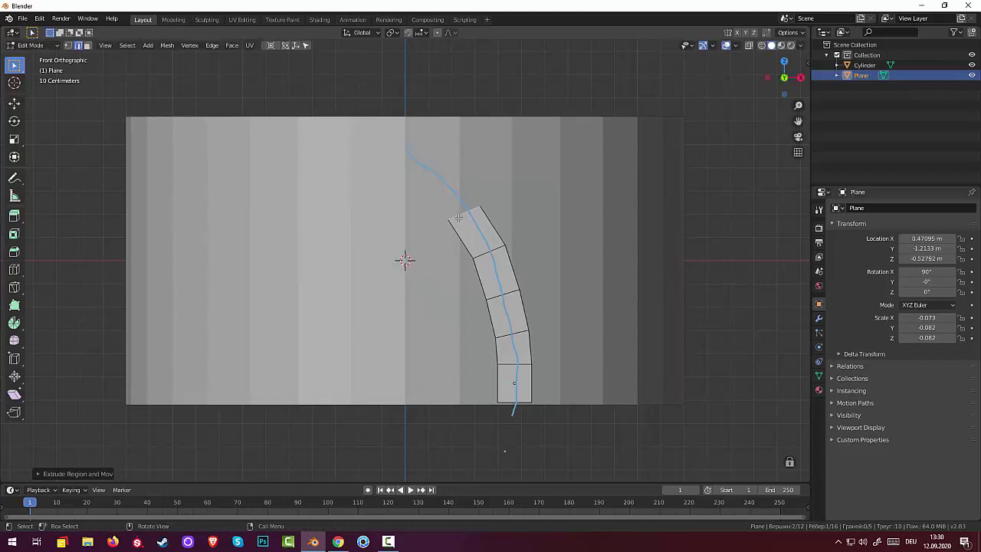
key("r")
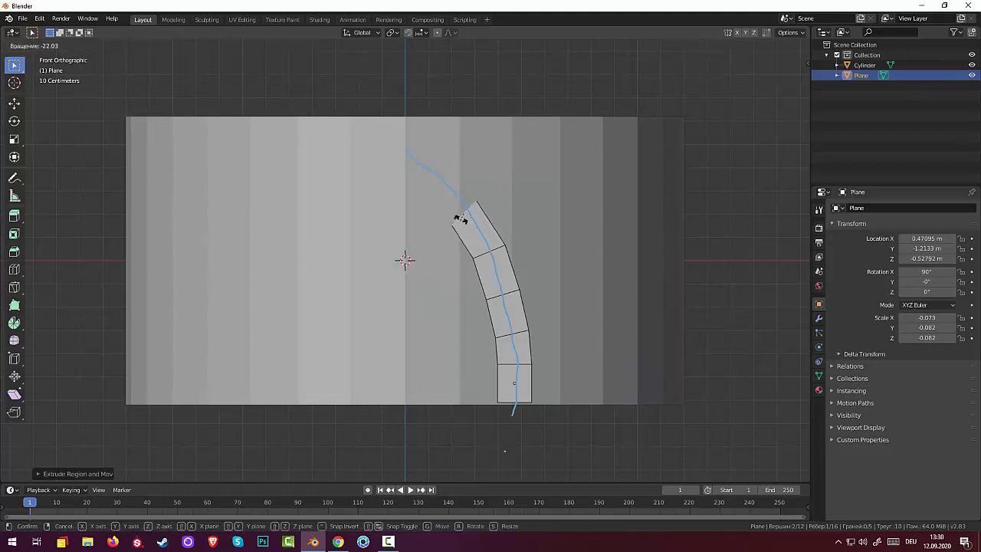
left_click(459, 218)
Extrude and rotate two further segments up and to the left along the curve
key("e")
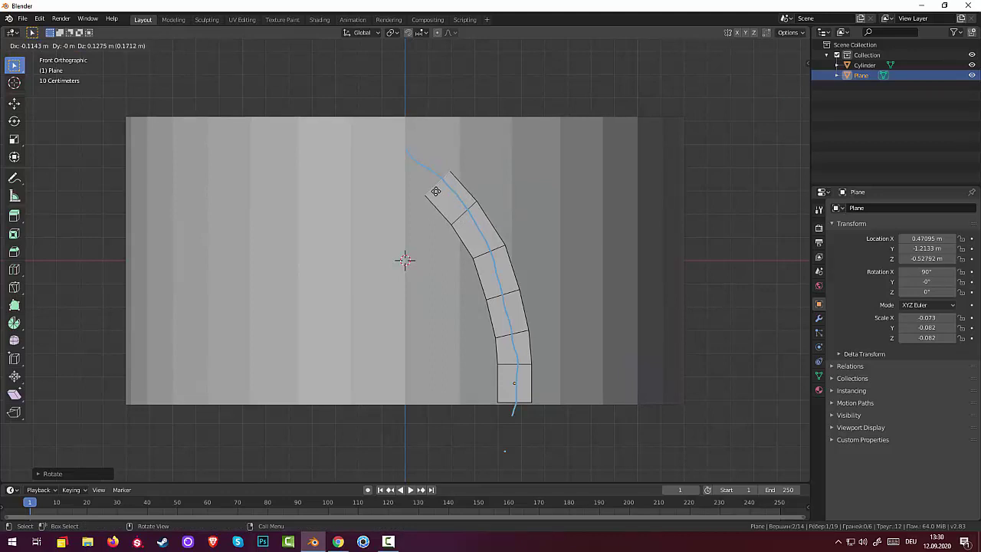
left_click(435, 191)
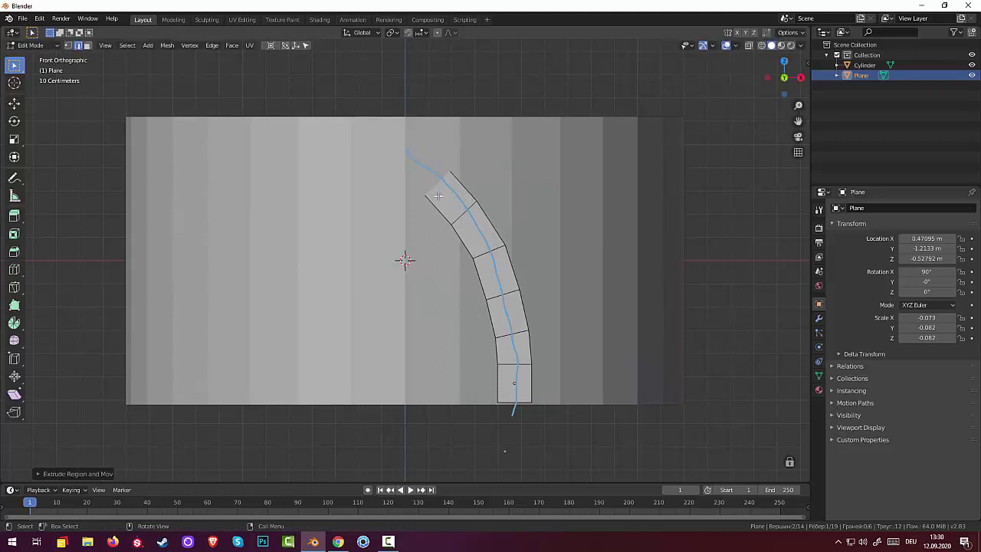
key("r")
left_click(440, 194)
key("e")
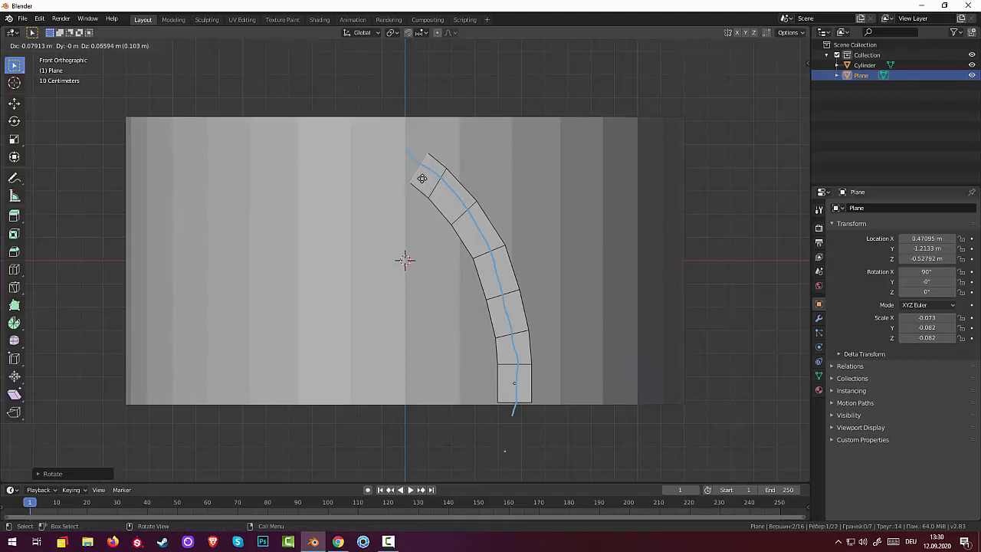
left_click(417, 174)
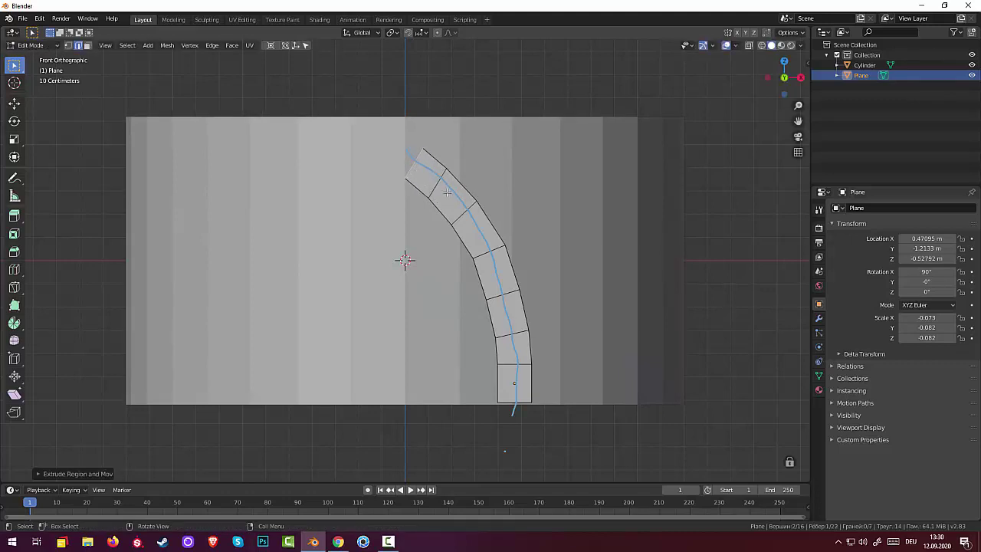
key("r")
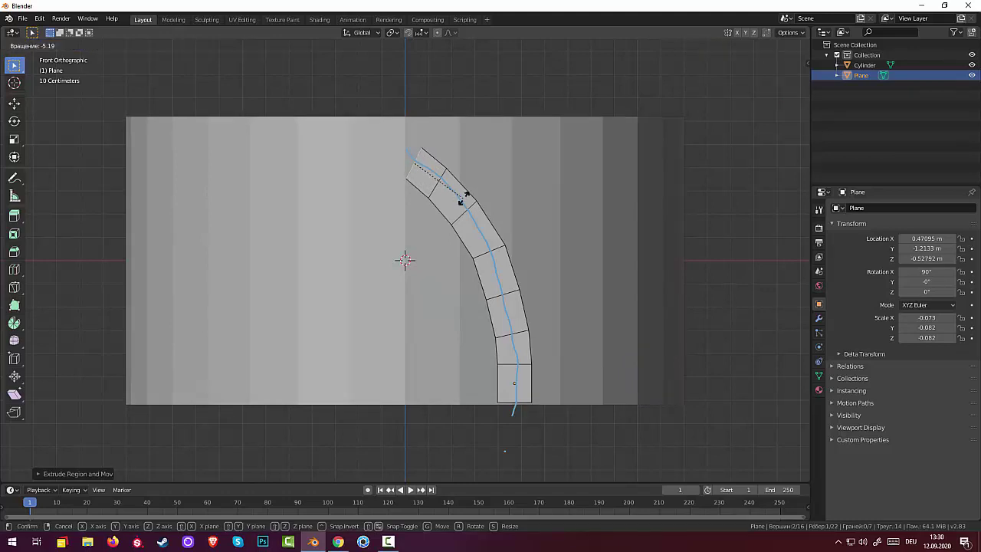
left_click(507, 178)
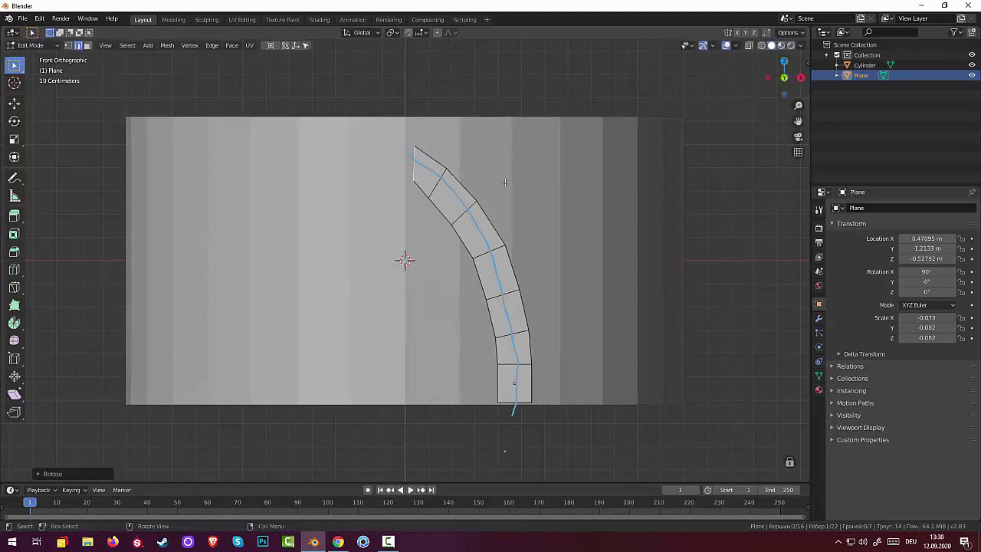
Scale the strip's top end and move it onto the vertical centre line
key("s")
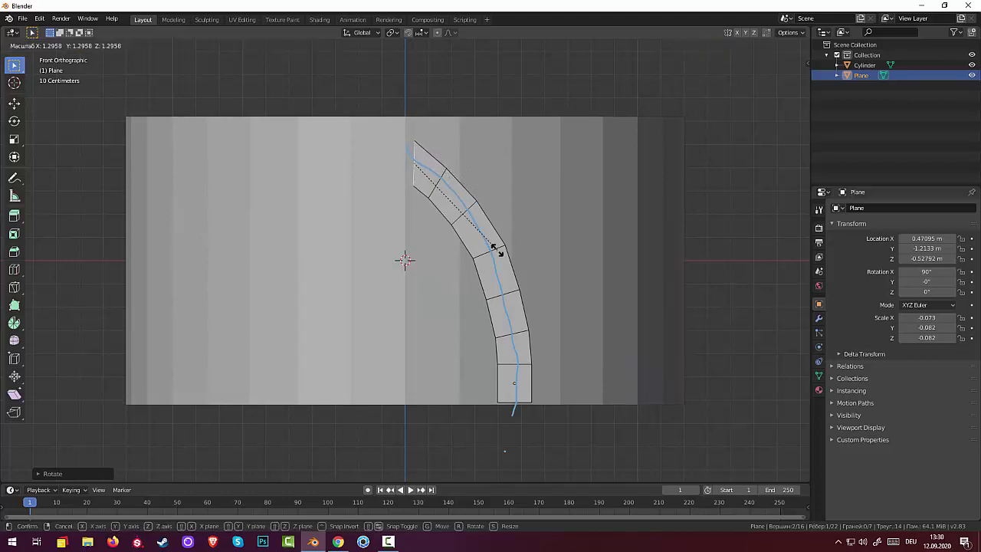
left_click(494, 238)
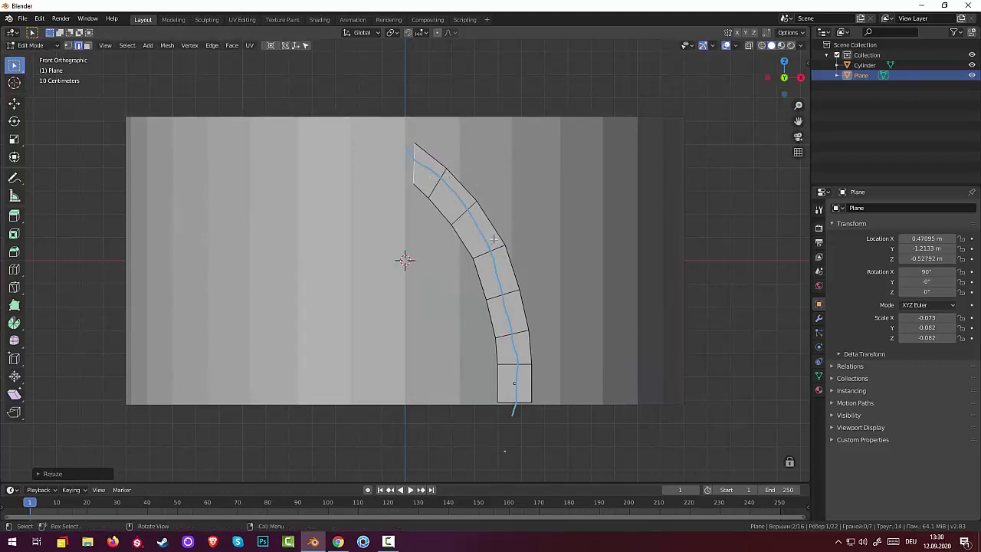
key("g")
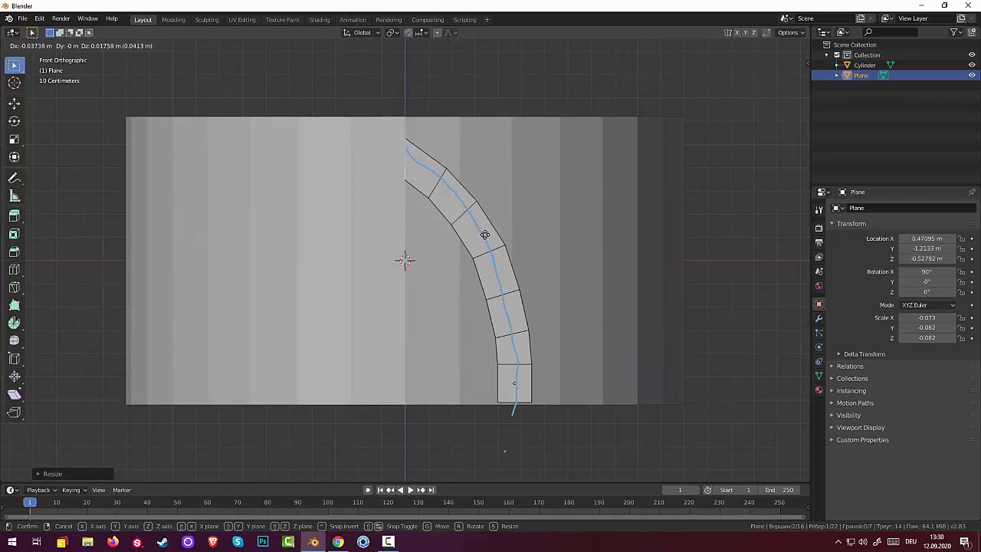
left_click(484, 235)
Orbit to a near side-on view, show the wrench tab's Add Modifier list, and return to Object Mode
scroll(597, 323, "up", 3)
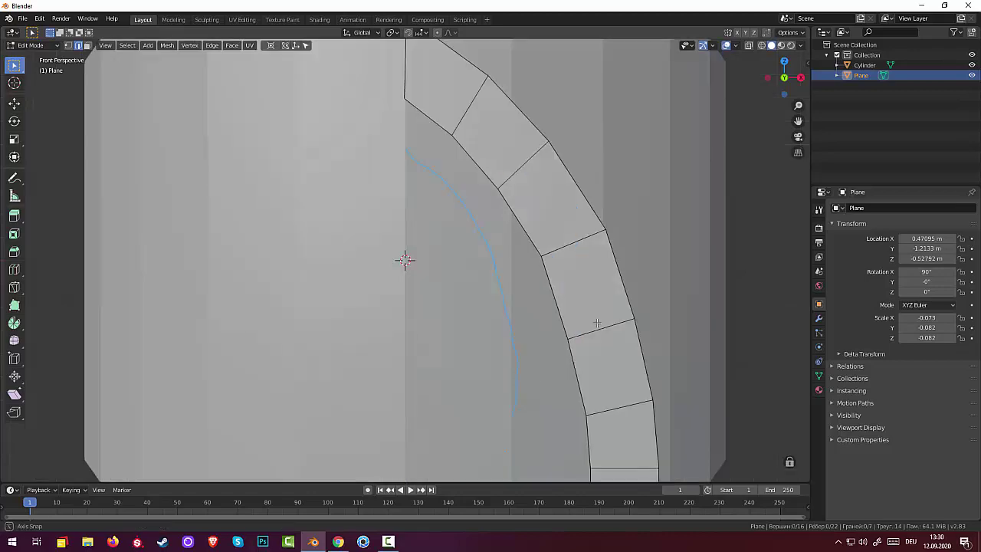
mouse_move(596, 323)
middle_mouse_down()
mouse_move(573, 340)
mouse_move(527, 317)
mouse_move(508, 332)
mouse_move(577, 327)
mouse_move(550, 355)
middle_mouse_up()
scroll(576, 327, "down", 5)
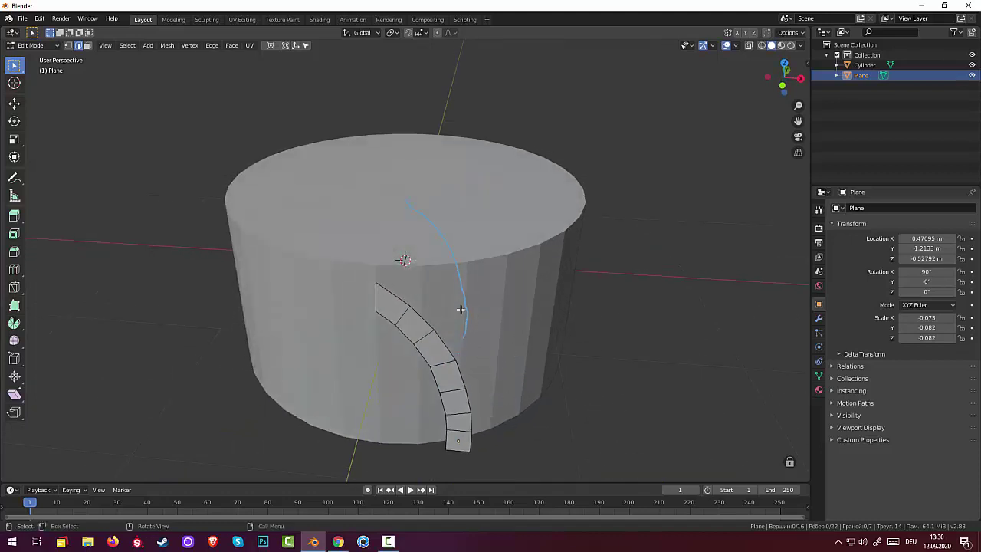
middle_click_drag(500, 332, 511, 300)
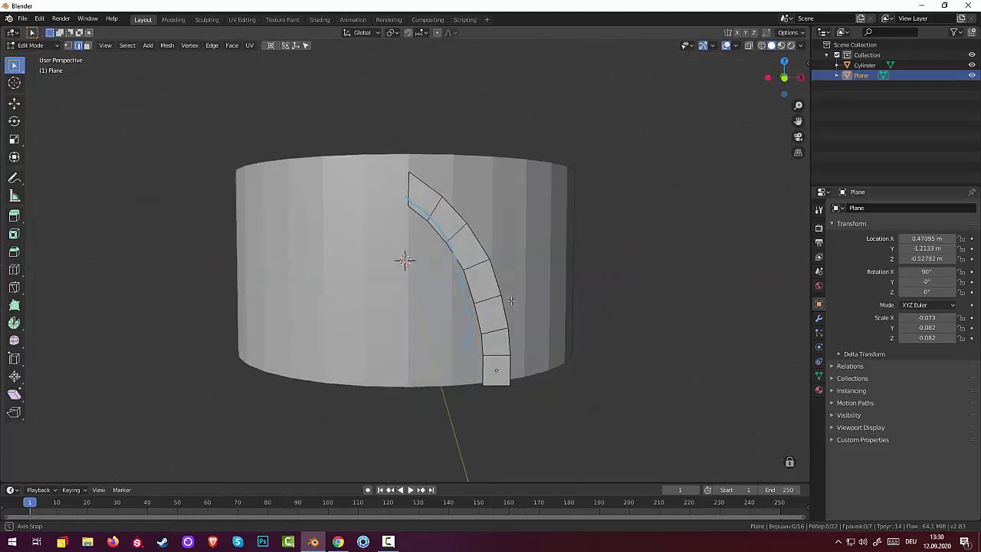
left_click(818, 319)
left_click(845, 209)
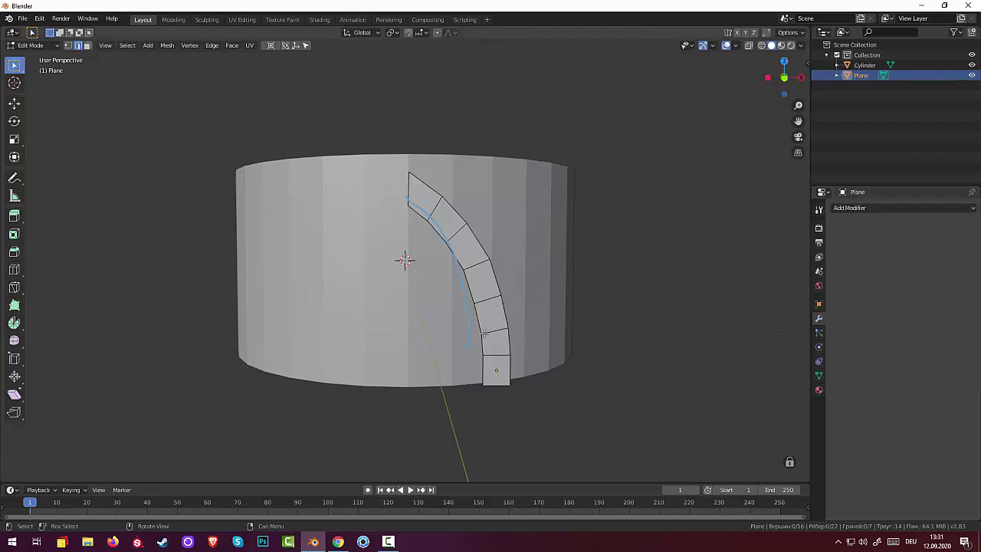
left_click(33, 46)
left_click(31, 55)
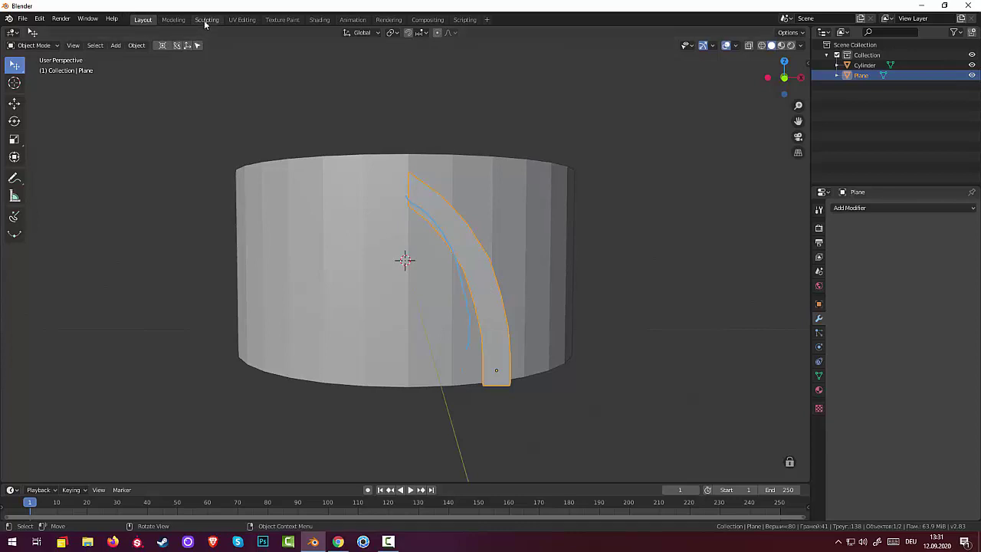
Set the strip's origin to the 3D cursor and reset its transforms in the sidebar
left_click(136, 45)
mouse_move(153, 67)
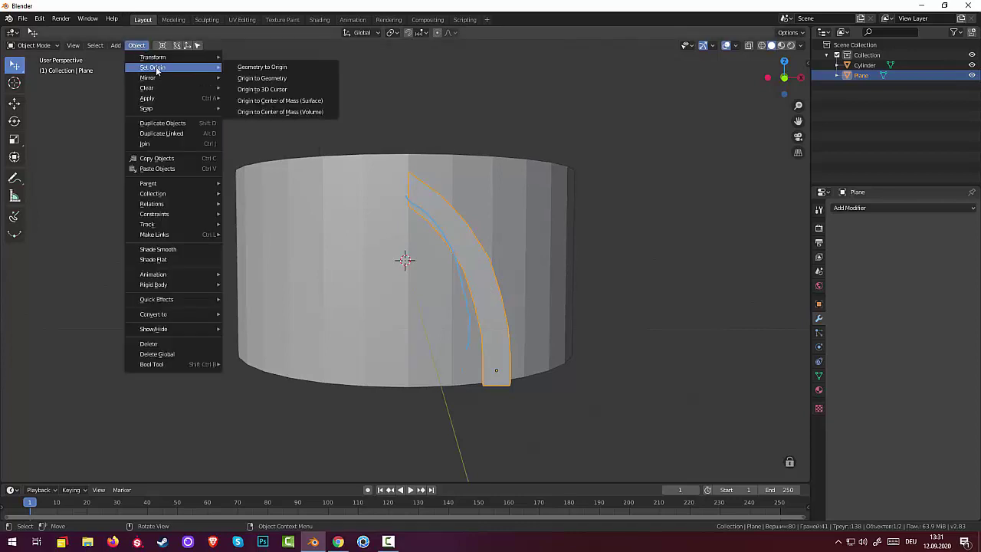
left_click(295, 89)
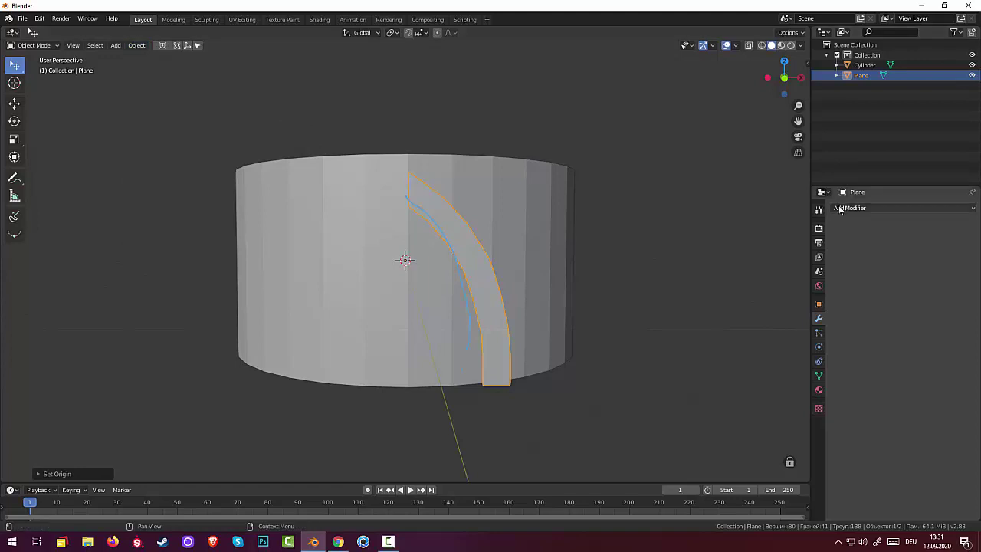
left_click(806, 62)
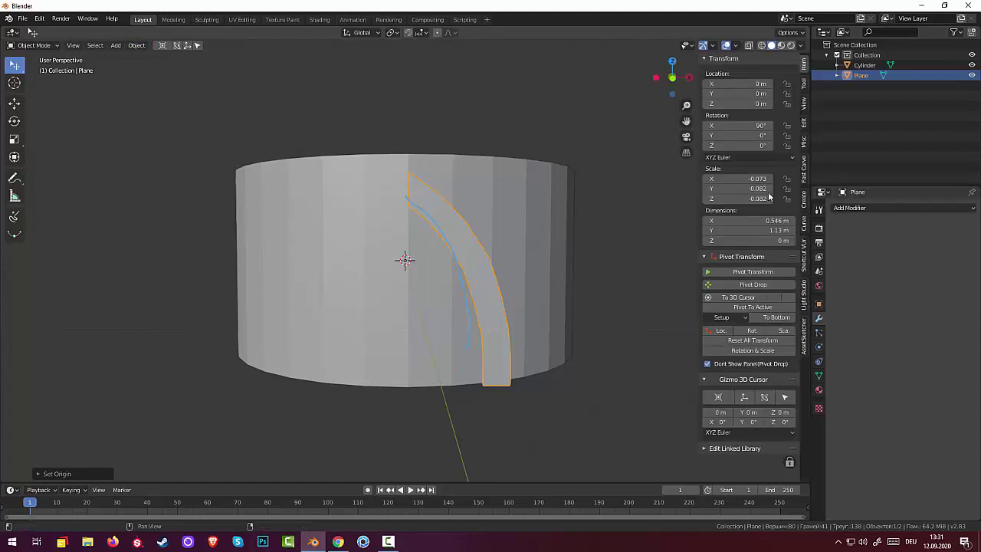
left_click(752, 340)
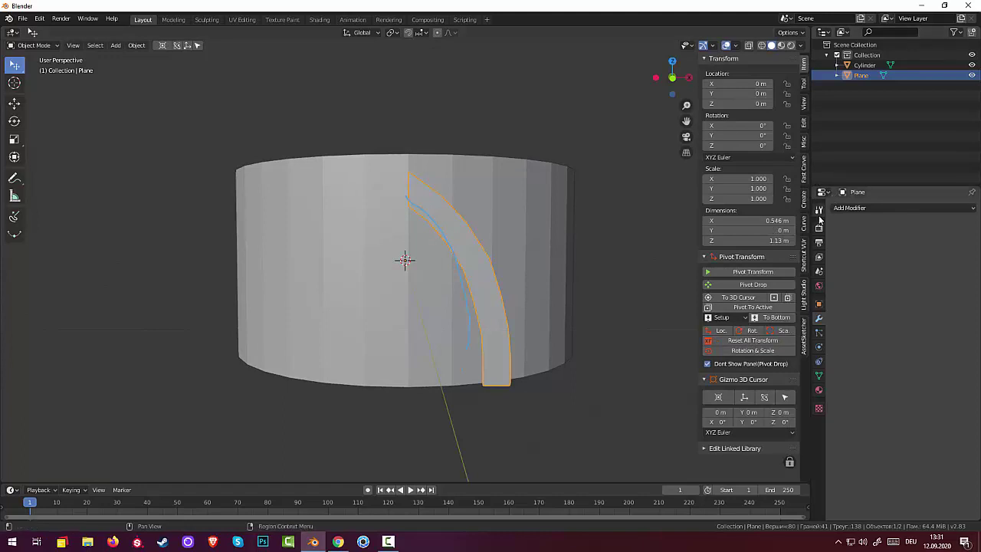
Add a Mirror modifier with Clipping enabled and apply it
left_click(844, 208)
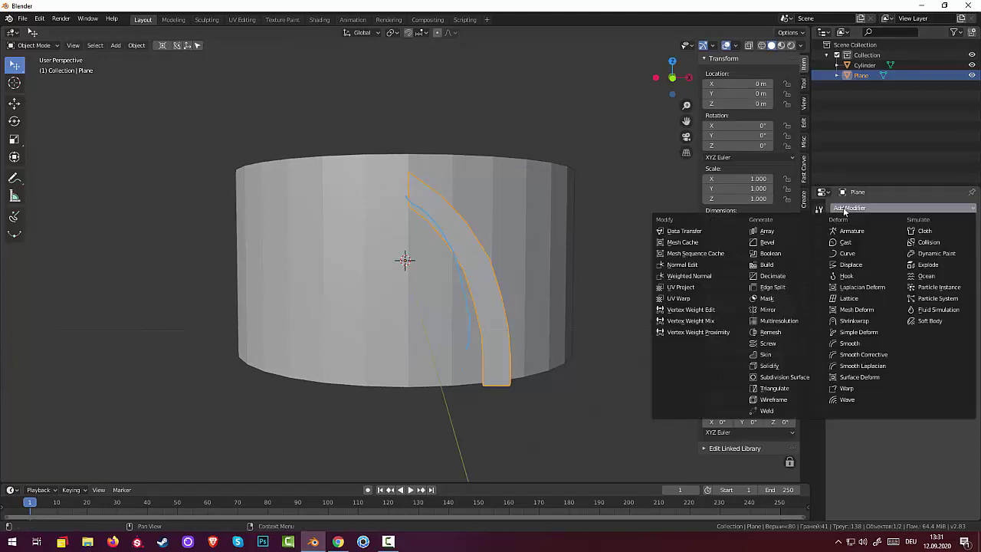
left_click(773, 310)
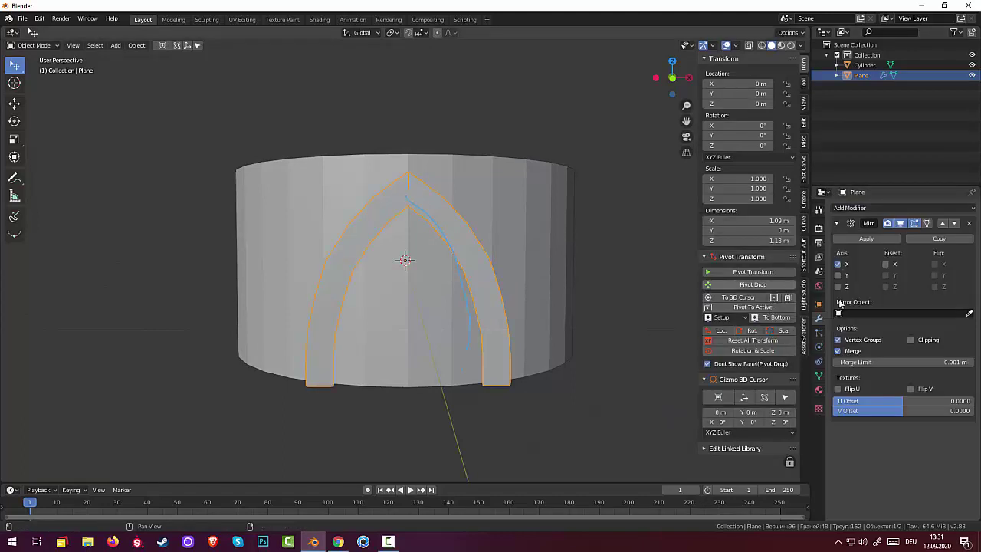
left_click(910, 340)
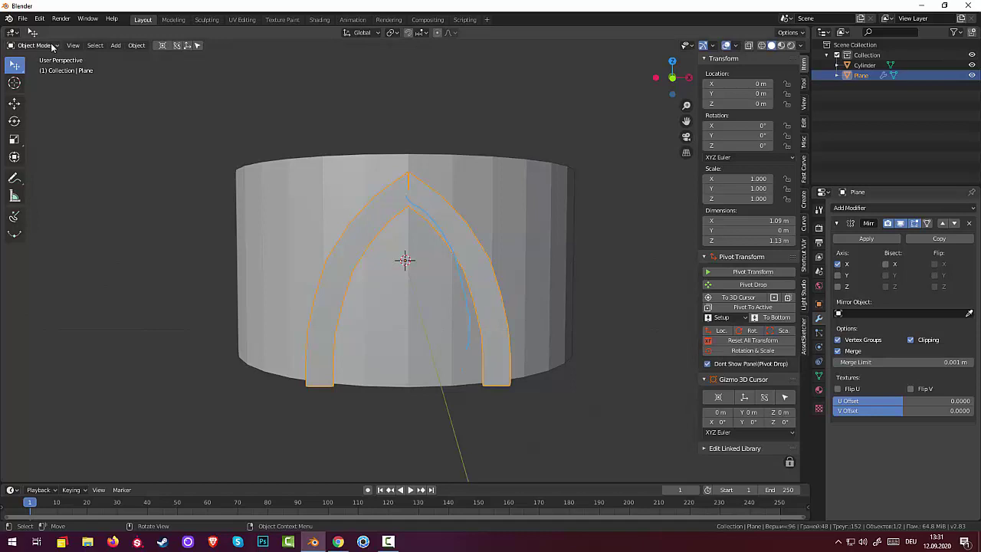
left_click(863, 240)
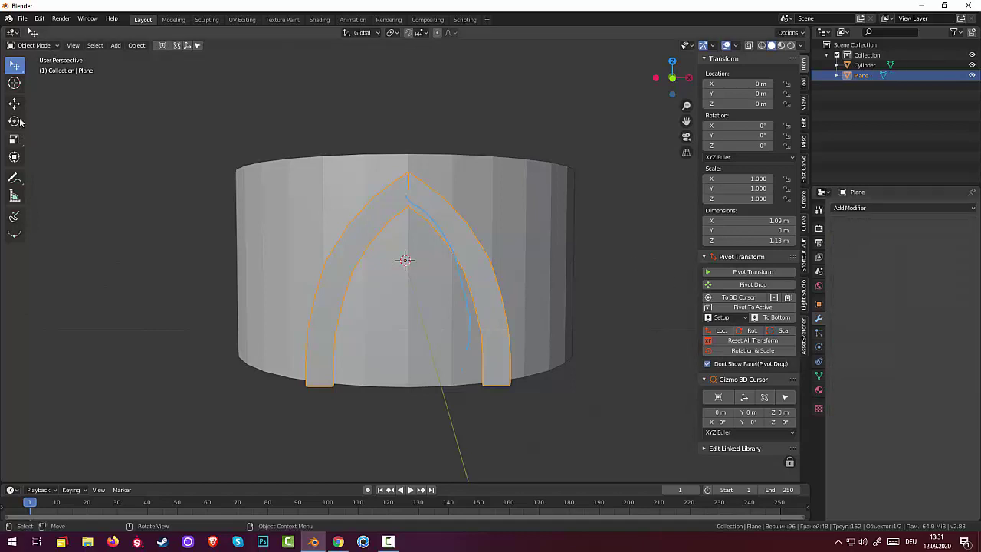
Enter Edit Mode and zoom in on the arch's apex
left_click(33, 46)
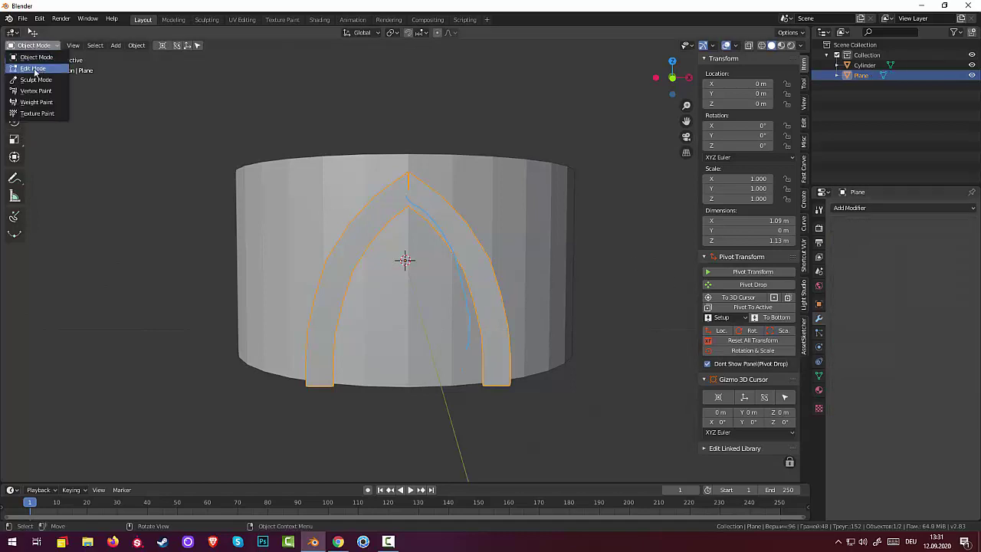
left_click(34, 68)
scroll(457, 210, "up", 2)
scroll(458, 210, "up", 3)
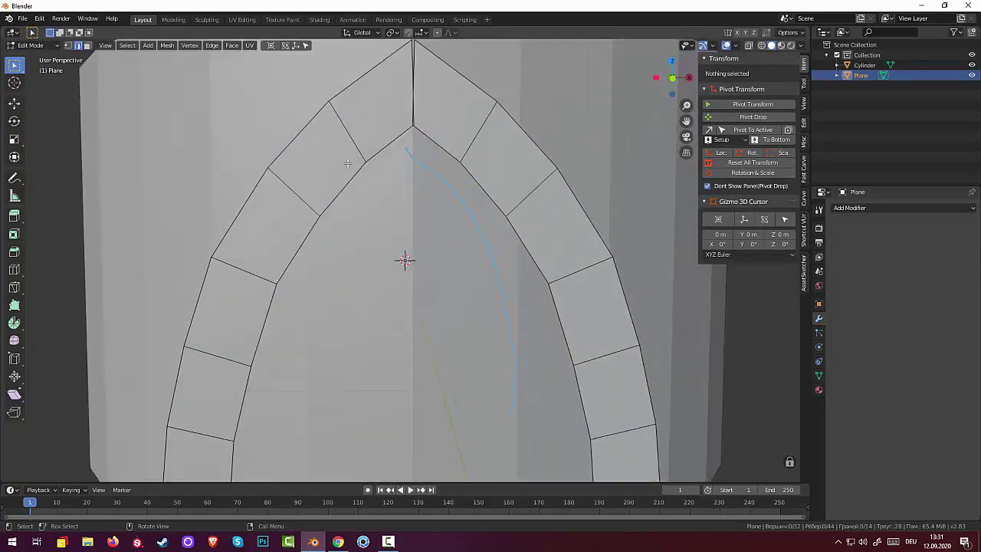
scroll(458, 210, "up", 3)
scroll(458, 210, "up", 2)
mouse_move(457, 210)
middle_mouse_down()
mouse_move(466, 235)
mouse_move(457, 210)
middle_mouse_up()
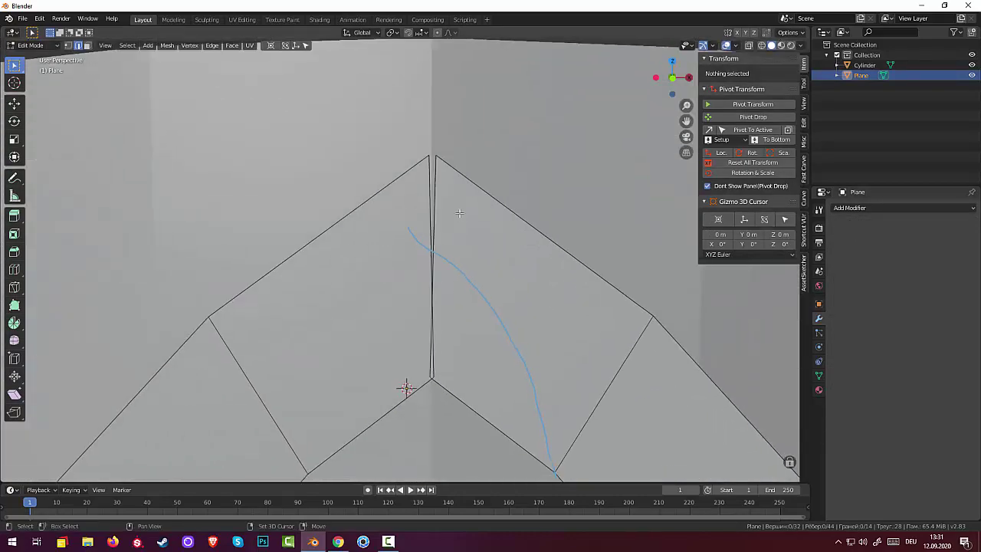
Merge the outer and then the inner overlapping apex vertex pairs At Center
left_click(67, 45)
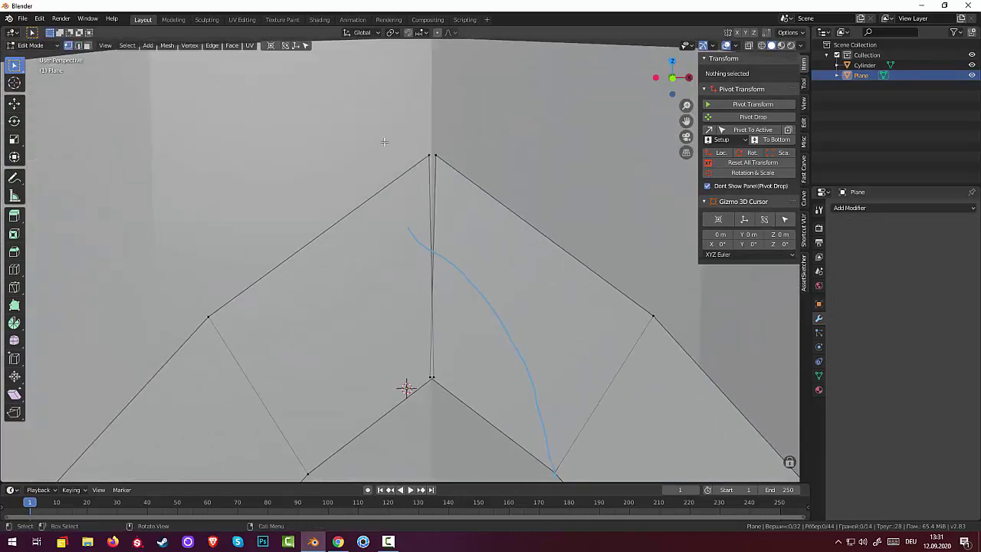
left_click(433, 155)
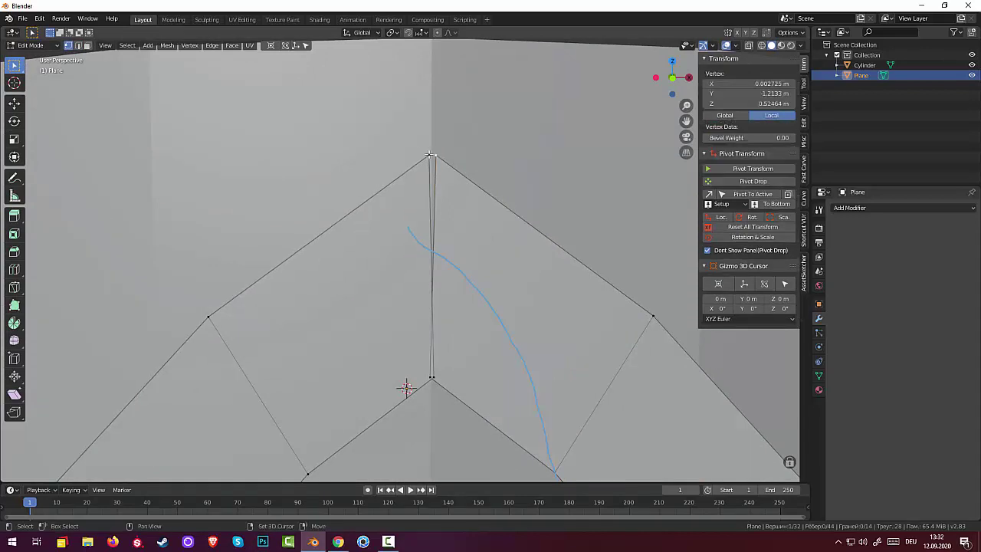
left_click(432, 156, "shift")
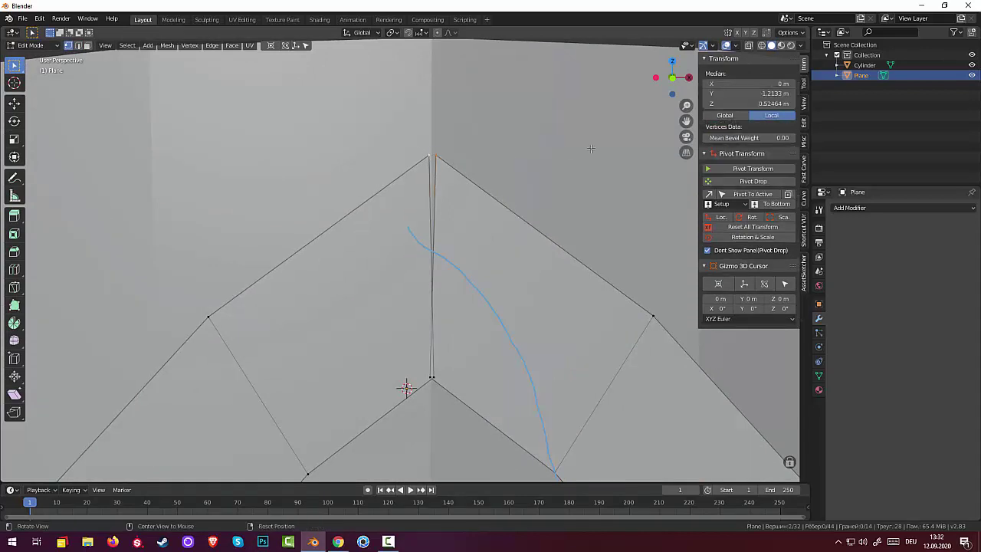
key("m")
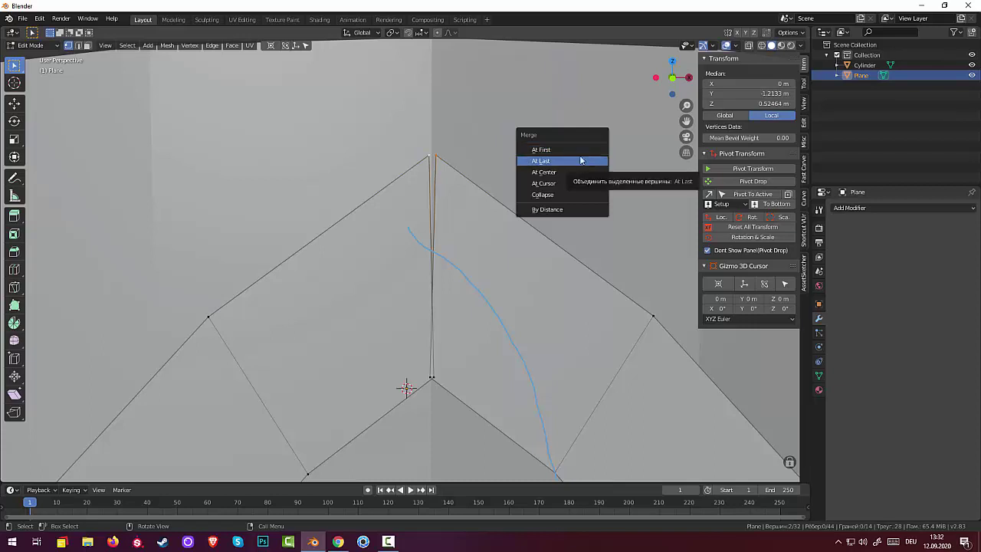
left_click(573, 172)
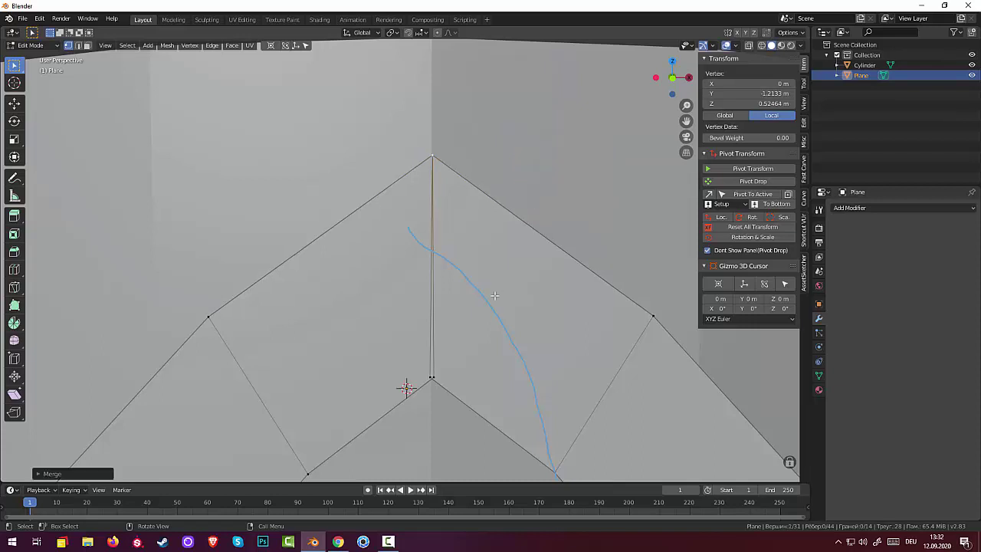
left_click(433, 376)
left_click(431, 380, "shift")
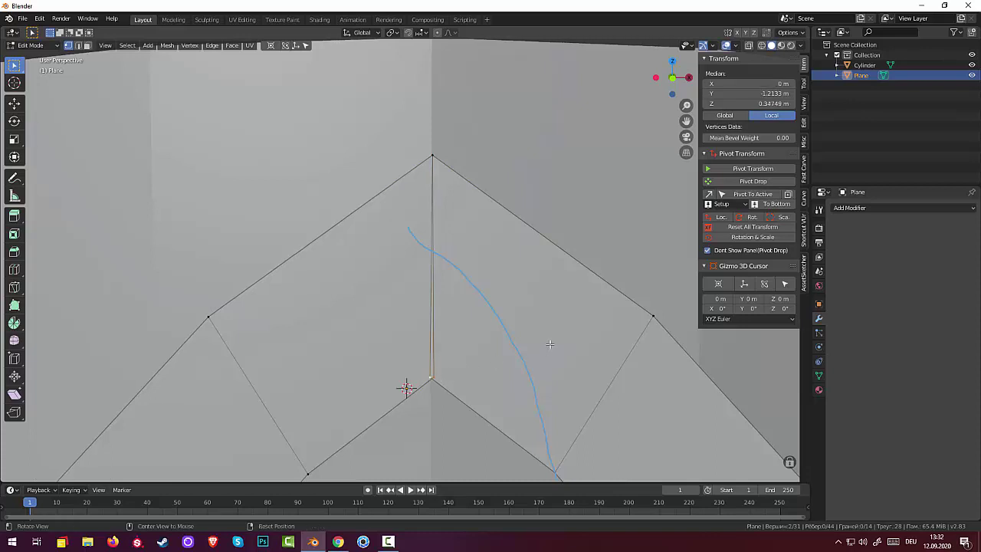
key("m")
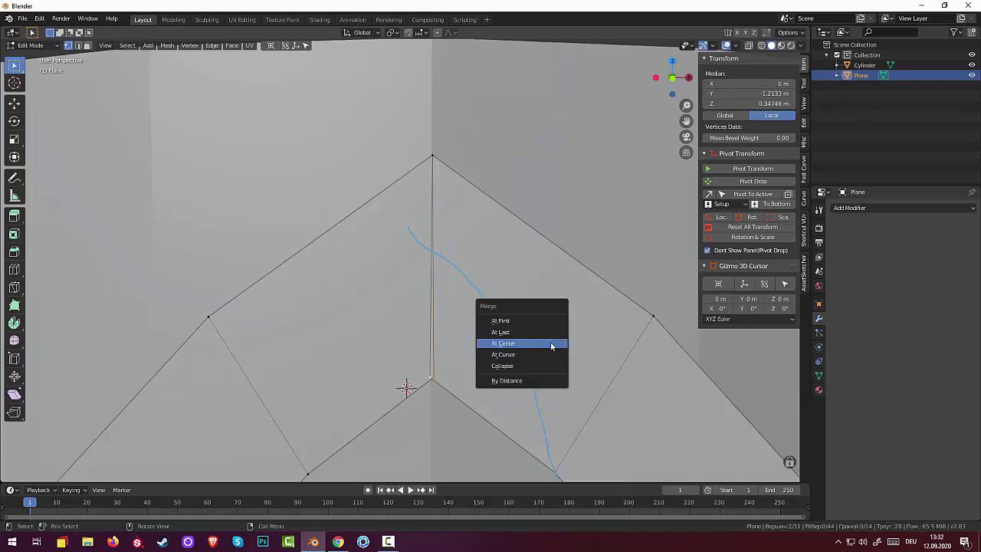
left_click(550, 342)
mouse_move(606, 213)
middle_mouse_down()
mouse_move(595, 283)
mouse_move(578, 283)
mouse_move(591, 232)
mouse_move(521, 173)
mouse_move(502, 208)
mouse_move(265, 356)
middle_mouse_up()
scroll(606, 212, "down", 5)
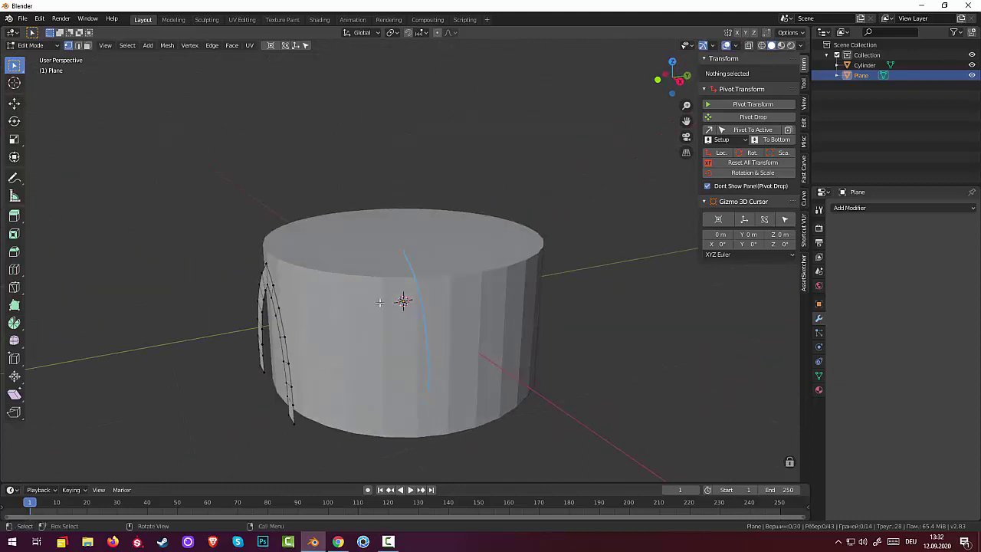
Orbit to face the arch, then in face select pick one face and select all linked with L
mouse_move(375, 328)
middle_mouse_down()
mouse_move(416, 302)
mouse_move(461, 158)
middle_mouse_up()
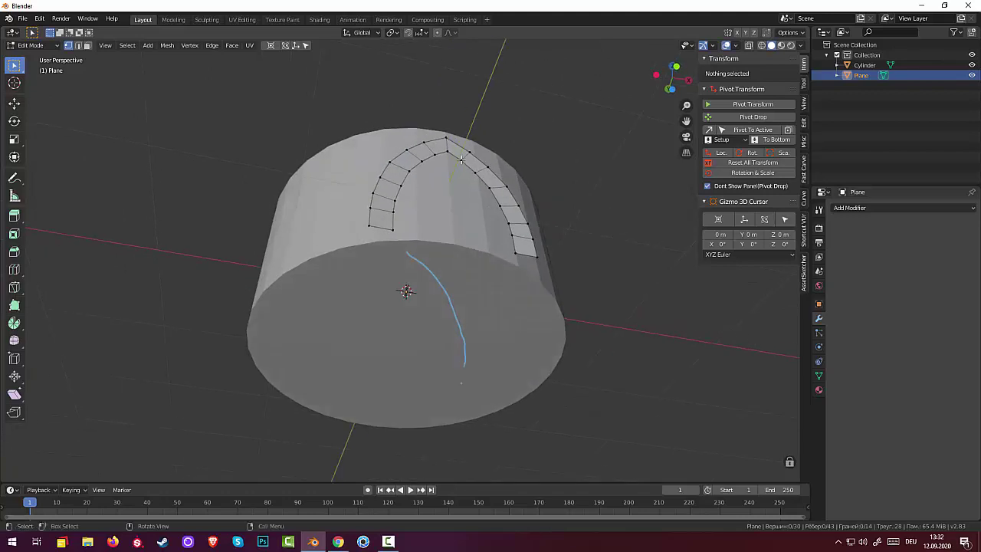
middle_click_drag(499, 197, 490, 314)
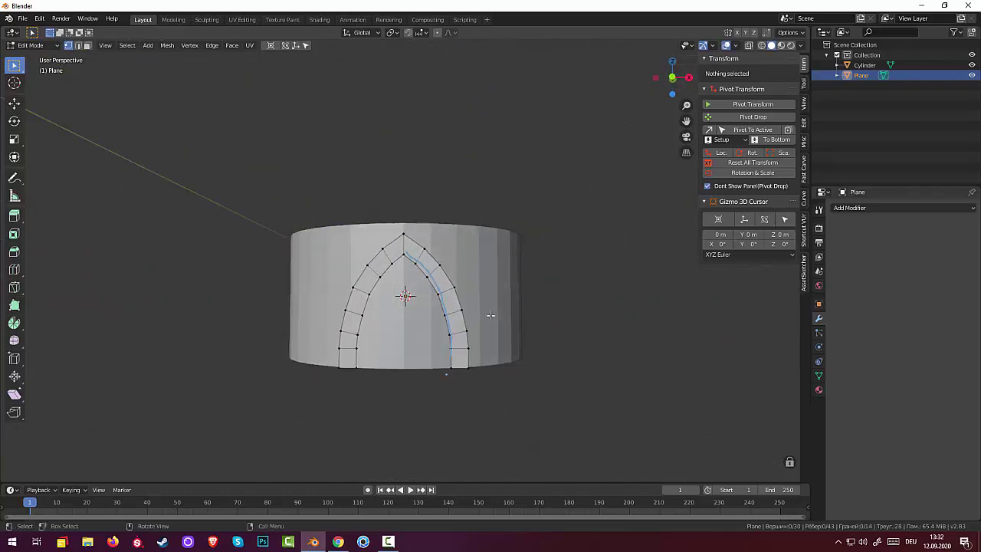
left_click(88, 46)
left_click(448, 296)
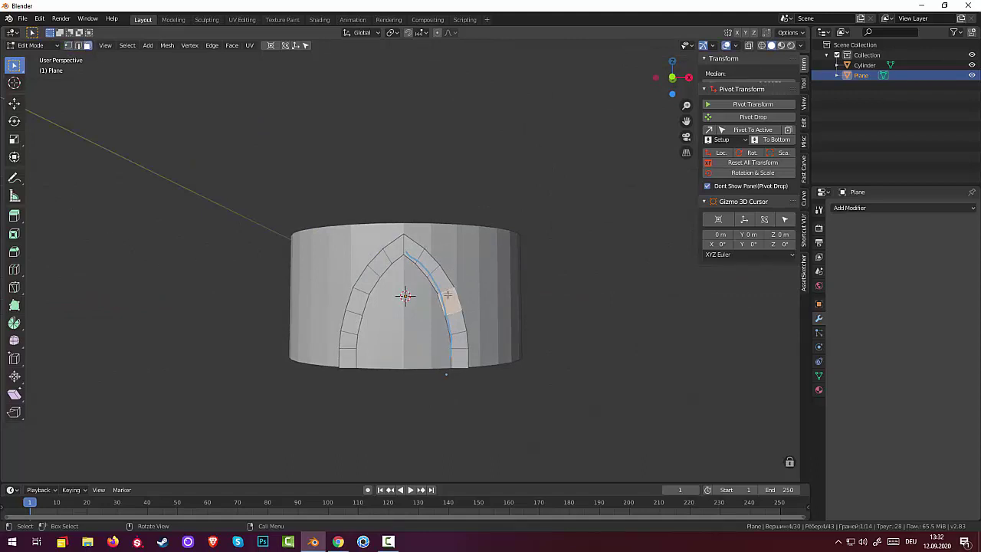
key("l")
mouse_move(612, 296)
middle_mouse_down()
mouse_move(617, 307)
mouse_move(537, 306)
middle_mouse_up()
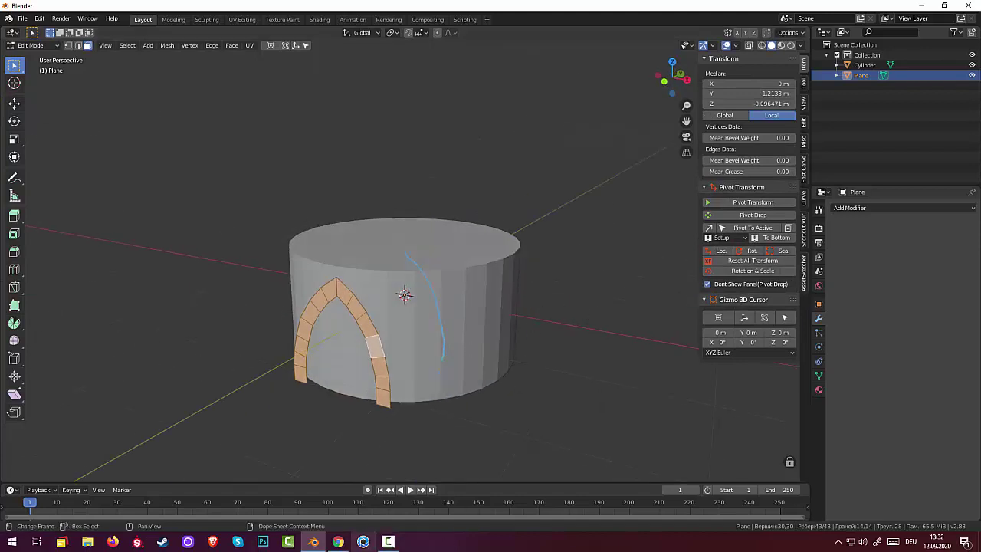
left_click(860, 207)
left_click(389, 541)
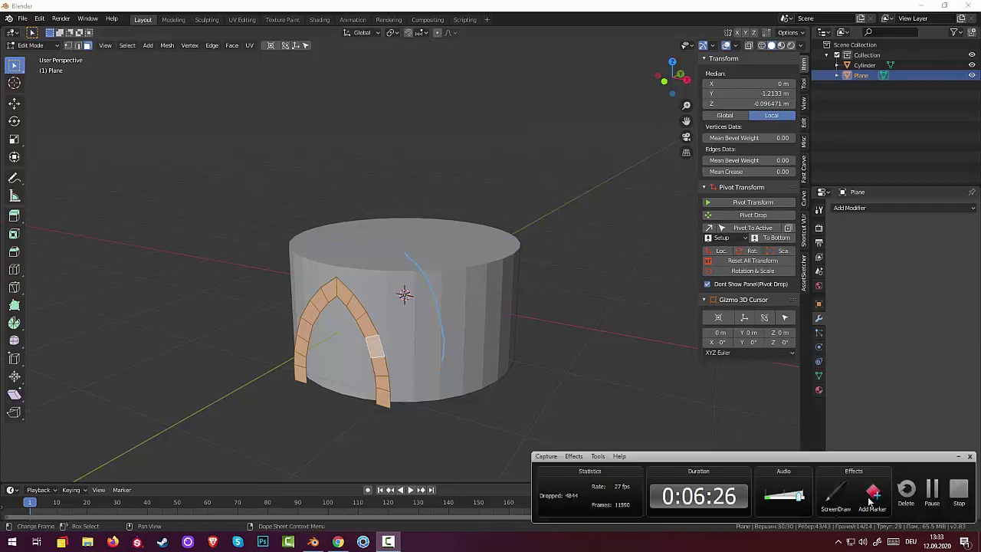
left_click(932, 492)
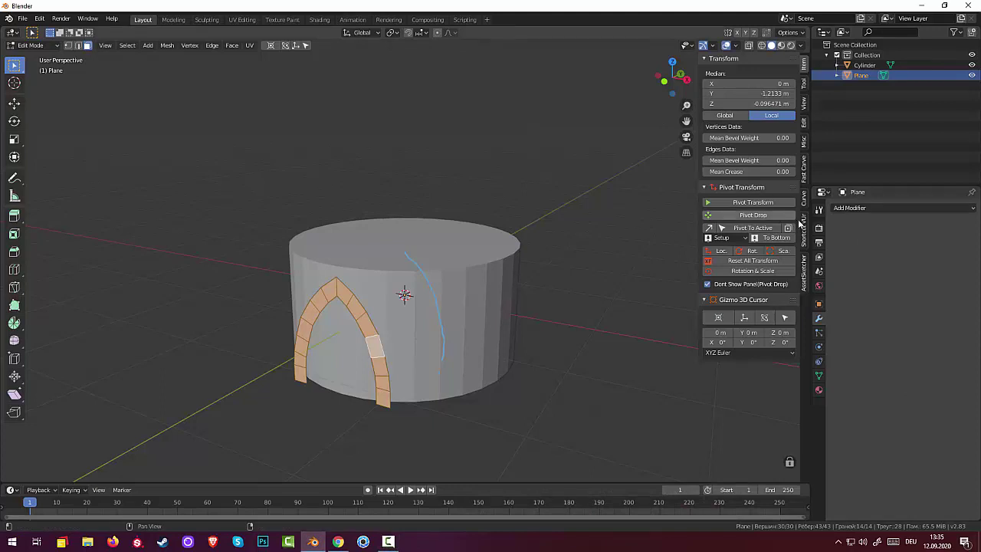
Add a Shrinkwrap modifier with Cylinder as target and attempt to apply it
left_click(858, 208)
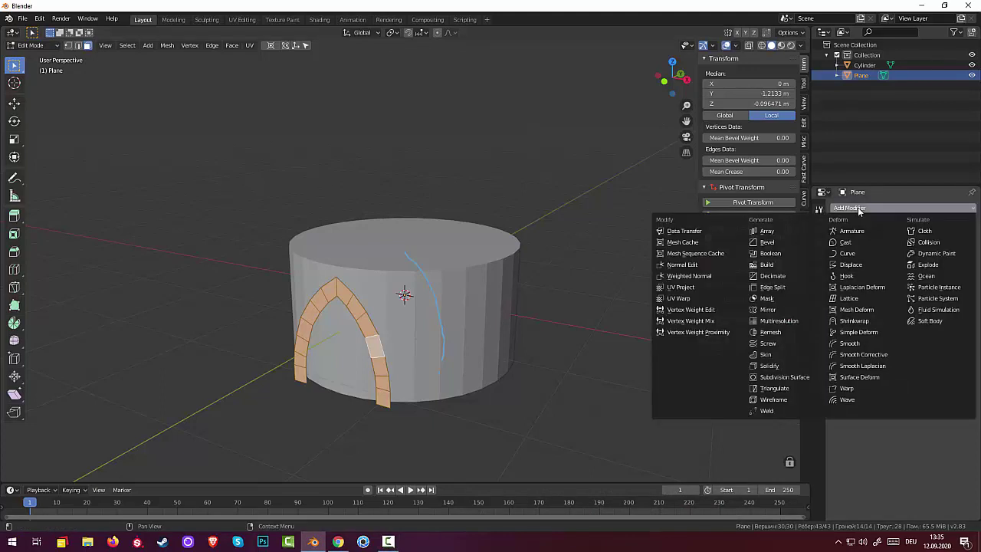
left_click(860, 321)
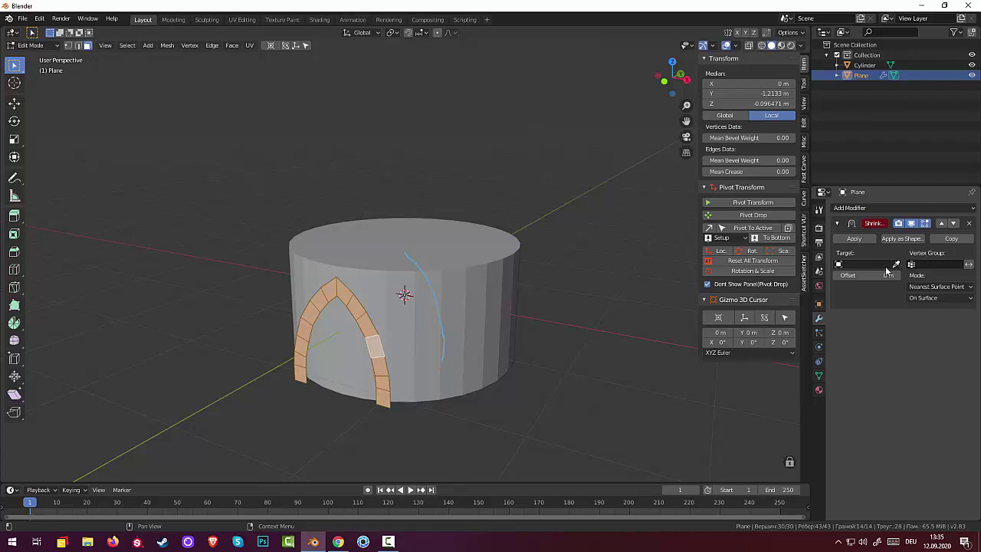
left_click(839, 265)
left_click(850, 278)
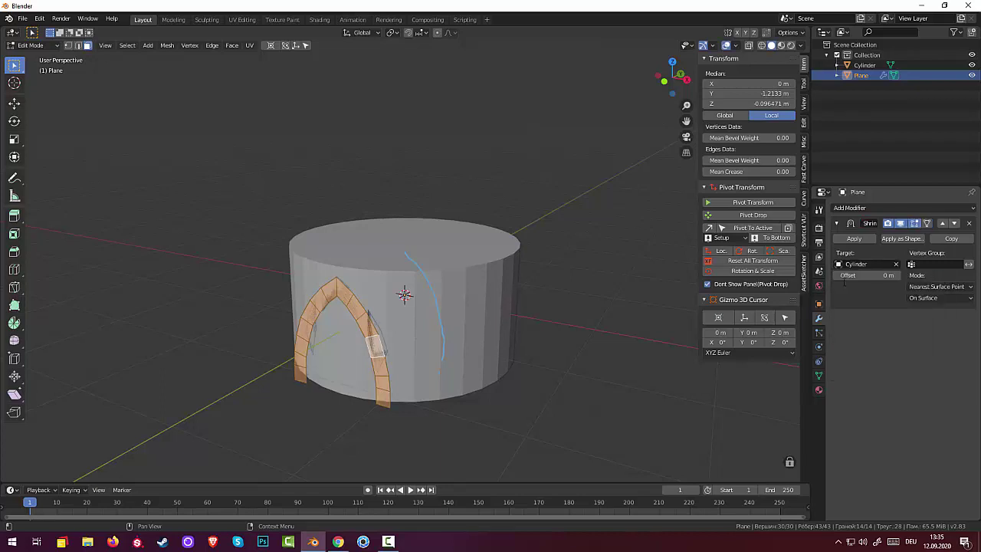
mouse_move(605, 313)
middle_mouse_down()
mouse_move(591, 322)
mouse_move(676, 394)
mouse_move(562, 306)
mouse_move(565, 324)
mouse_move(522, 330)
mouse_move(499, 313)
mouse_move(504, 289)
mouse_move(630, 294)
mouse_move(684, 305)
mouse_move(673, 309)
mouse_move(682, 320)
middle_mouse_up()
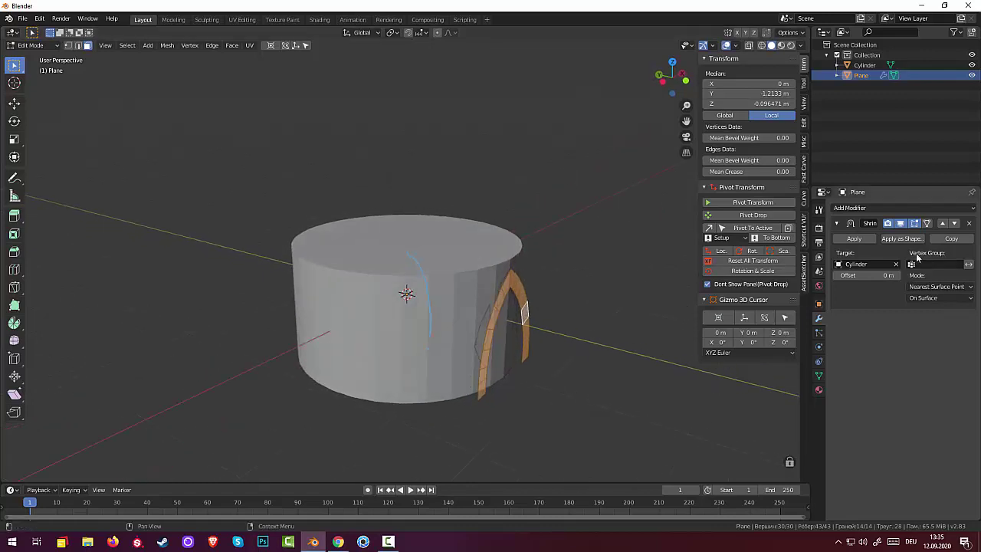
left_click(854, 238)
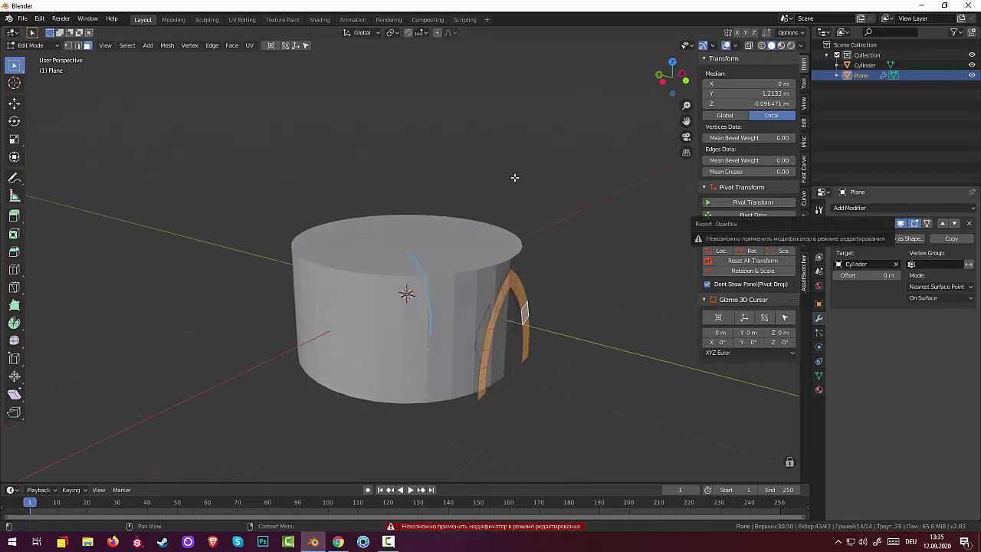
left_click(30, 44)
Back in Object Mode, apply the arch's Shrinkwrap modifier, then select the Cylinder
left_click(29, 51)
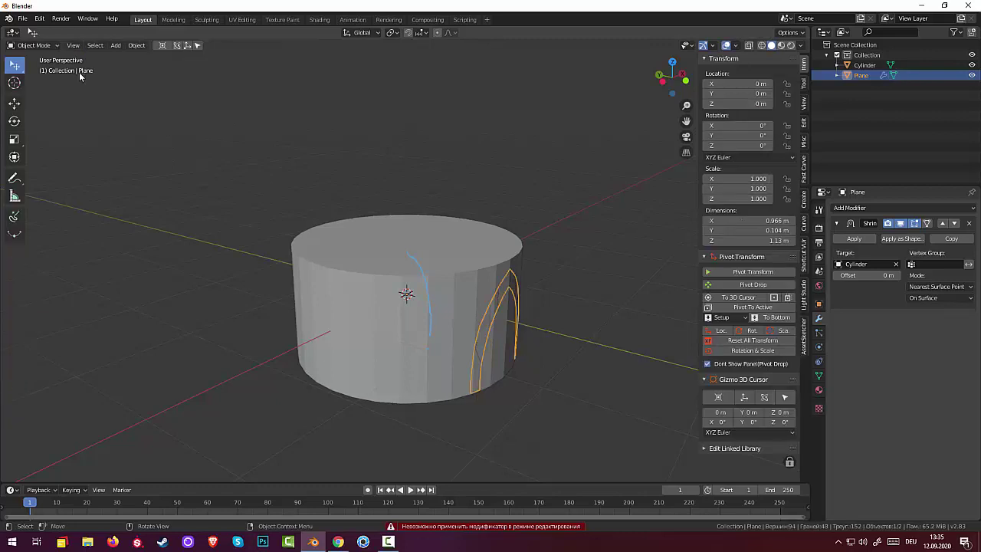
mouse_move(568, 219)
middle_mouse_down()
mouse_move(456, 204)
mouse_move(446, 216)
middle_mouse_up()
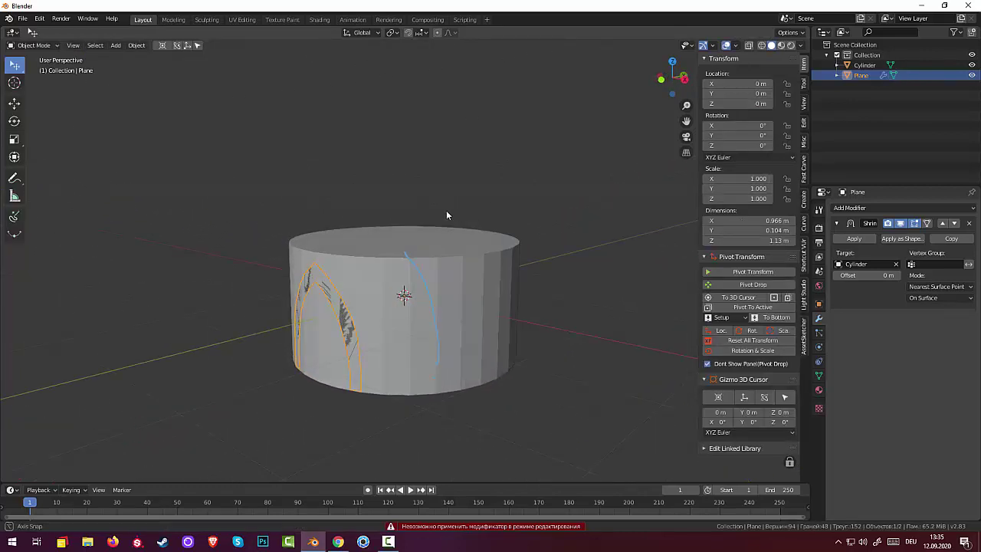
left_click(857, 239)
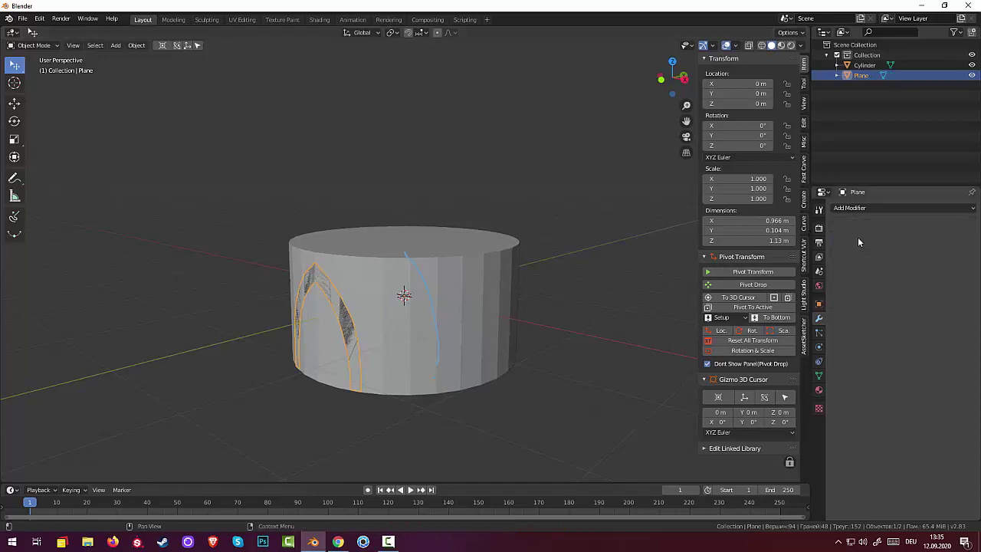
left_click(385, 310)
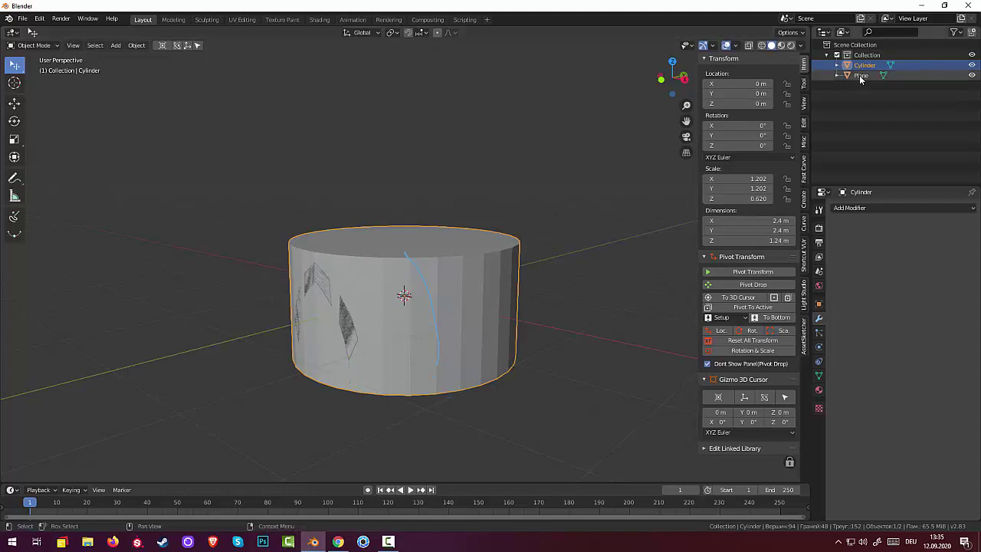
Hide the Cylinder in the Outliner and view the arch from near the front
left_click(972, 65)
mouse_move(518, 284)
middle_mouse_down()
mouse_move(577, 297)
mouse_move(581, 251)
mouse_move(676, 273)
mouse_move(511, 313)
mouse_move(501, 299)
middle_mouse_up()
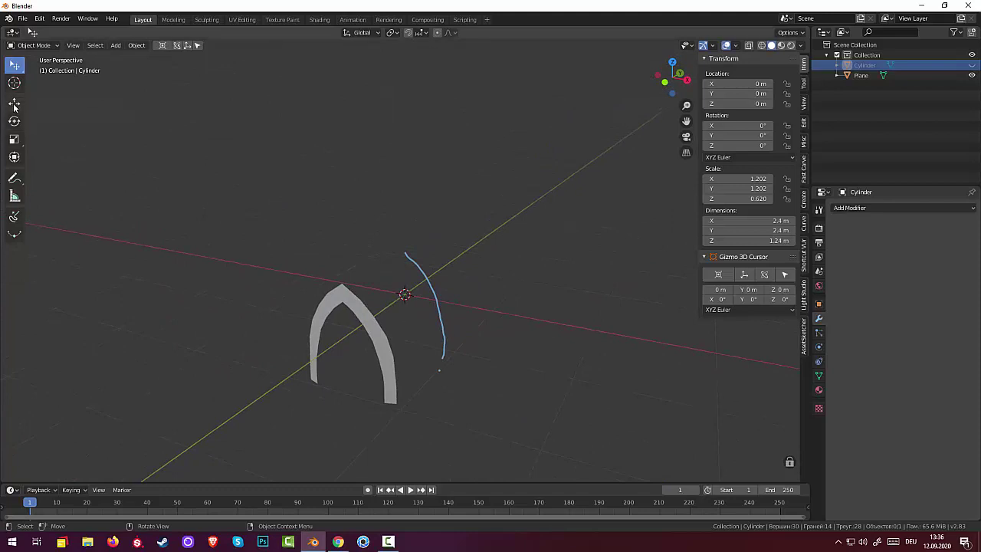
left_click(13, 179)
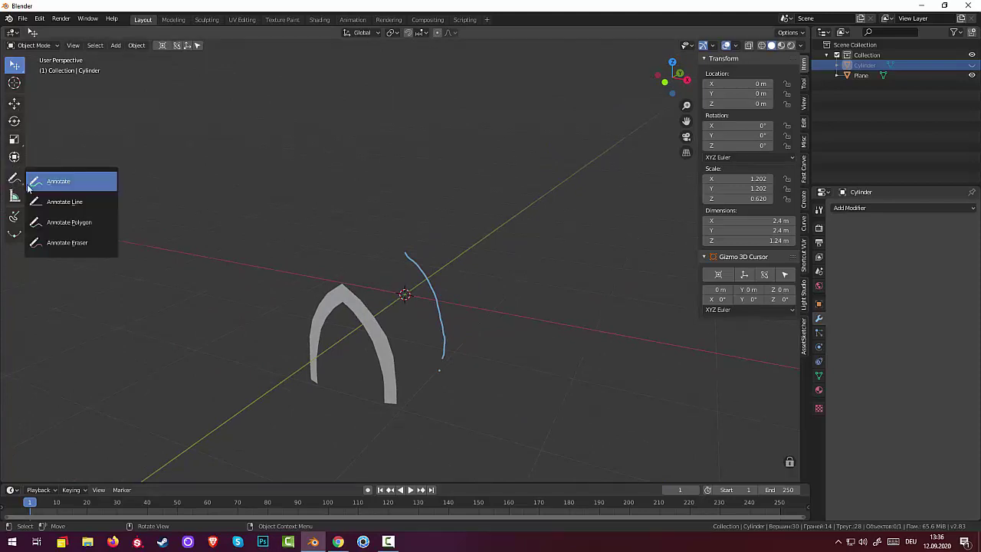
Erase the blue annotation stroke with the Annotate Eraser, keeping Object Mode active
left_click_drag(13, 180, 71, 244)
mouse_move(398, 246)
left_mouse_down()
mouse_move(434, 313)
mouse_move(449, 375)
left_mouse_up()
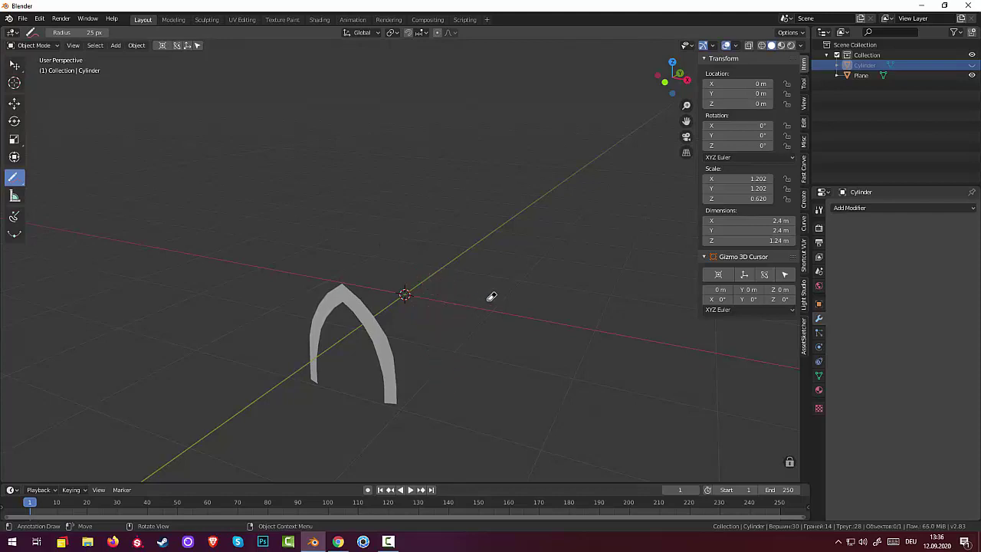
mouse_move(490, 296)
middle_mouse_down()
mouse_move(618, 276)
mouse_move(500, 291)
mouse_move(499, 258)
mouse_move(491, 314)
mouse_move(466, 342)
middle_mouse_up()
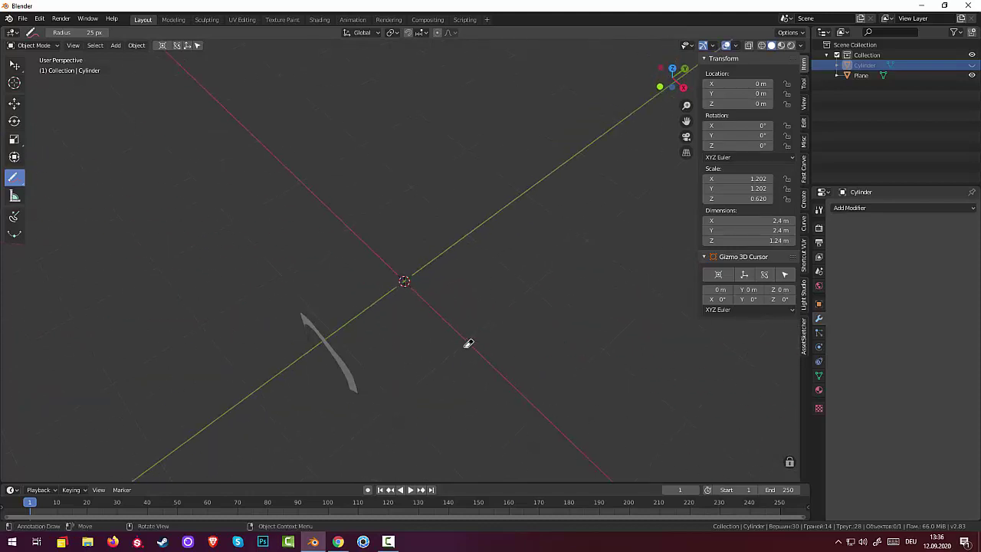
left_click(29, 47)
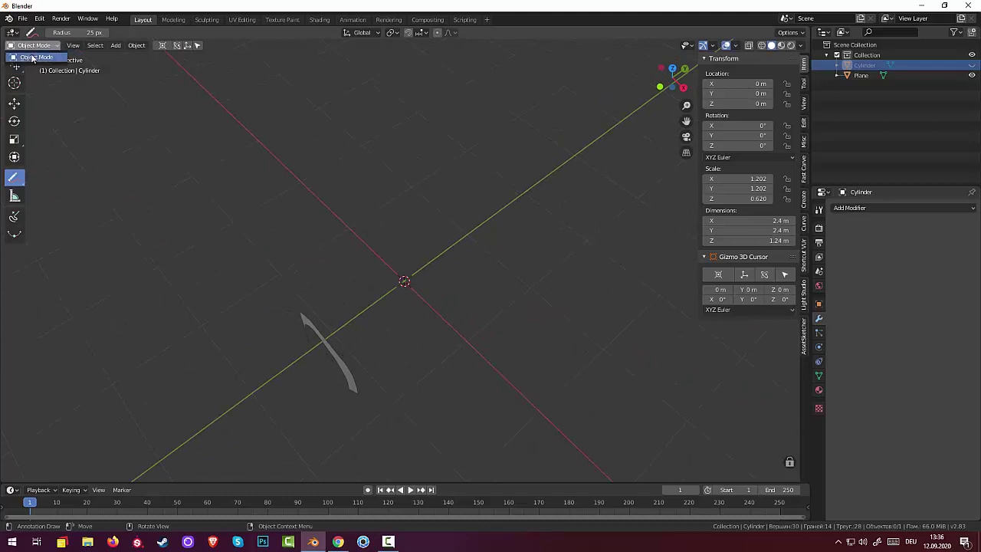
left_click(34, 58)
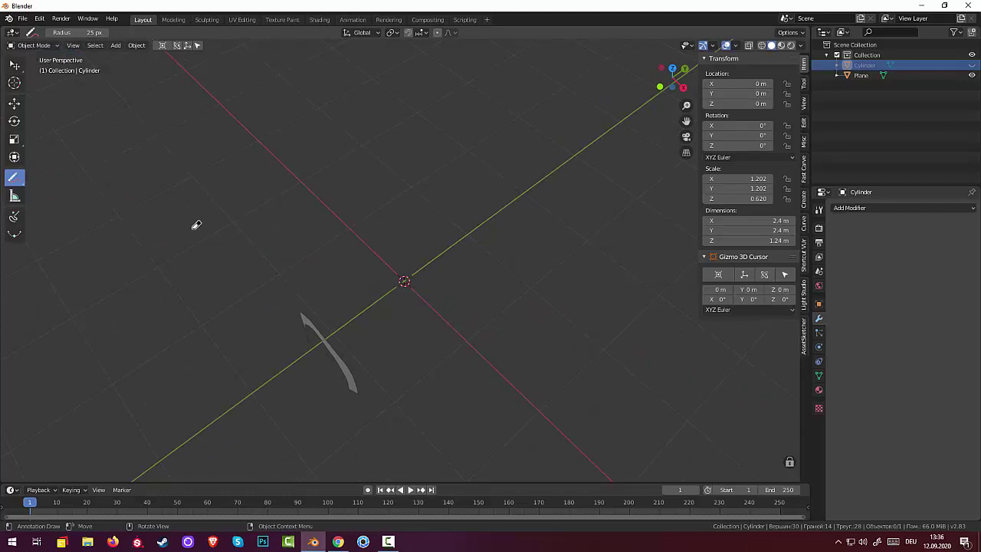
left_click(28, 46)
left_click(32, 58)
left_click_drag(16, 66, 28, 69)
With the Tweak tool, select the arch Plane and enter Edit Mode
left_click(29, 68)
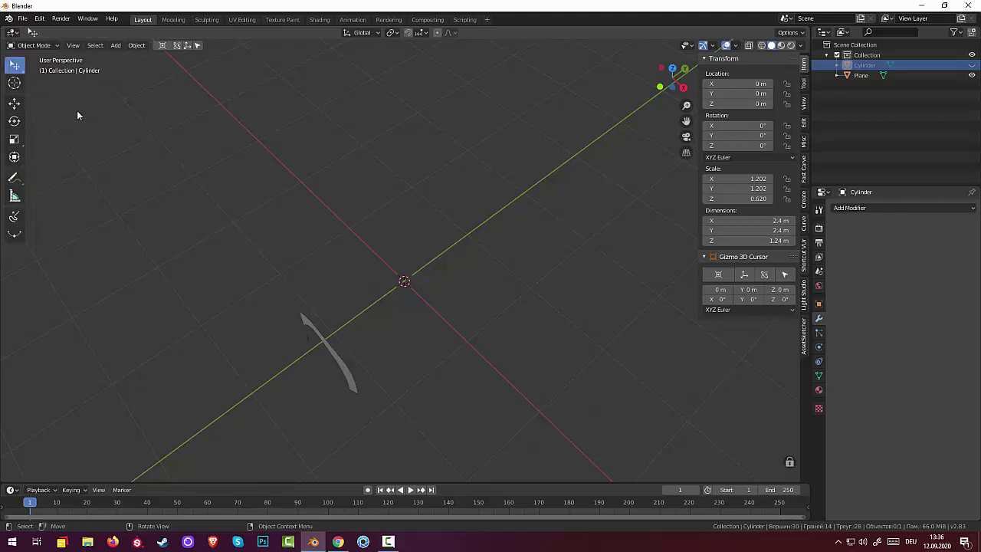
left_click(352, 374)
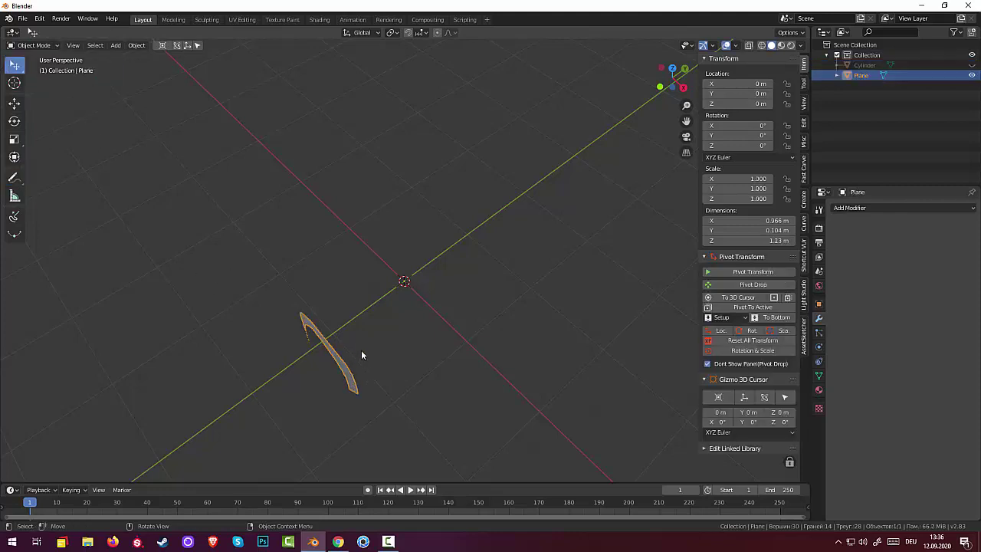
left_click(34, 46)
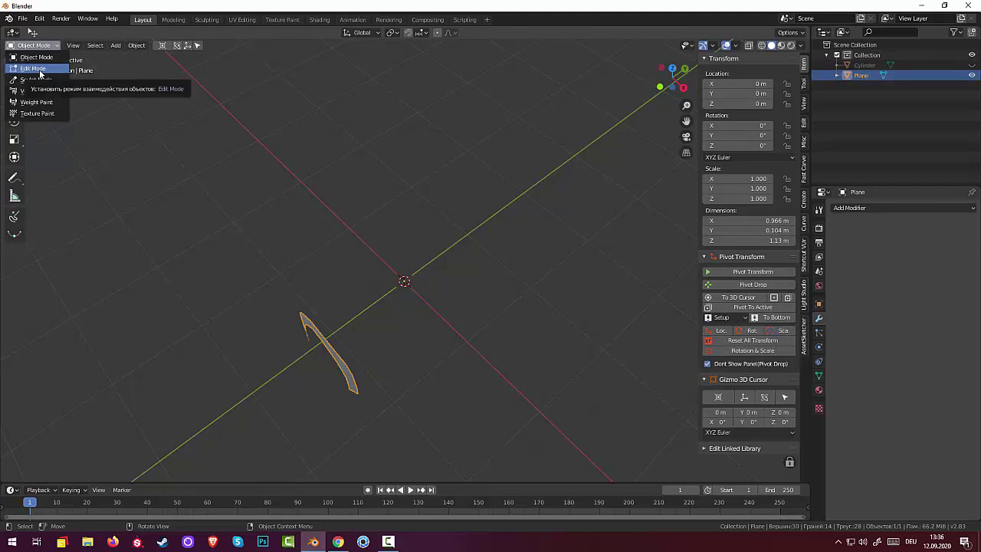
left_click(40, 72)
In Edge select, pick the apex edge and switch to Top Orthographic view
mouse_move(409, 319)
middle_mouse_down()
mouse_move(500, 297)
mouse_move(574, 296)
mouse_move(569, 269)
mouse_move(429, 300)
mouse_move(425, 330)
middle_mouse_up()
left_click(337, 328)
middle_click_drag(339, 322, 369, 305)
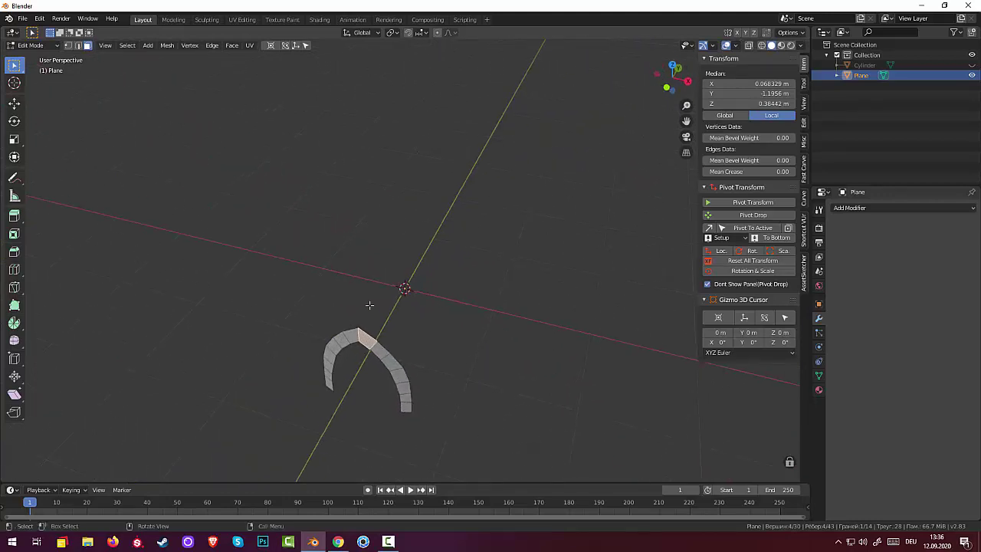
left_click(79, 46)
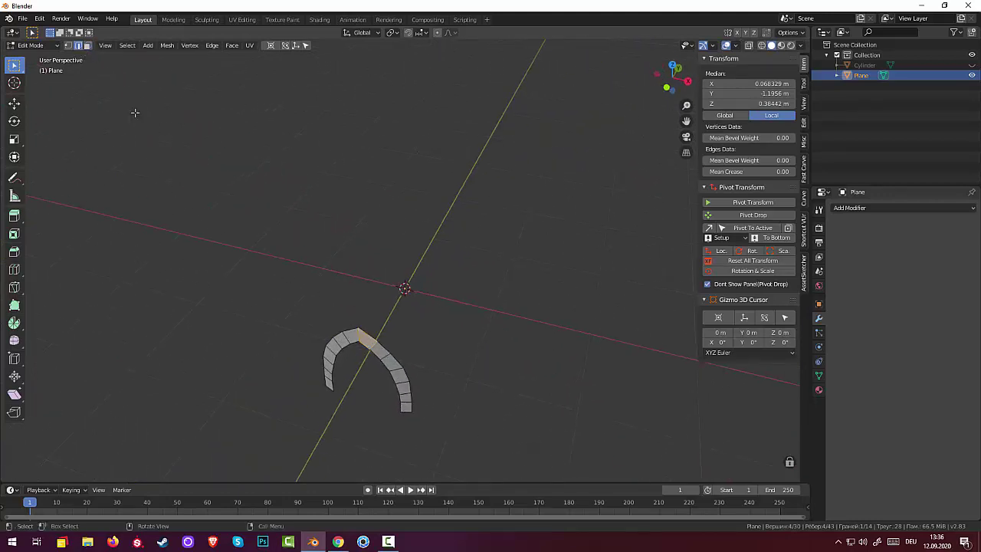
left_click(360, 335)
middle_click_drag(484, 331, 447, 332)
key("KP_7")
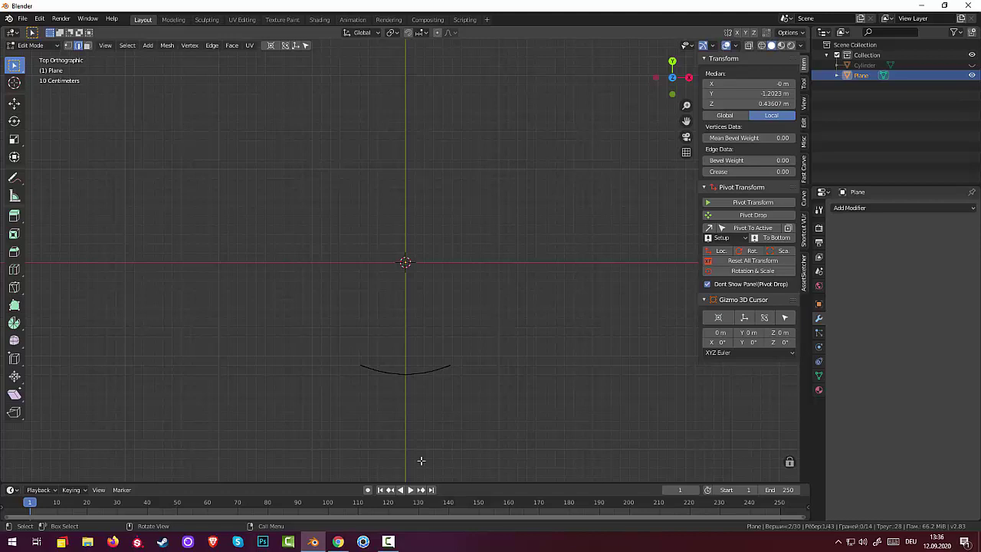
key("g")
key("y")
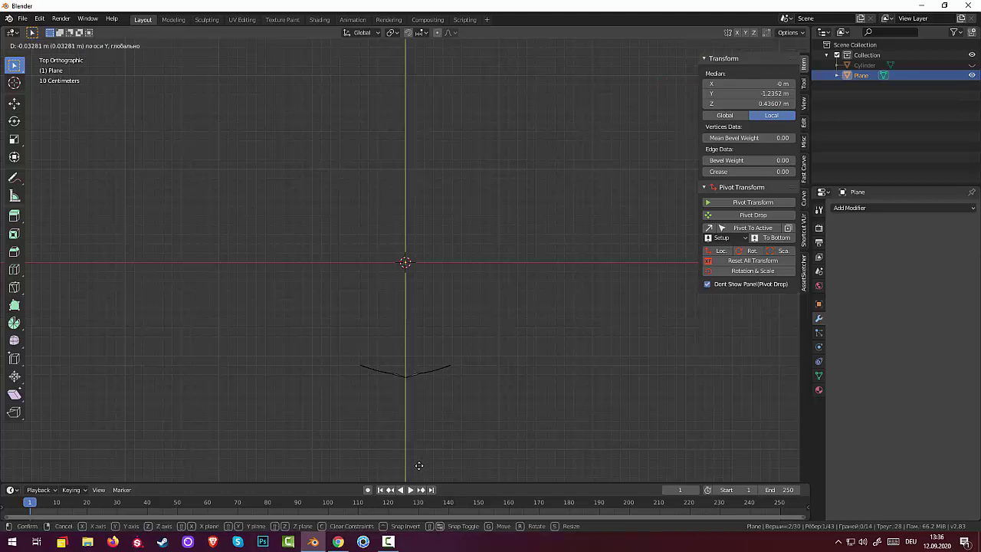
left_click(417, 471)
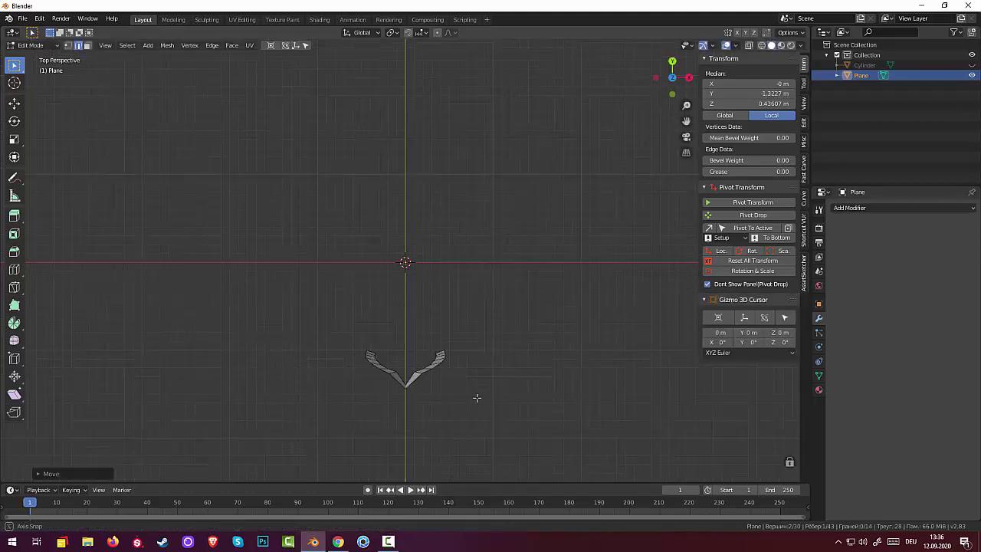
middle_click_drag(475, 396, 410, 333)
left_click(410, 334)
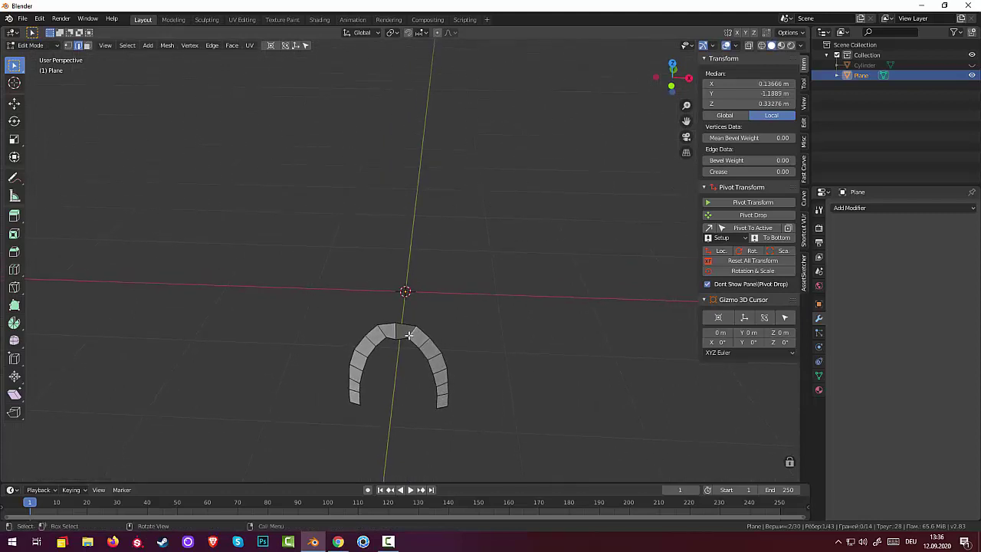
left_click(420, 336, "shift")
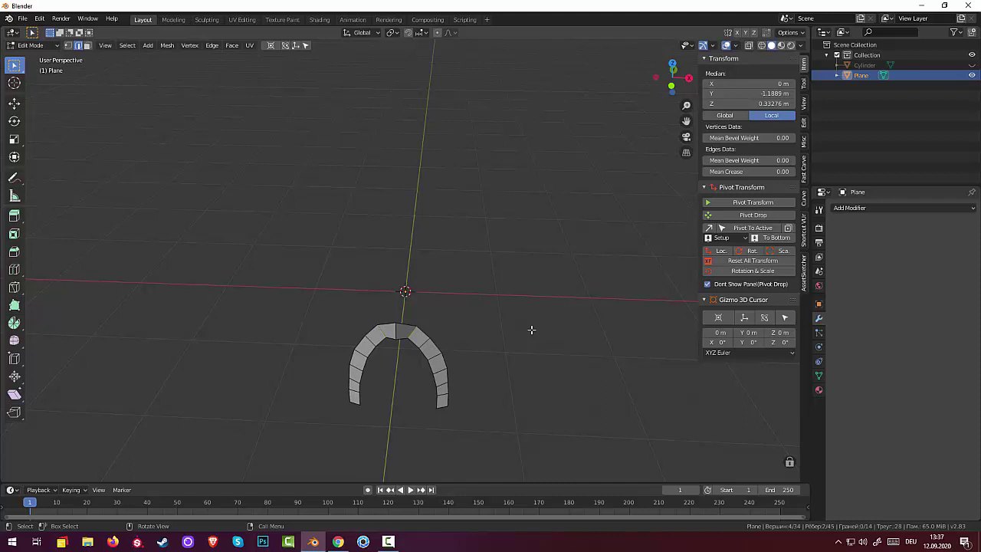
key("g")
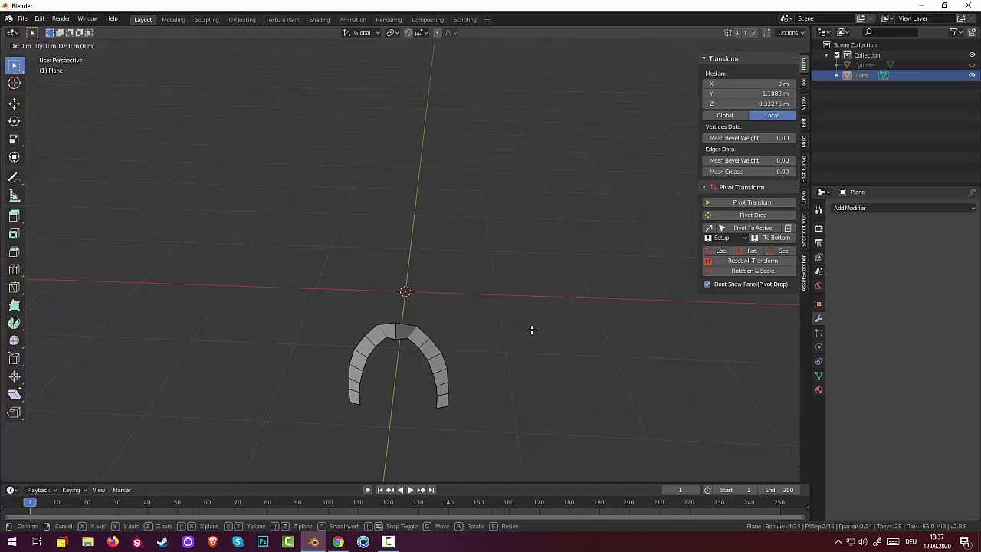
key("y")
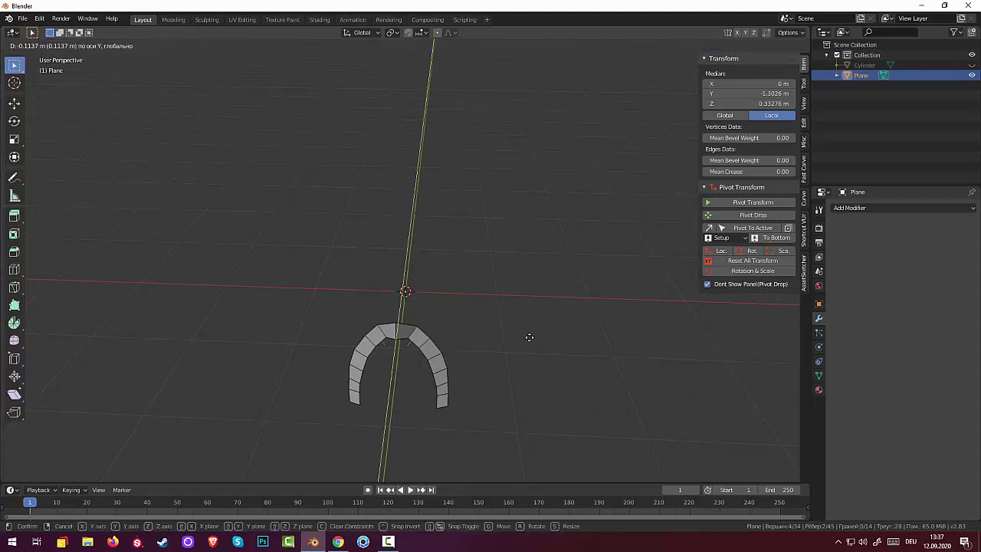
key("Escape")
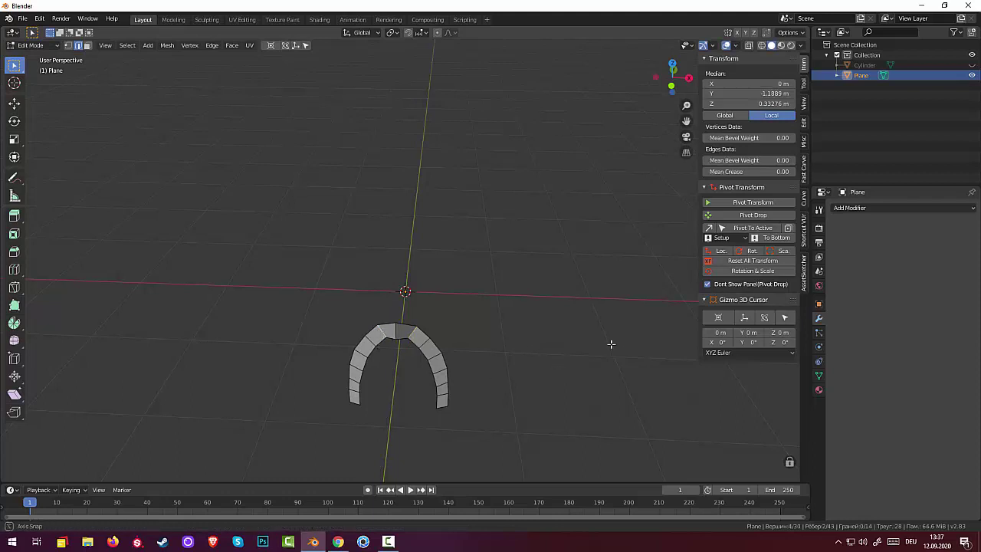
Move the arch's top edges along Y to raise the top
middle_click_drag(611, 342, 537, 370)
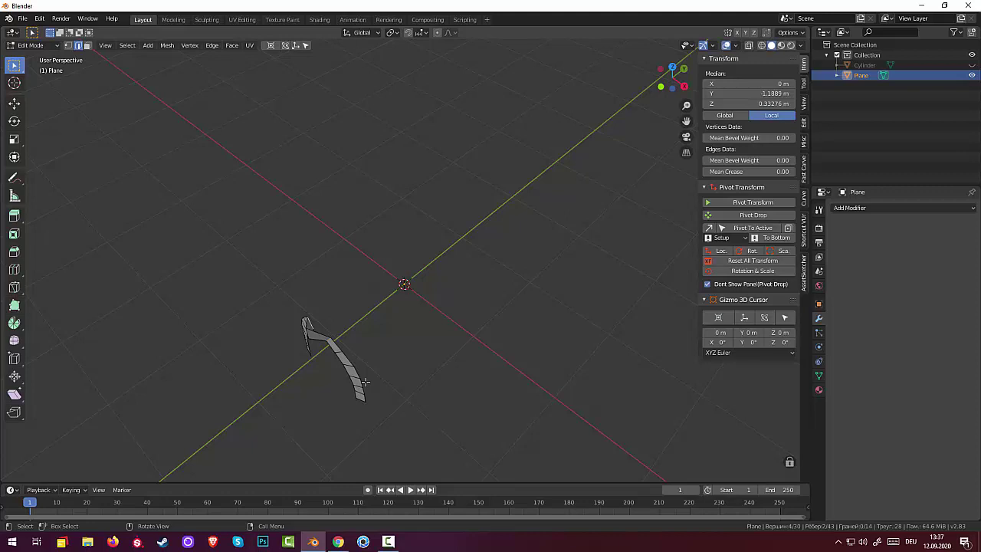
key("g")
key("y")
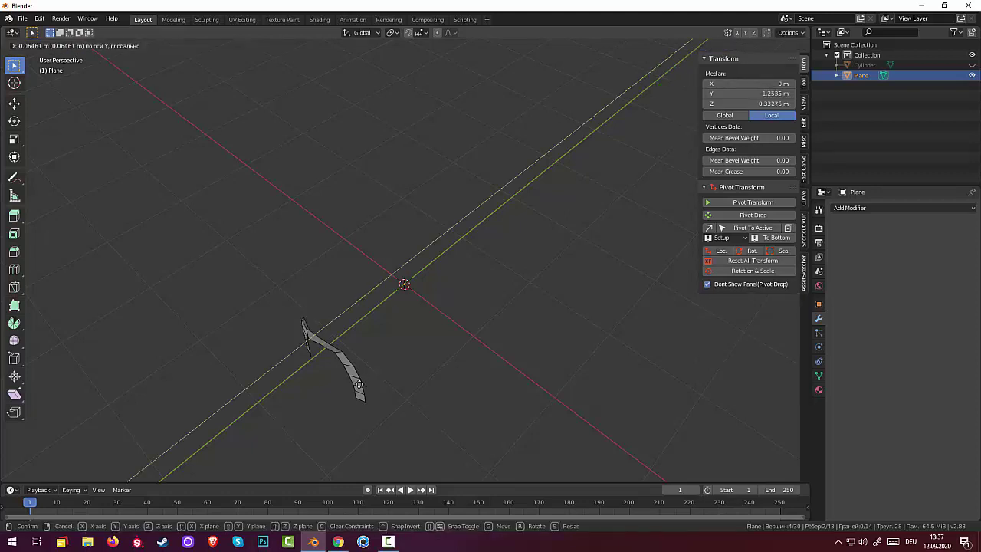
left_click(359, 383)
Push the two edges beside the peak along Y into a pointed apex, then deselect
left_click(338, 351)
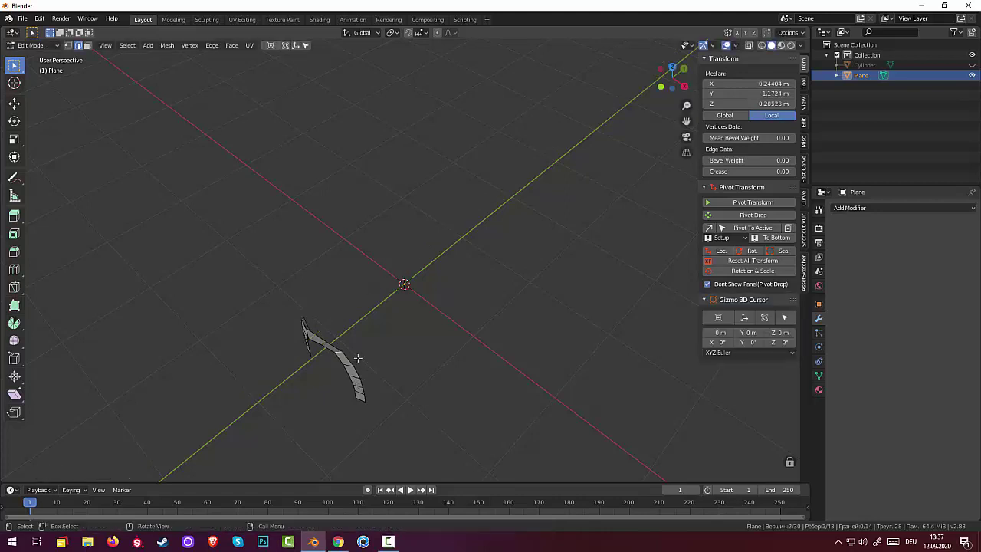
mouse_move(357, 354)
middle_mouse_down()
mouse_move(460, 319)
mouse_move(421, 380)
middle_mouse_up()
left_click(398, 347, "shift")
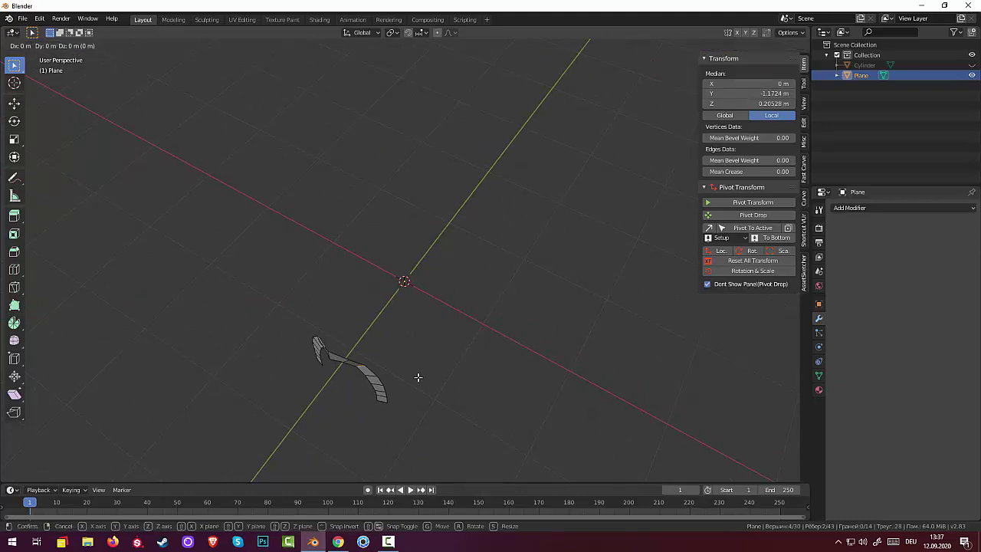
key("g")
key("y")
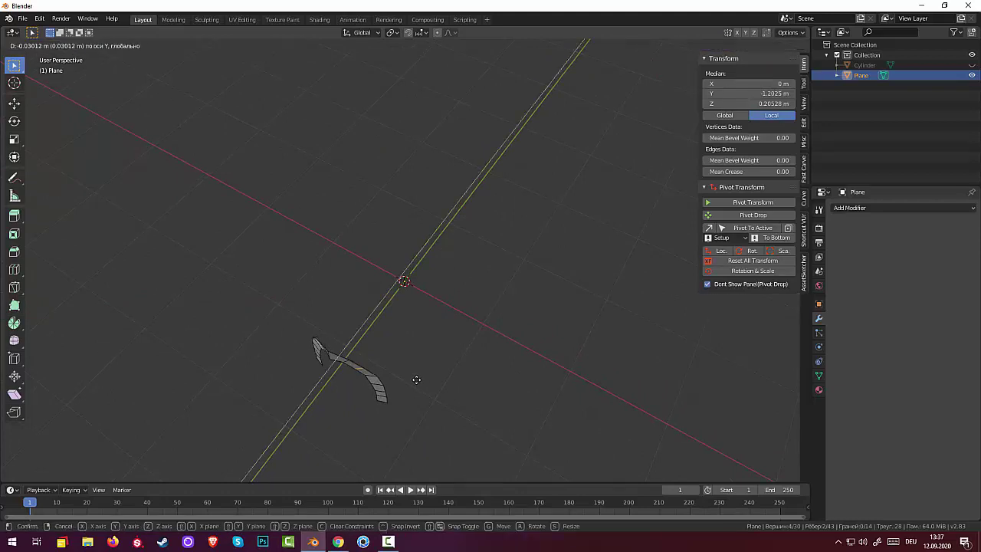
left_click(449, 376)
right_click(449, 376)
left_click(536, 332)
mouse_move(537, 331)
middle_mouse_down()
mouse_move(639, 324)
mouse_move(650, 250)
mouse_move(617, 236)
mouse_move(554, 256)
mouse_move(541, 271)
mouse_move(552, 269)
mouse_move(540, 251)
mouse_move(524, 267)
middle_mouse_up()
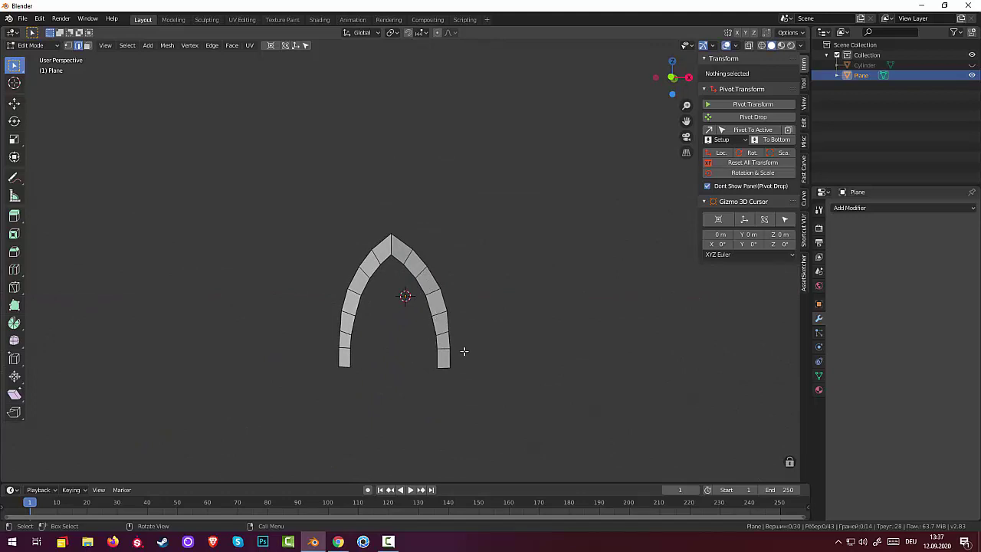
In front view with vertex select, scale the upper leg vertex pair inward along X
key("KP_7")
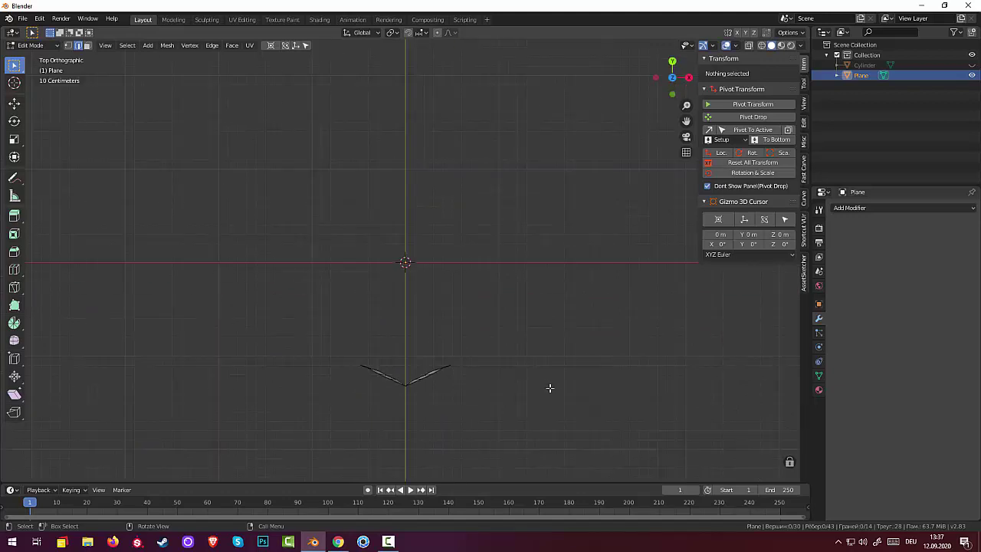
key("KP_1")
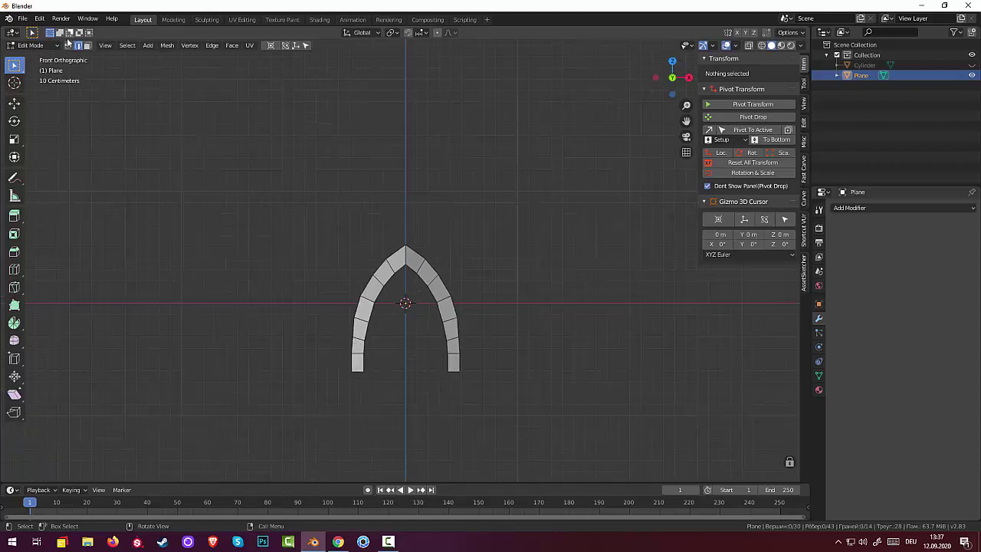
key("1")
left_click(365, 340)
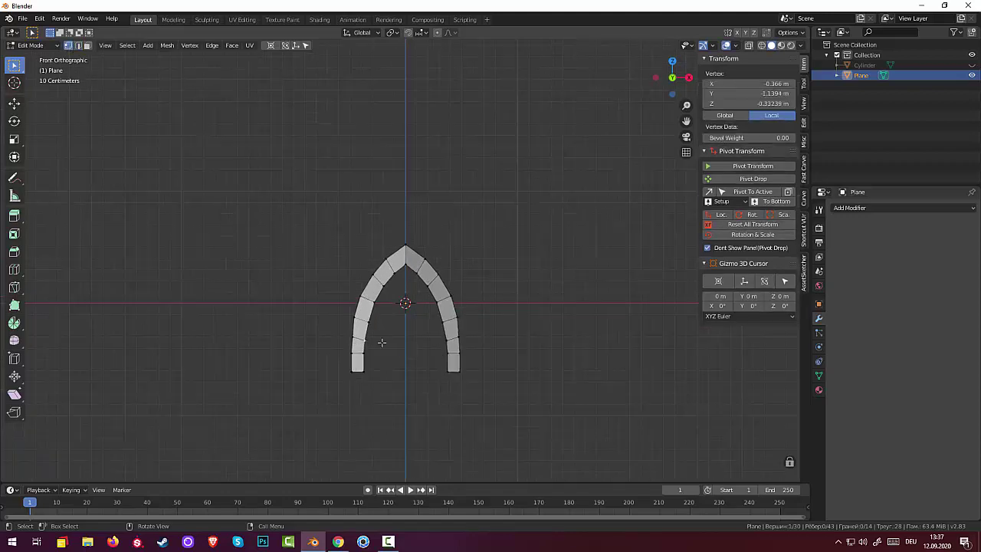
left_click(446, 339, "ctrl")
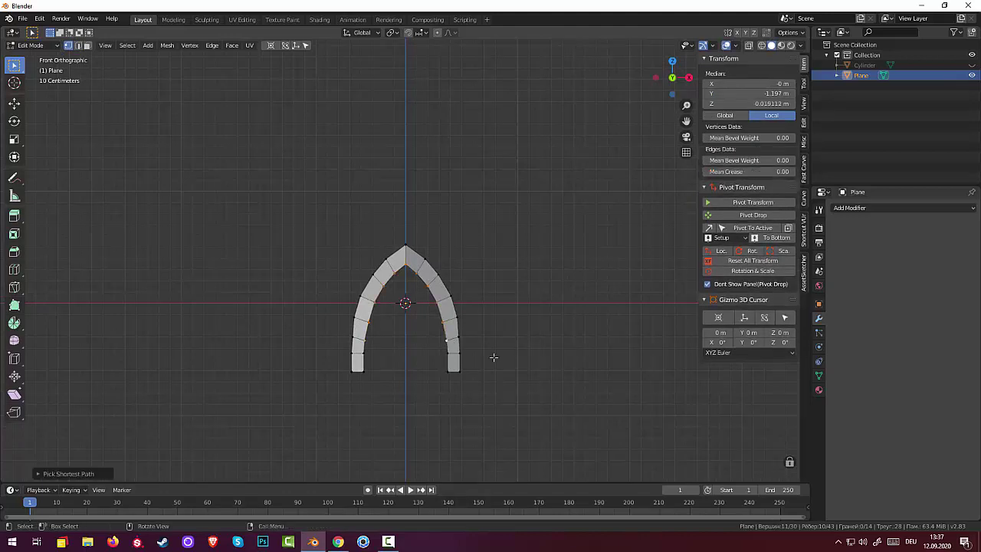
left_click(445, 340)
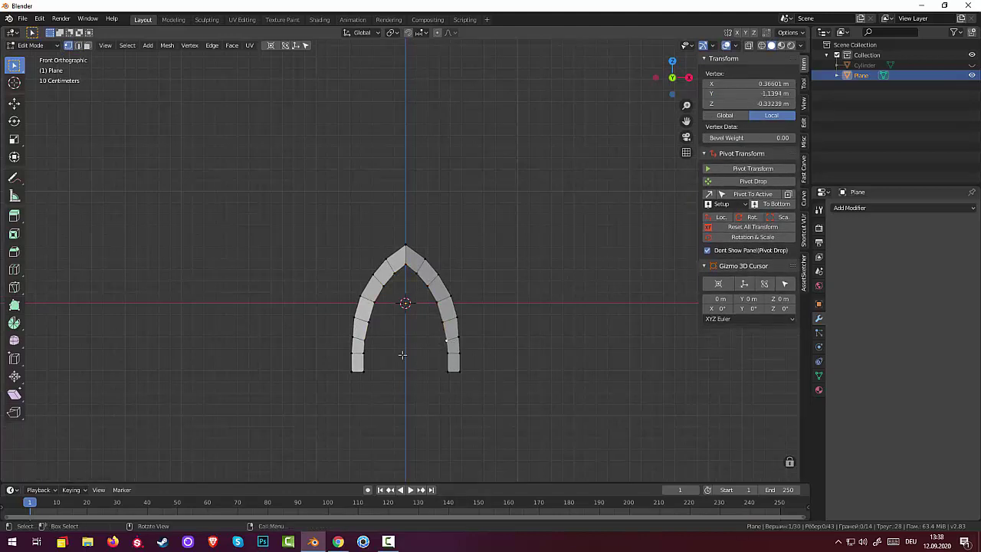
left_click(365, 341, "shift")
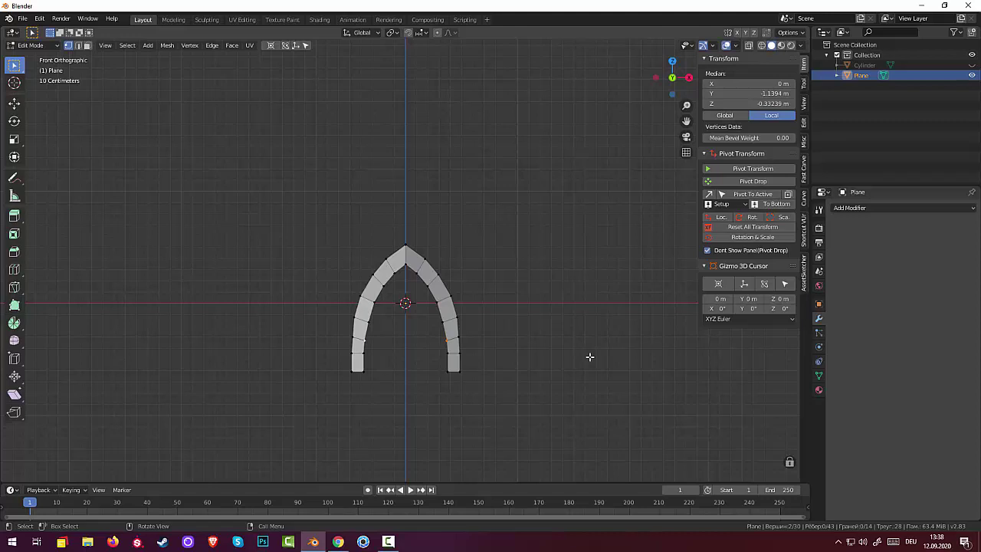
key("s")
key("x")
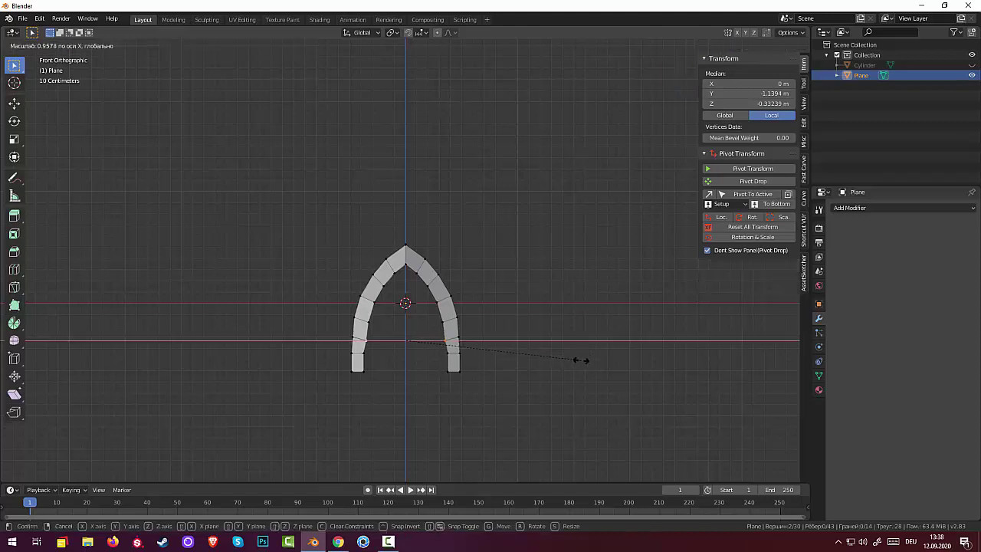
left_click(576, 363)
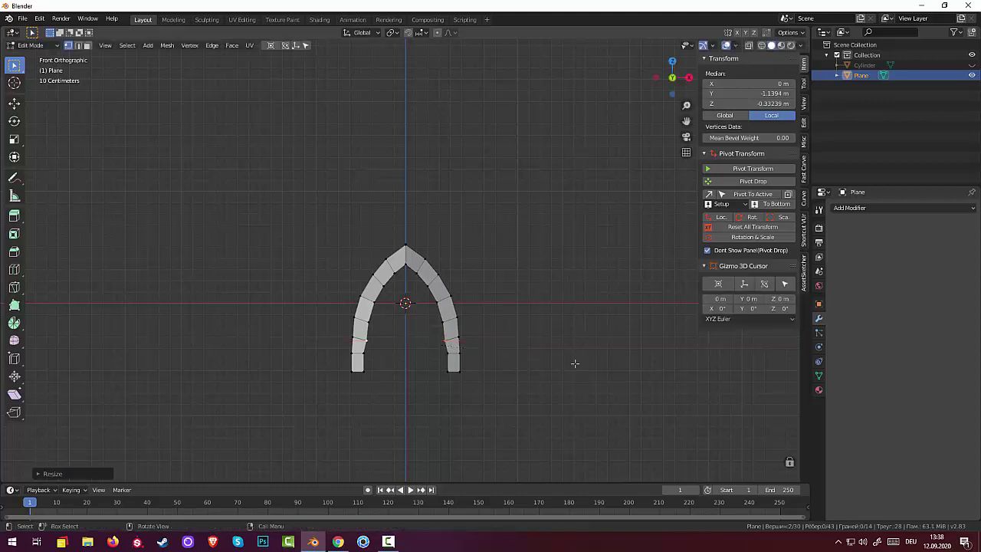
Scale the lower leg pair inward on X and the bottom pair by 0.9102
left_click(447, 356)
left_click(365, 355, "shift")
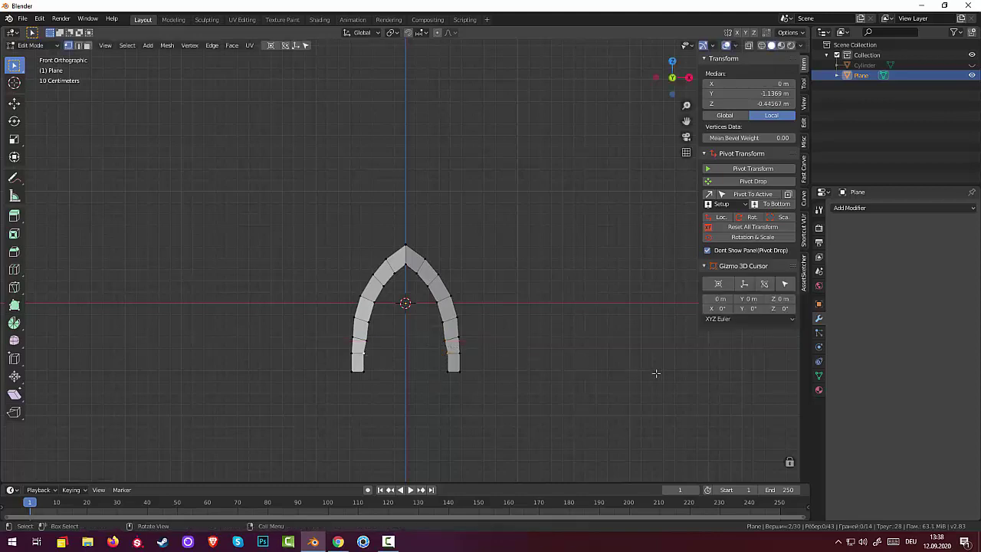
key("s")
key("x")
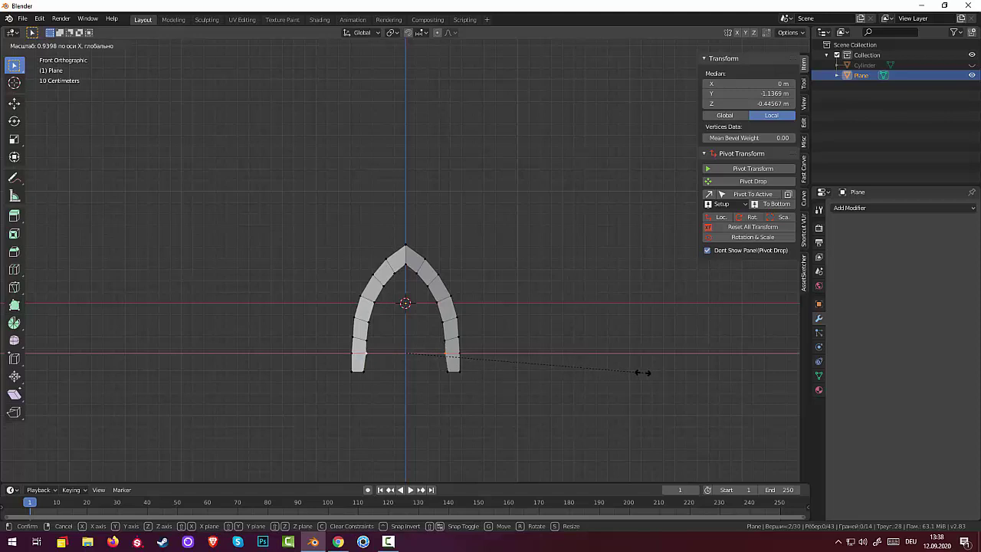
left_click(642, 372)
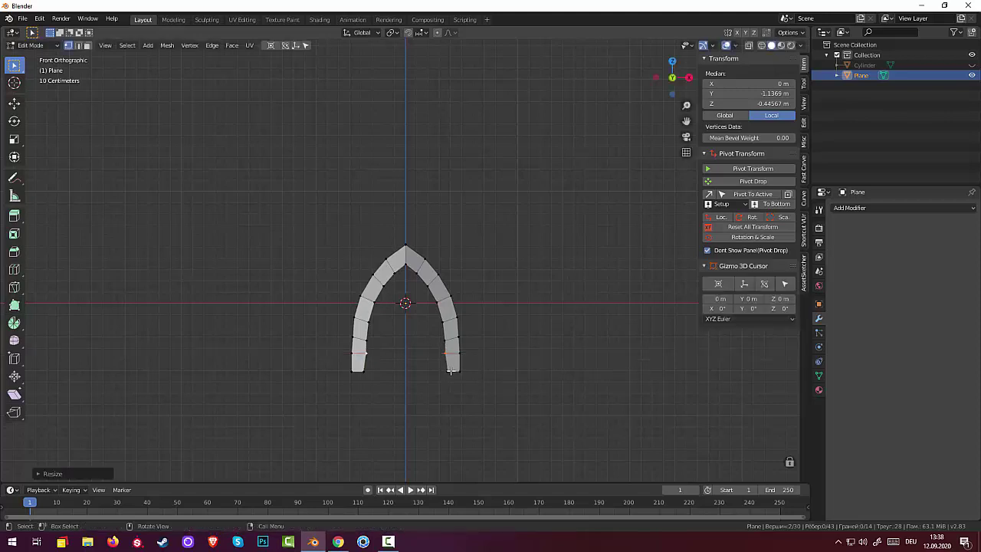
left_click(451, 370)
left_click(359, 369, "shift")
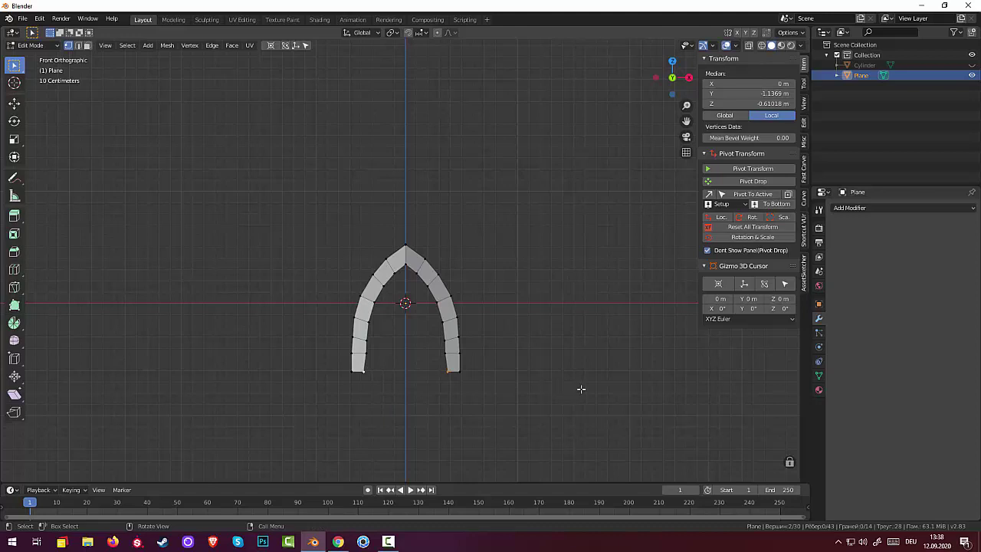
key("s")
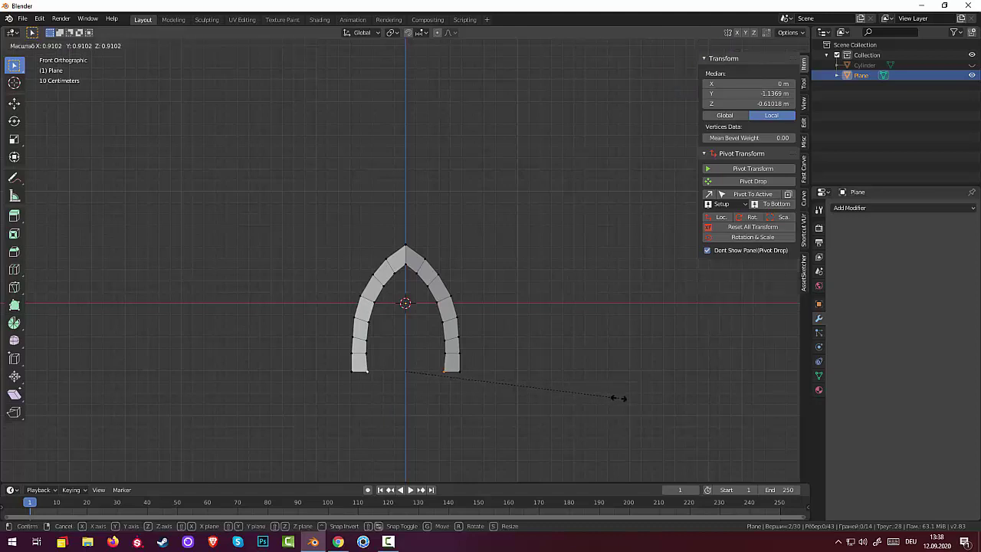
left_click(624, 399)
left_click(569, 434)
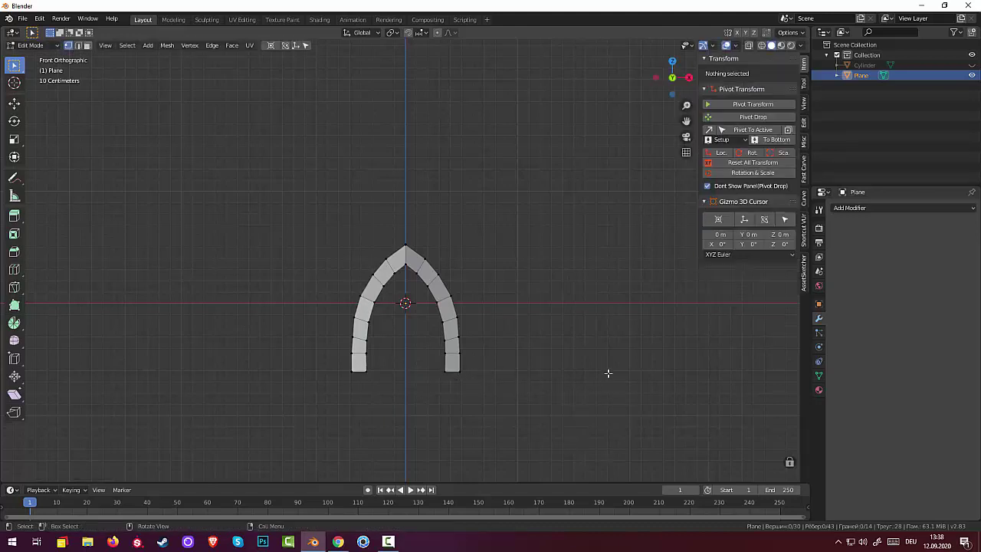
mouse_move(606, 372)
middle_mouse_down()
mouse_move(637, 469)
mouse_move(617, 402)
mouse_move(589, 388)
mouse_move(603, 420)
middle_mouse_up()
Select all faces of the arch and extrude it to give it thickness
scroll(588, 389, "down", 3)
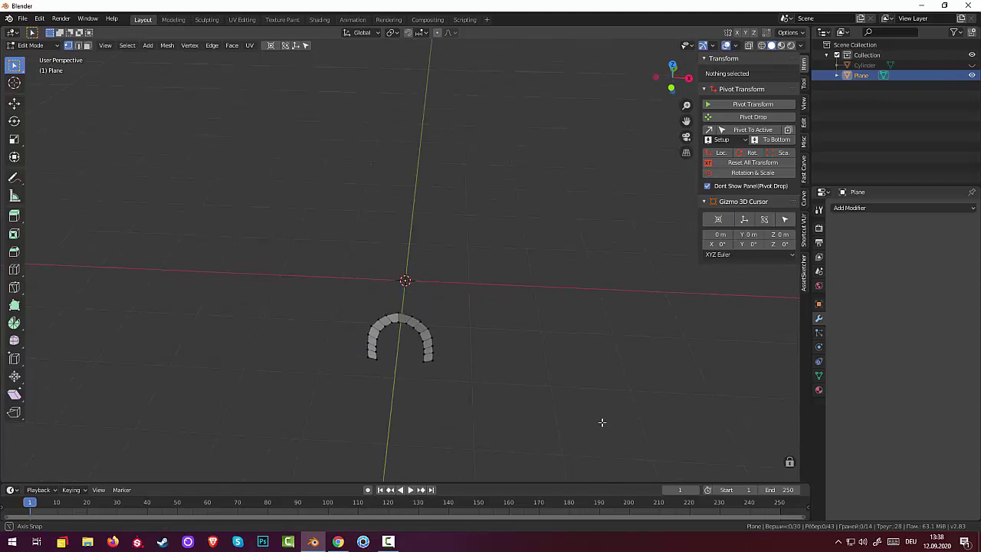
left_click(87, 45)
key("a")
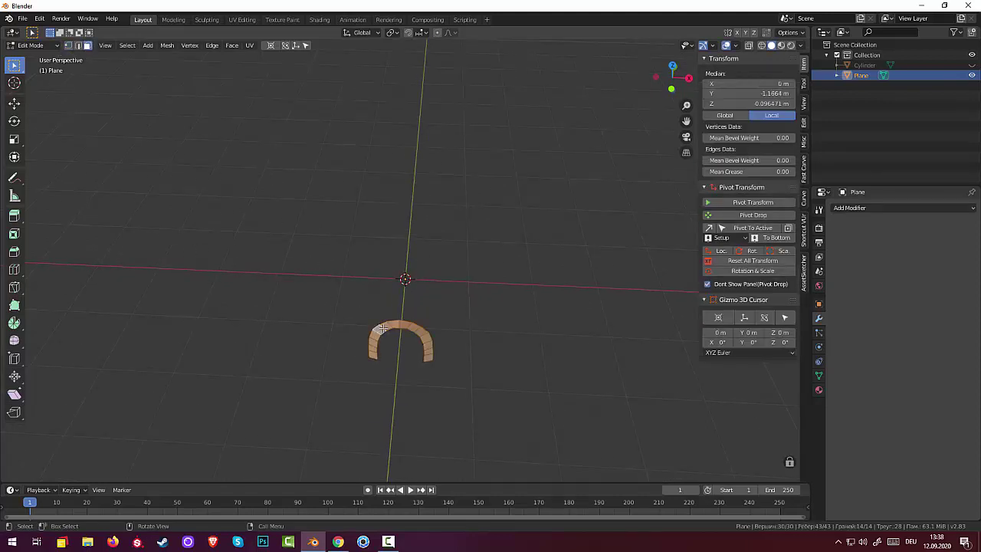
mouse_move(491, 348)
middle_mouse_down()
mouse_move(517, 353)
mouse_move(573, 322)
mouse_move(567, 335)
middle_mouse_up()
key("e")
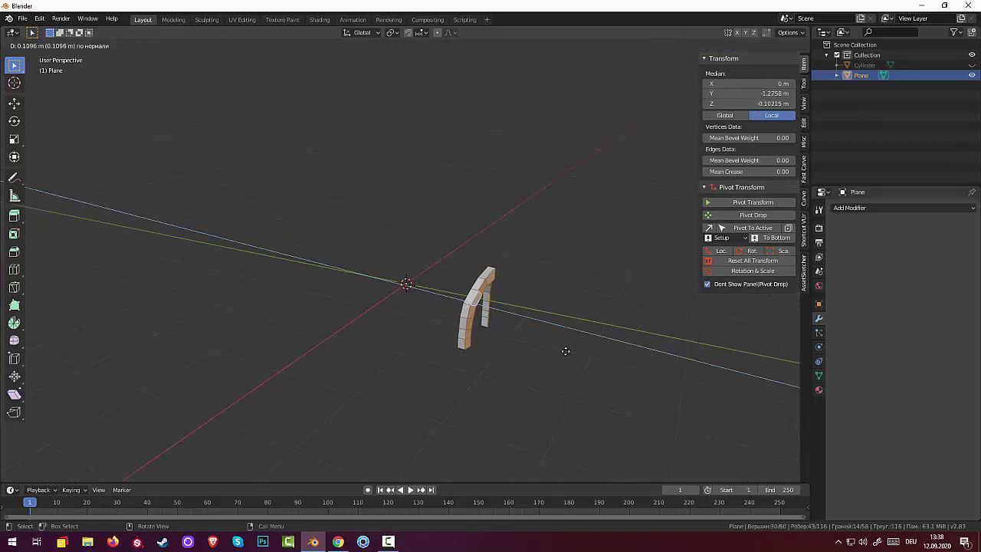
left_click(564, 350)
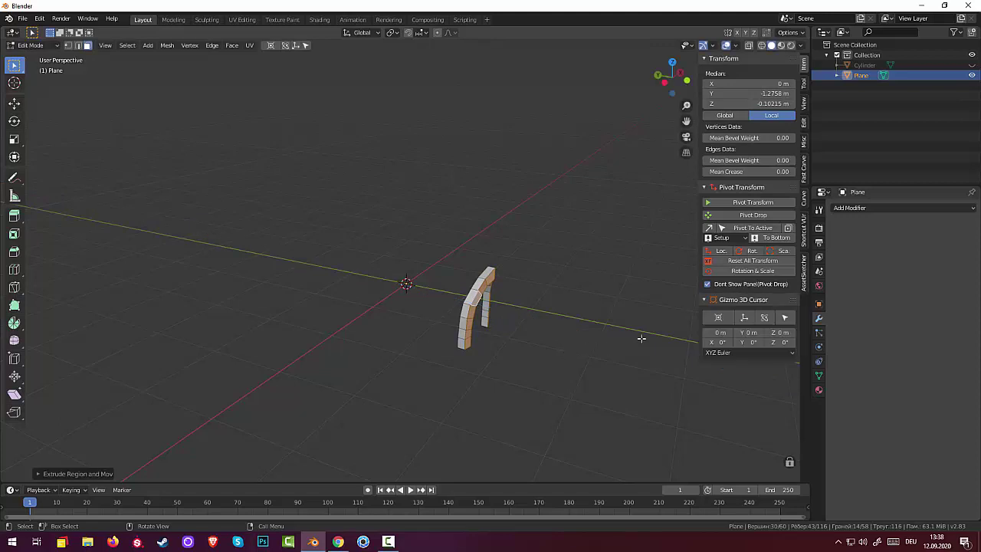
mouse_move(641, 338)
middle_mouse_down()
mouse_move(584, 357)
mouse_move(500, 353)
middle_mouse_up()
mouse_move(412, 329)
middle_mouse_down()
mouse_move(444, 330)
mouse_move(439, 351)
mouse_move(501, 319)
mouse_move(560, 315)
middle_mouse_up()
Add edge loop cuts across the strip near the bottom of one leg
key("a")
key("alt+a")
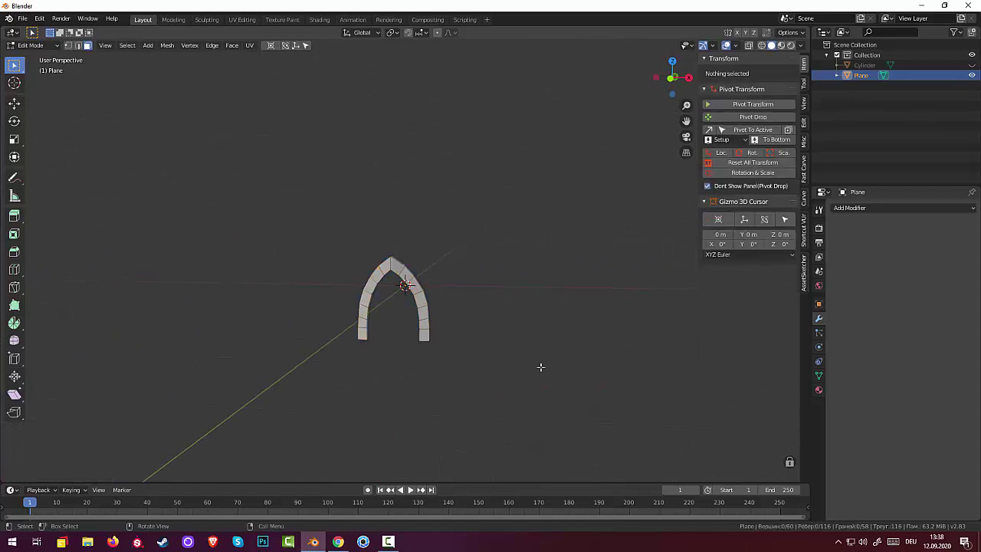
middle_click_drag(629, 250, 541, 283)
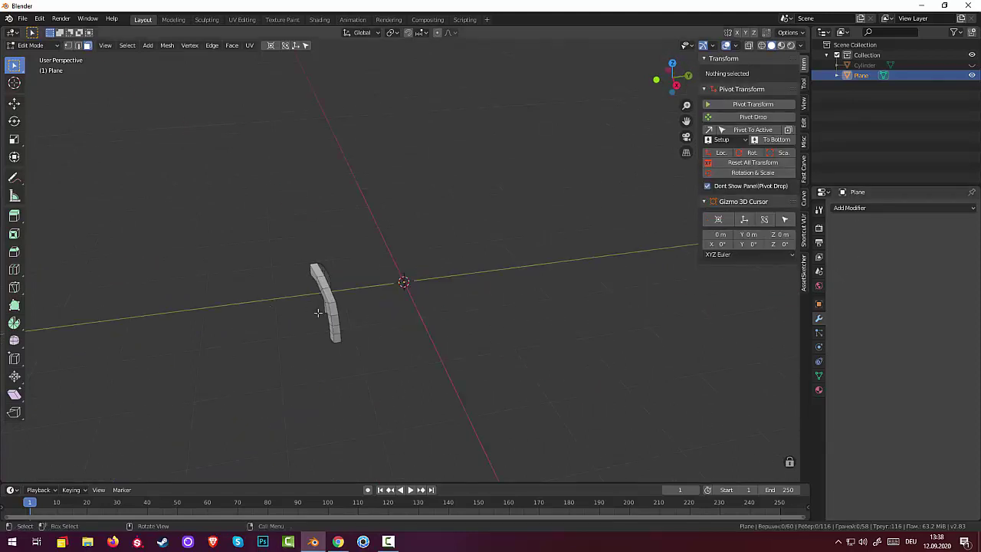
middle_click_drag(315, 311, 320, 314)
left_click(306, 370)
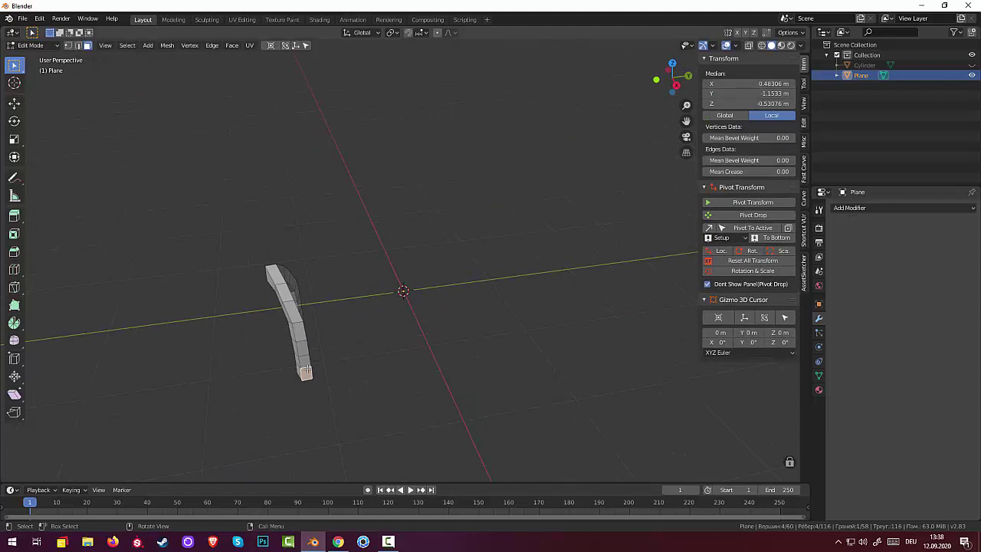
key("ctrl+r")
left_click(305, 371)
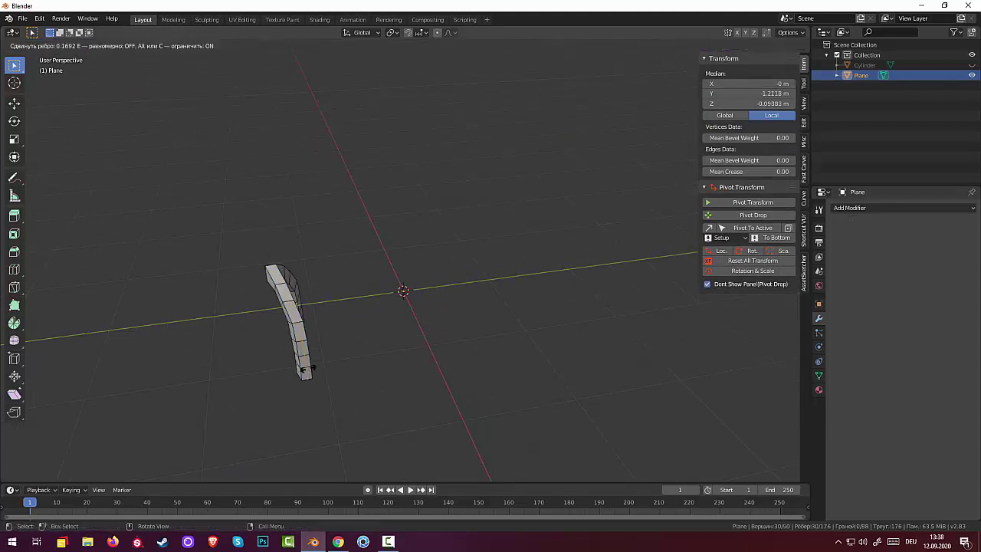
right_click(309, 368)
key("alt+a")
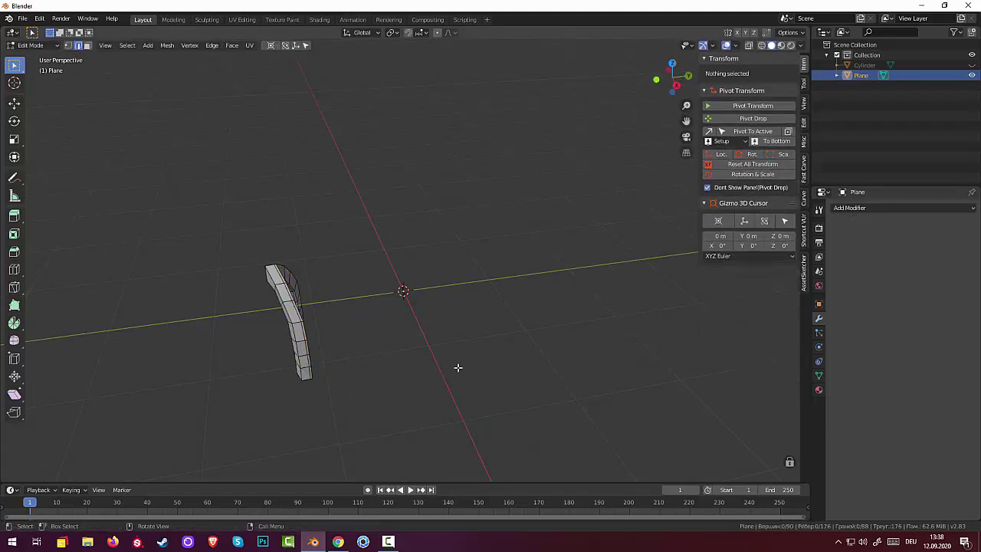
middle_click_drag(457, 366, 516, 324)
mouse_move(382, 380)
middle_mouse_down()
mouse_move(433, 390)
mouse_move(488, 381)
mouse_move(429, 376)
mouse_move(525, 306)
mouse_move(501, 332)
mouse_move(490, 324)
mouse_move(517, 324)
middle_mouse_up()
Add a Subdivision Surface modifier to the arch
left_click(851, 207)
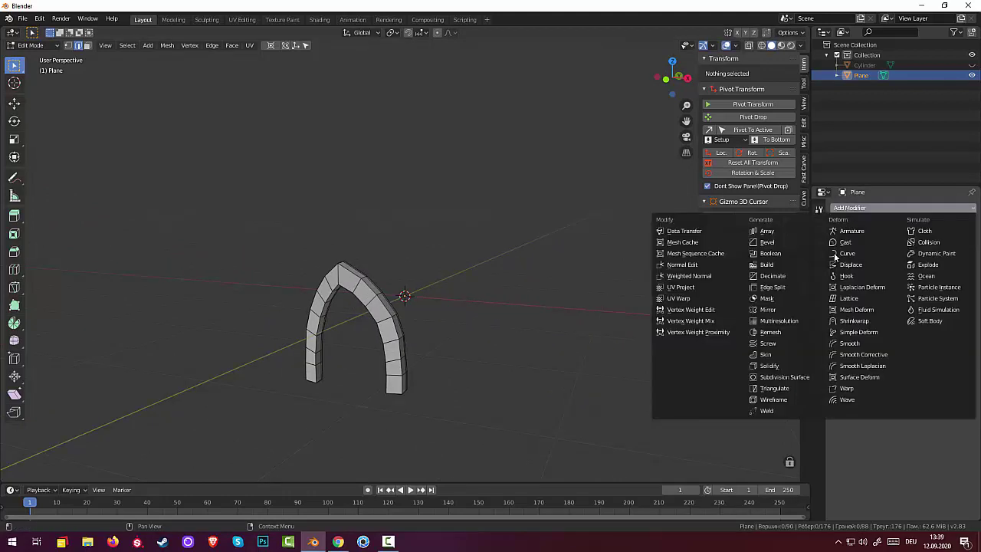
left_click(792, 377)
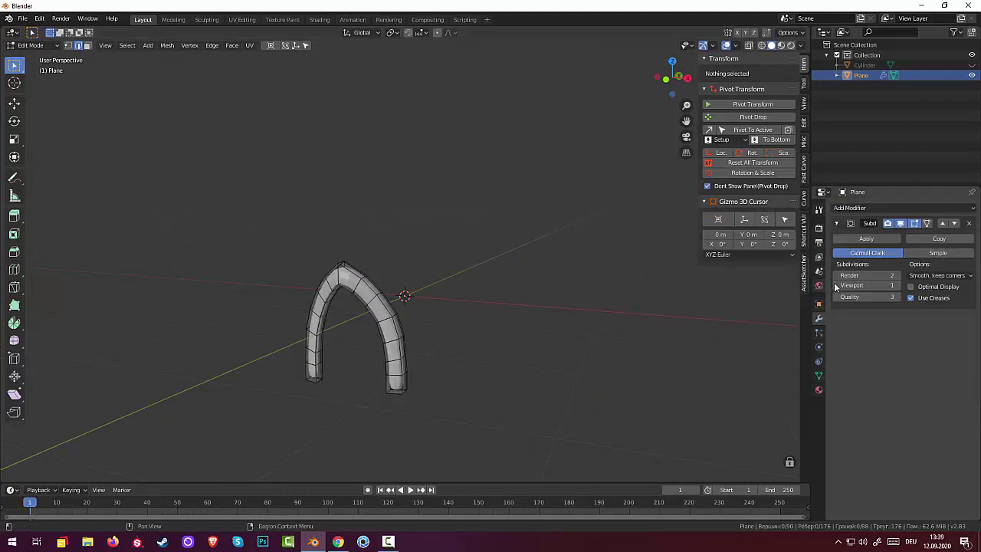
mouse_move(426, 297)
middle_mouse_down()
mouse_move(445, 295)
mouse_move(418, 300)
middle_mouse_up()
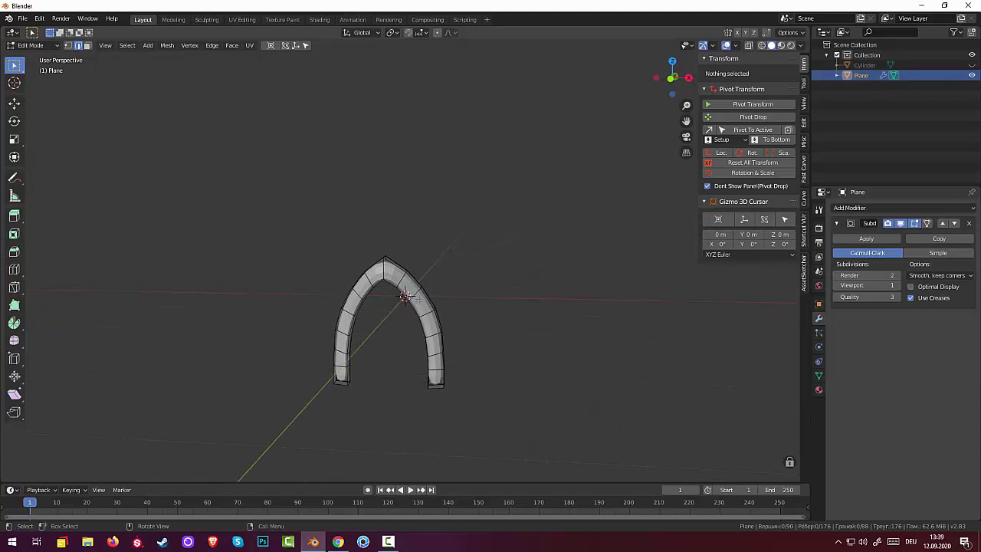
scroll(402, 305, "up", 2)
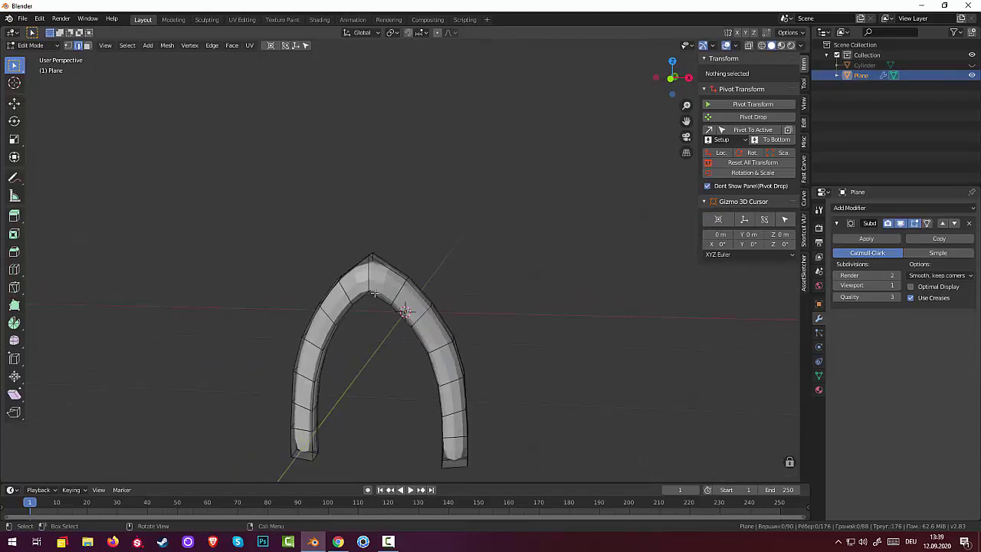
Add two supporting loop cuts on either side of the arch's peak
left_click(374, 298)
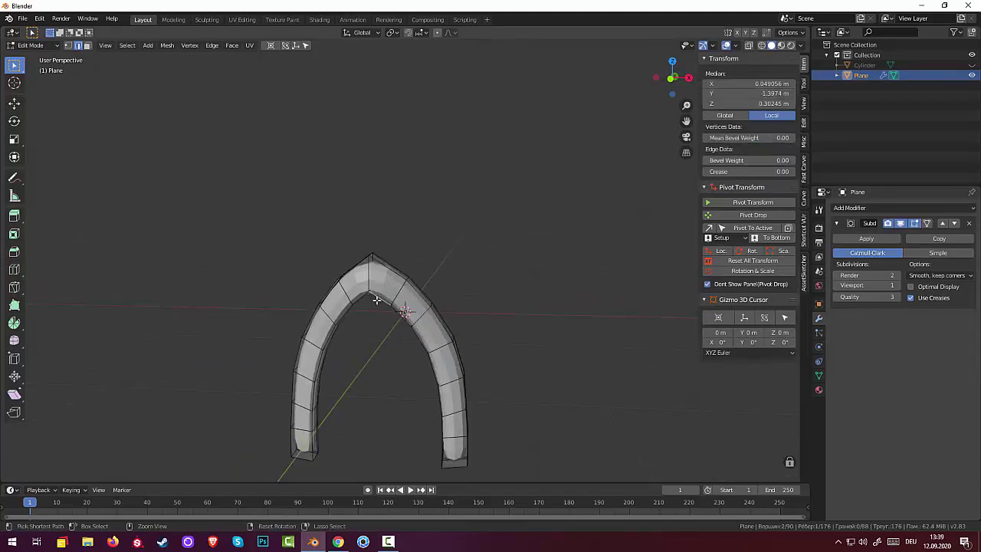
key("ctrl+r")
left_click(376, 298)
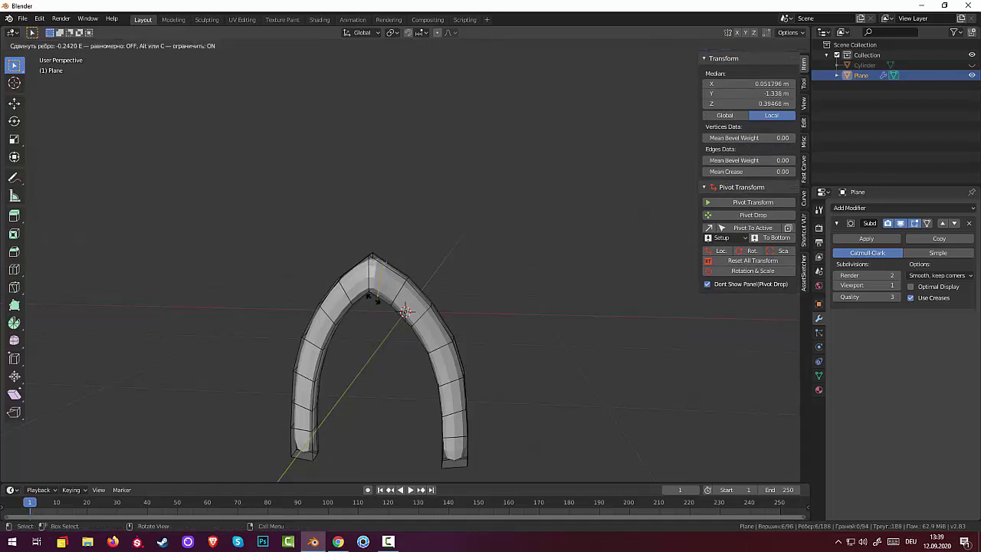
left_click(366, 296)
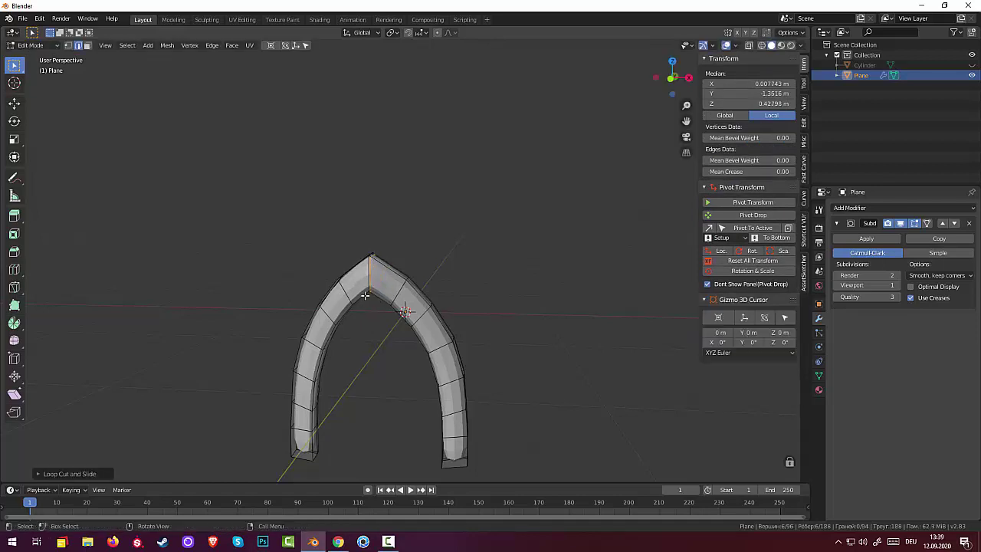
left_click(364, 295)
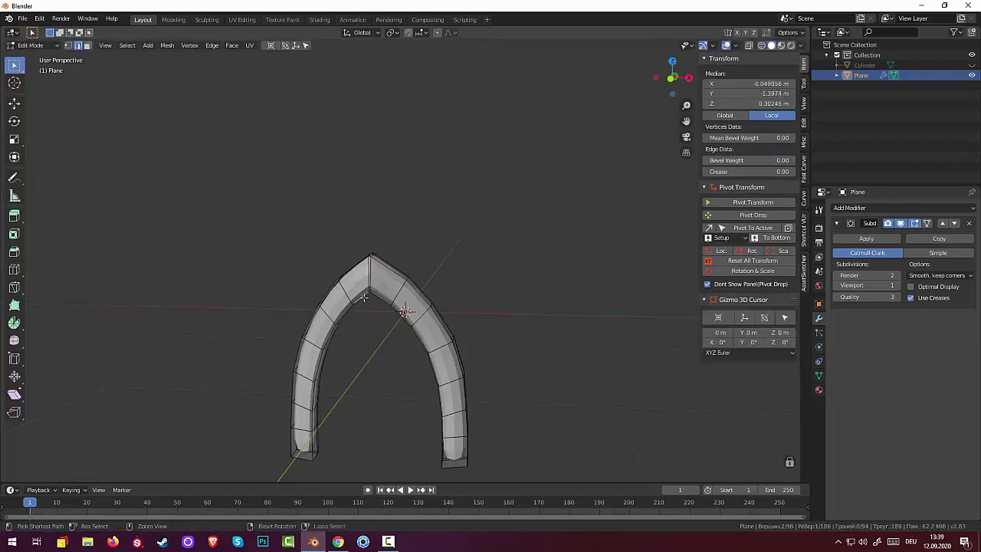
key("ctrl+r")
left_click(364, 297)
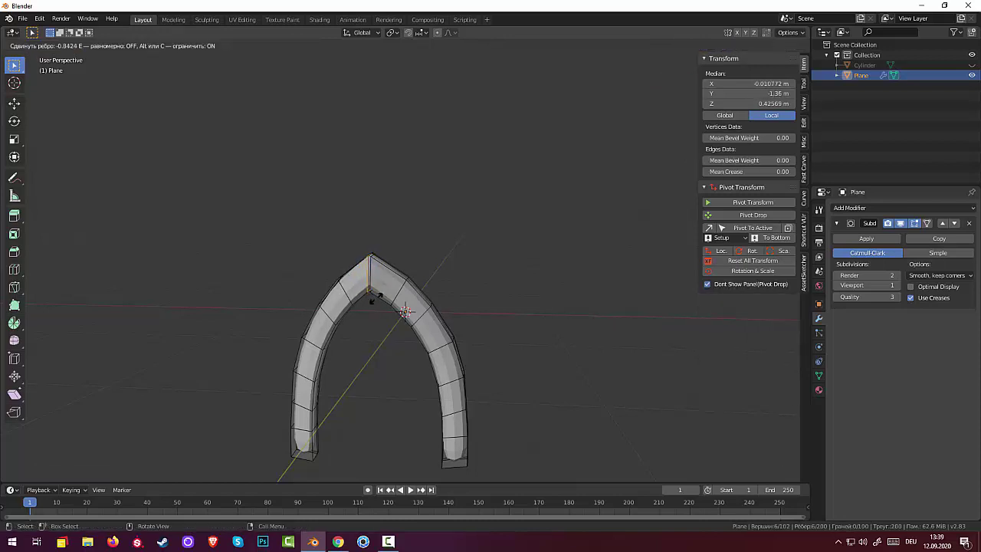
left_click(371, 299)
Add supporting loop cuts near the bottoms of the right and left legs
left_click(460, 462)
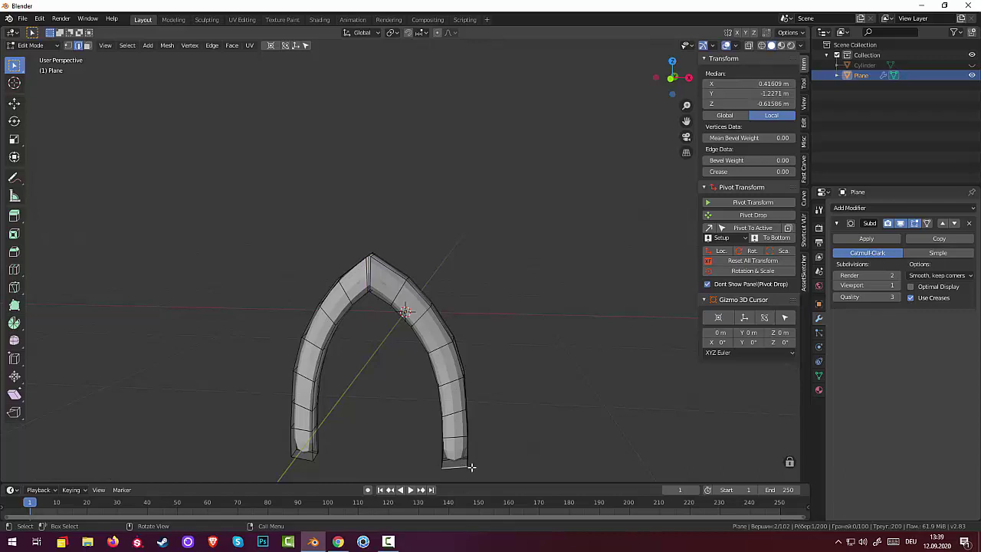
key("ctrl+r")
left_click(470, 466)
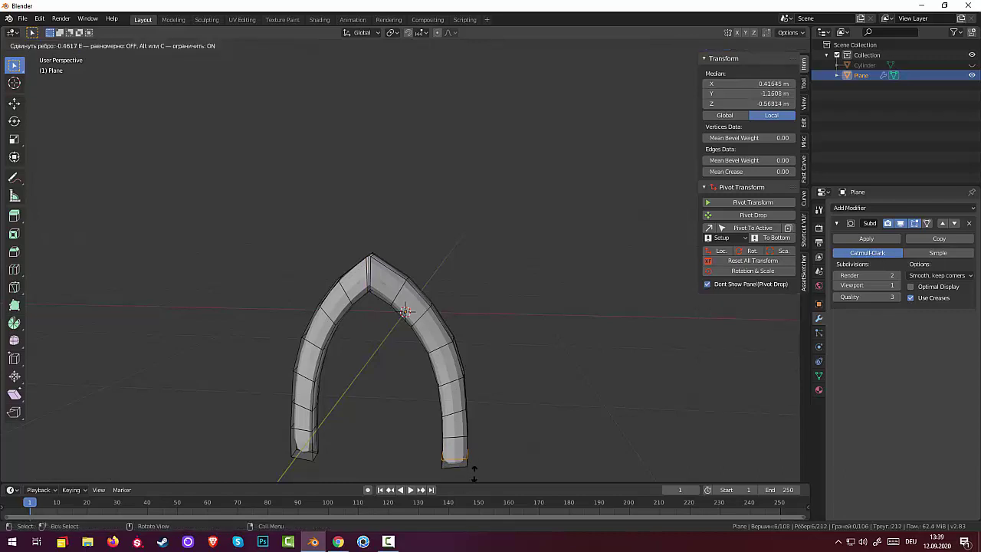
left_click(474, 470)
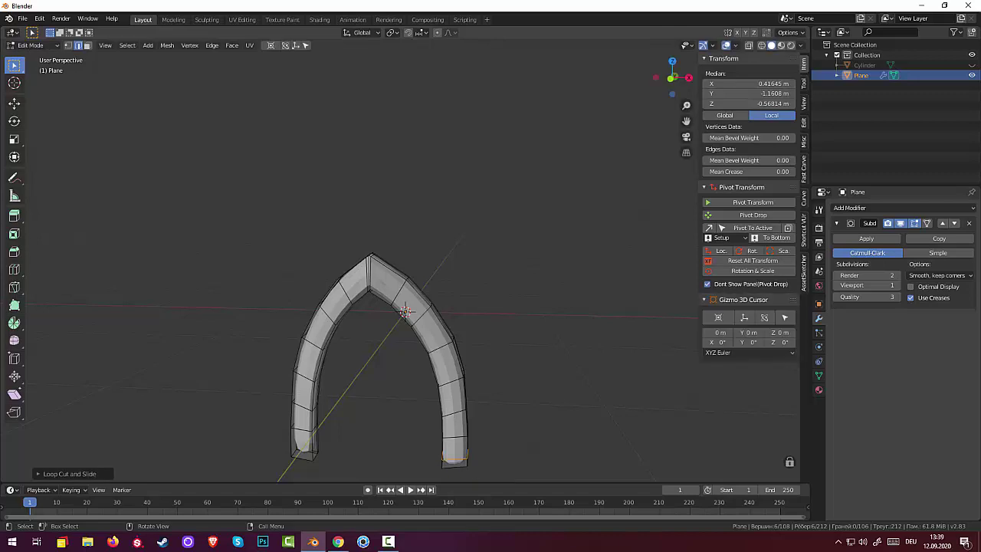
left_click(310, 449)
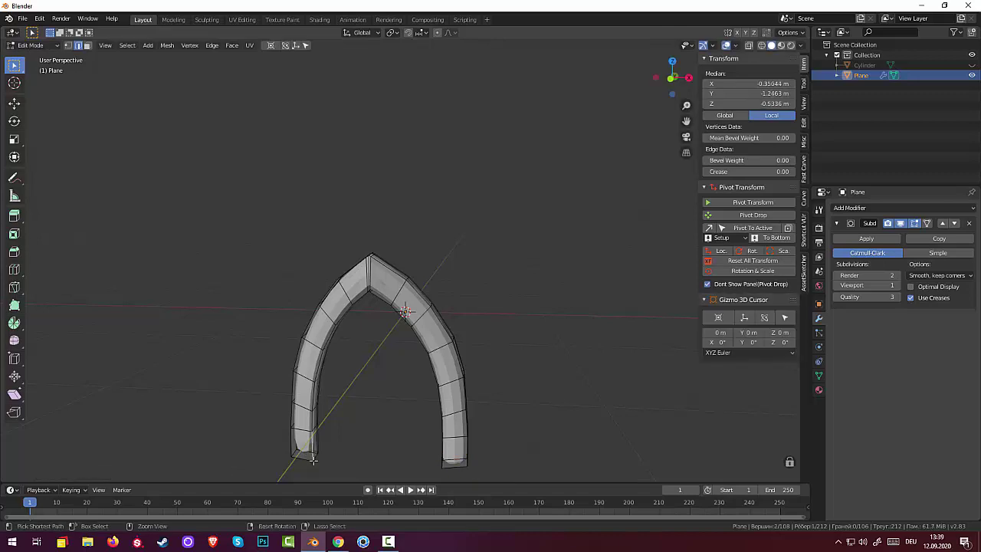
left_click(312, 459, "ctrl+alt")
key("g")
key("g")
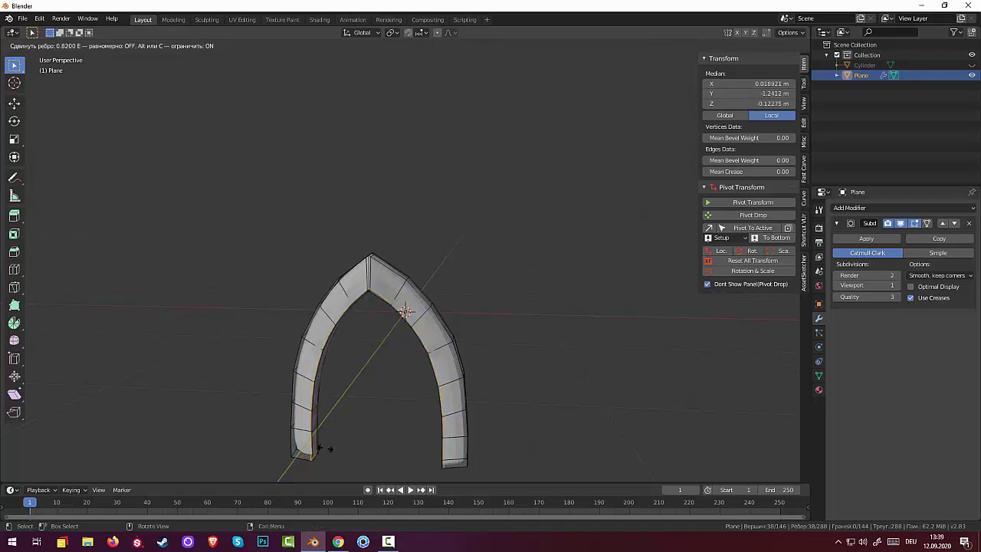
left_click(325, 448)
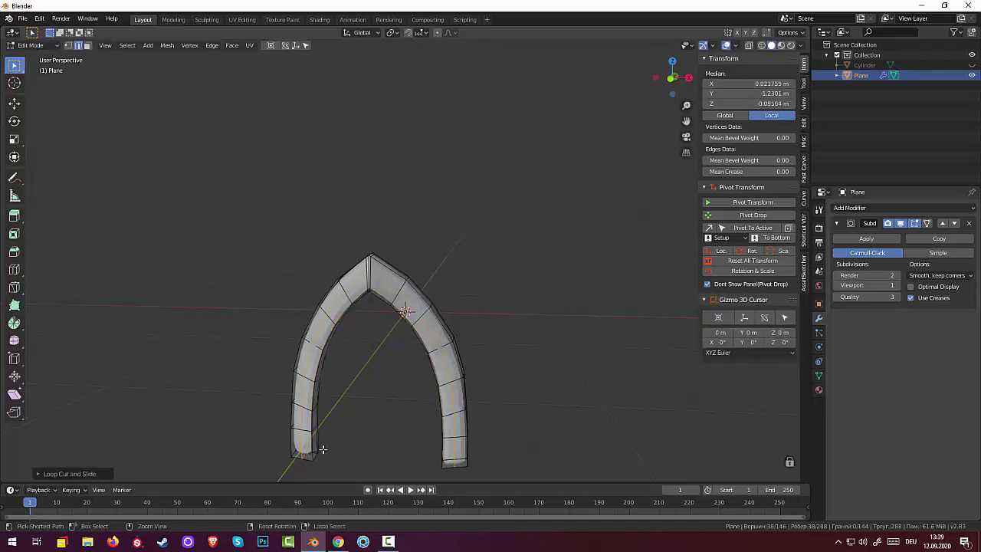
key("ctrl+z")
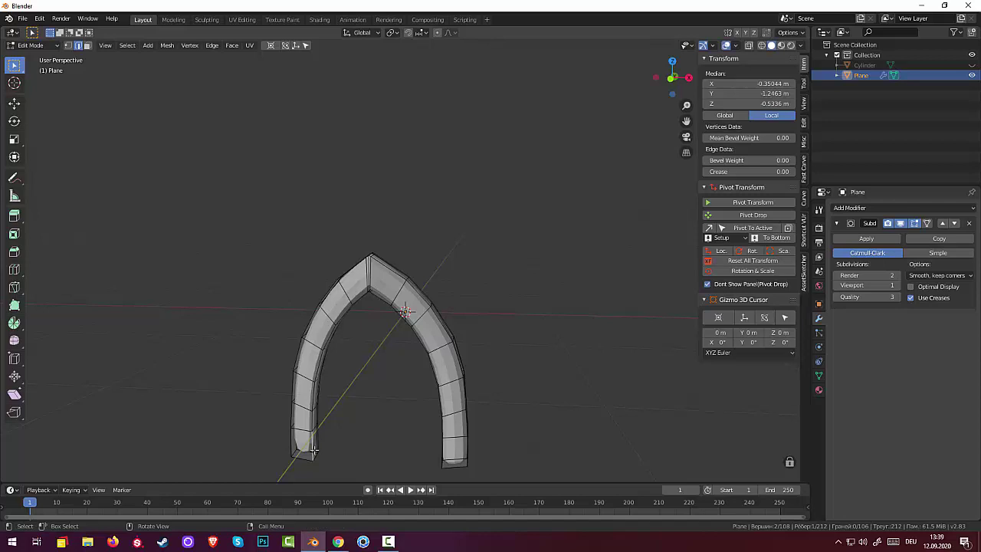
key("ctrl+r")
left_click(311, 450)
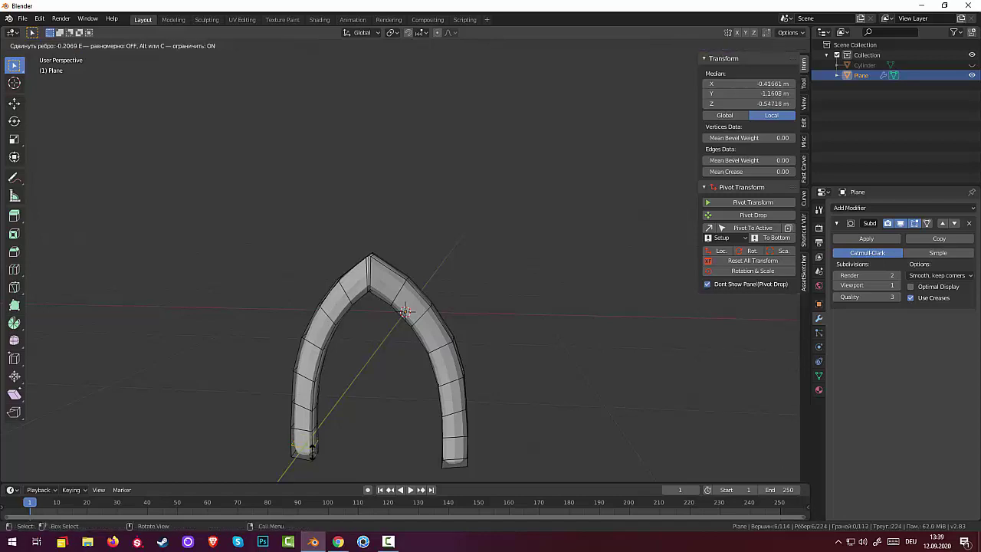
left_click(312, 456)
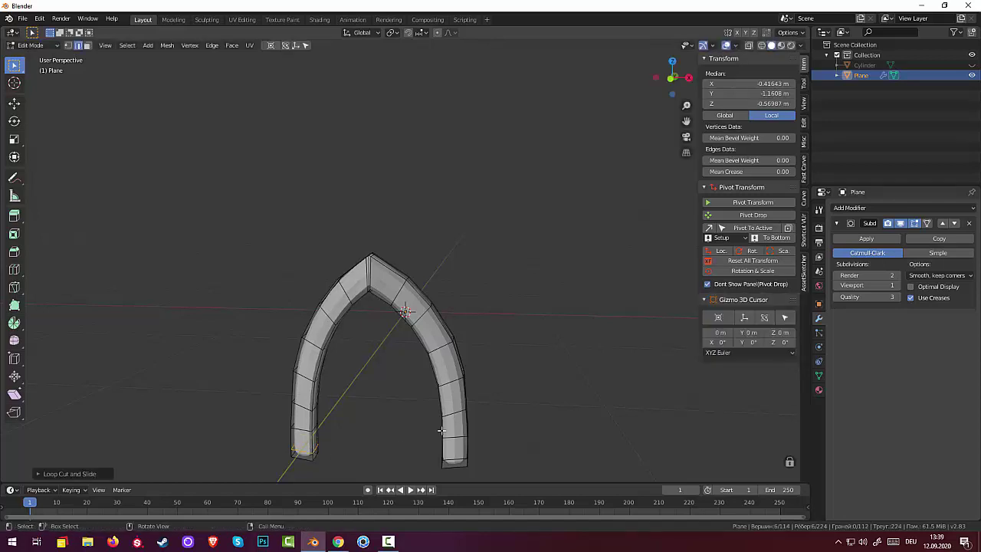
Set the Subdivision Surface render and viewport levels to 3
key("alt+a")
mouse_move(565, 381)
middle_mouse_down()
mouse_move(577, 337)
mouse_move(564, 347)
middle_mouse_up()
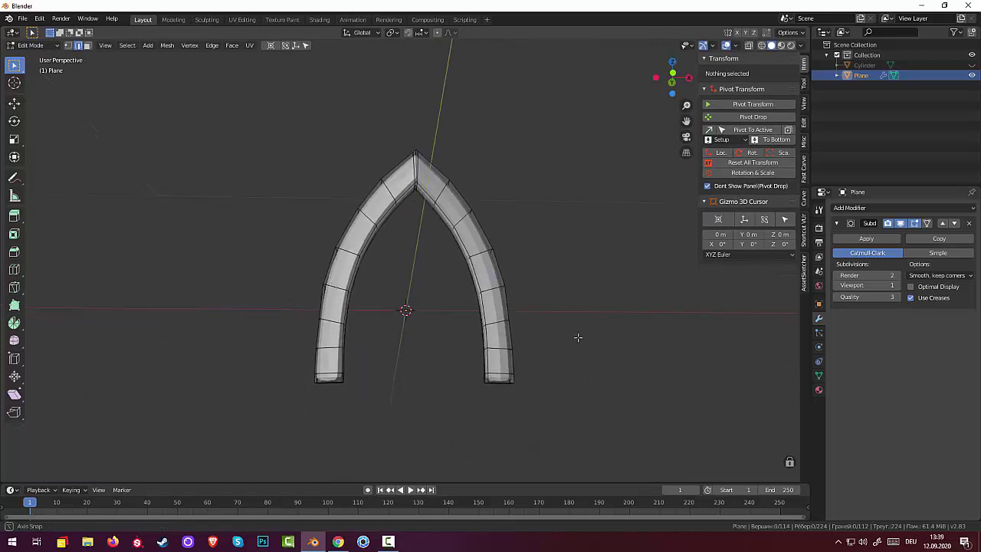
left_click(898, 285)
left_click(898, 285)
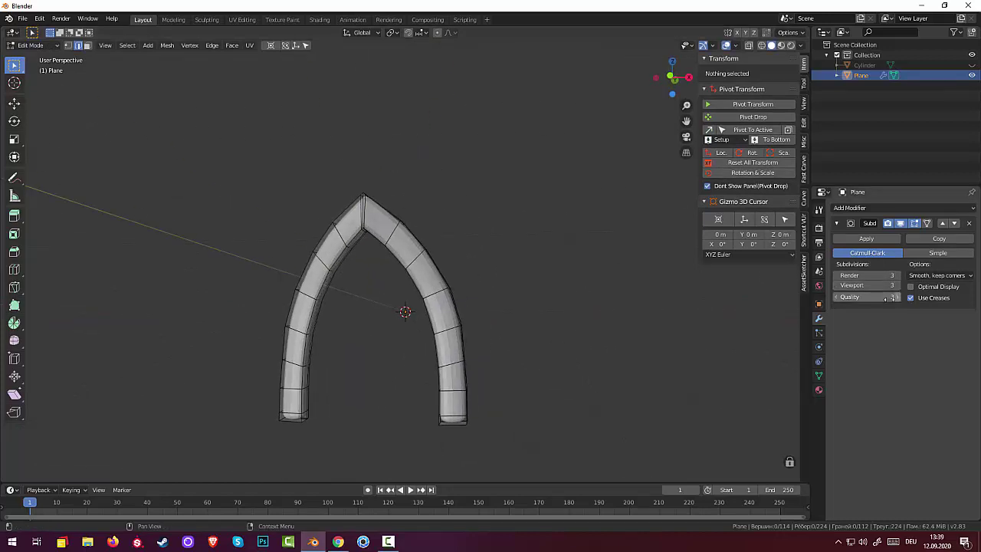
right_click(271, 228)
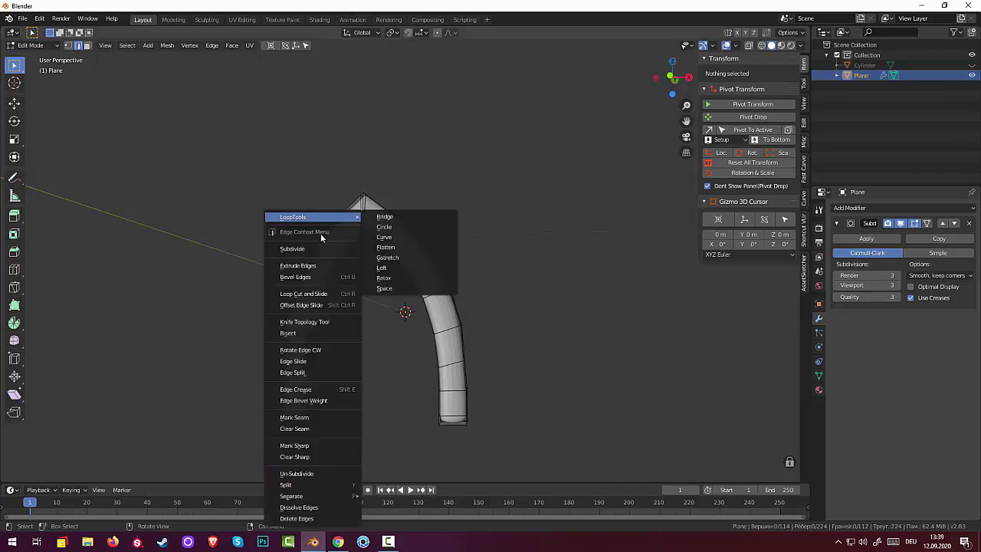
Return the arch to Object Mode, apply Shade Smooth, then deselect and zoom out
left_click(31, 45)
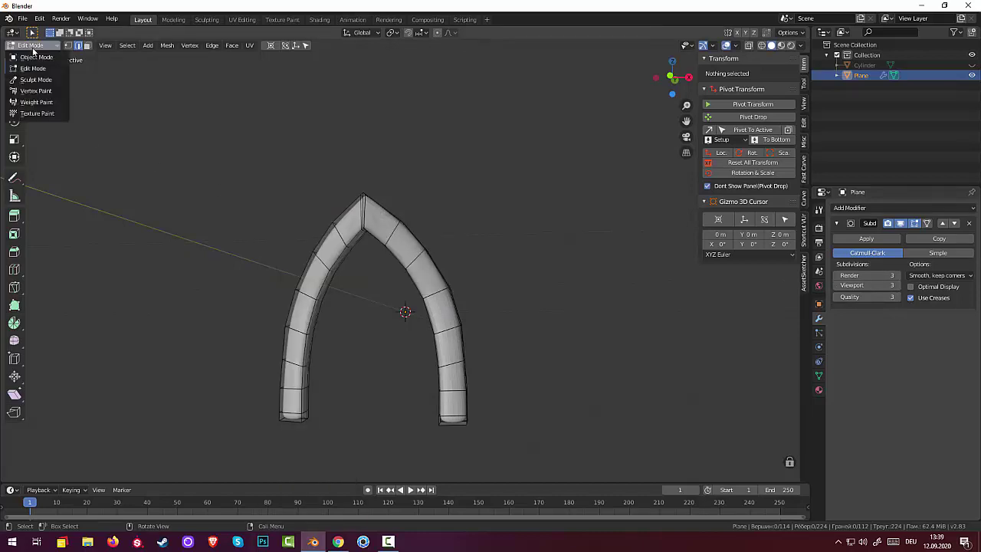
left_click(27, 56)
right_click(321, 227)
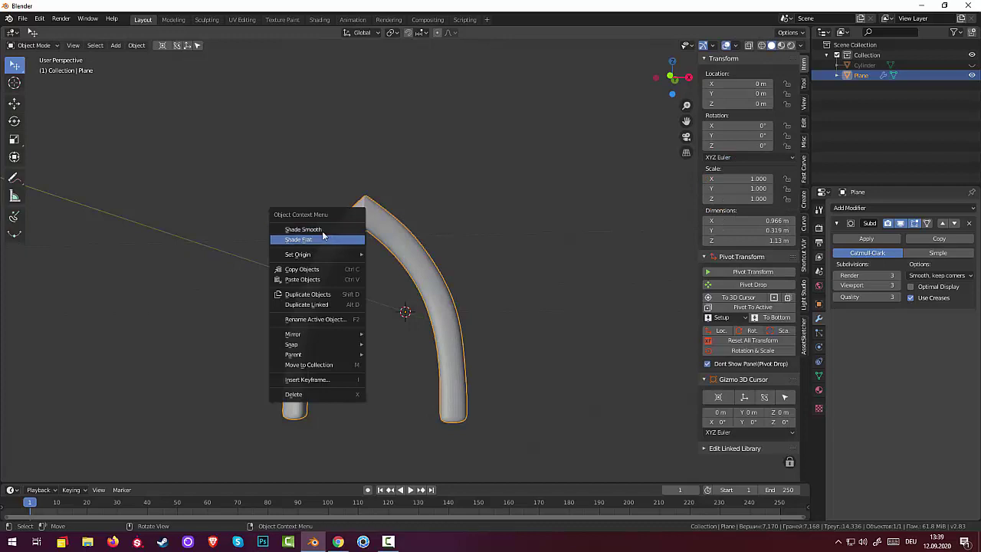
left_click(316, 228)
left_click(347, 284)
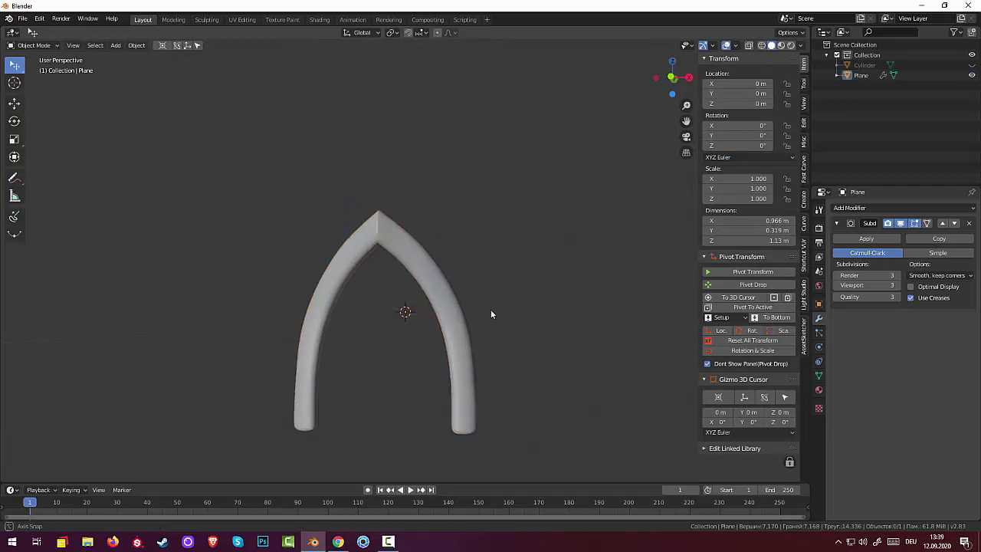
mouse_move(491, 308)
middle_mouse_down()
mouse_move(472, 340)
mouse_move(341, 306)
mouse_move(291, 306)
mouse_move(339, 322)
mouse_move(396, 319)
mouse_move(431, 280)
mouse_move(501, 324)
mouse_move(504, 304)
mouse_move(463, 356)
mouse_move(462, 313)
mouse_move(455, 340)
mouse_move(366, 376)
mouse_move(164, 175)
middle_mouse_up()
scroll(504, 304, "down", 4)
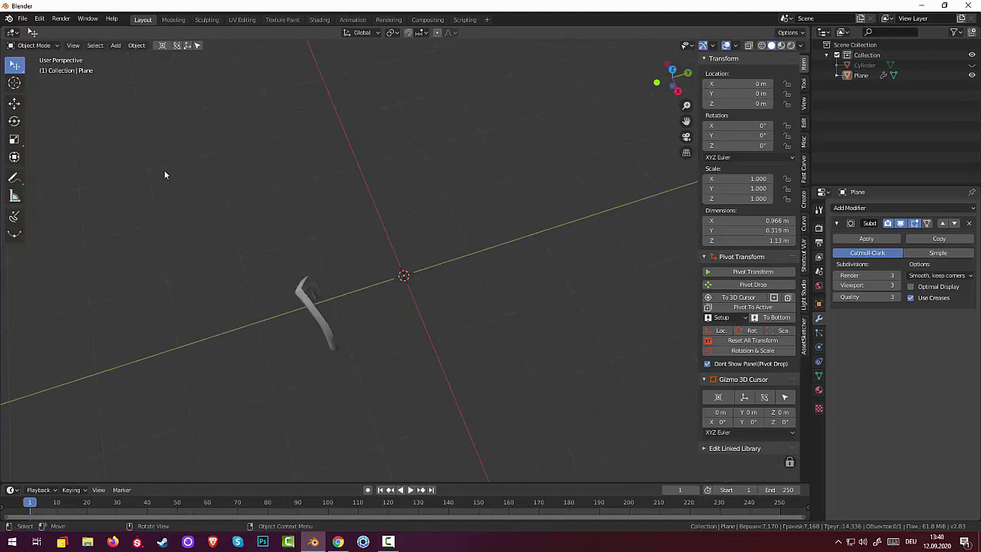
Reset the arch piece's origin using Object > Set Origin
left_click(136, 46)
mouse_move(153, 67)
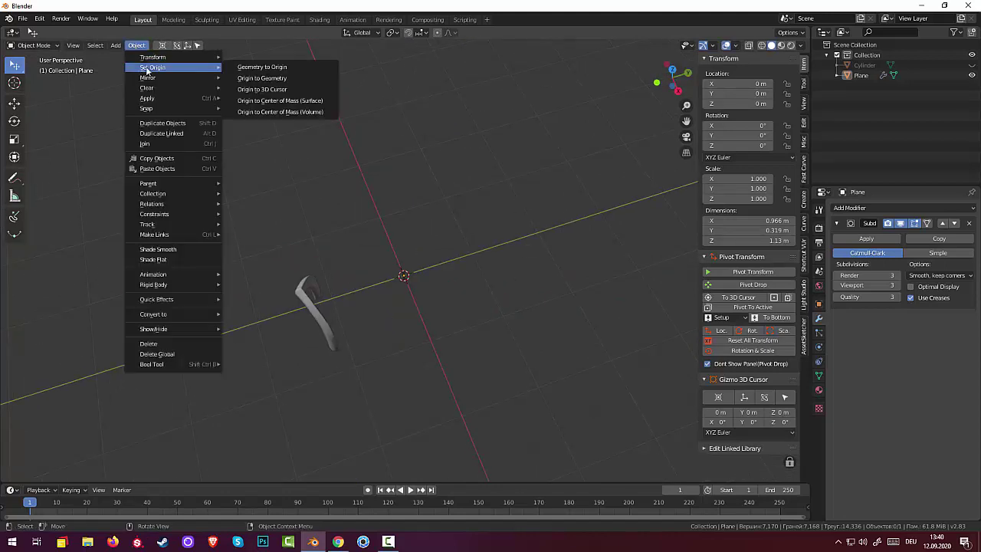
left_click(284, 88)
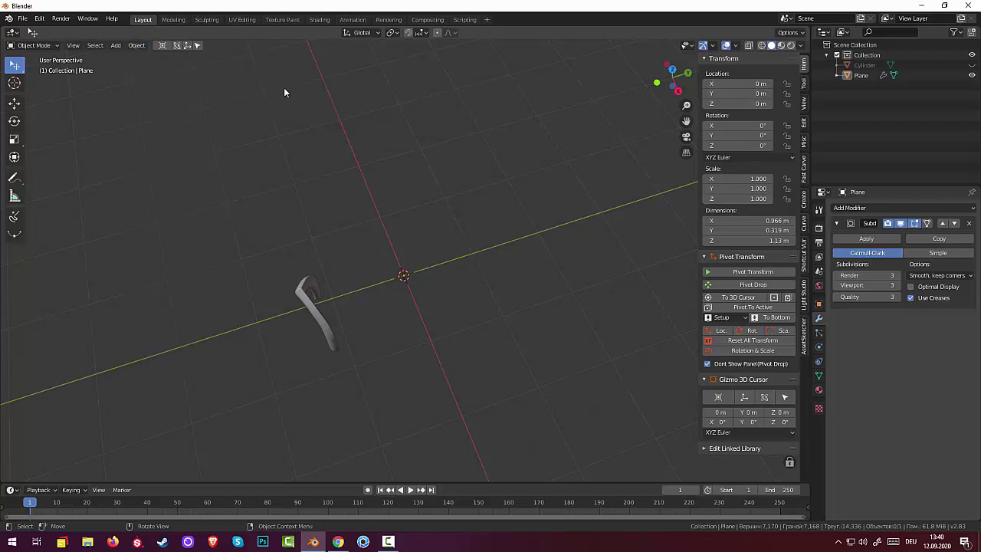
mouse_move(403, 278)
middle_mouse_down()
mouse_move(500, 225)
mouse_move(485, 266)
mouse_move(447, 284)
mouse_move(520, 231)
mouse_move(513, 255)
mouse_move(556, 234)
mouse_move(462, 302)
middle_mouse_up()
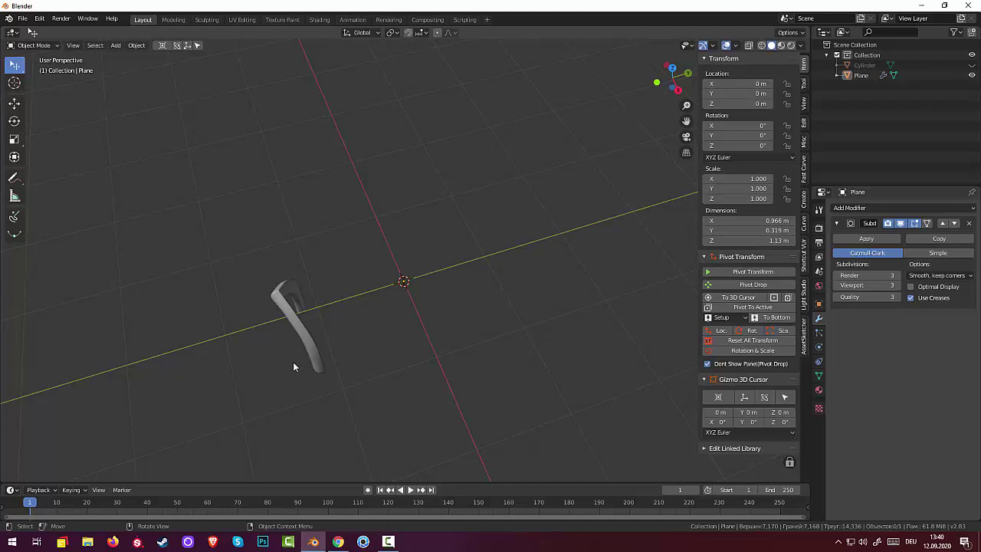
left_click(314, 359)
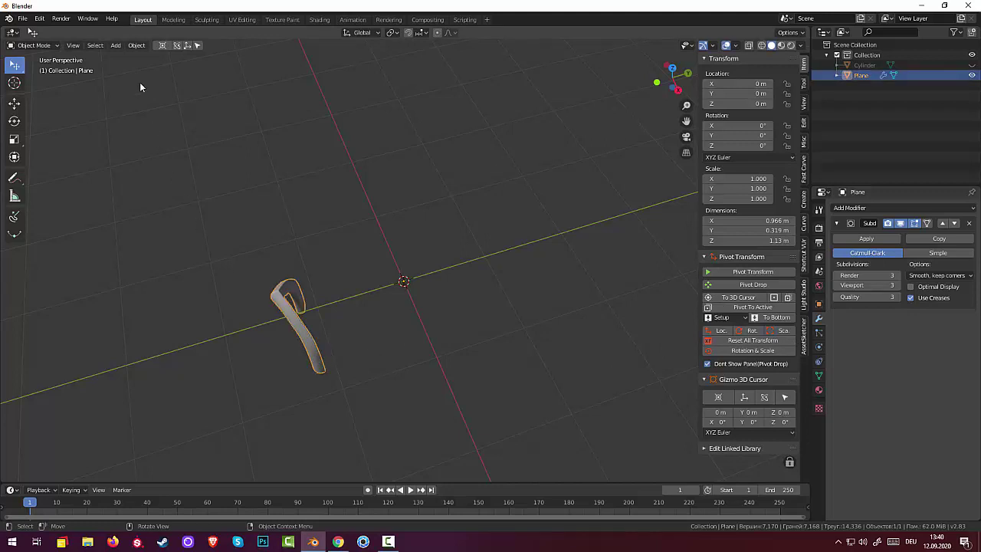
left_click(137, 46)
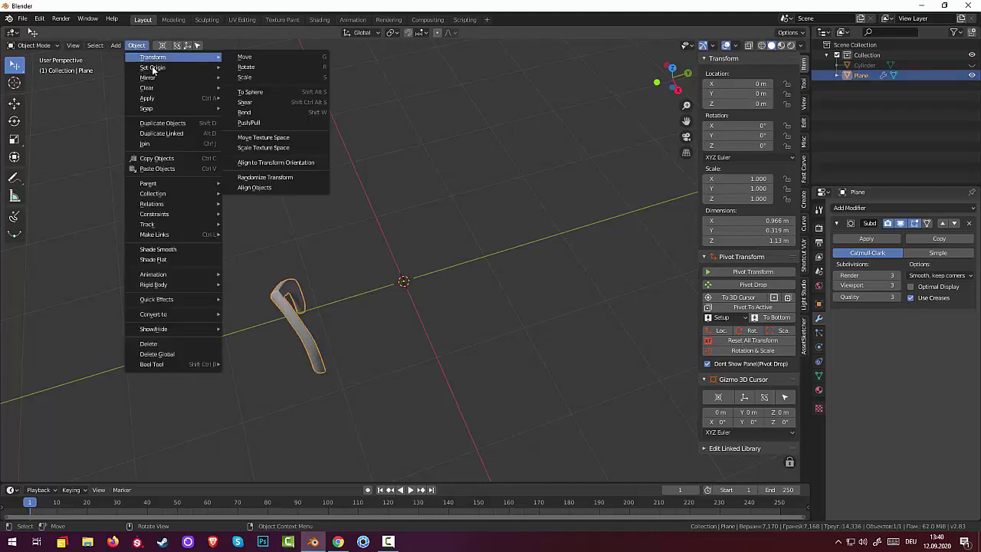
mouse_move(151, 68)
left_click(261, 77)
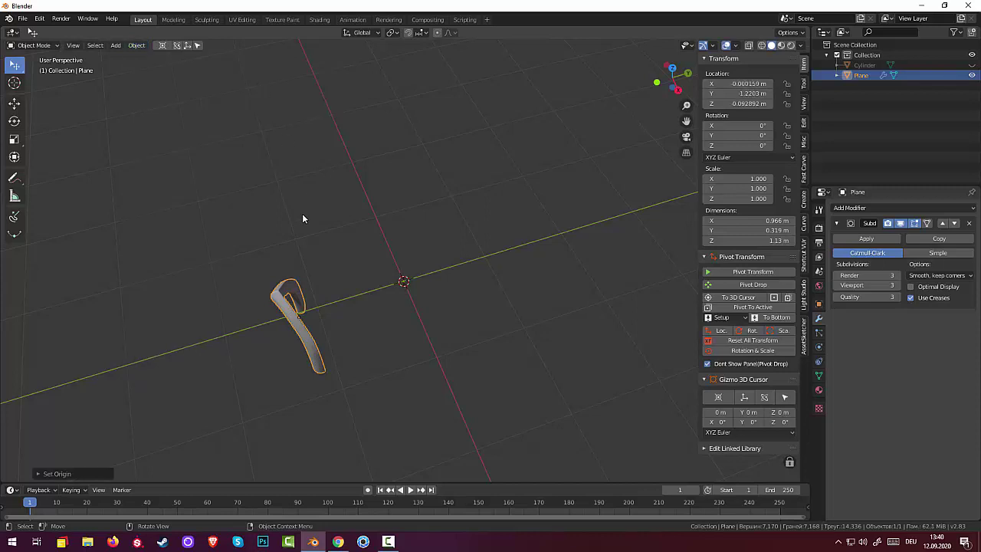
Scale the arch uniformly to 1.386, about 1.34 × 0.442 × 1.57 m
key("s")
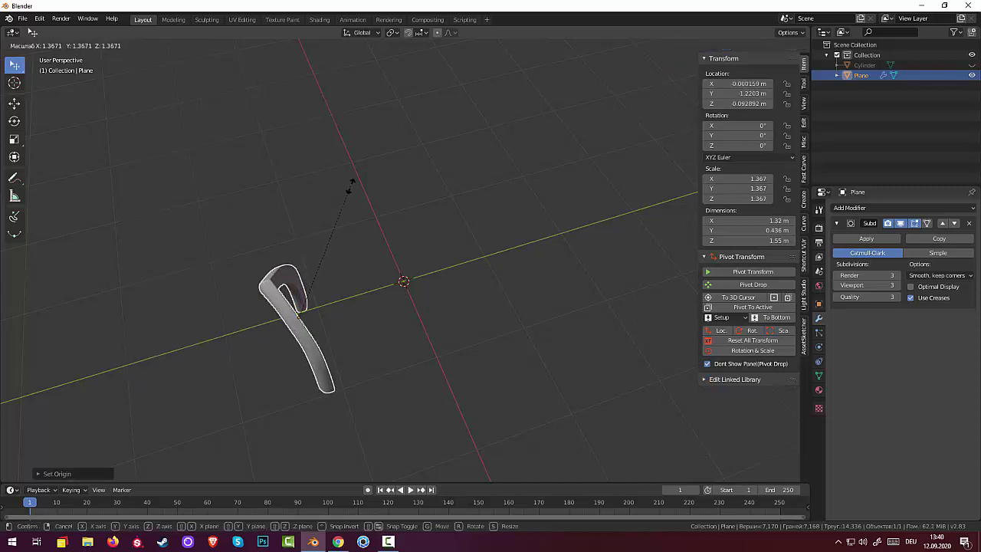
left_click(366, 176)
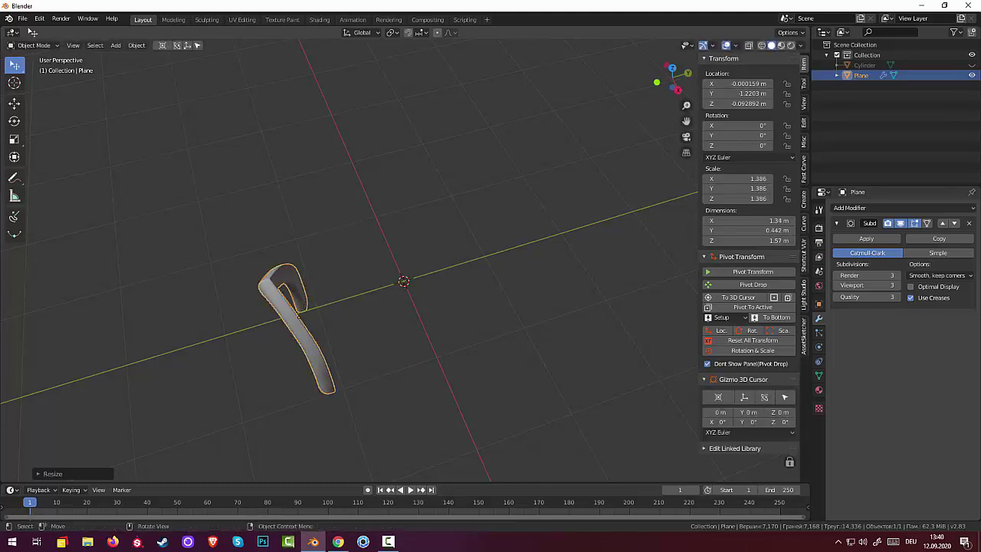
left_click(494, 191)
mouse_move(495, 189)
middle_mouse_down()
mouse_move(619, 116)
mouse_move(654, 139)
mouse_move(651, 164)
mouse_move(591, 214)
mouse_move(475, 201)
middle_mouse_up()
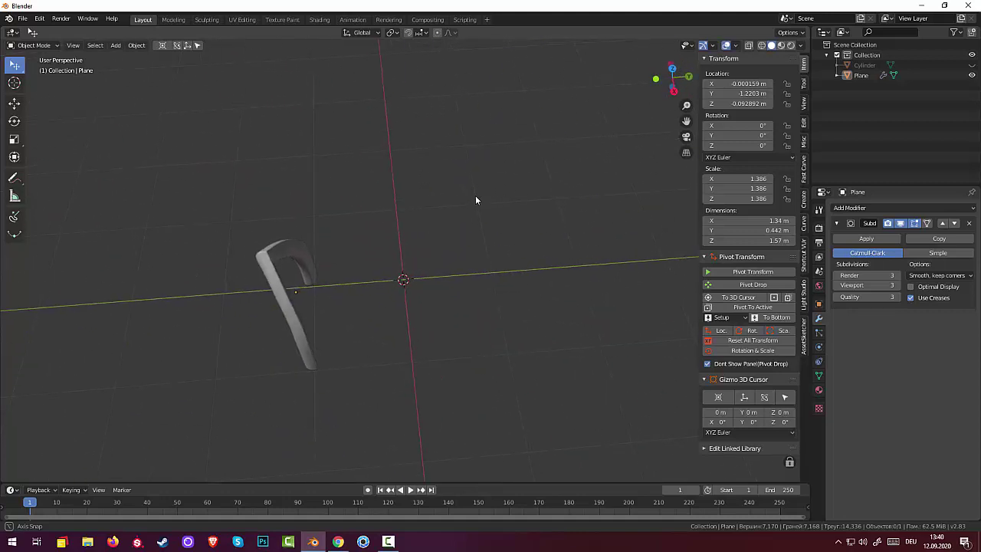
Set the arch piece's origin to the 3D cursor at 0, 0, 0 and apply its scale to 1.000
left_click(136, 46)
left_click(305, 86)
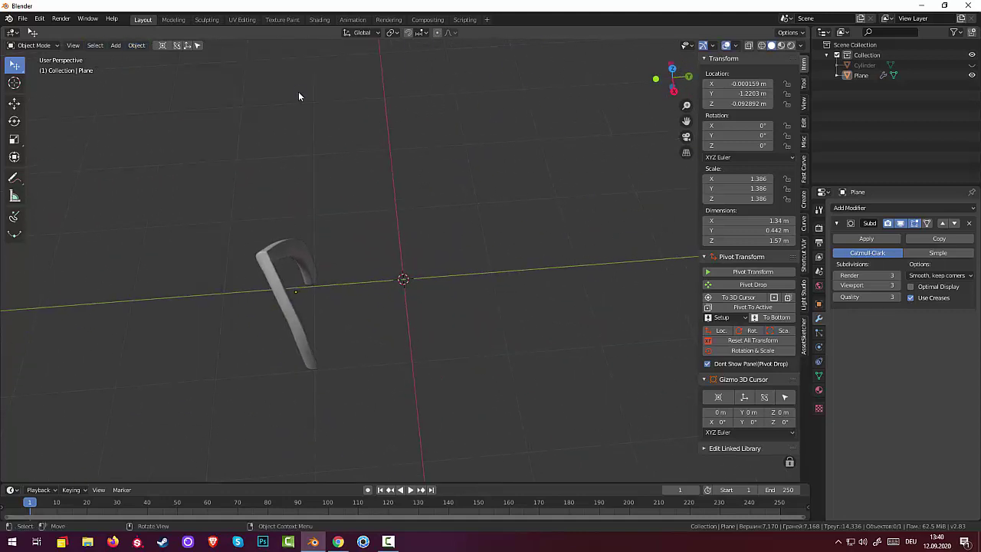
left_click(136, 45)
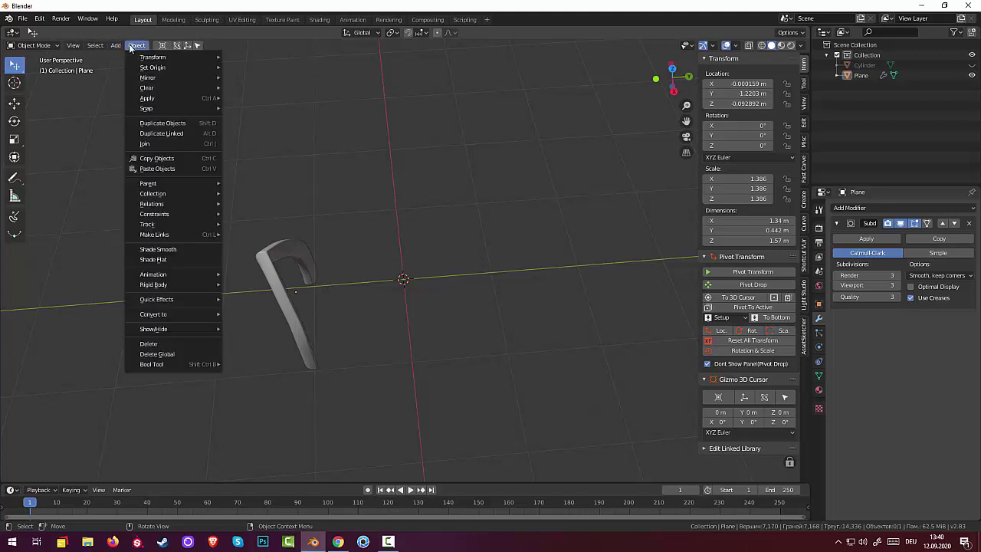
left_click(280, 291)
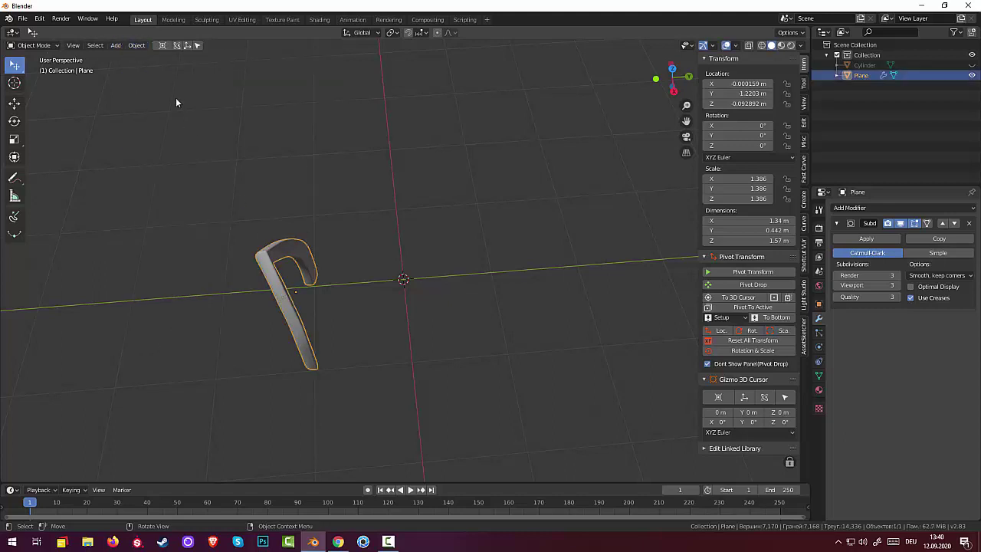
left_click(136, 46)
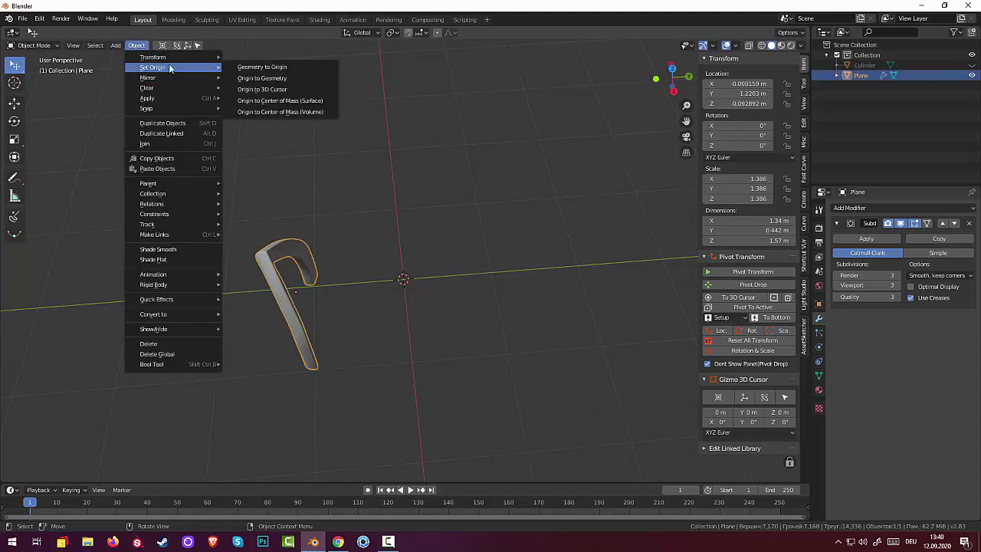
left_click(295, 90)
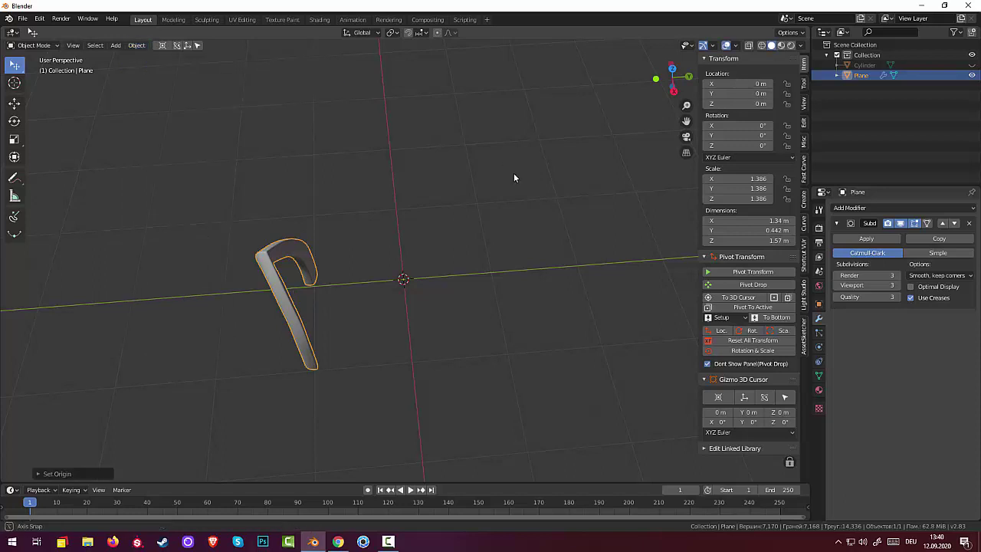
middle_click_drag(513, 172, 529, 183)
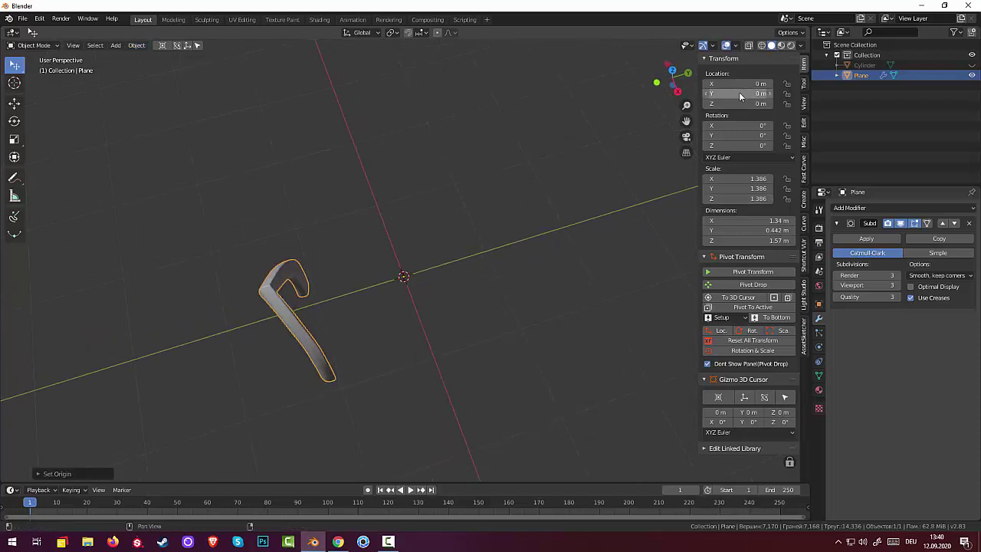
left_click(747, 348)
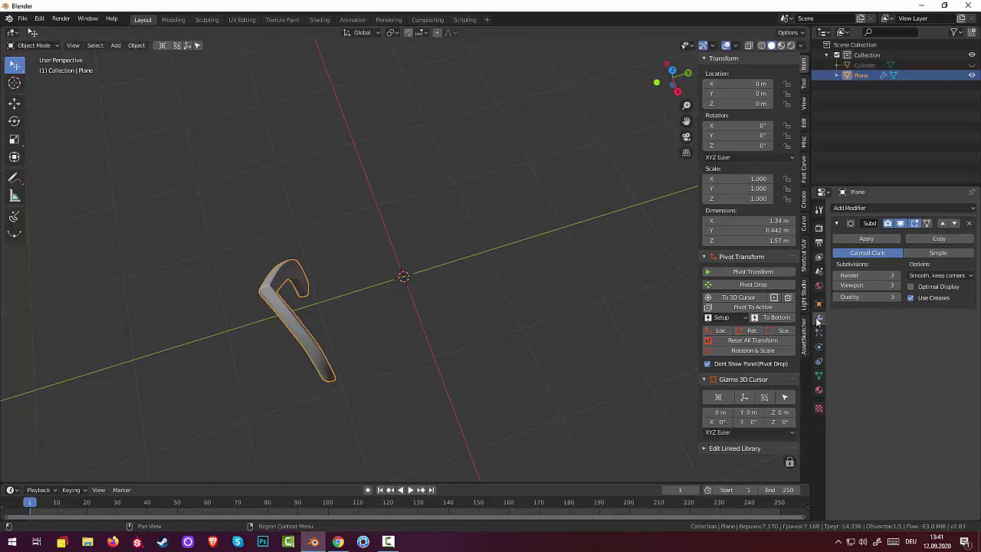
Add an Array modifier to the arch, with Relative Offset off and Constant and Object Offset on
left_click(844, 208)
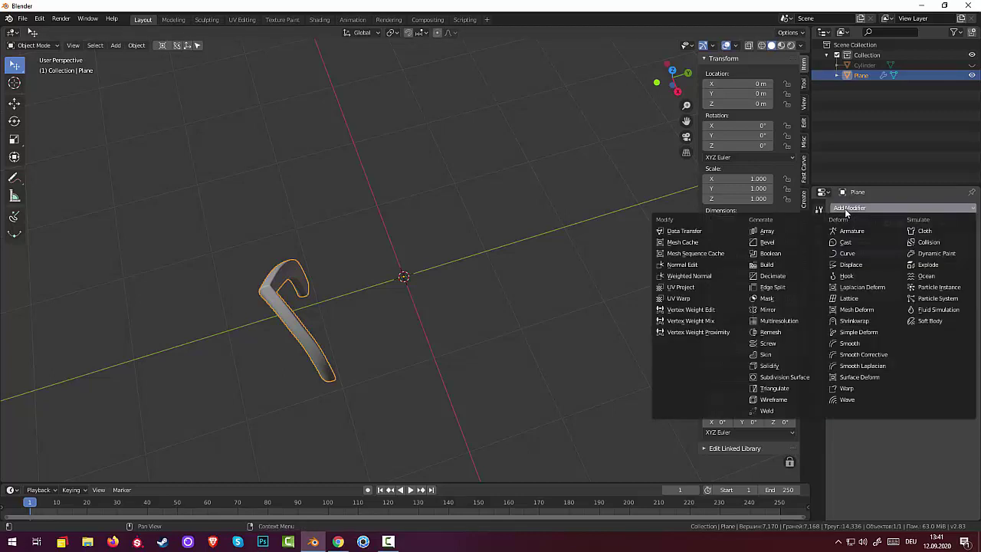
left_click(770, 231)
scroll(584, 268, "down", 2)
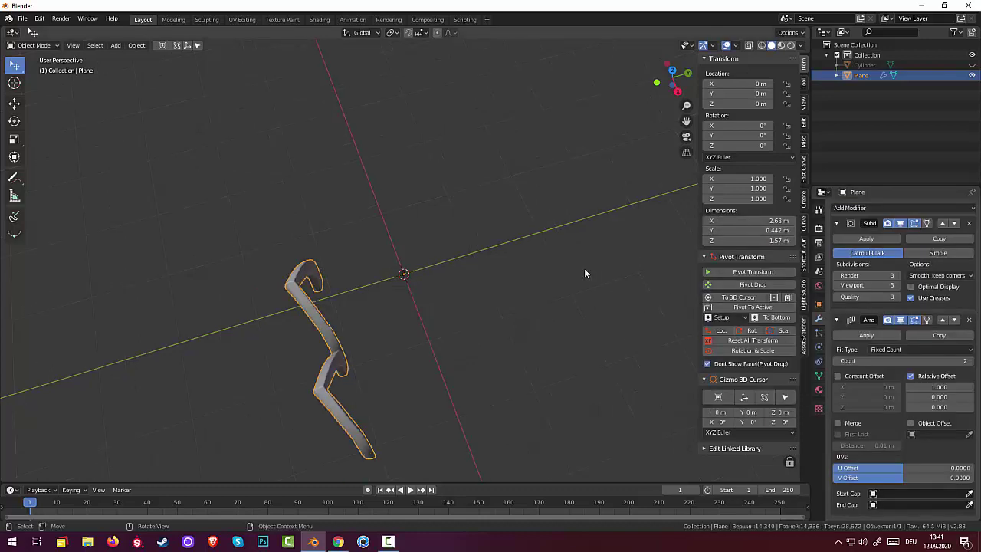
scroll(584, 268, "down", 1)
scroll(584, 269, "down", 1)
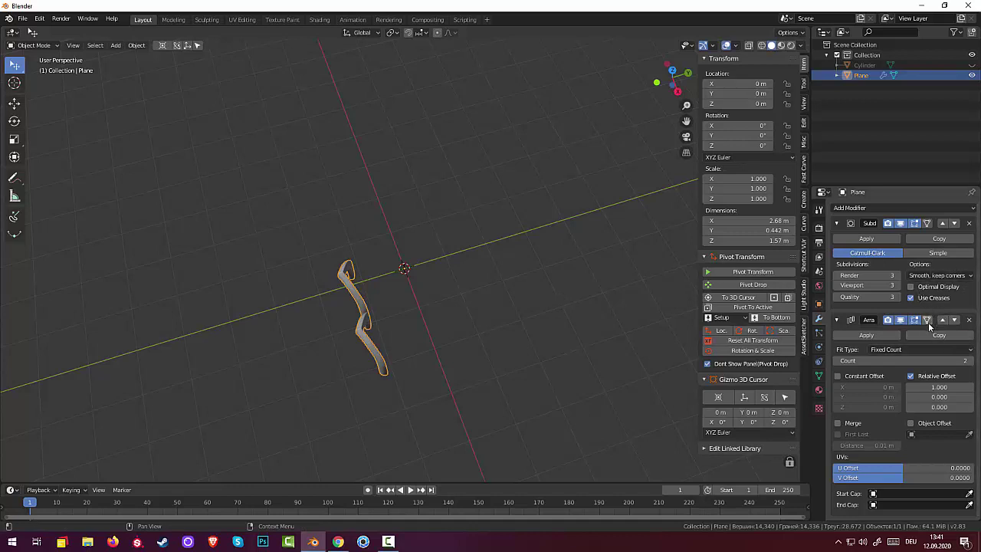
left_click(910, 375)
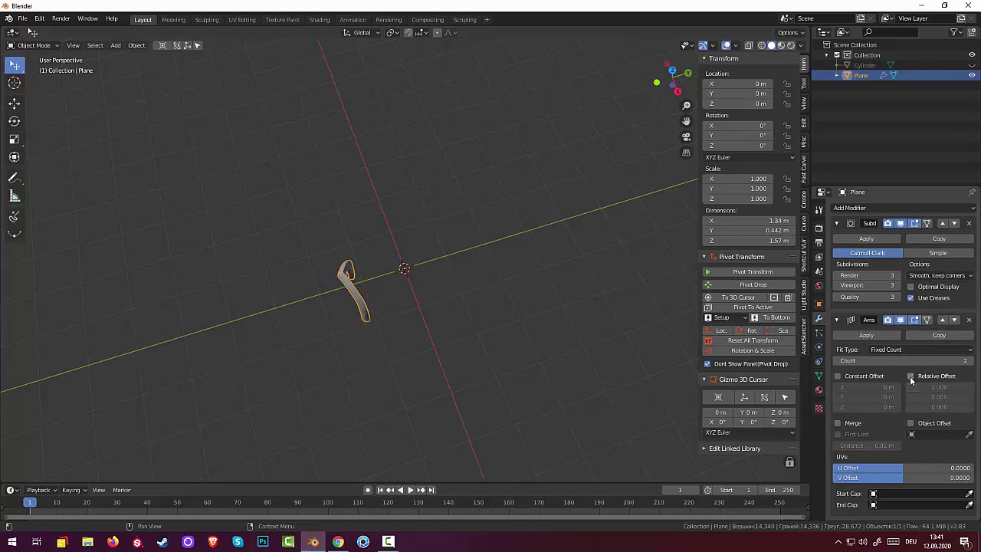
left_click(837, 376)
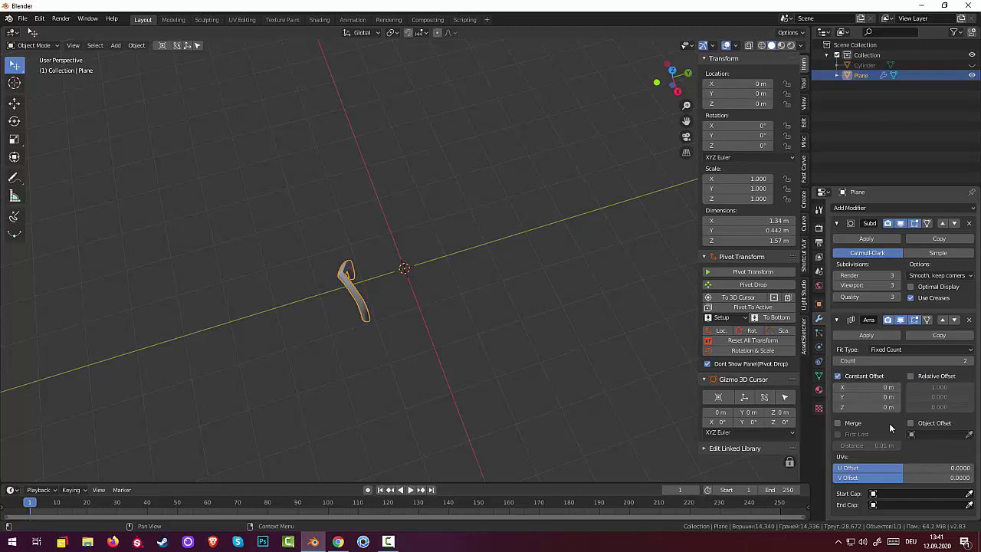
left_click(911, 425)
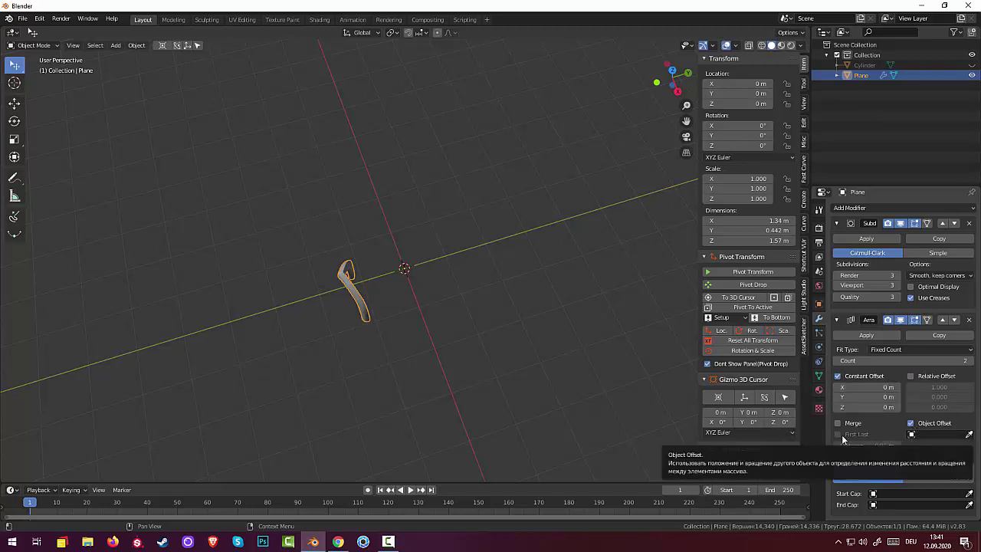
Add a Plain Axes Empty at the world origin
left_click(23, 45)
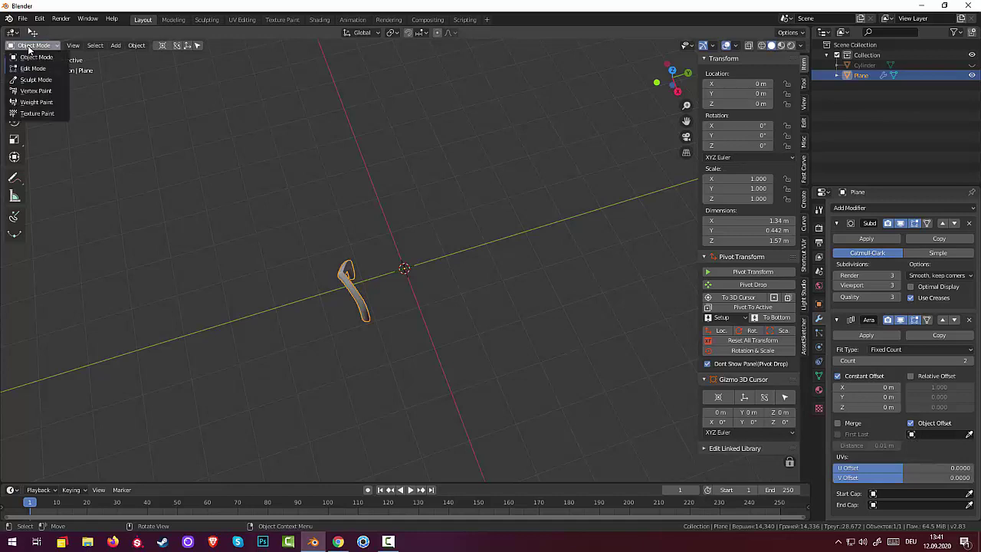
key("shift+a")
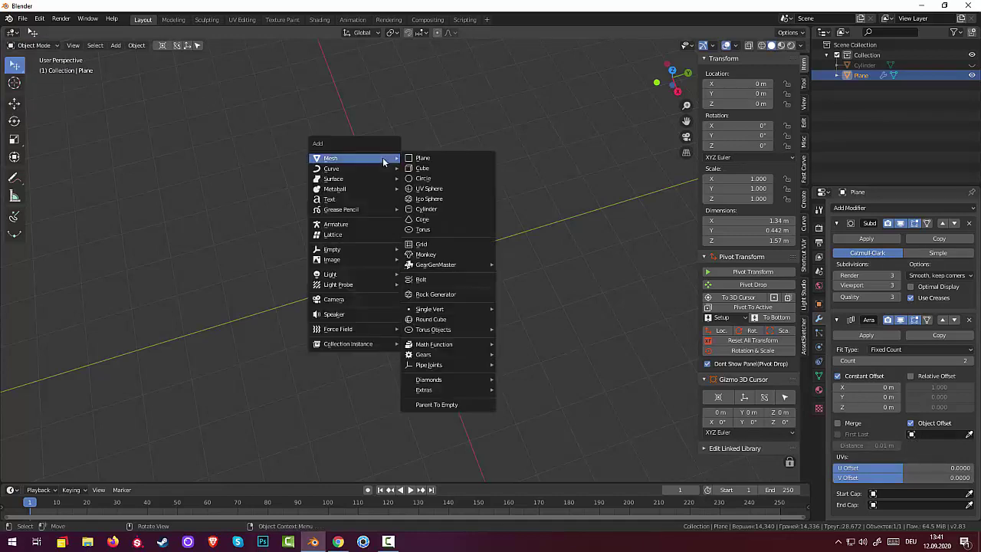
mouse_move(332, 249)
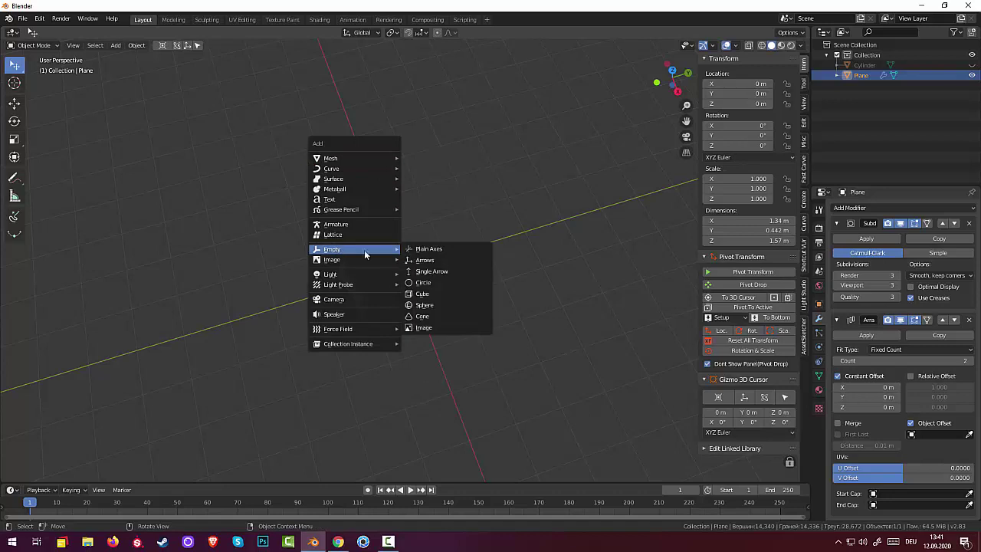
left_click(421, 253)
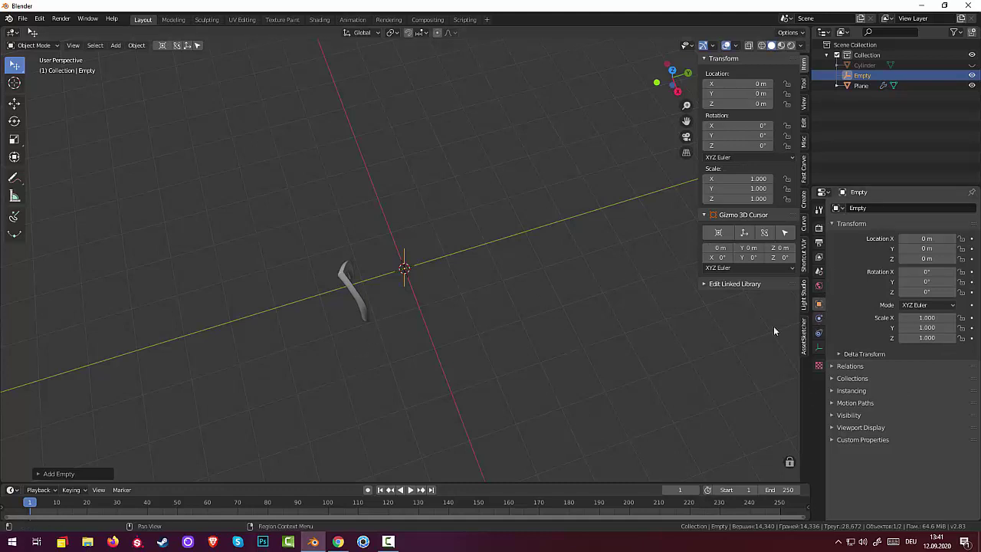
Make the Empty the arch Array's offset object and raise Count to 6
left_click(365, 310)
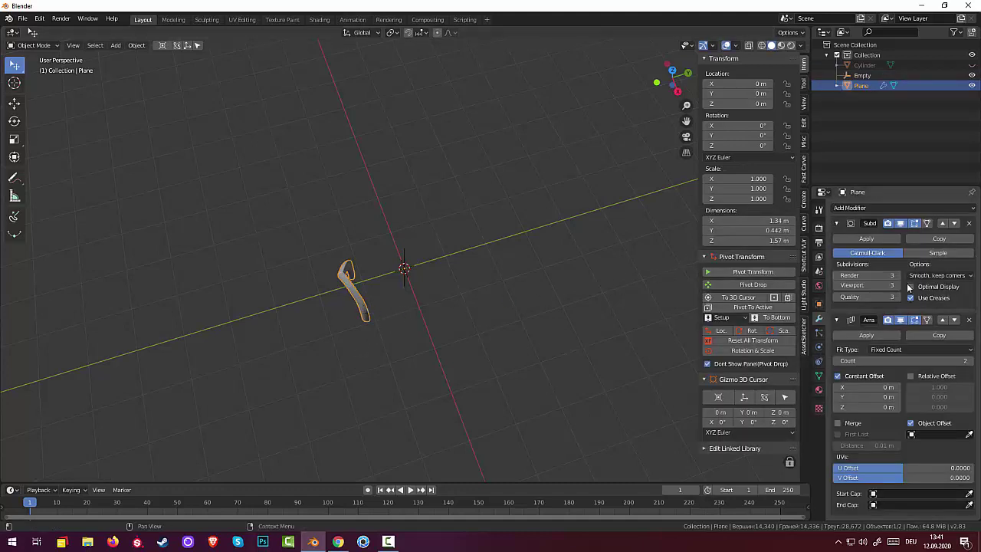
left_click(911, 434)
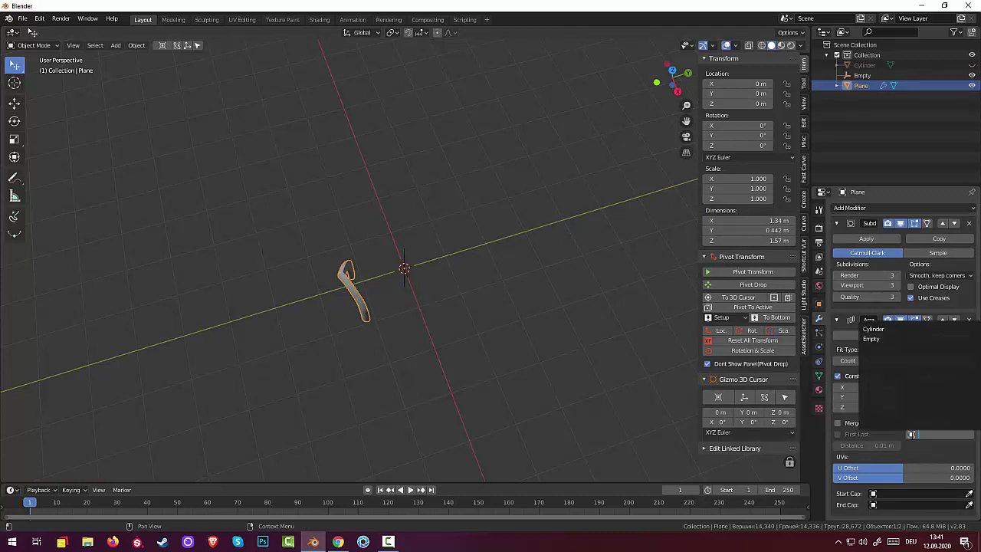
left_click(871, 338)
left_click(972, 361)
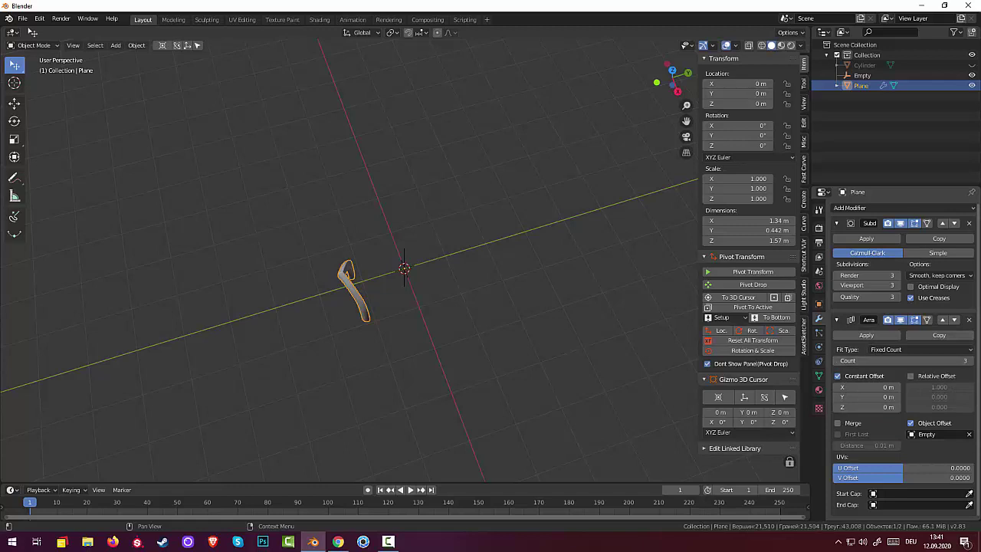
left_click(971, 360)
left_click(972, 360)
left_click(972, 360)
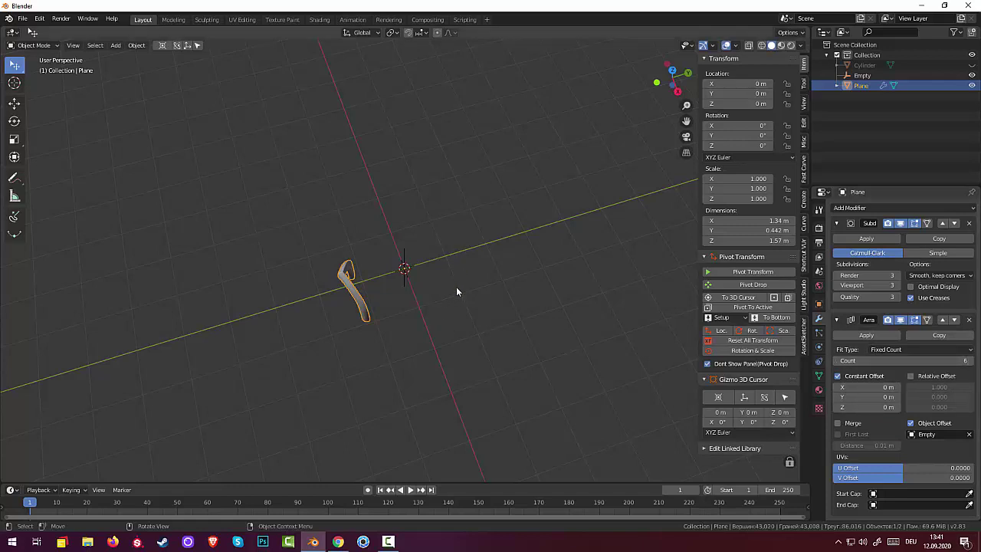
Rotate the arch about global Z and try Array counts of 7 and 8
key("r")
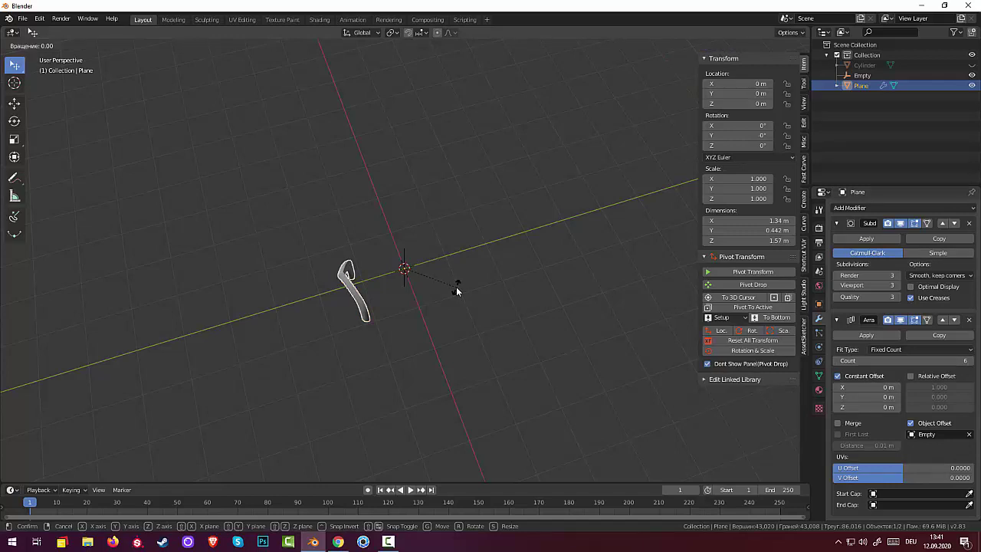
key("z")
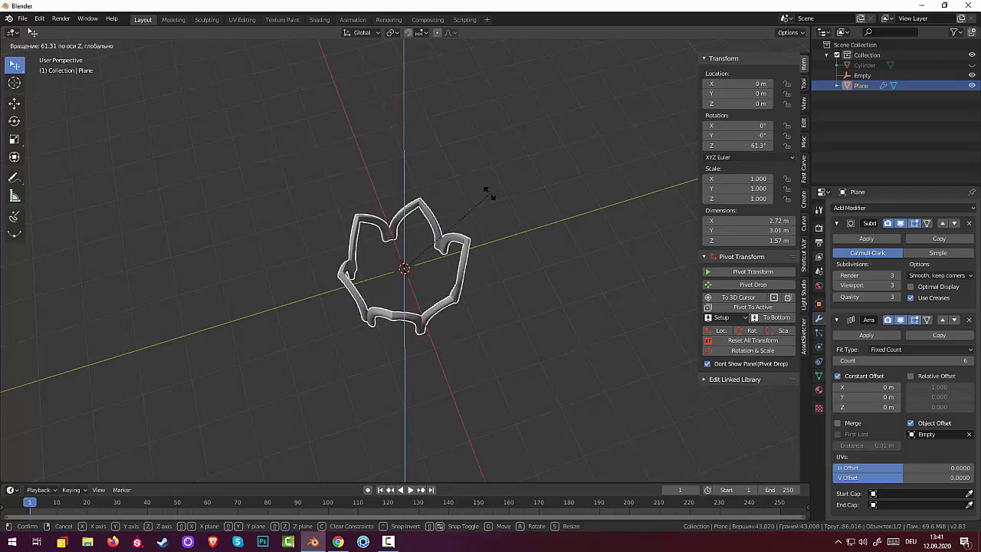
left_click(468, 230)
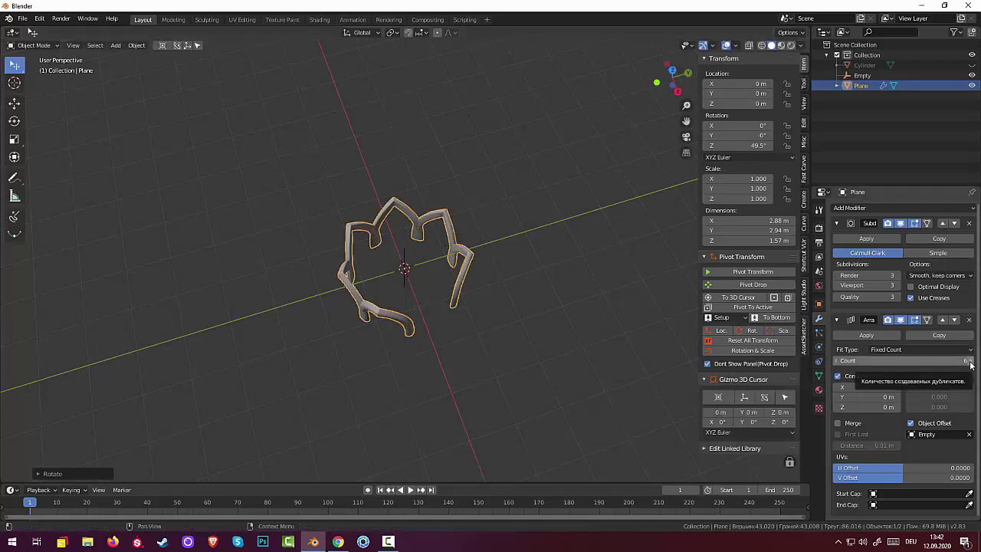
left_click(970, 360)
mouse_move(472, 350)
middle_mouse_down()
mouse_move(287, 317)
mouse_move(385, 338)
middle_mouse_up()
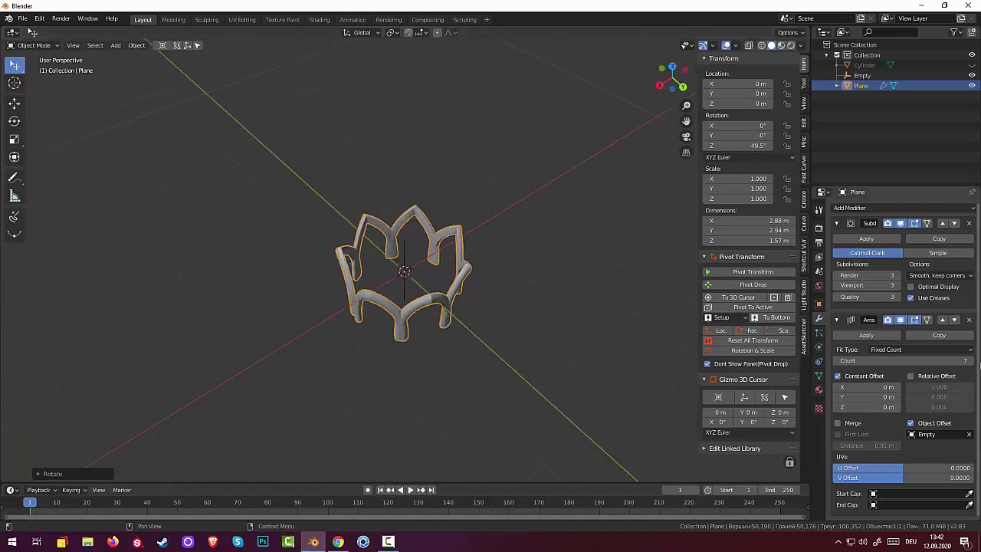
left_click(969, 360)
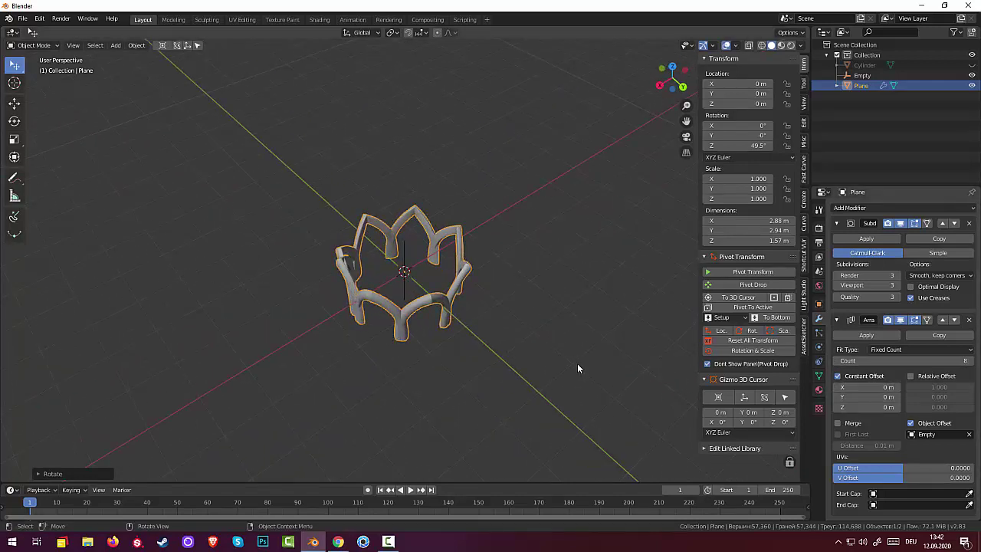
middle_click_drag(577, 363, 588, 386)
Re-rotate the arch, clear its tilt so it turns 49.5° on Z only, and lower Count to 5
key("r")
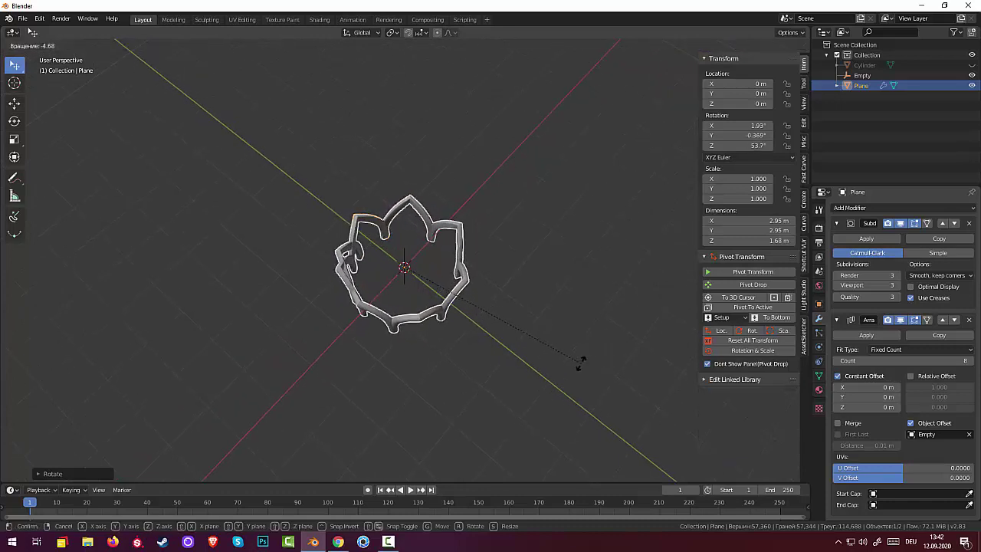
left_click(656, 341)
mouse_move(598, 333)
middle_mouse_down()
mouse_move(740, 263)
mouse_move(741, 229)
mouse_move(766, 263)
middle_mouse_up()
scroll(613, 269, "down", 2)
mouse_move(581, 285)
middle_mouse_down()
mouse_move(591, 257)
mouse_move(574, 281)
middle_mouse_up()
key("alt+r")
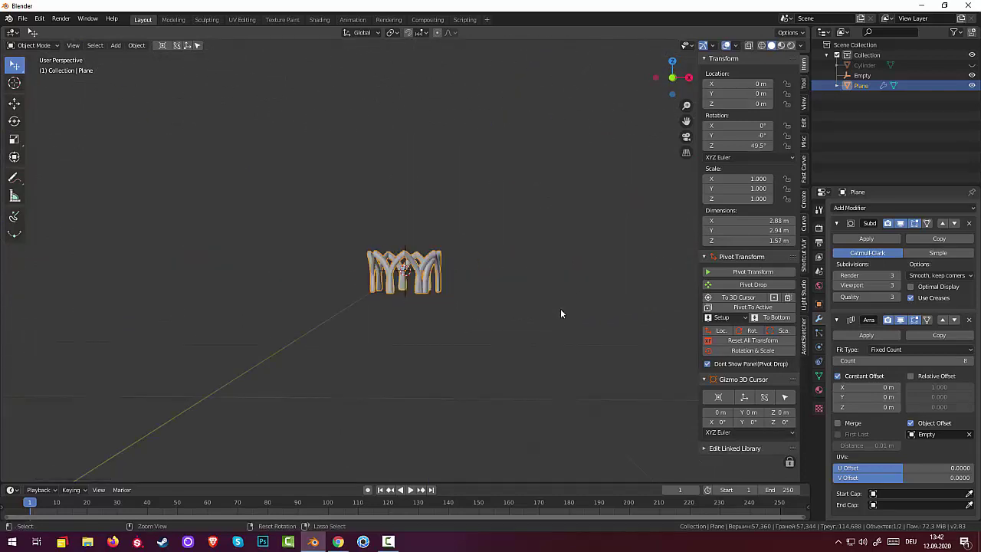
key("r")
middle_click_drag(561, 335, 562, 372)
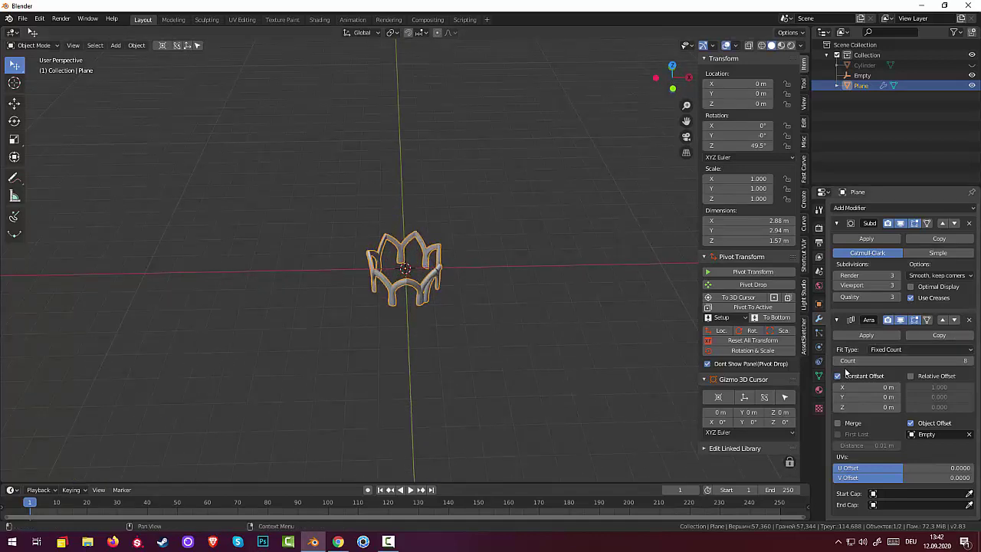
left_click_drag(903, 360, 889, 360)
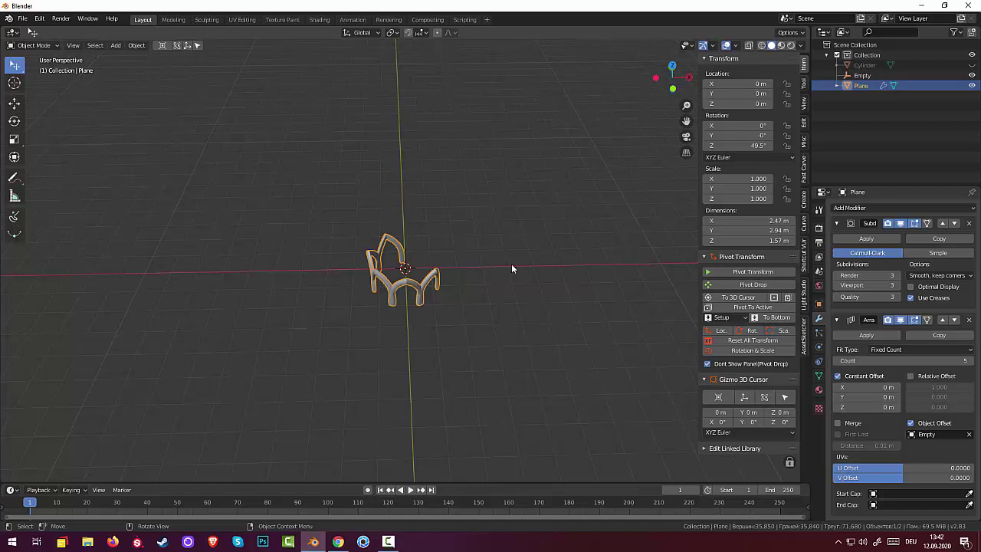
From top view, rotate the arch piece to about 32.5° on Z, then give it a small tweak
key("KP_7")
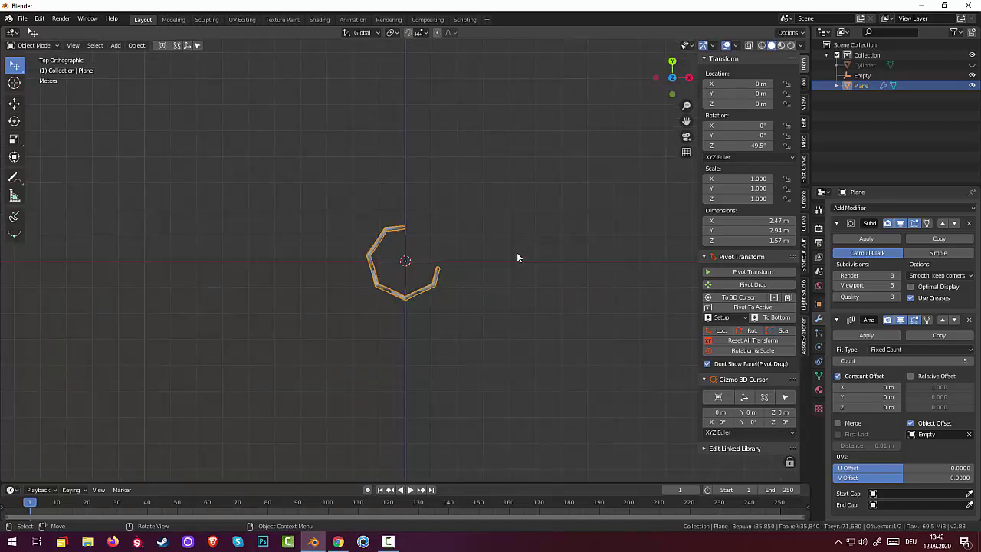
key("r")
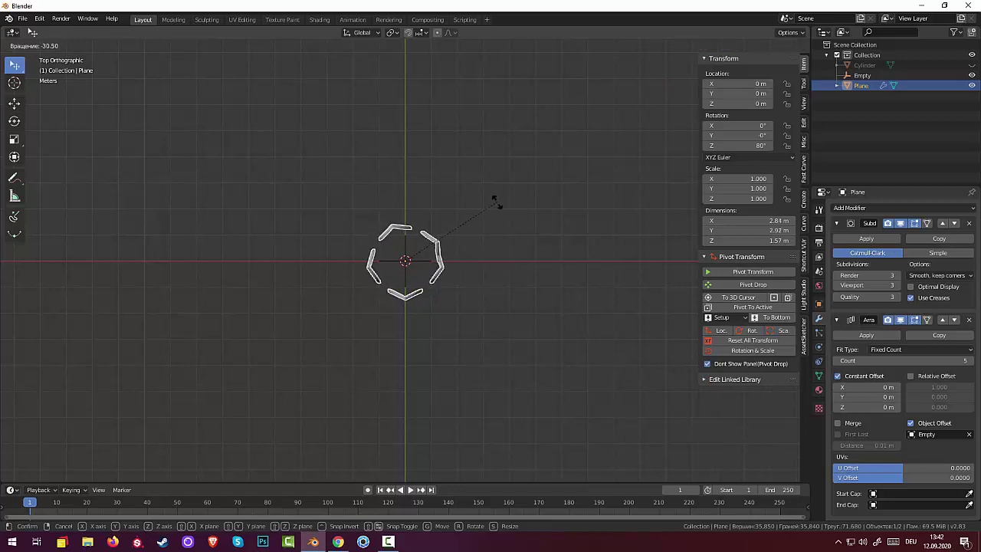
left_click(500, 267)
mouse_move(508, 281)
middle_mouse_down()
mouse_move(521, 191)
mouse_move(587, 171)
mouse_move(534, 284)
middle_mouse_up()
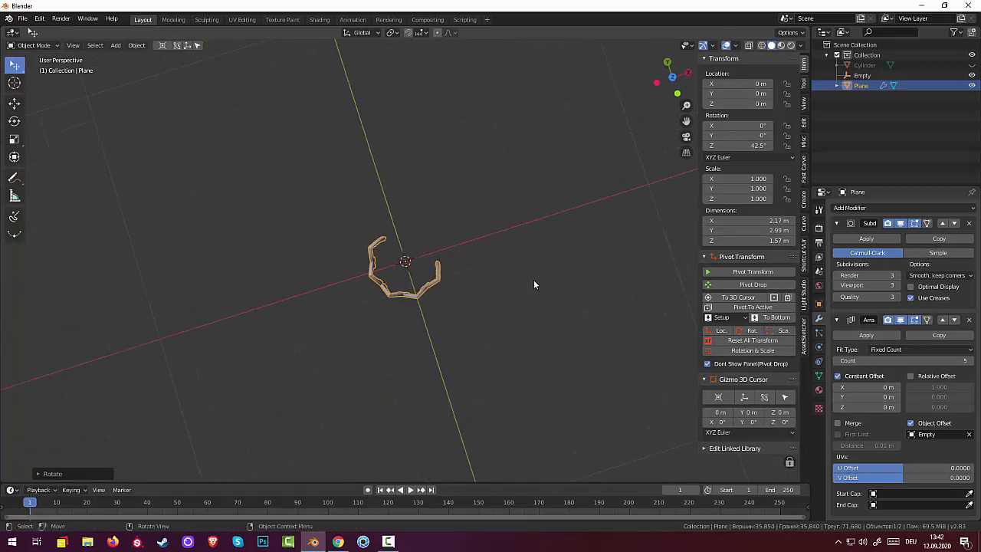
key("r")
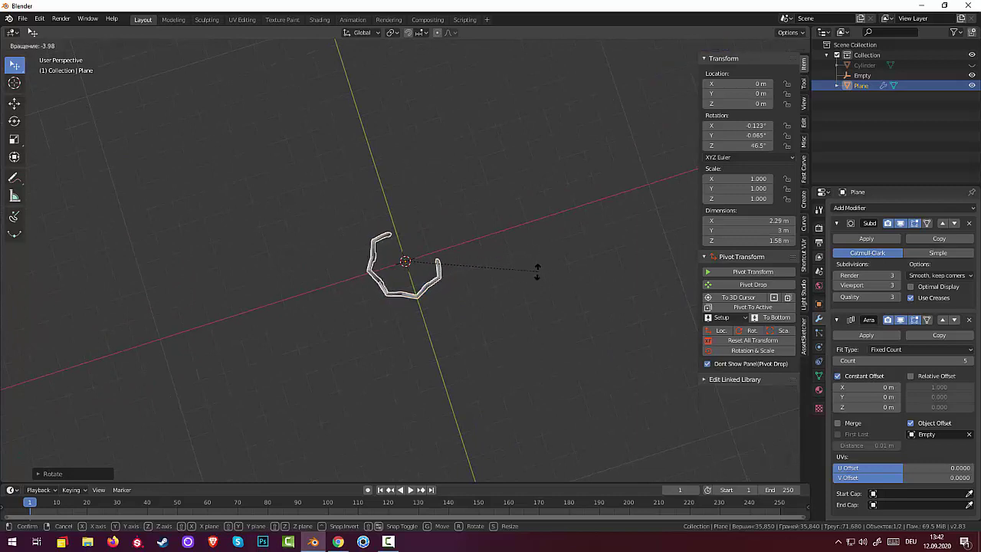
left_click(530, 302)
mouse_move(531, 301)
middle_mouse_down()
mouse_move(542, 174)
mouse_move(615, 204)
mouse_move(510, 268)
mouse_move(454, 224)
mouse_move(477, 186)
mouse_move(532, 180)
mouse_move(545, 191)
mouse_move(520, 201)
middle_mouse_up()
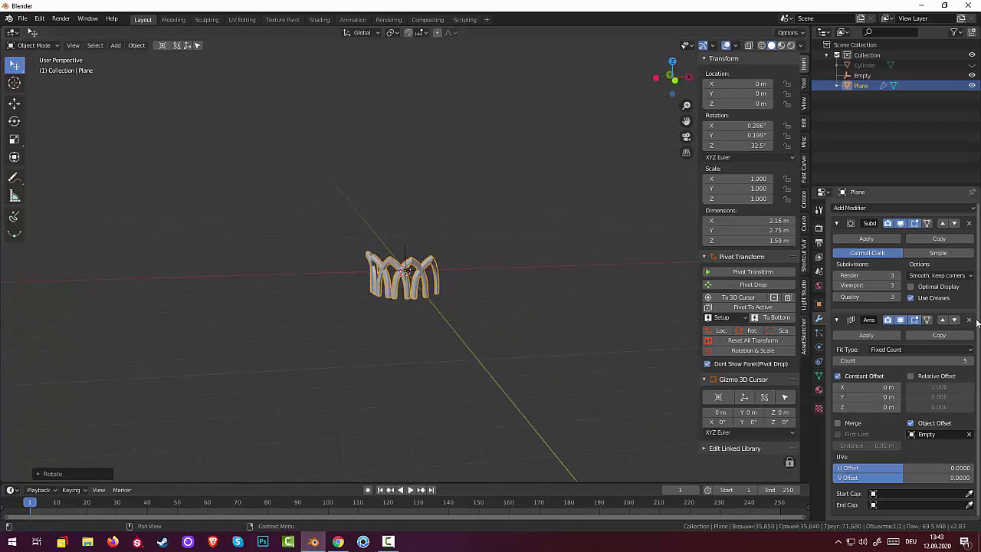
Raise the Array Count from 5 to 11 so the arches overlap into a closed ring
left_click(970, 361)
left_click(970, 361)
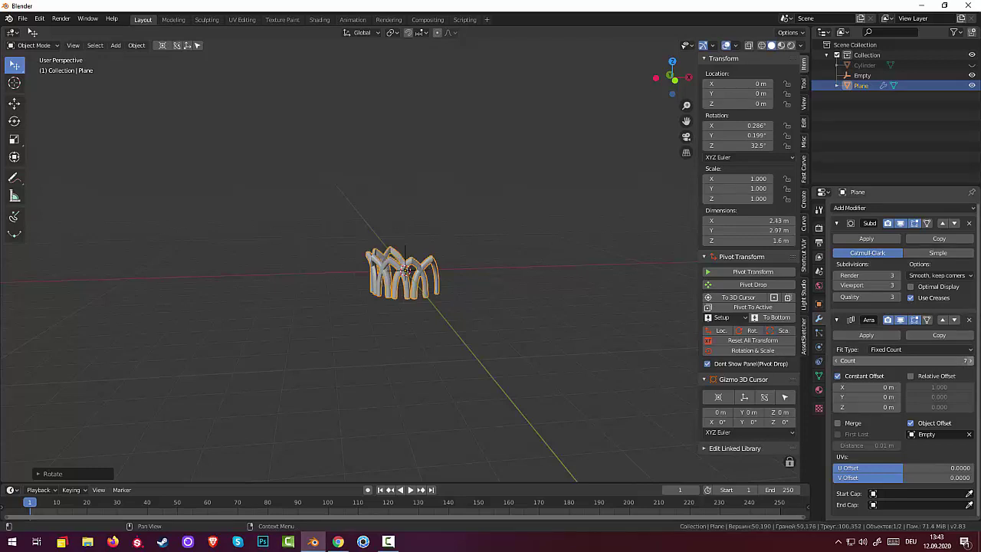
left_click(970, 361)
left_click(970, 361)
left_click(970, 361)
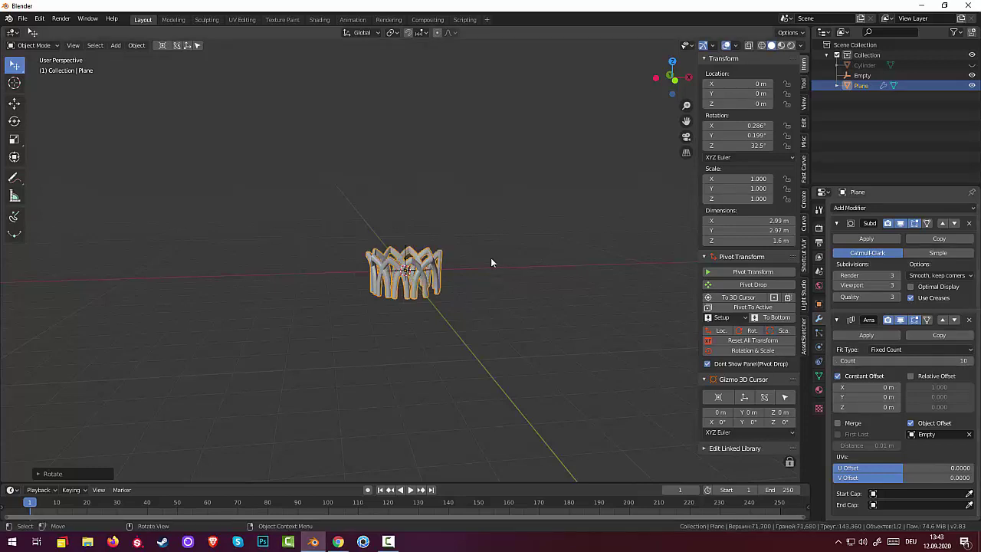
middle_click_drag(490, 258, 380, 255)
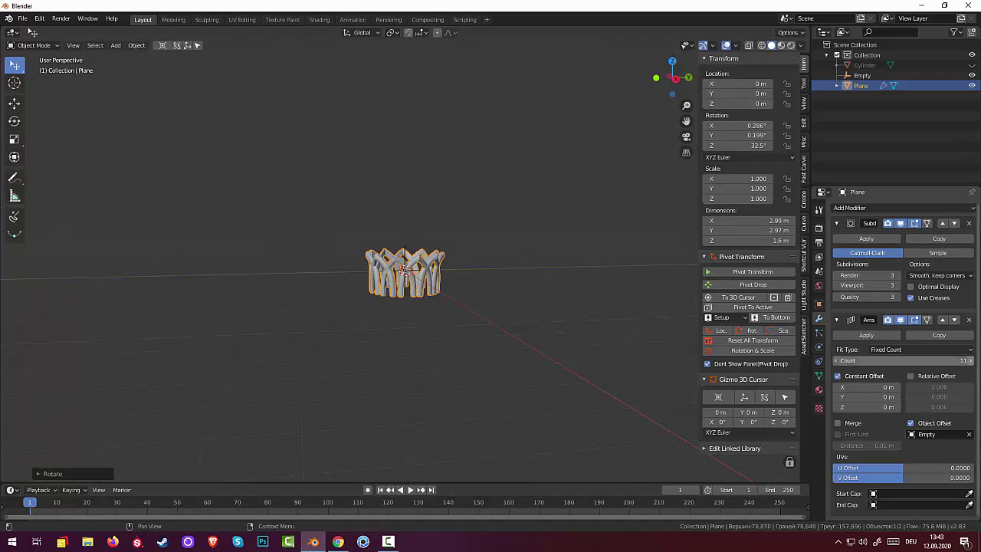
mouse_move(582, 352)
middle_mouse_down()
mouse_move(545, 429)
mouse_move(477, 332)
mouse_move(396, 346)
mouse_move(374, 338)
mouse_move(331, 373)
mouse_move(444, 357)
mouse_move(418, 354)
middle_mouse_up()
scroll(401, 345, "up", 1)
scroll(399, 343, "up", 3)
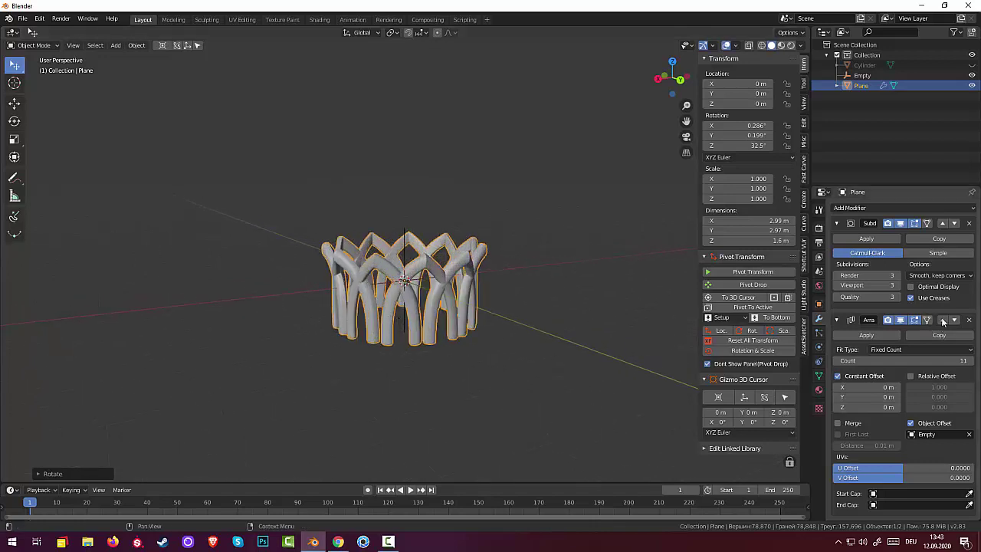
left_click(900, 319)
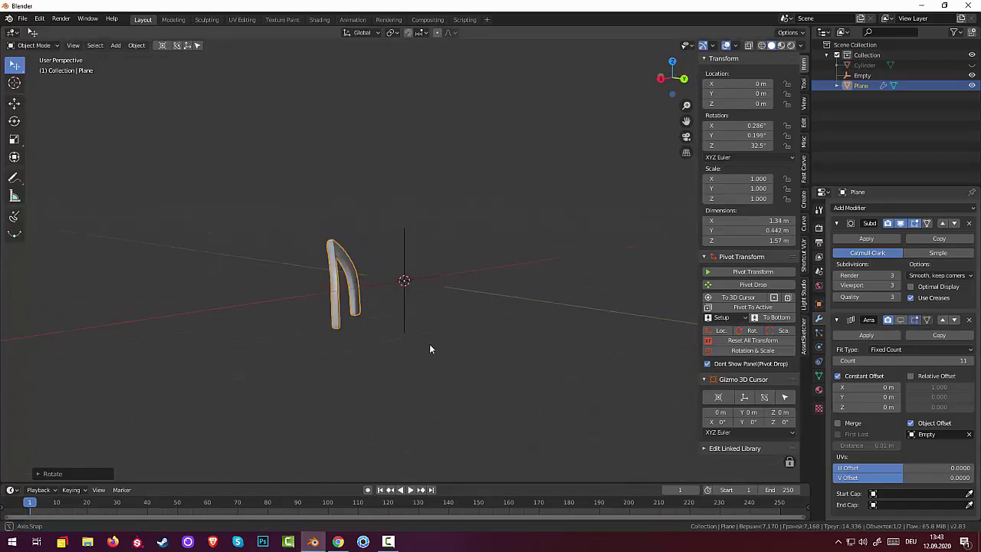
mouse_move(429, 349)
middle_mouse_down()
mouse_move(500, 350)
mouse_move(417, 329)
middle_mouse_up()
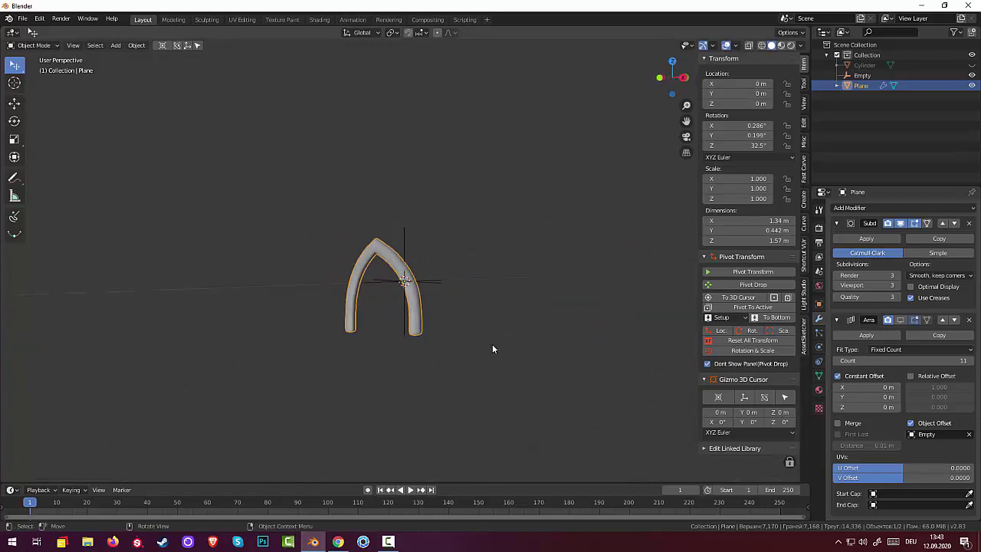
key("s")
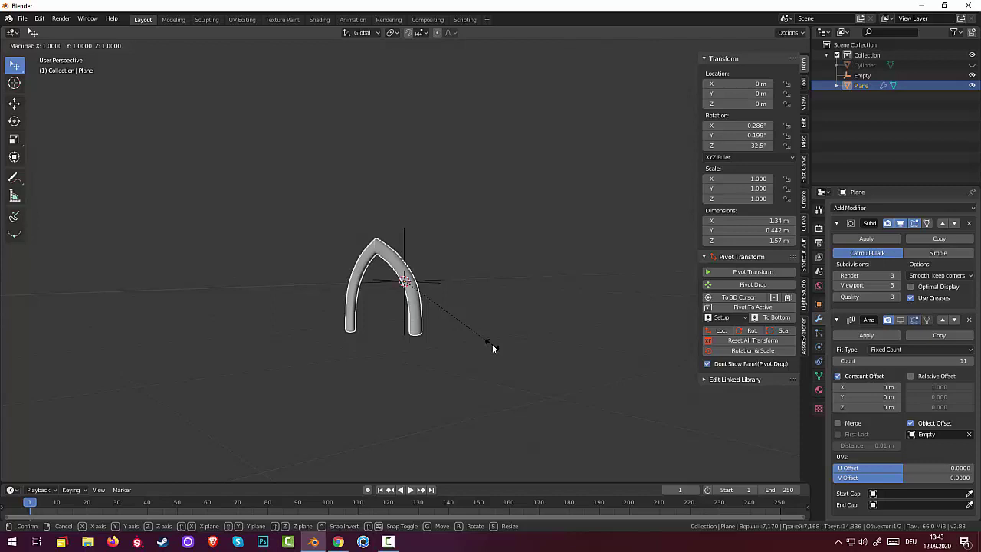
left_click(492, 344)
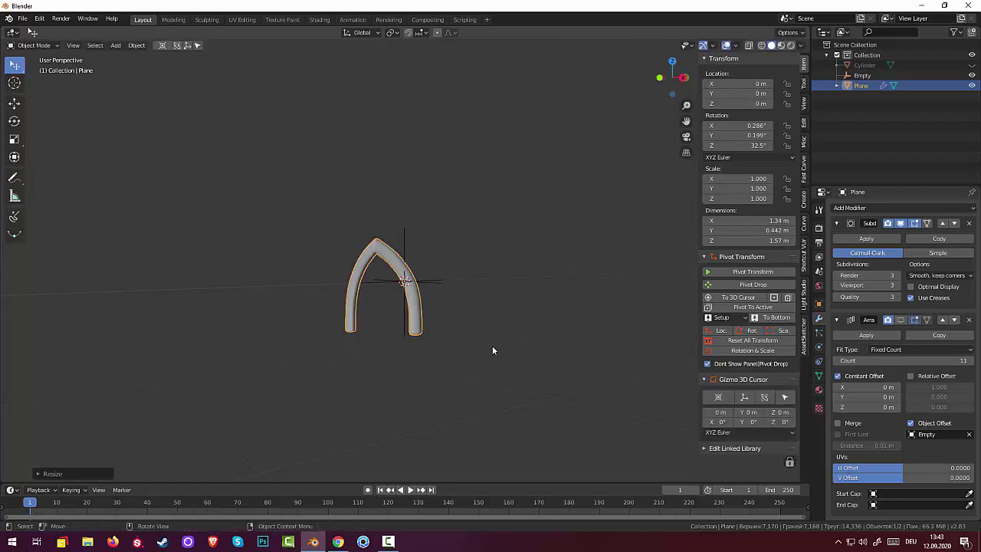
middle_click_drag(492, 346, 497, 420)
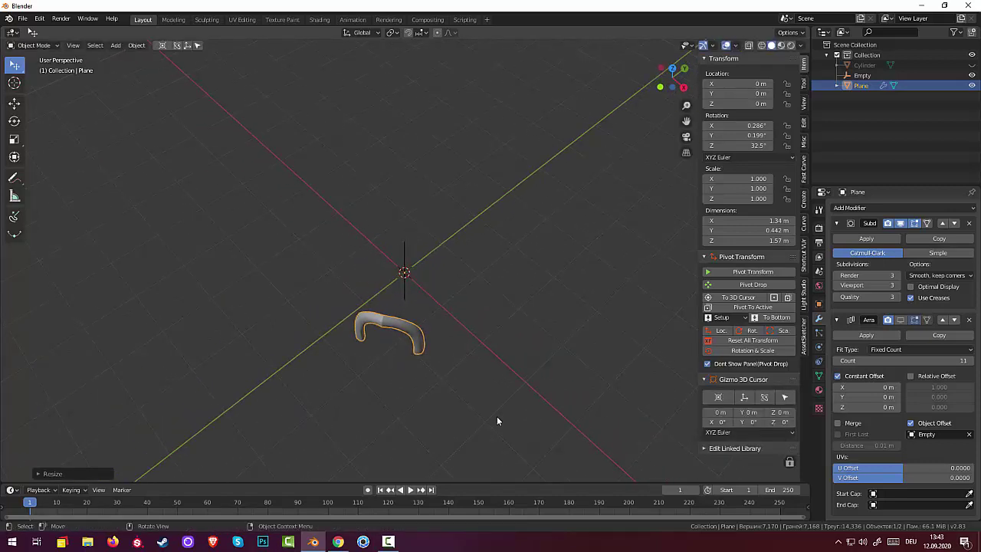
key("s")
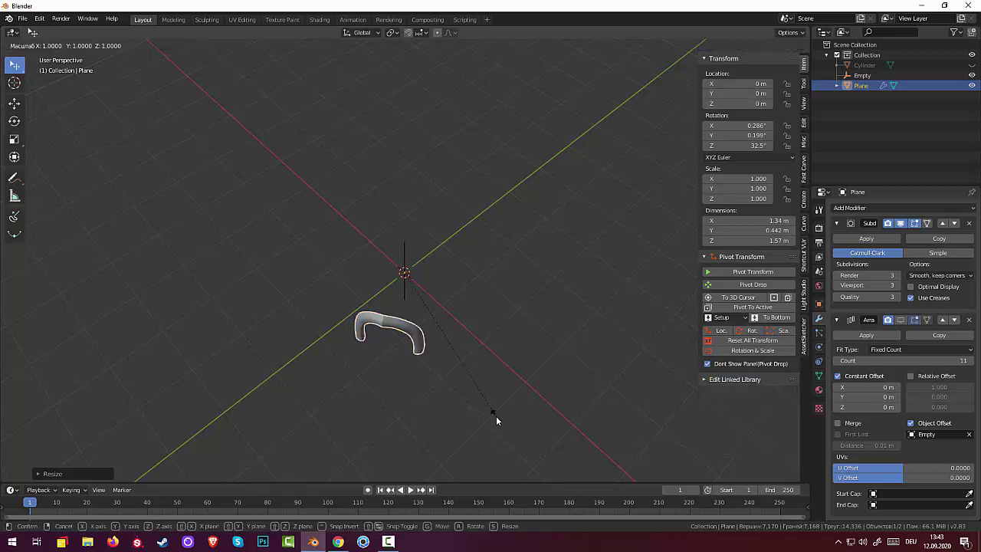
key("z")
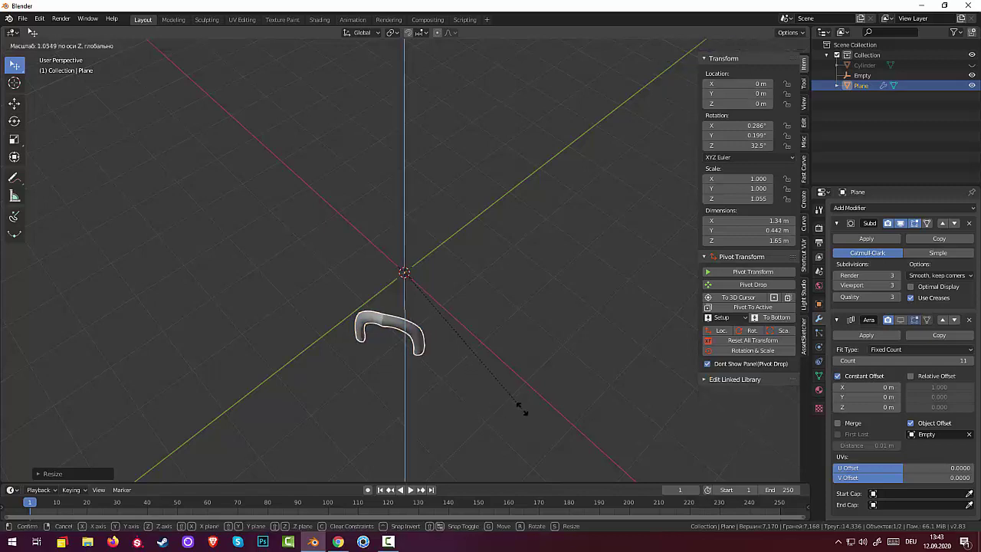
left_click(449, 363)
mouse_move(625, 343)
middle_mouse_down()
mouse_move(584, 259)
mouse_move(541, 253)
mouse_move(516, 287)
mouse_move(586, 272)
mouse_move(637, 320)
middle_mouse_up()
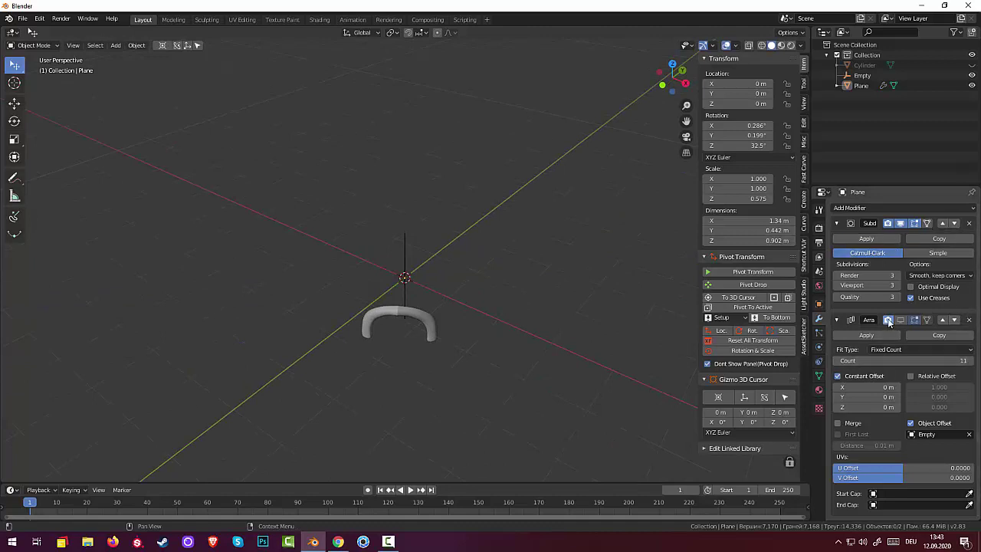
left_click(900, 321)
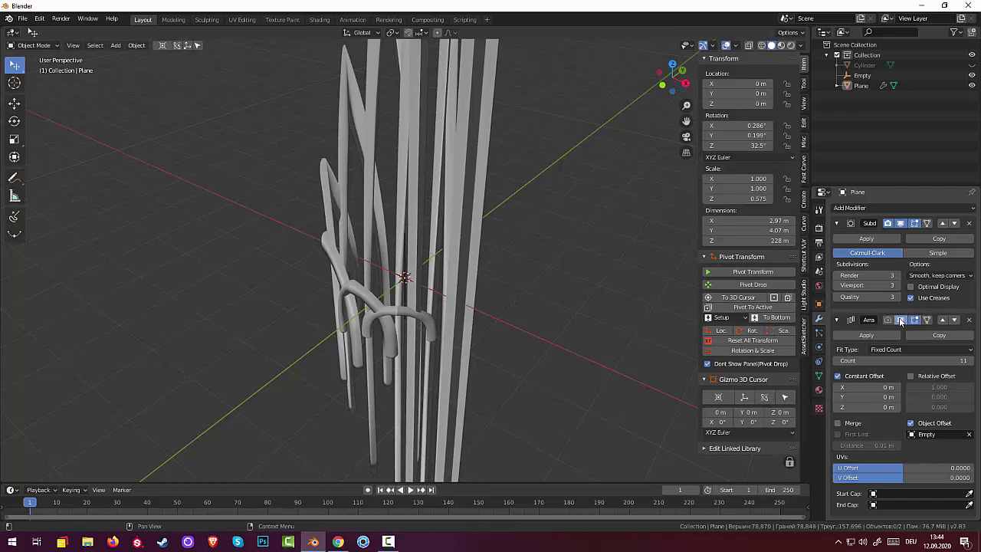
left_click(900, 321)
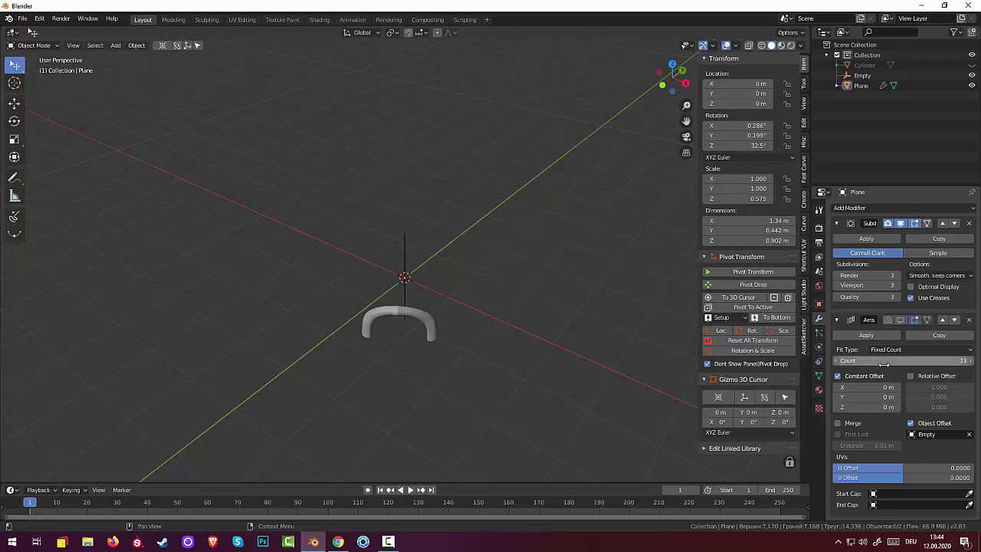
left_click(900, 319)
middle_click_drag(346, 245, 401, 272)
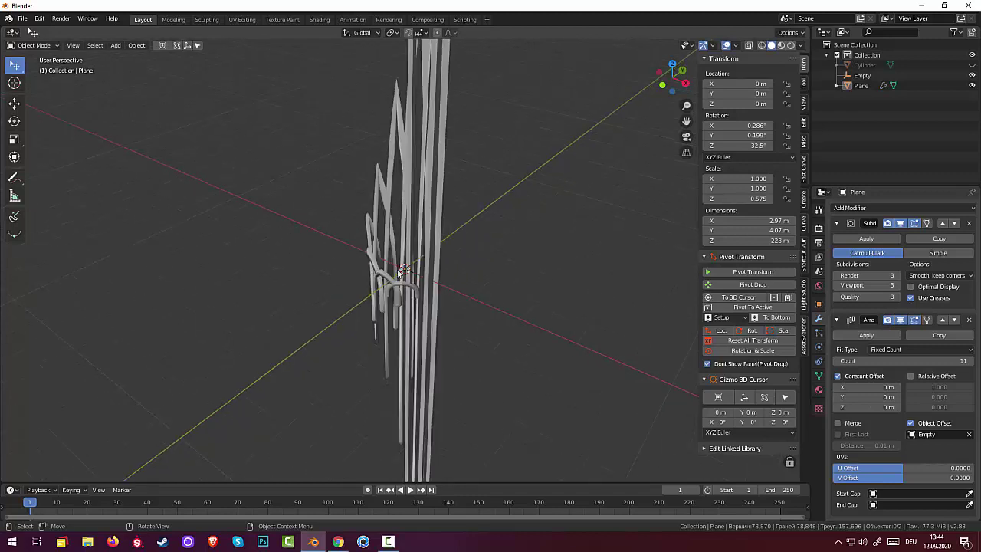
key("ctrl+z")
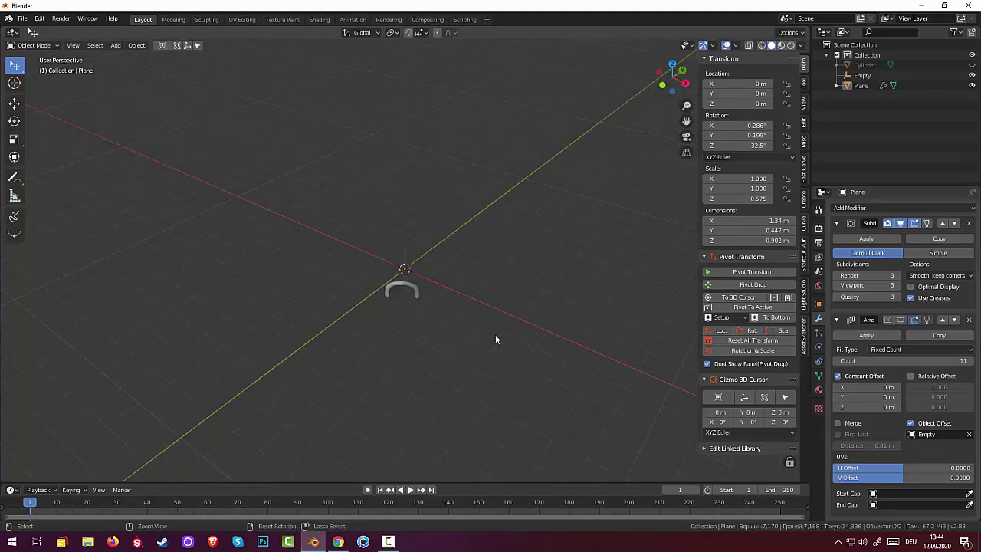
key("ctrl+z")
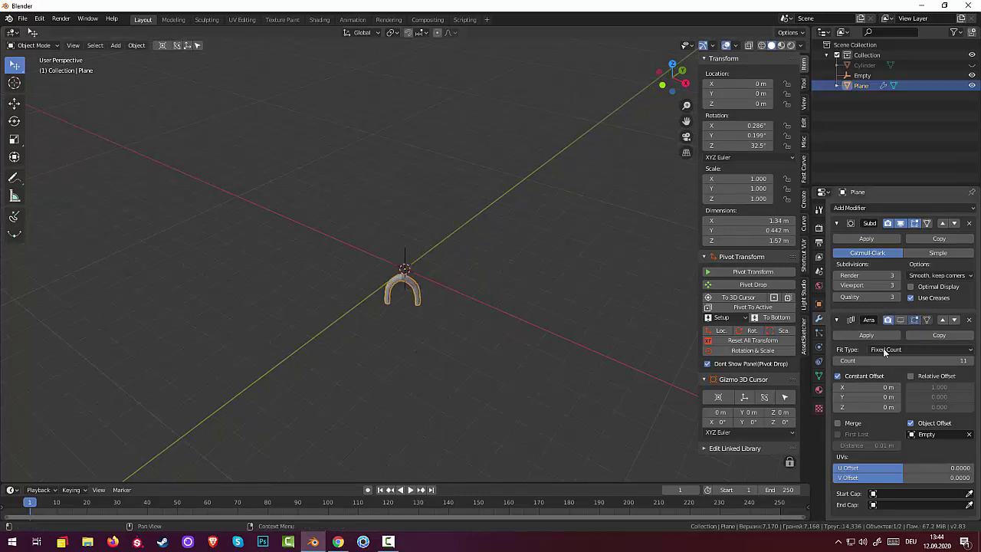
Show the arrayed arches again to restore the eleven-arch crown, deselect it, and bring up the Add menu
left_click(900, 320)
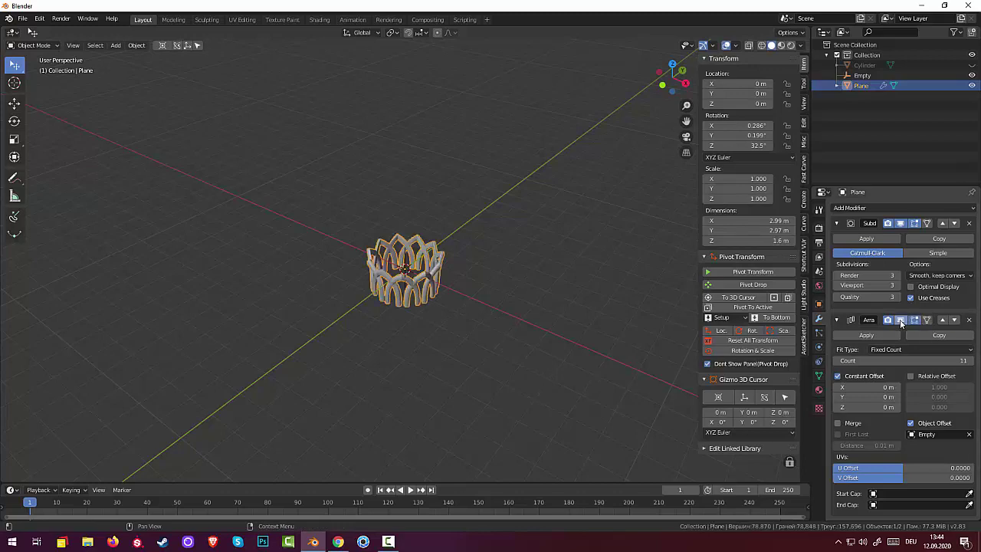
scroll(542, 343, "up", 1)
scroll(542, 343, "up", 1)
mouse_move(541, 343)
middle_mouse_down()
mouse_move(665, 288)
mouse_move(702, 297)
middle_mouse_up()
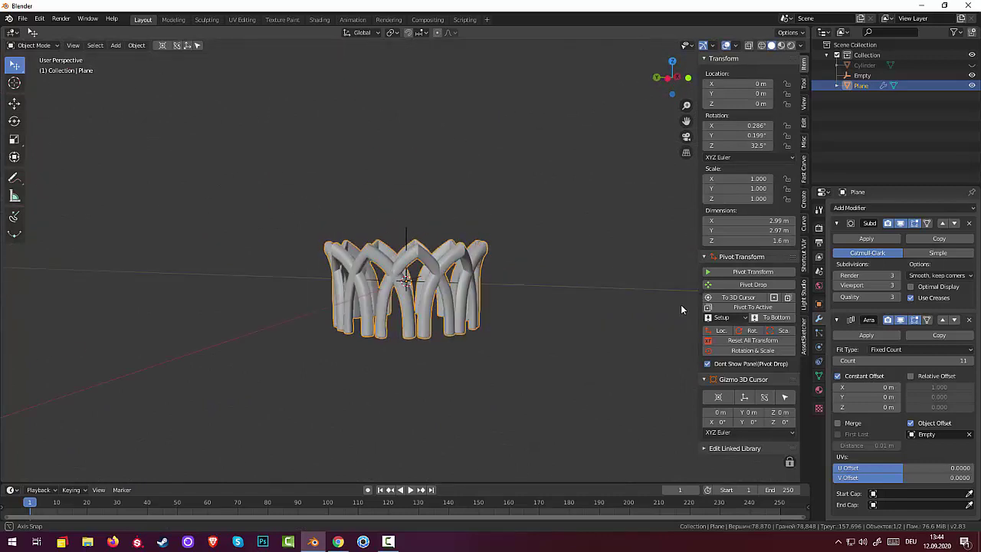
middle_click_drag(702, 297, 592, 330)
left_click(498, 339)
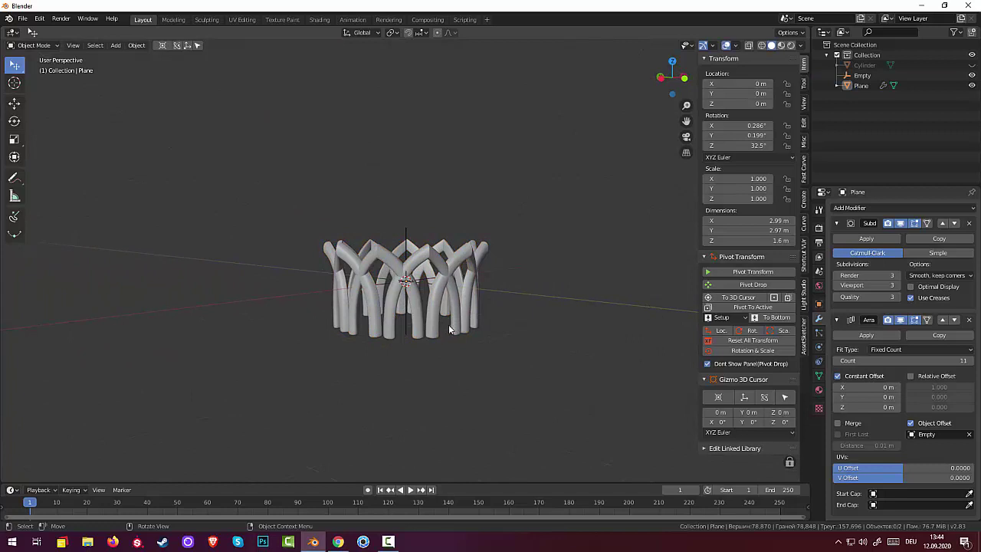
middle_click_drag(429, 327, 437, 347)
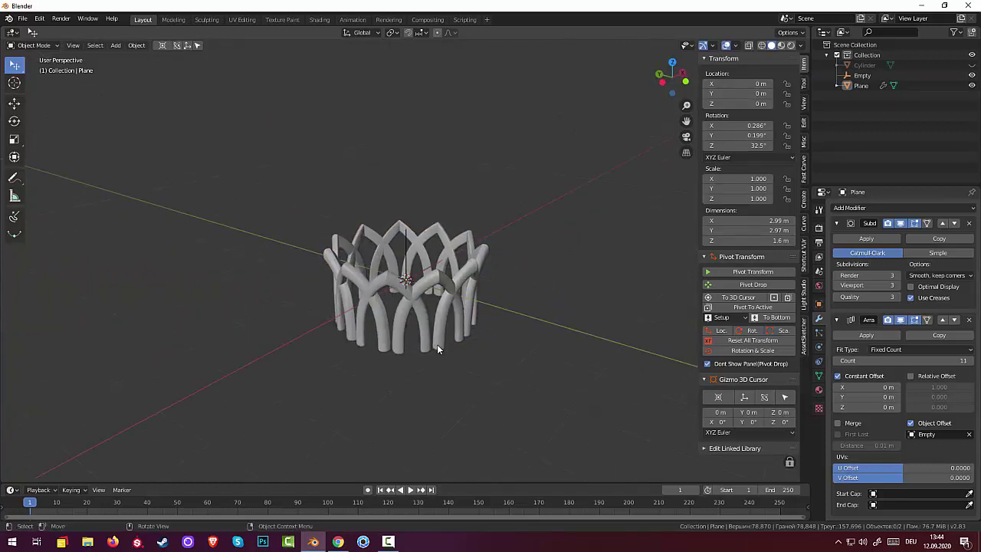
key("shift+a")
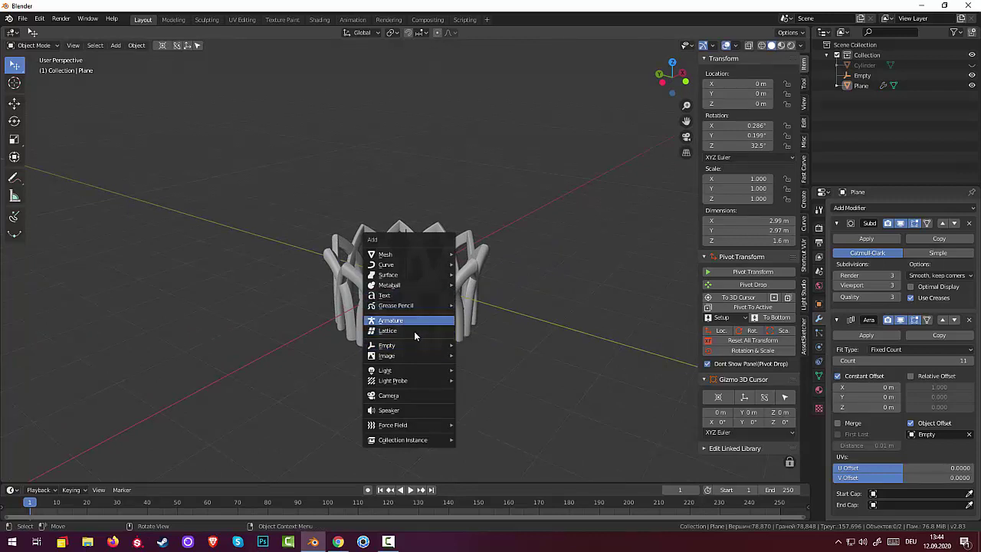
mouse_move(385, 254)
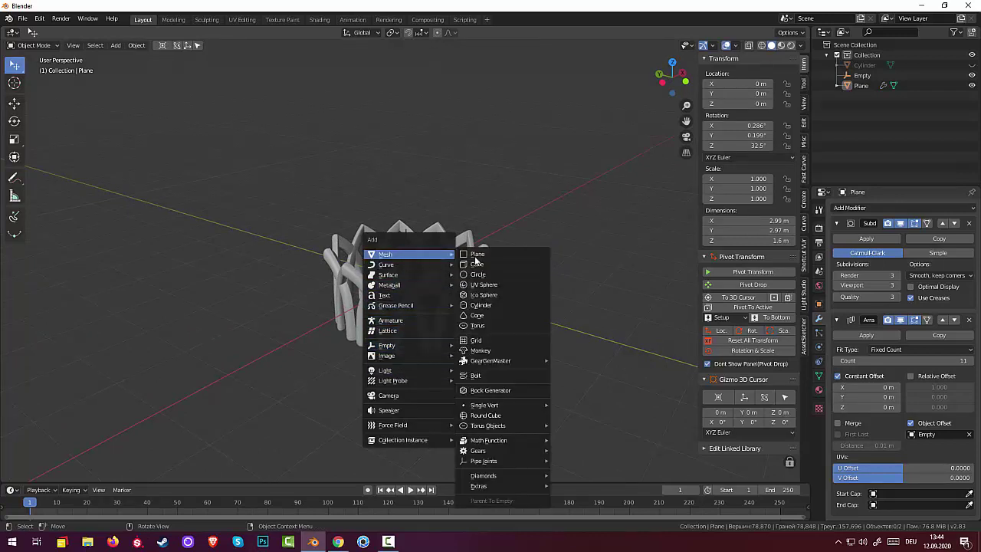
Add a cylinder, scale it up, flatten it along Z and lower it beneath the crown
left_click(490, 306)
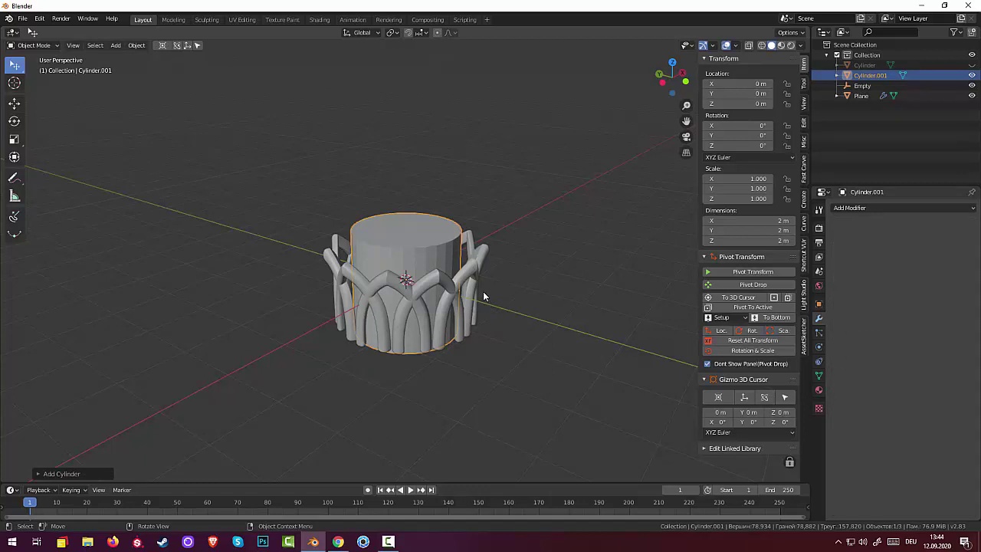
key("s")
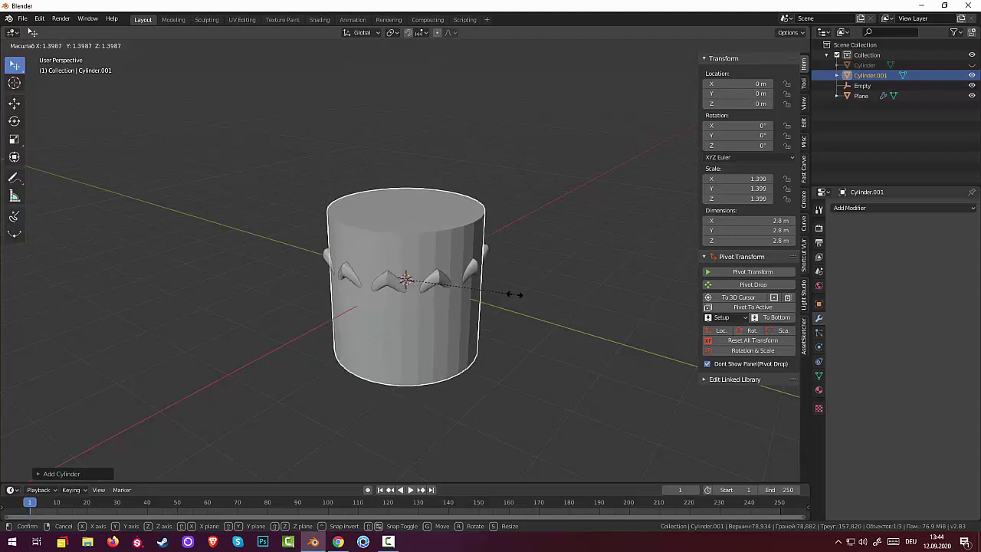
left_click(511, 293)
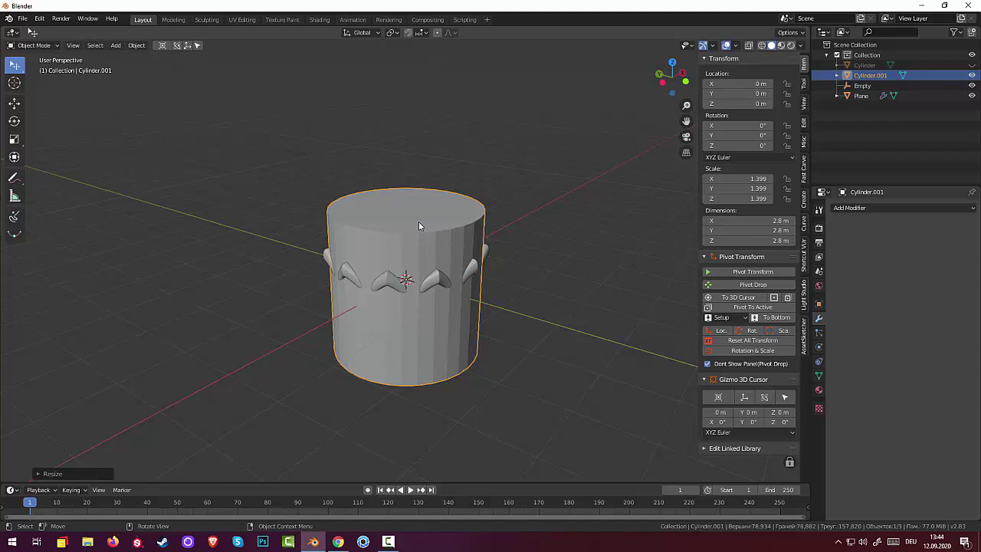
key("s")
key("z")
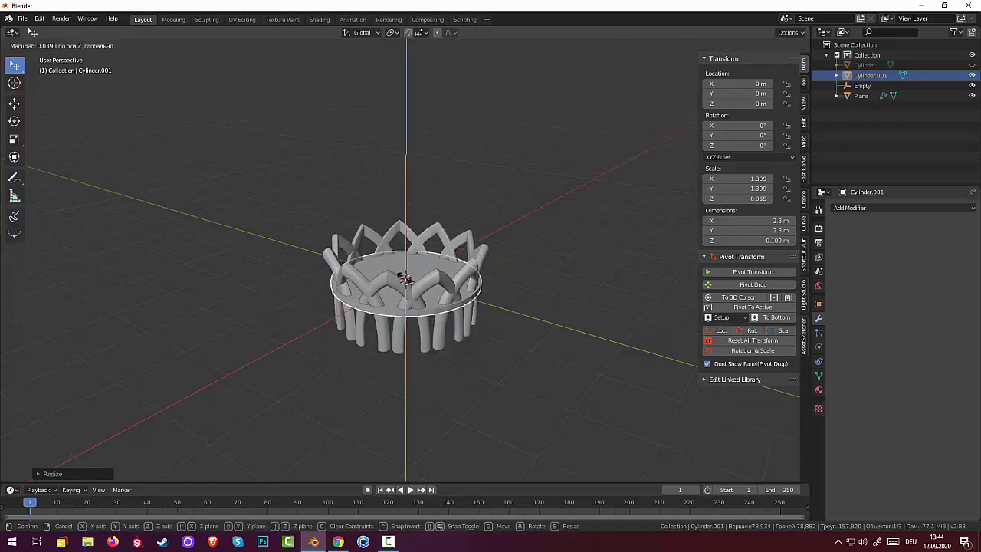
left_click(406, 279)
key("g")
key("z")
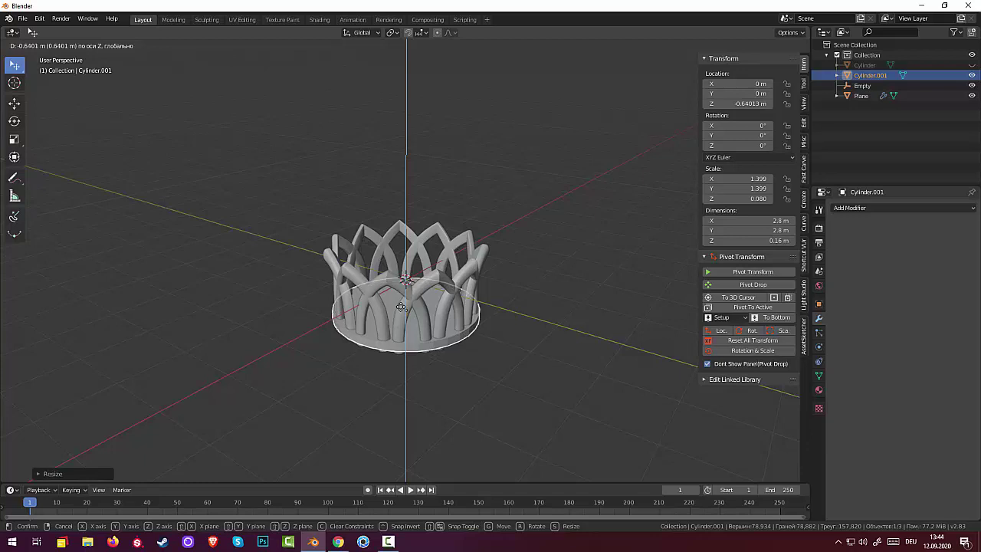
left_click(404, 308)
Thicken the disc slightly along Z and make it a little wider
key("s")
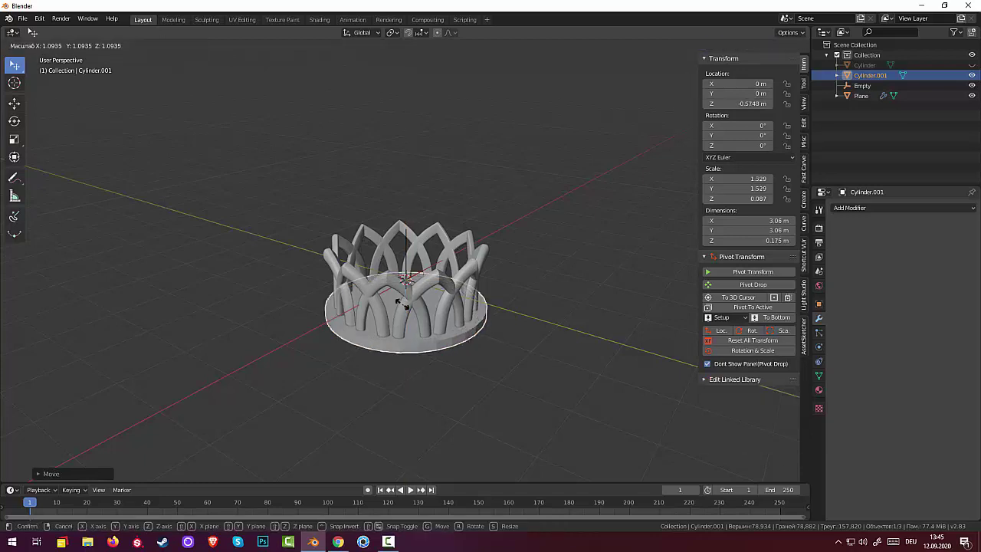
key("z")
left_click(404, 302)
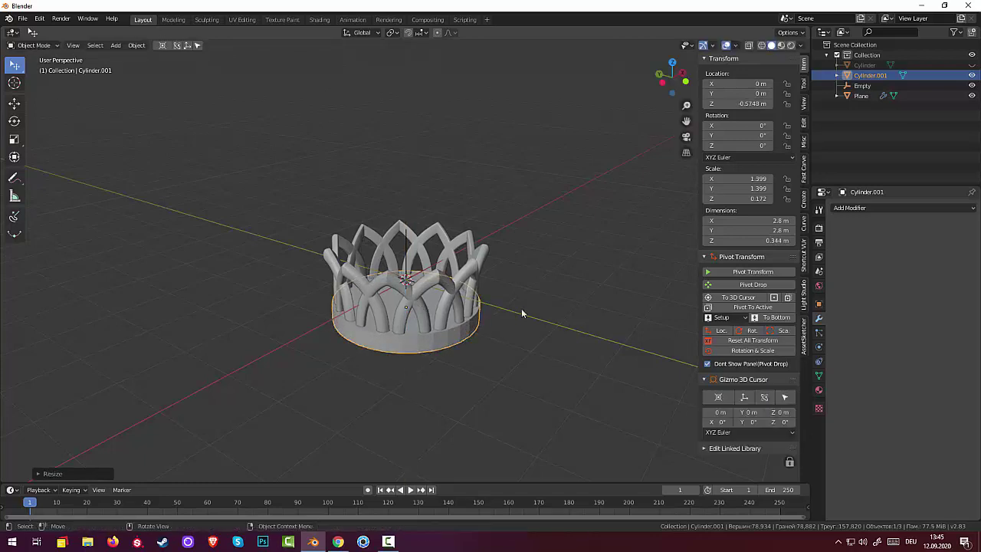
mouse_move(566, 286)
middle_mouse_down()
mouse_move(565, 248)
mouse_move(549, 256)
middle_mouse_up()
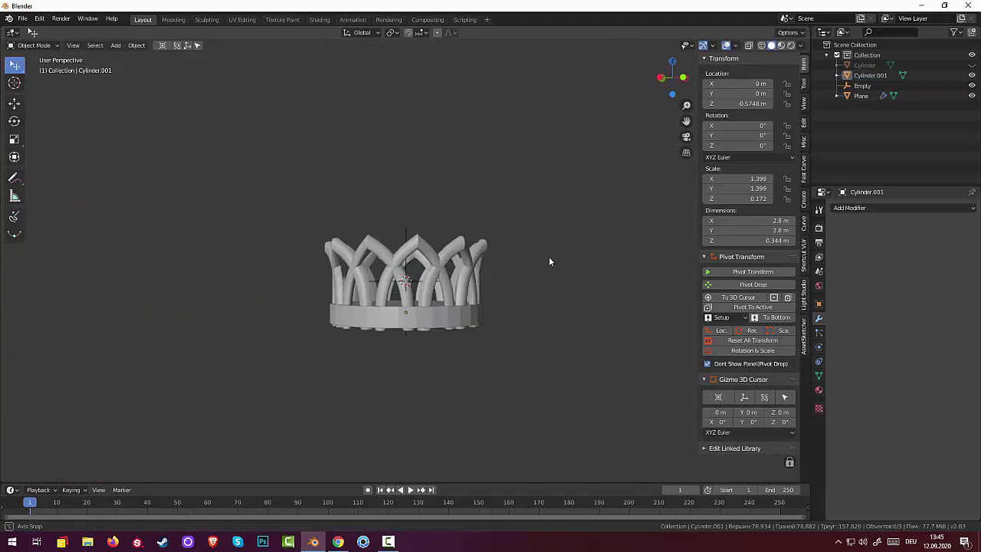
left_click(408, 315)
middle_click_drag(482, 325, 490, 345)
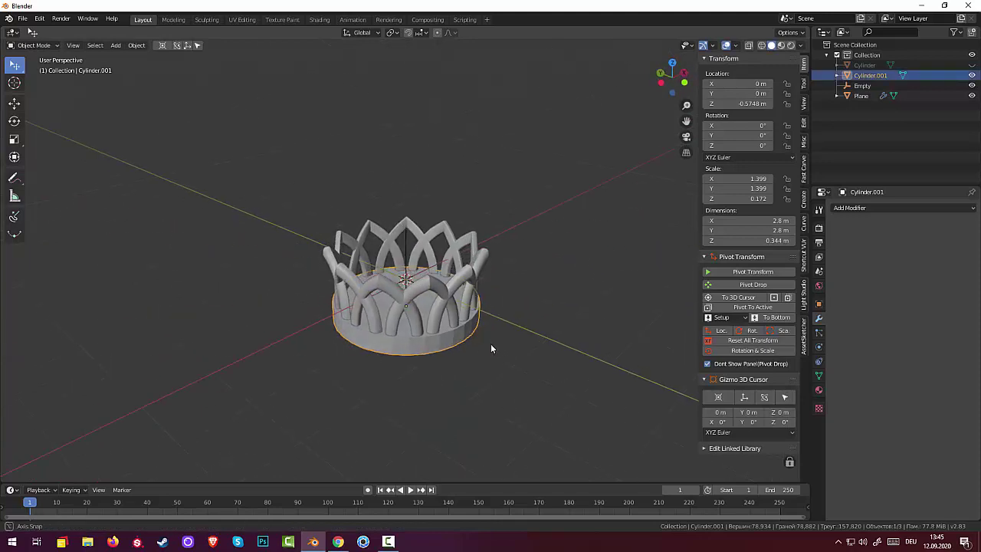
key("s")
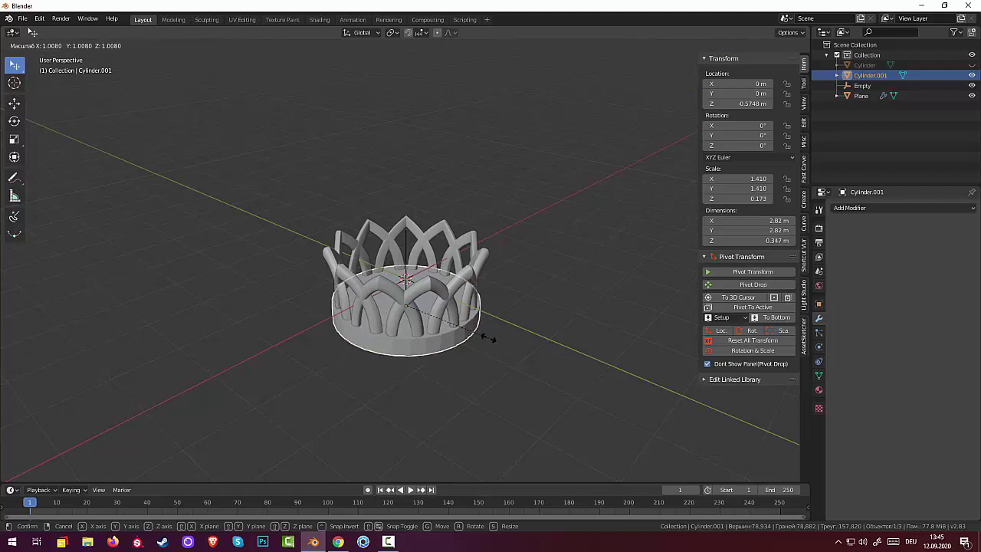
left_click(489, 337)
middle_click_drag(491, 327, 480, 318)
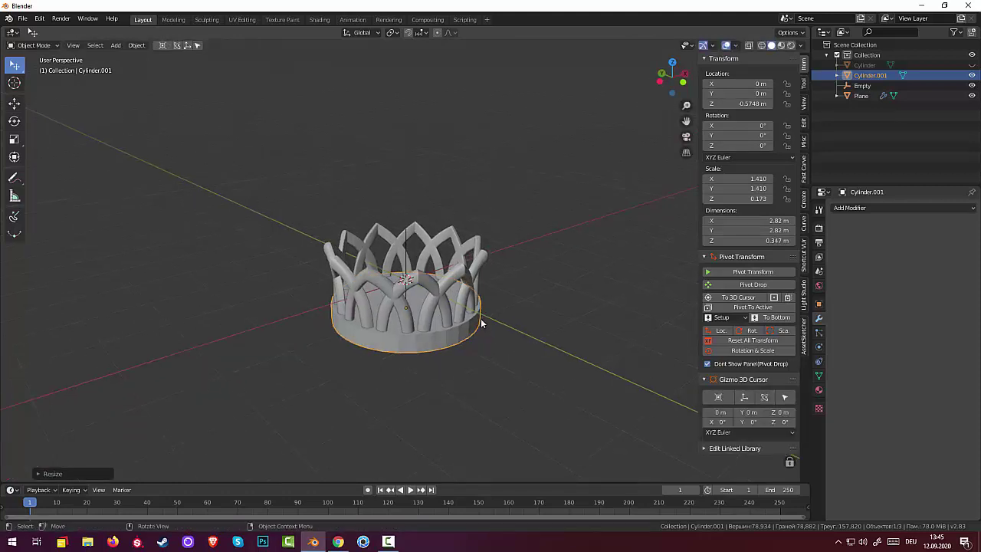
Lower the disc along Z to -0.704, leaving a 2.82 m wide, 0.347 m tall base
key("g")
left_click(480, 323)
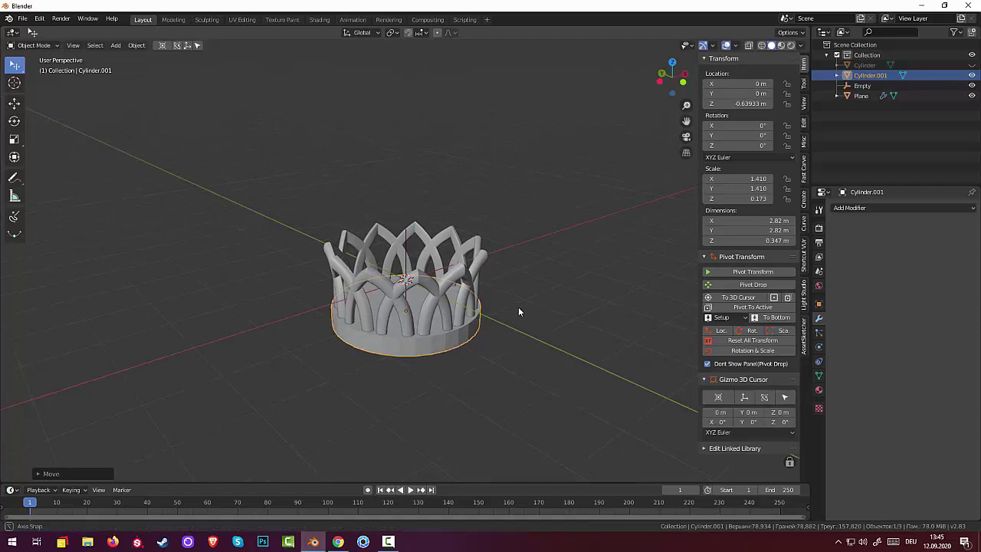
middle_click_drag(518, 306, 490, 223)
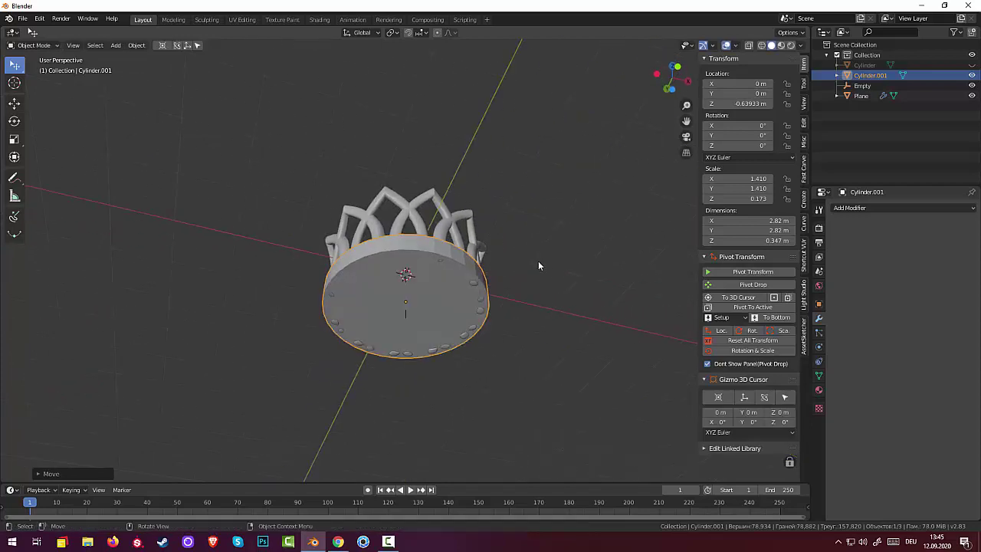
middle_click_drag(552, 251, 542, 291)
key("z")
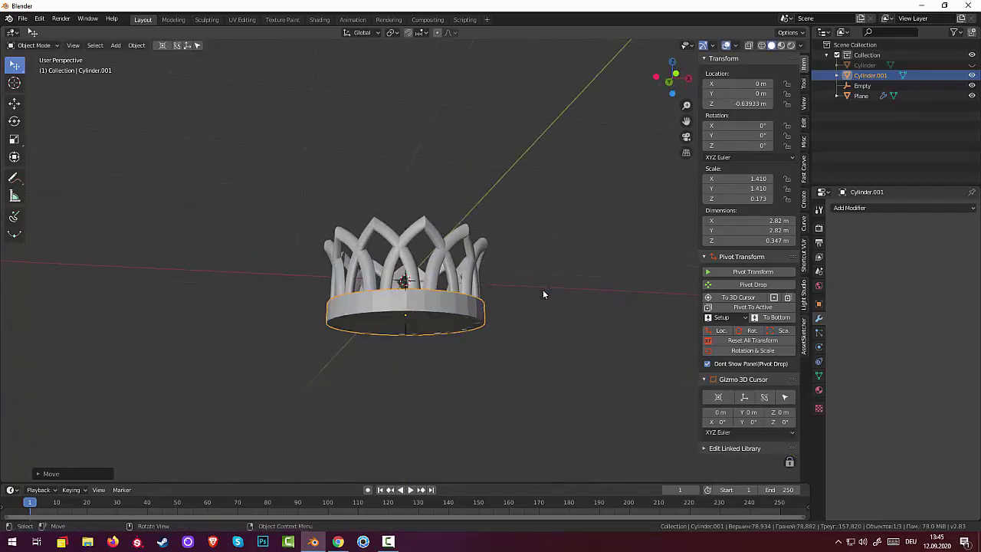
key("g")
key("z")
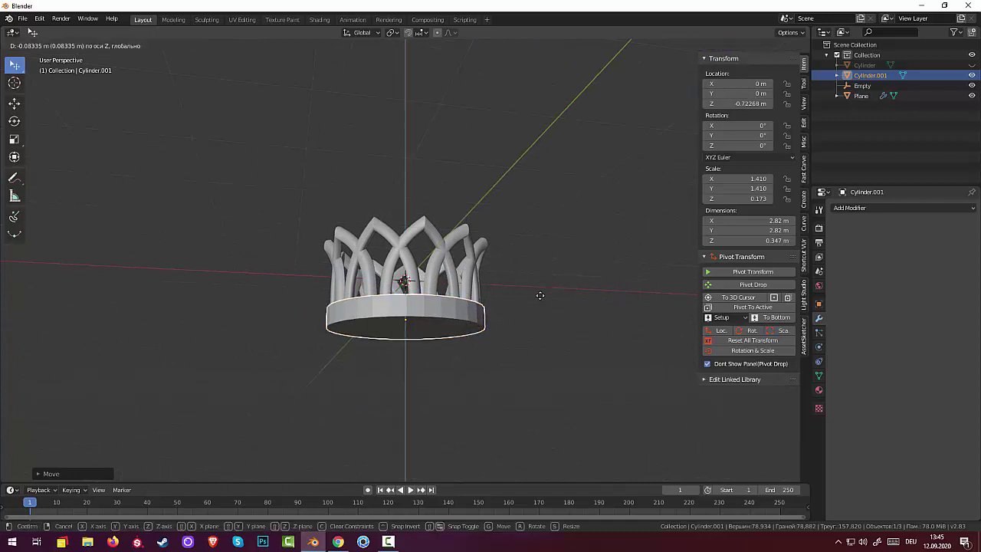
left_click(538, 297)
middle_click_drag(534, 293, 532, 341)
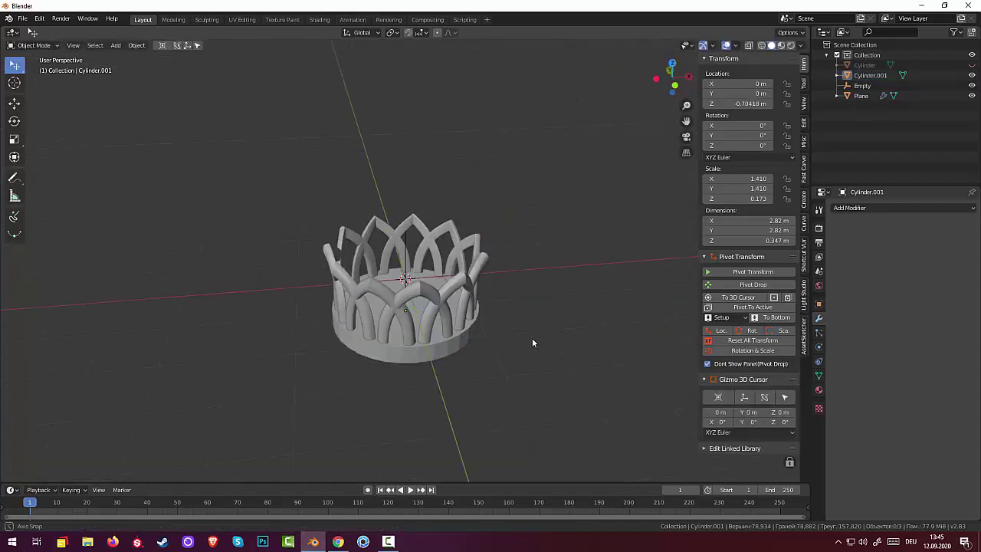
left_click(445, 351)
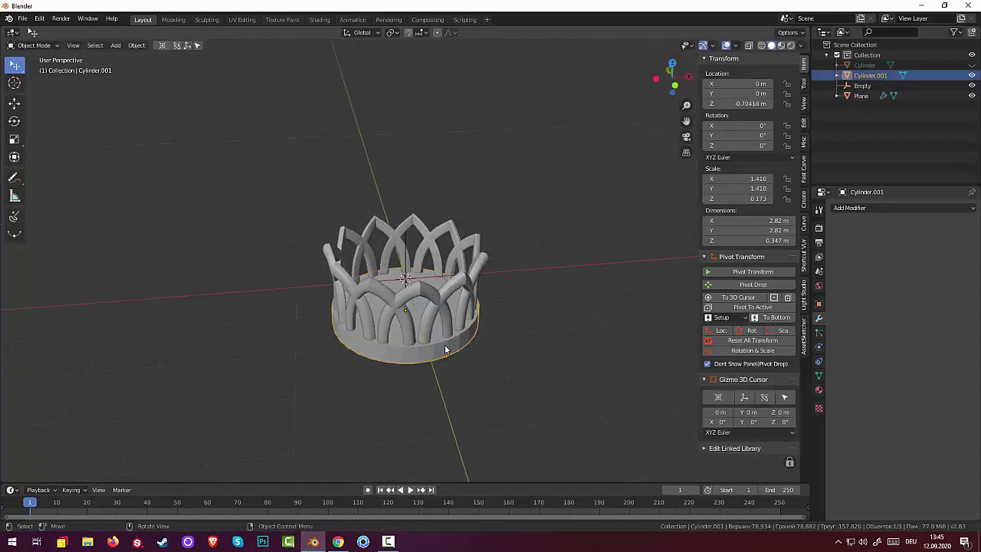
middle_click_drag(444, 349, 484, 358)
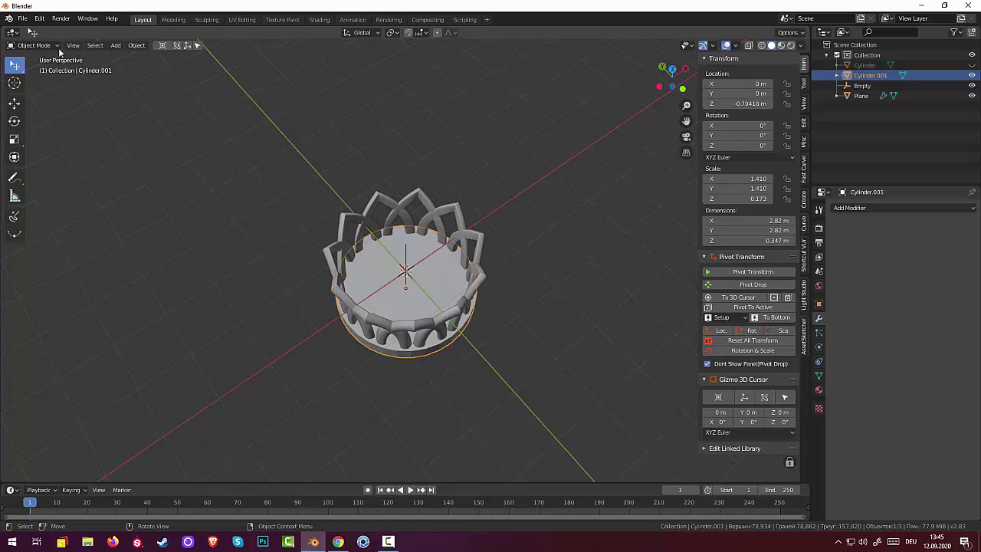
In Edit Mode with face select, select the disc's top and bottom cap faces
left_click(35, 45)
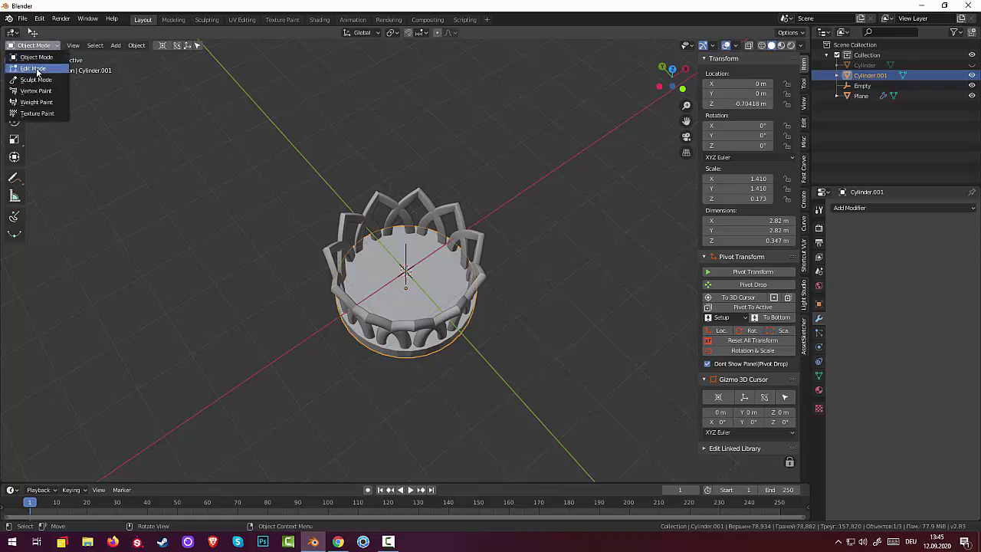
left_click(30, 68)
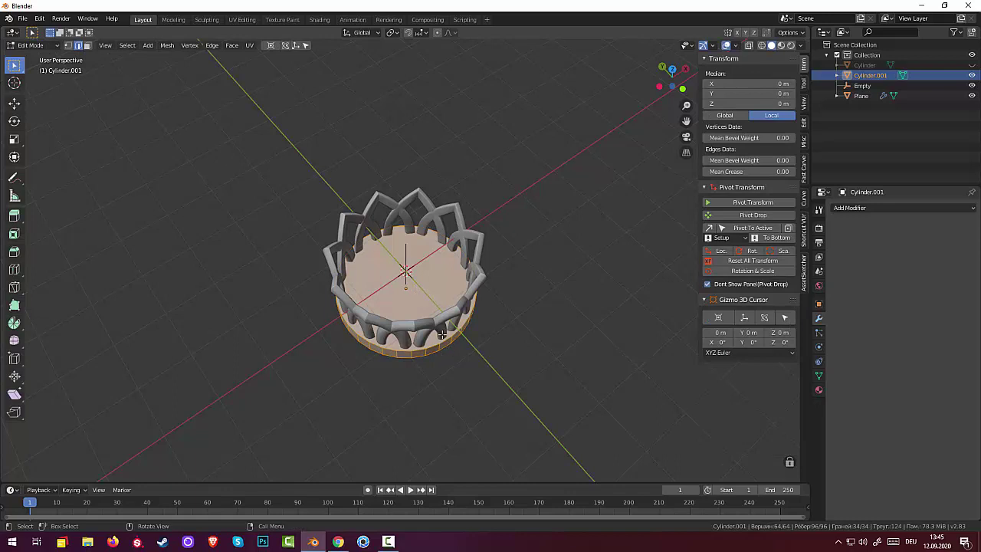
left_click(439, 304)
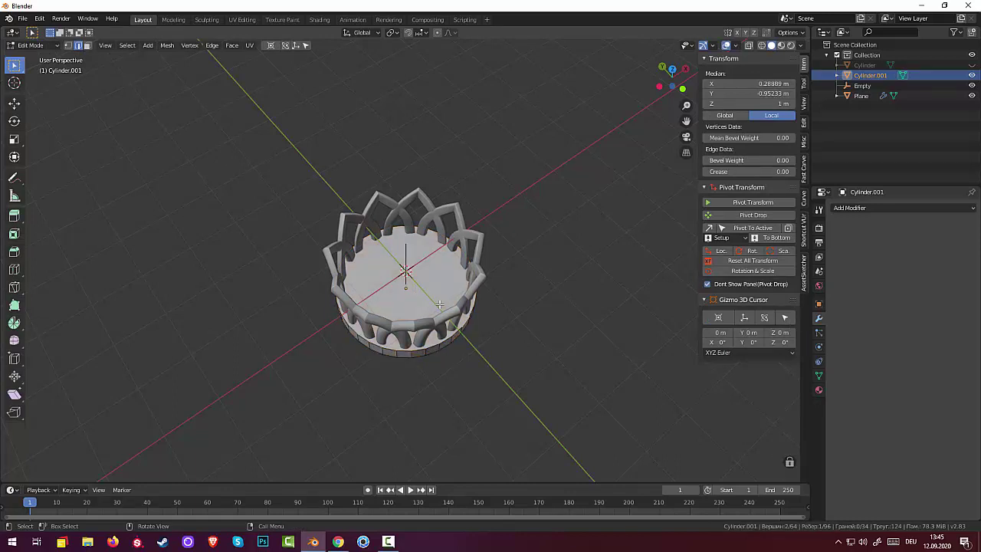
left_click(87, 45)
left_click(380, 290)
mouse_move(531, 383)
middle_mouse_down()
mouse_move(503, 263)
mouse_move(438, 265)
middle_mouse_up()
left_click(438, 268, "shift")
Inset the caps with the Bevel tool, then bridge the inner top and bottom faces to hollow the disc
mouse_move(572, 246)
middle_mouse_down()
mouse_move(547, 357)
mouse_move(543, 250)
middle_mouse_up()
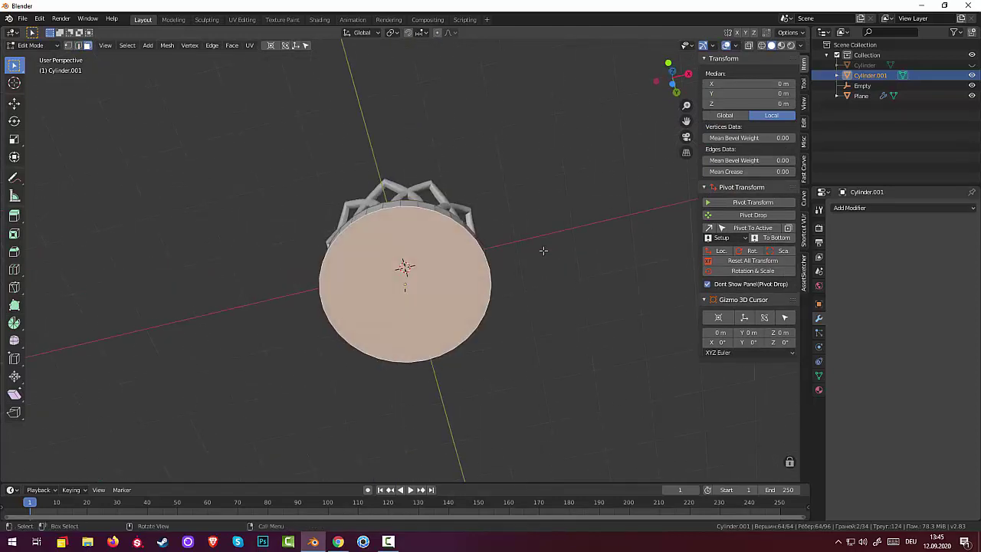
left_click(13, 252)
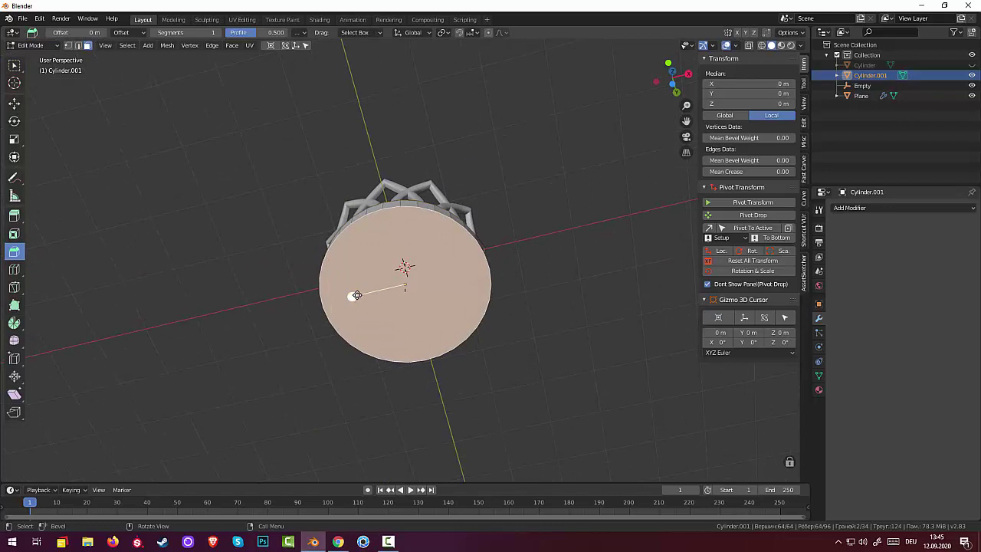
left_click_drag(341, 298, 338, 301)
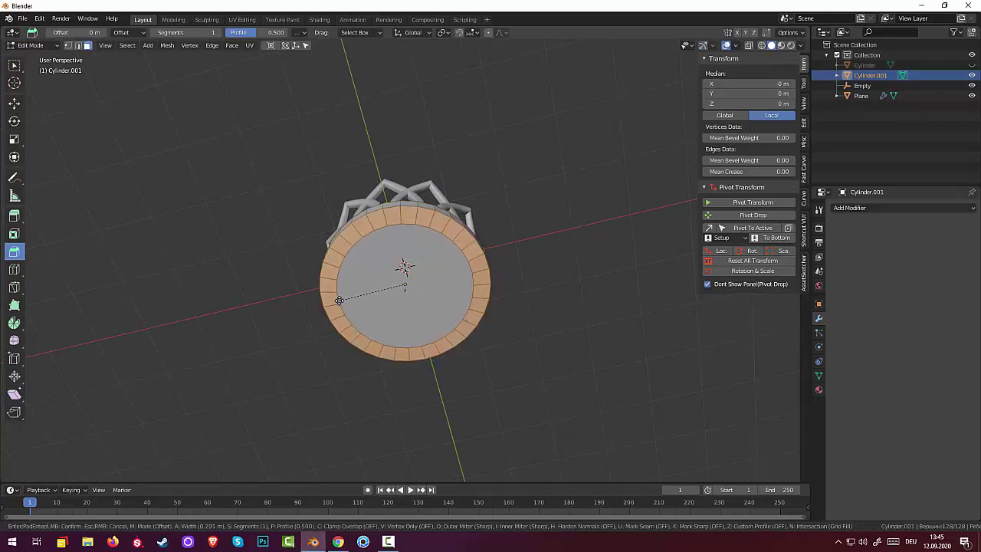
left_click(339, 300)
mouse_move(541, 284)
middle_mouse_down()
mouse_move(567, 338)
mouse_move(524, 409)
middle_mouse_up()
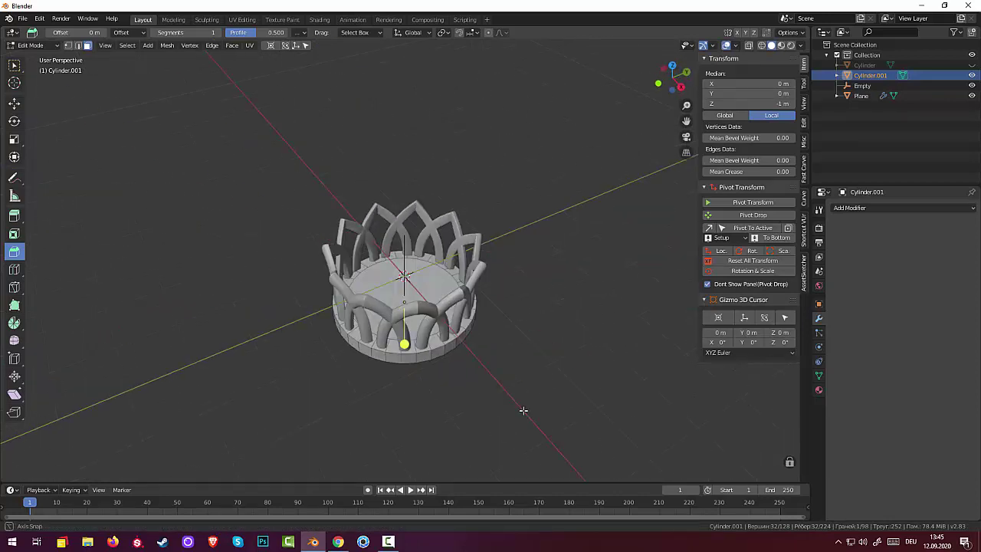
left_click(389, 269, "shift")
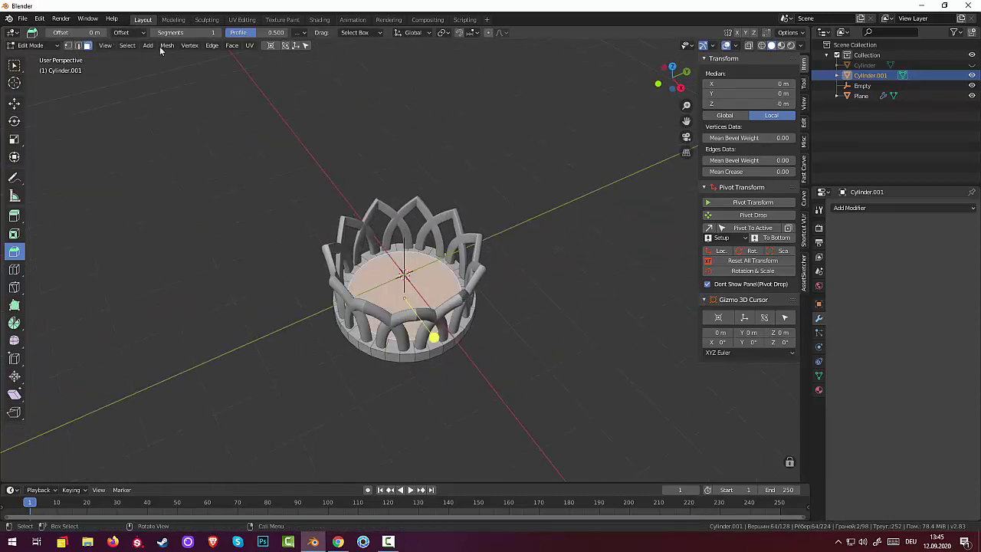
left_click(211, 45)
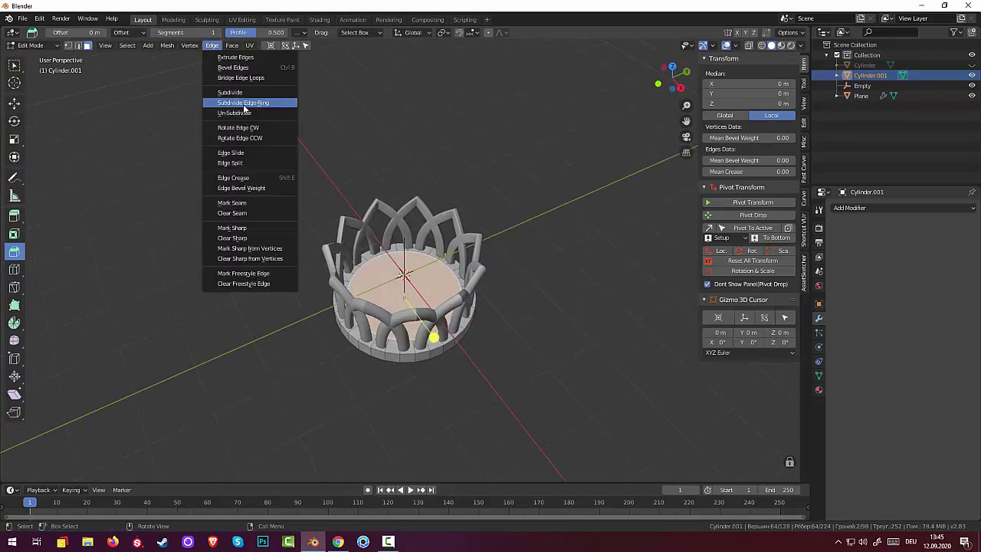
left_click(246, 79)
Add a first edge loop cut around the ring base
left_click(594, 348)
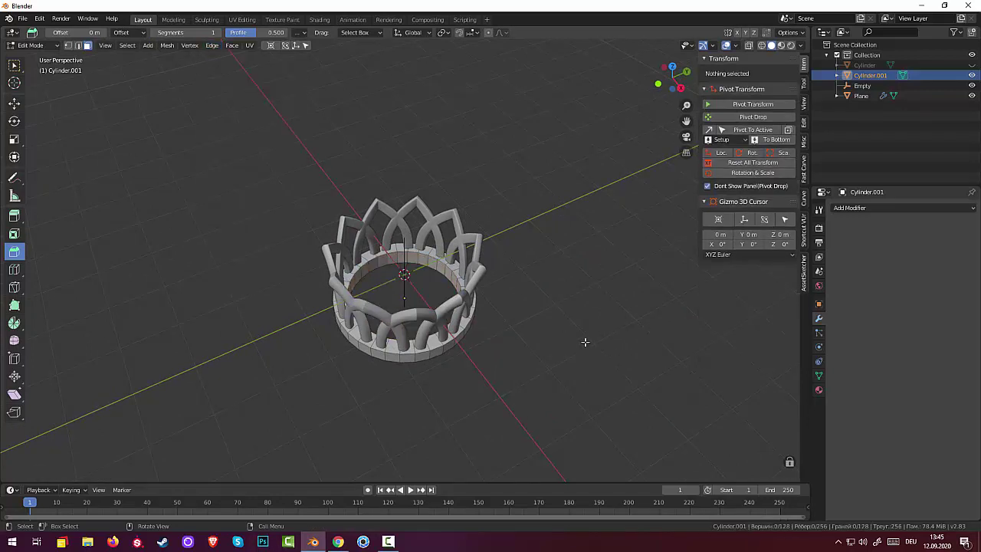
middle_click_drag(585, 340, 586, 274)
left_click(439, 316)
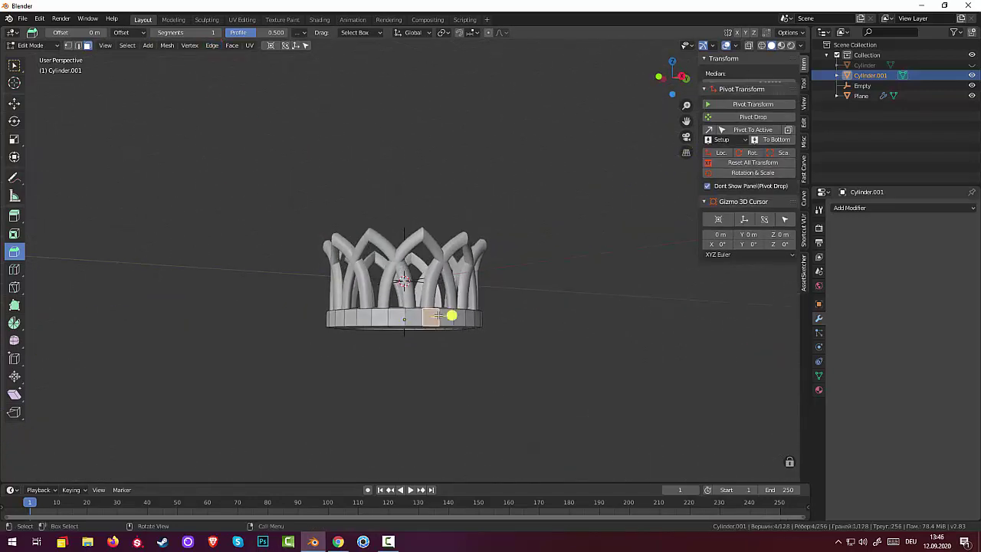
middle_click_drag(438, 316, 438, 340)
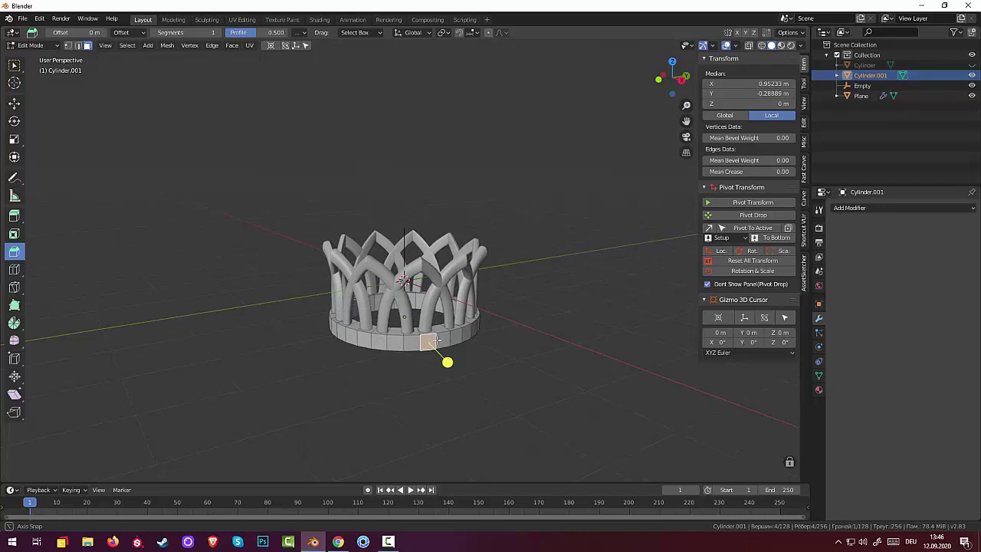
key("ctrl")
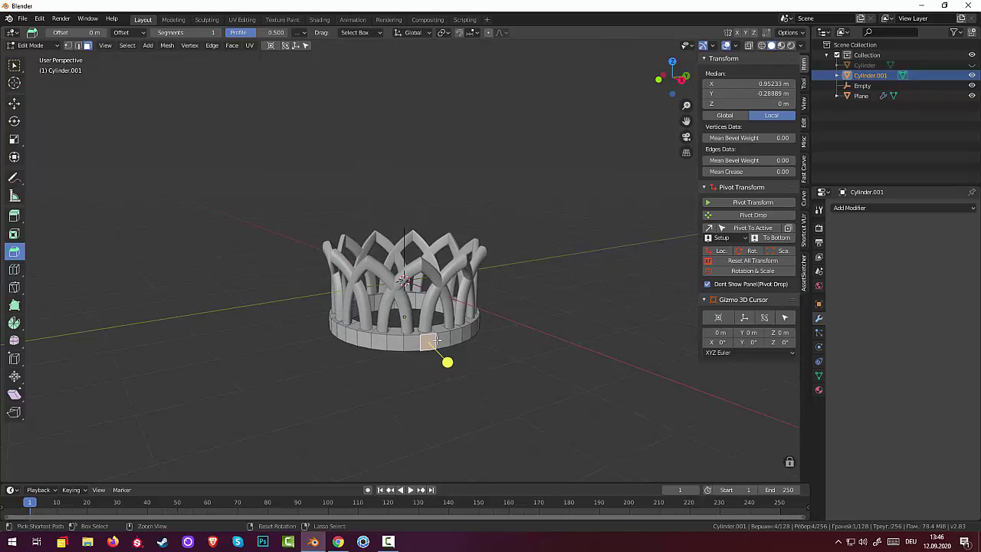
key("ctrl+r")
left_click(435, 338)
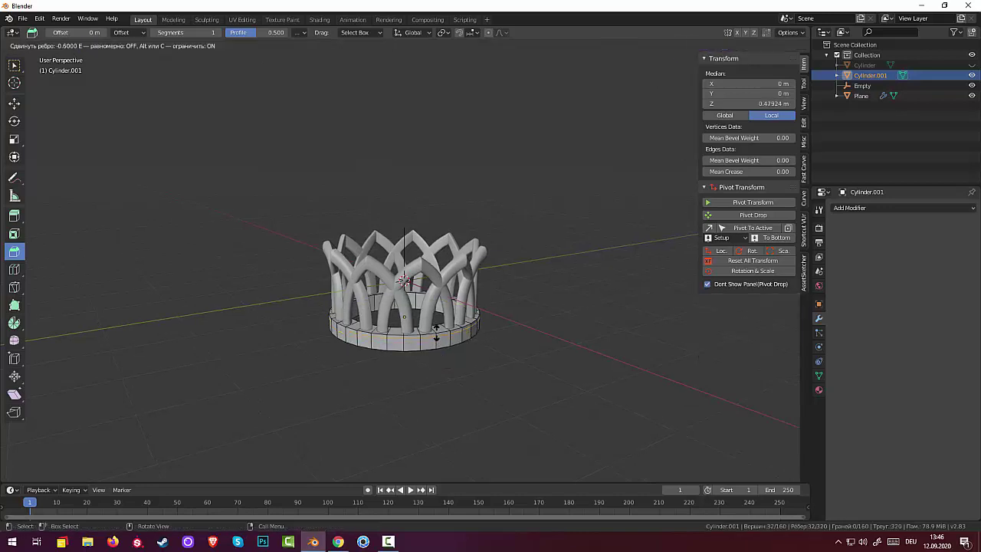
left_click(435, 331)
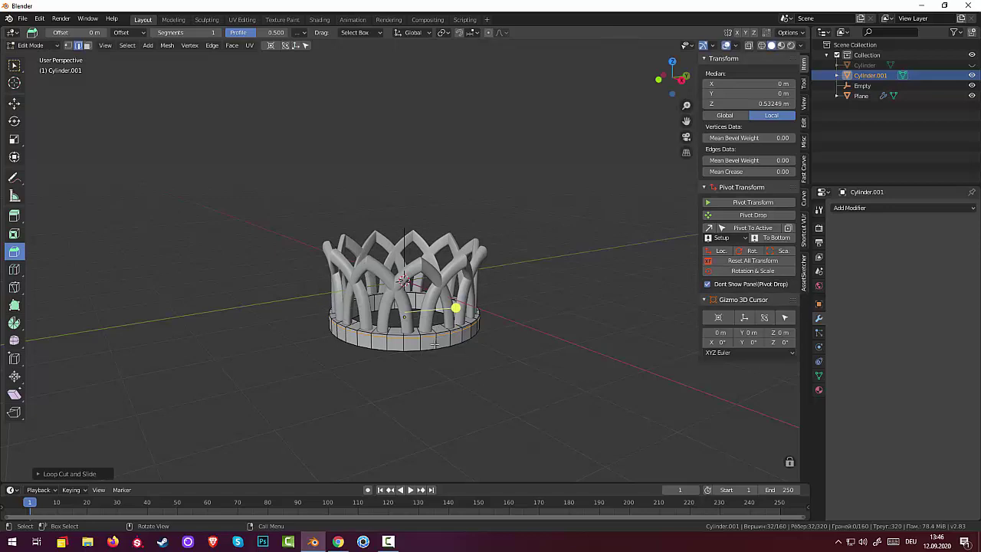
Add a second edge loop cut around the ring base
left_click(435, 343)
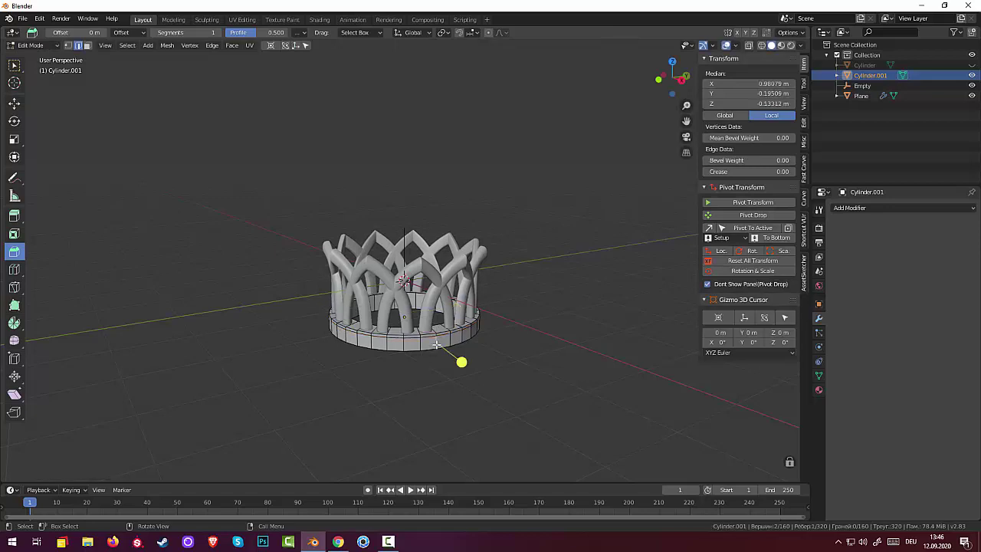
key("ctrl+r")
left_click(436, 344)
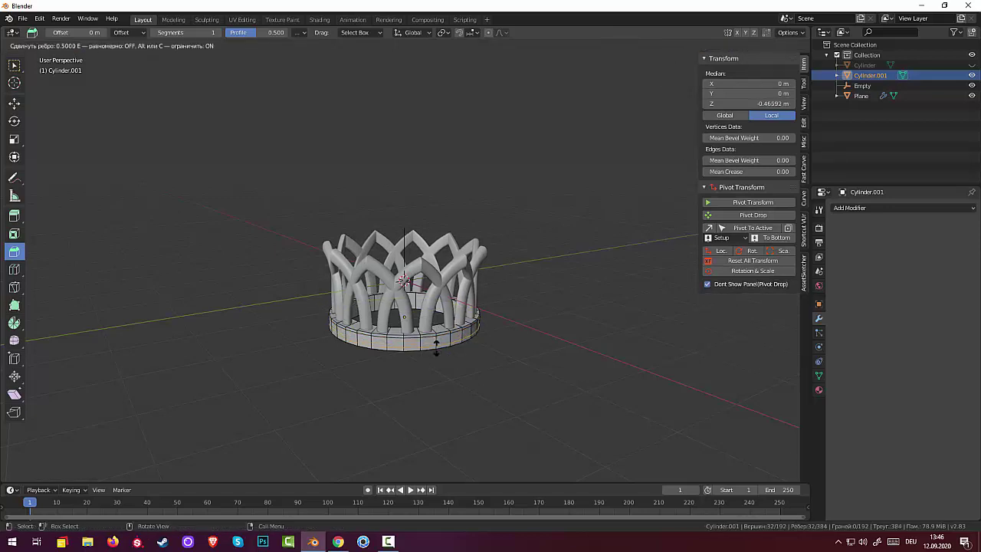
left_click(435, 343)
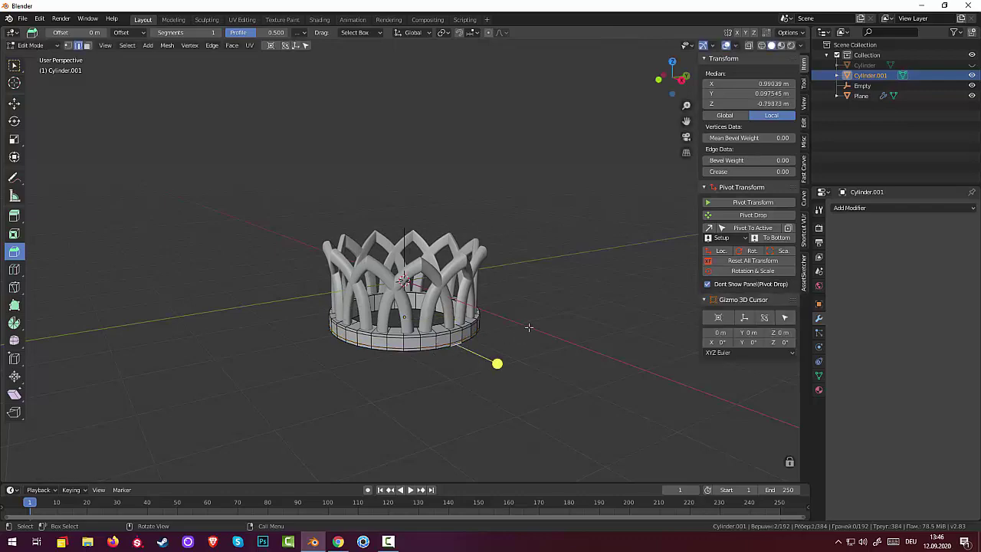
mouse_move(498, 364)
middle_mouse_down()
mouse_move(547, 390)
mouse_move(441, 315)
middle_mouse_up()
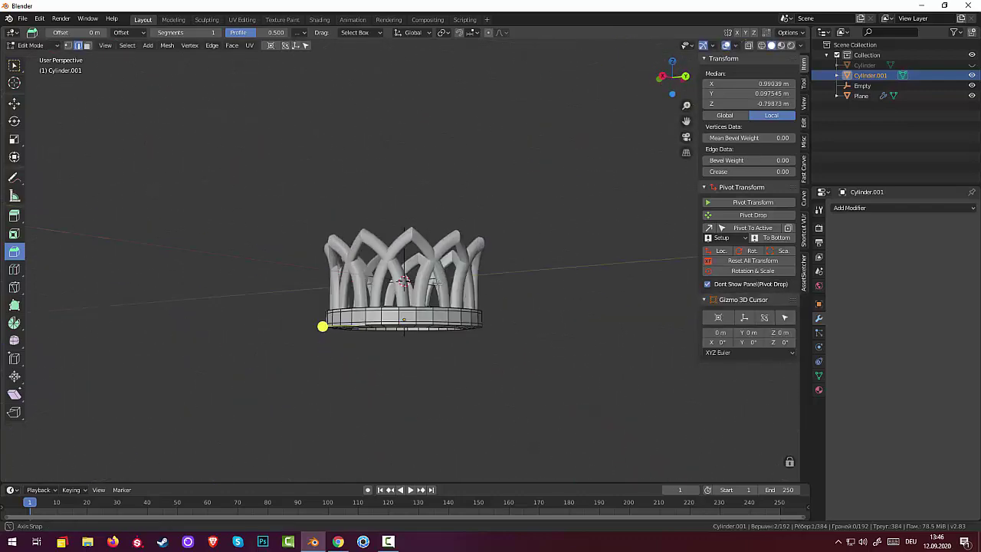
scroll(441, 315, "down", 3)
scroll(441, 315, "down", 1)
scroll(462, 307, "up", 2)
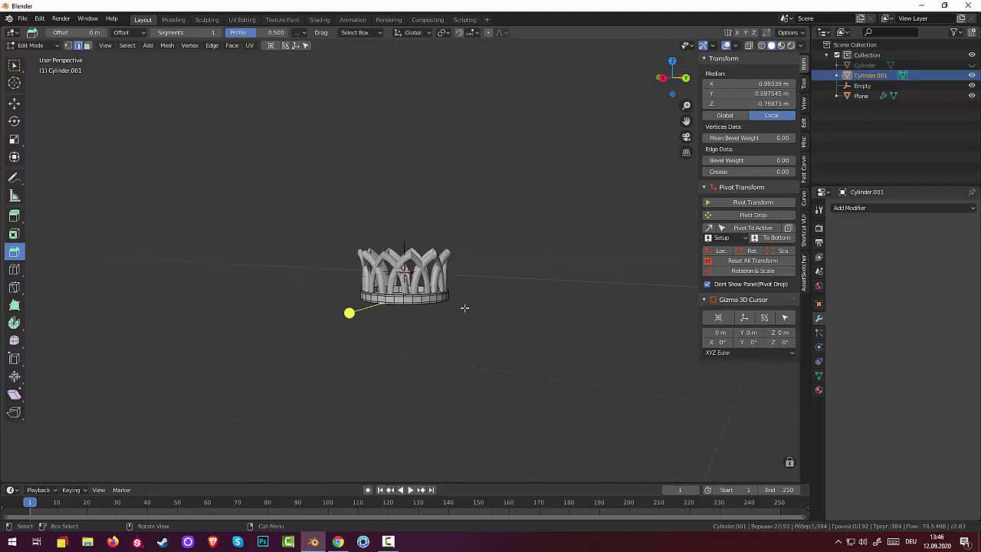
scroll(463, 306, "up", 1)
Set where new objects appear from the Shift+S snap menu, then bring up the Add Mesh list
key("shift")
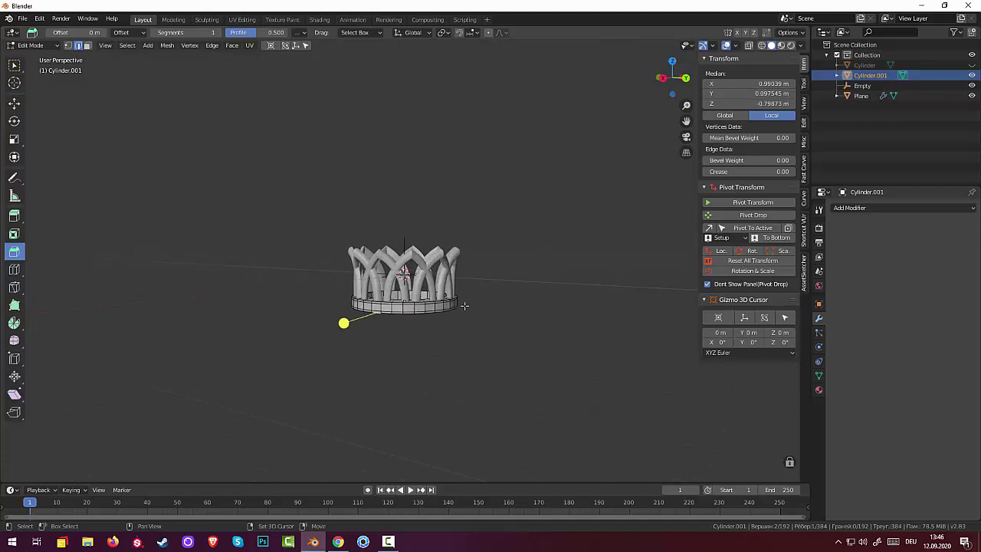
key("shift+s")
left_click(640, 264)
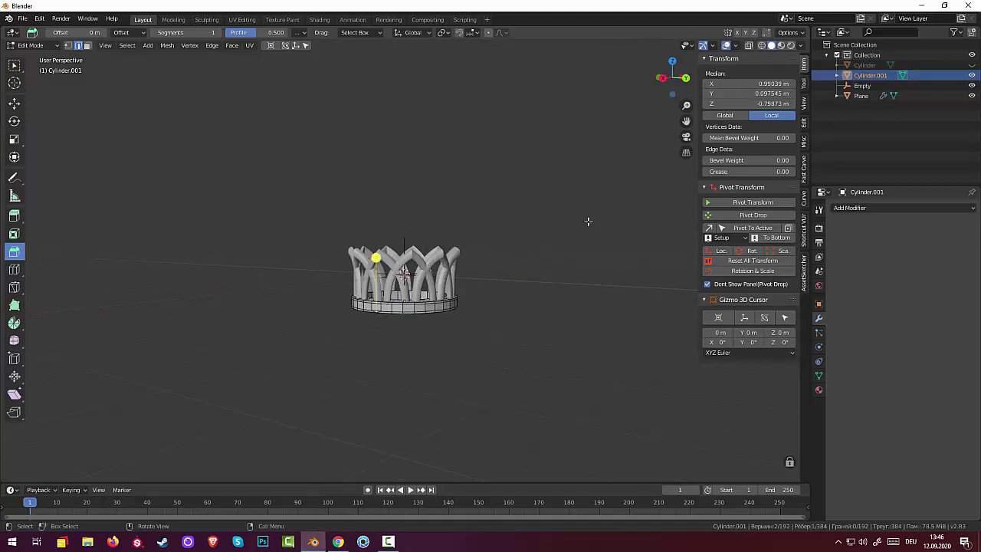
key("shift+a")
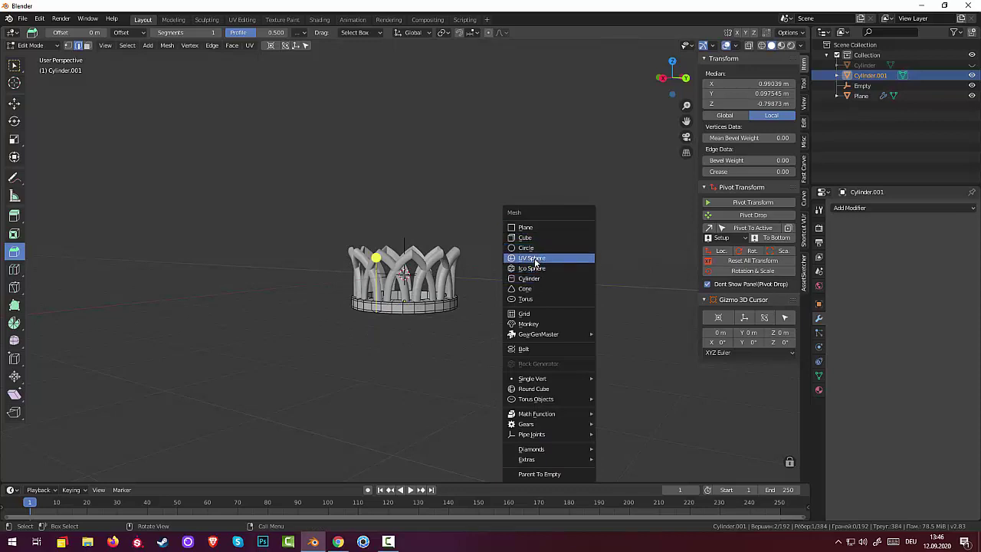
Add a UV sphere, raise it along Z above the crown, and double its size
left_click(535, 258)
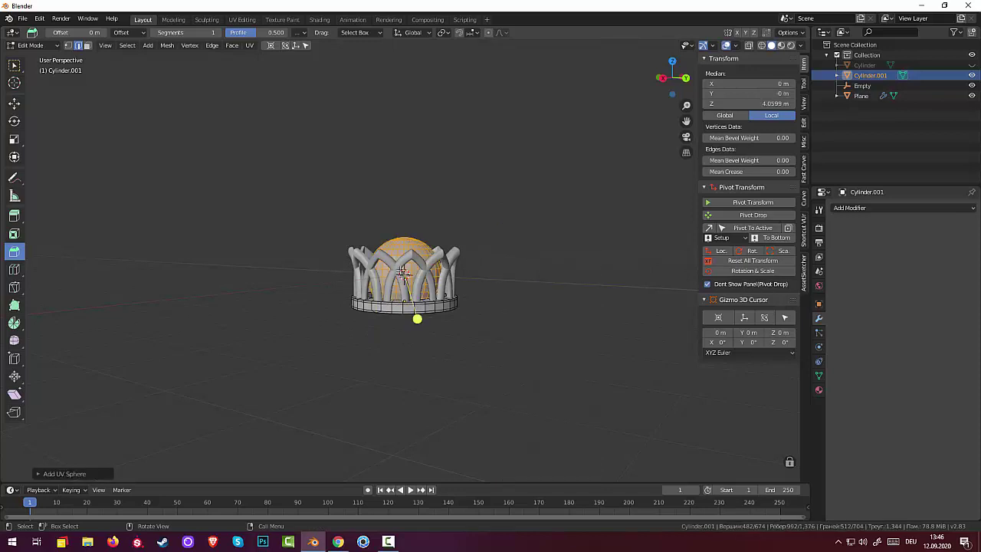
left_click_drag(14, 65, 46, 68)
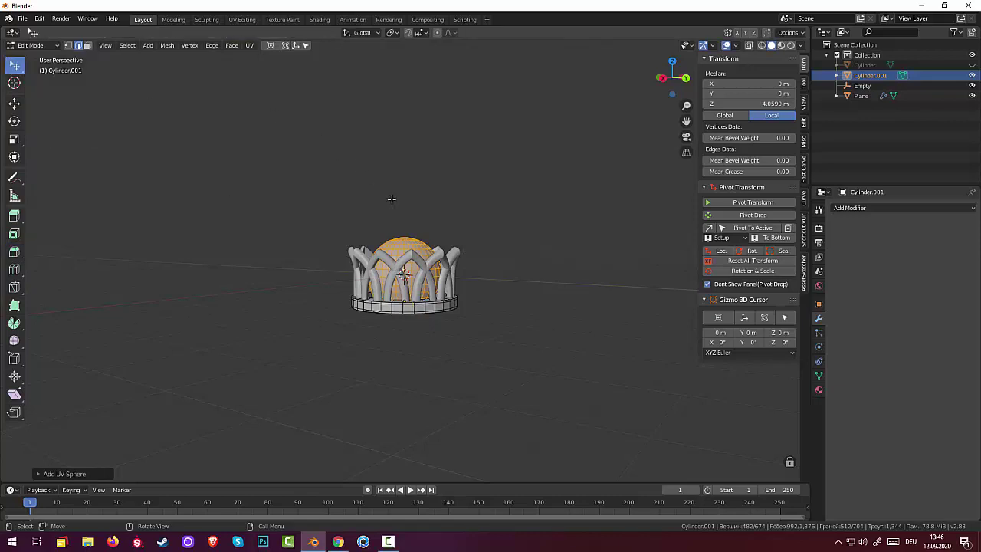
key("g")
key("z")
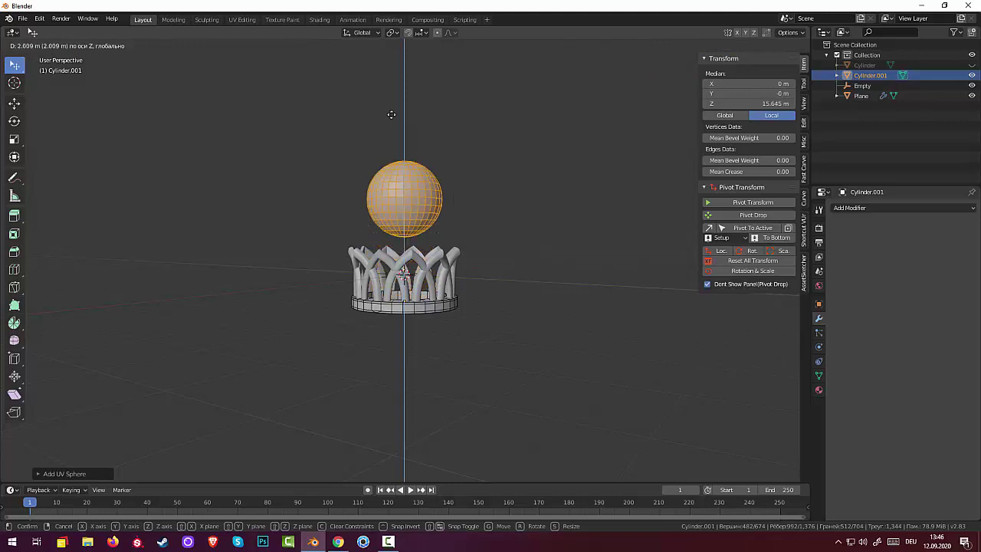
left_click(392, 85)
key("s")
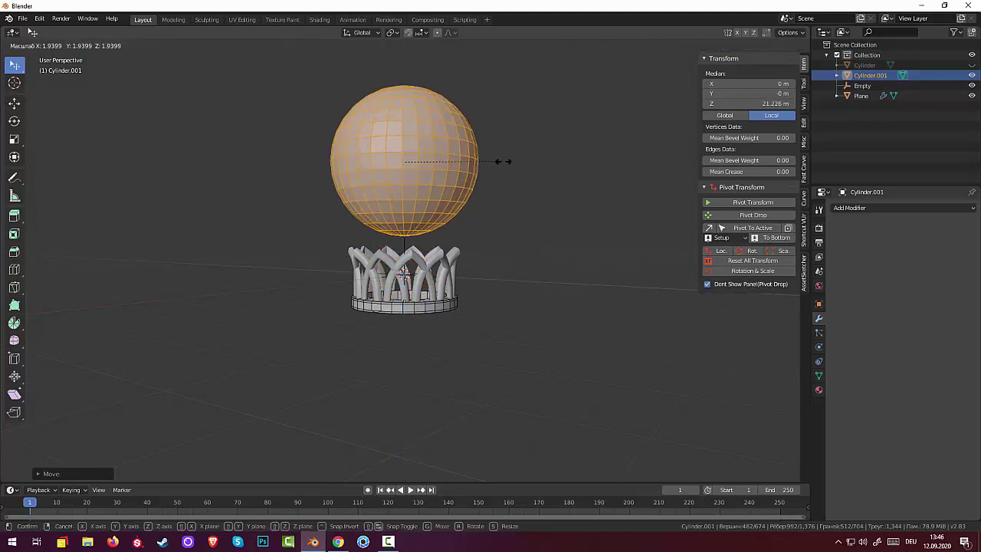
left_click(513, 175)
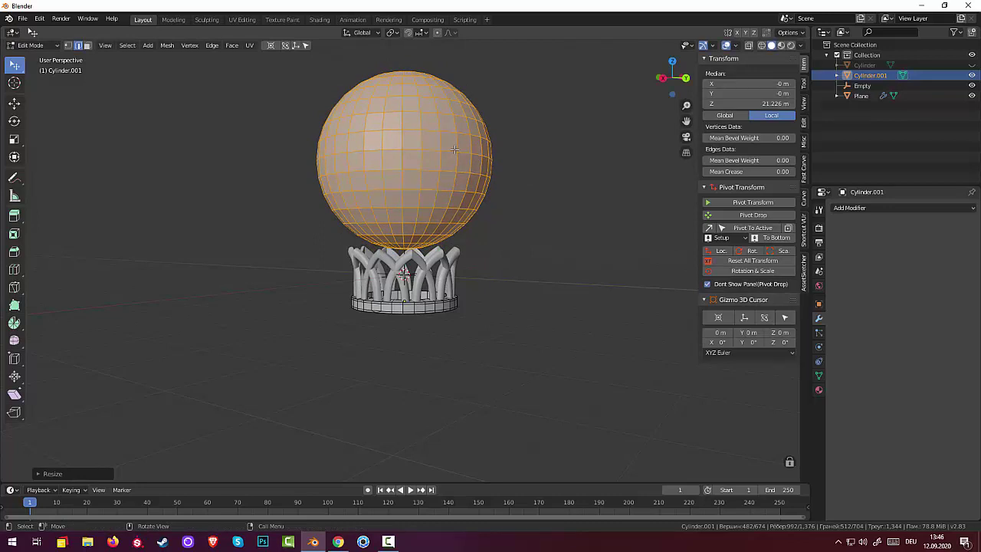
Lower the enlarged sphere along Z onto the crown and shrink it slightly
key("g")
key("z")
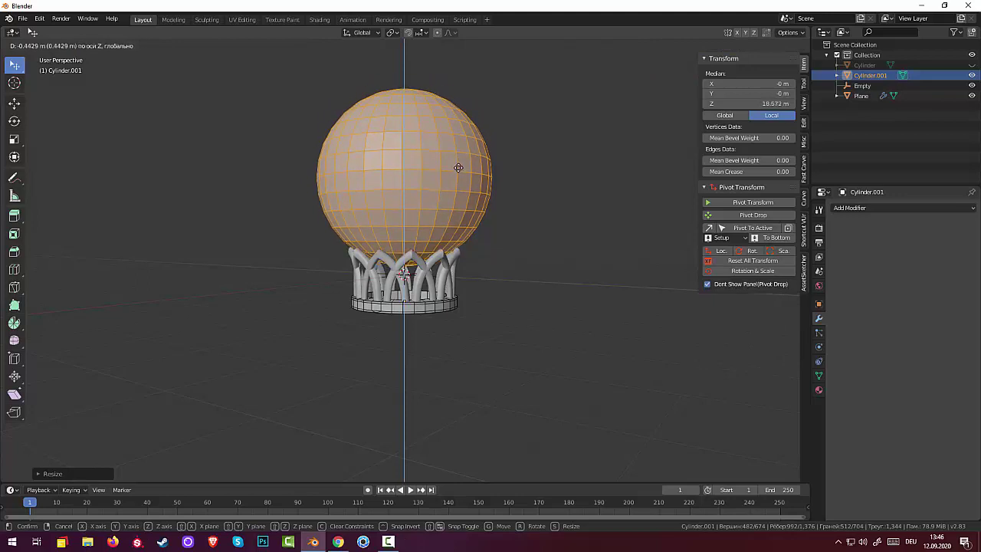
left_click(459, 168)
scroll(562, 171, "down", 4)
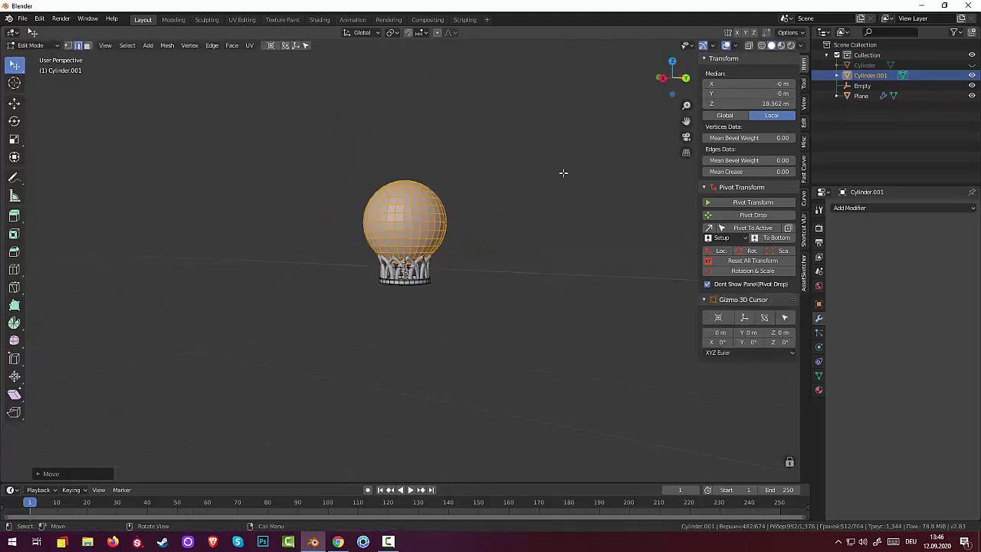
scroll(562, 172, "down", 2)
mouse_move(561, 184)
middle_mouse_down()
mouse_move(566, 246)
mouse_move(556, 212)
mouse_move(527, 227)
middle_mouse_up()
scroll(524, 233, "up", 3)
scroll(526, 229, "up", 1)
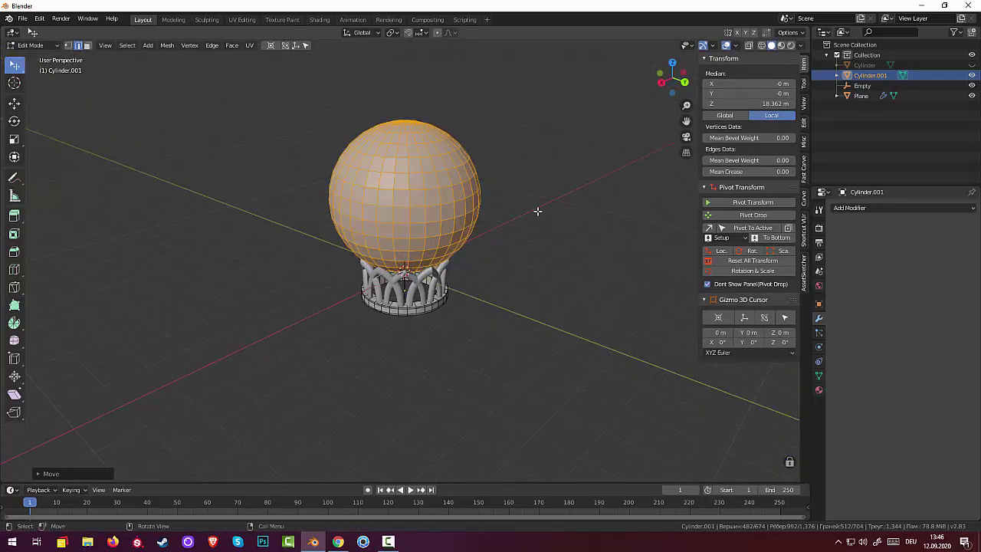
key("s")
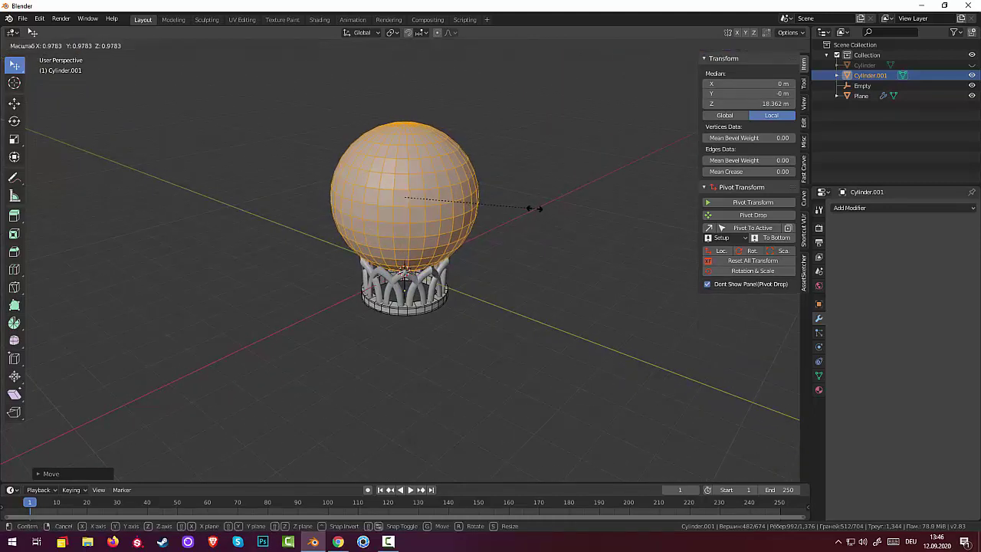
left_click(519, 217)
middle_click_drag(519, 217, 528, 179)
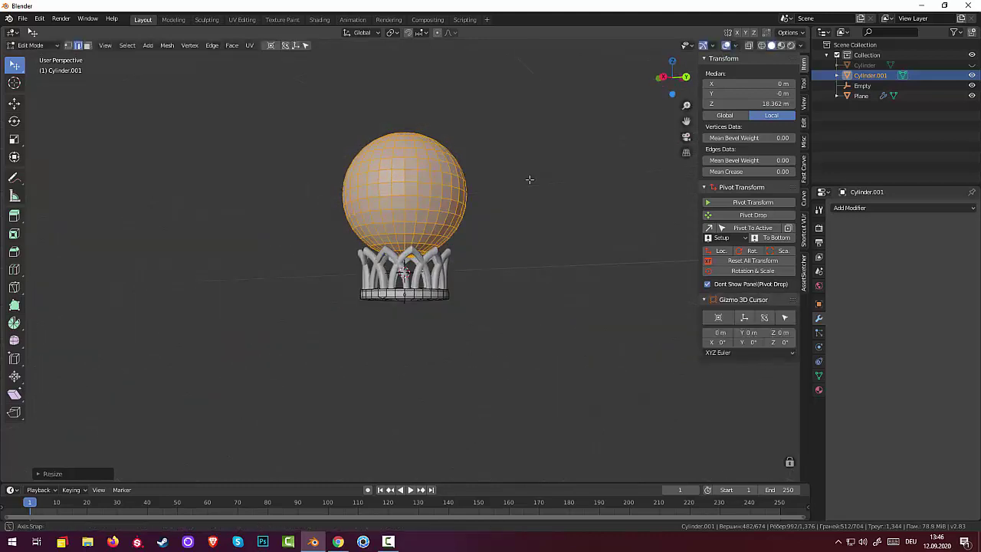
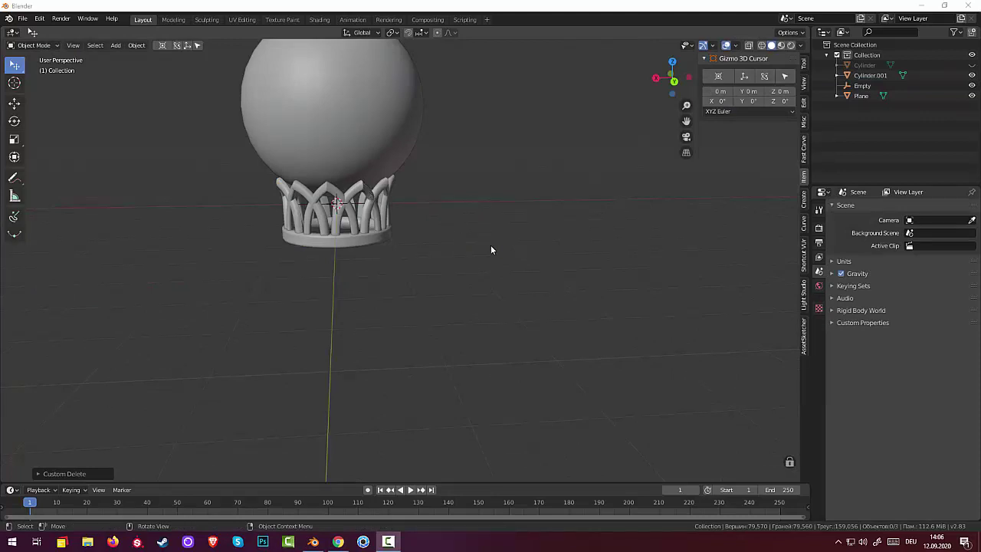
Add a new plane and slide it along X to -4.5519 m beside the globe's crown base
key("shift+a")
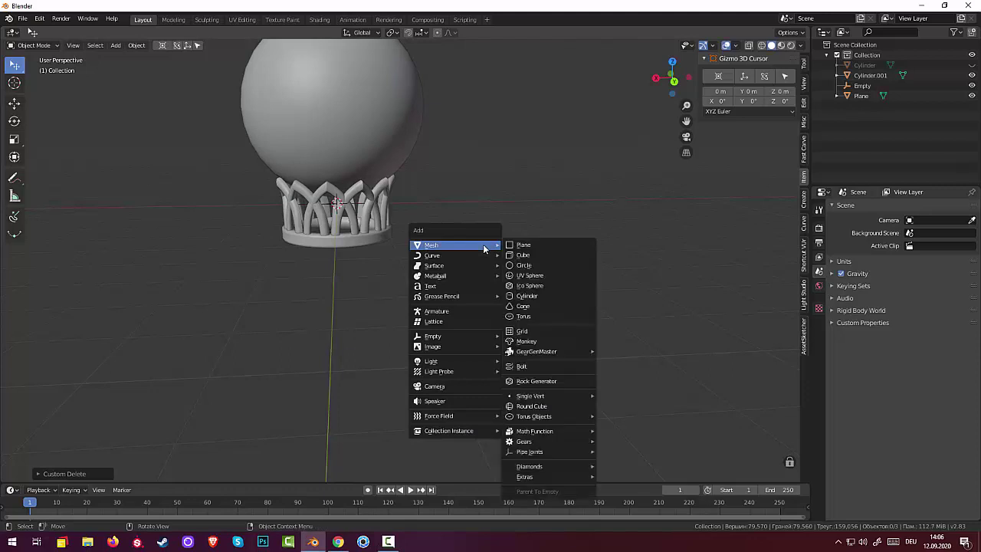
left_click(532, 246)
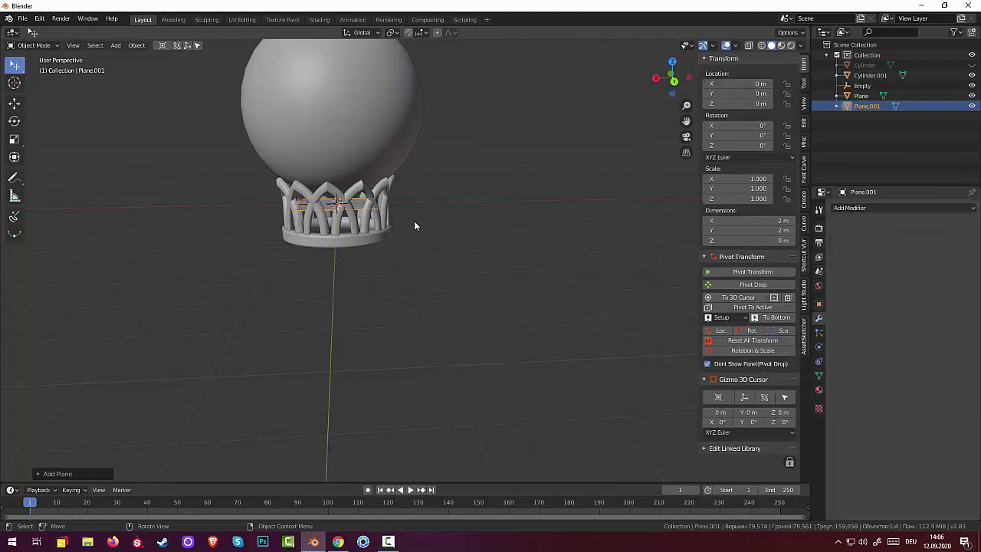
key("g")
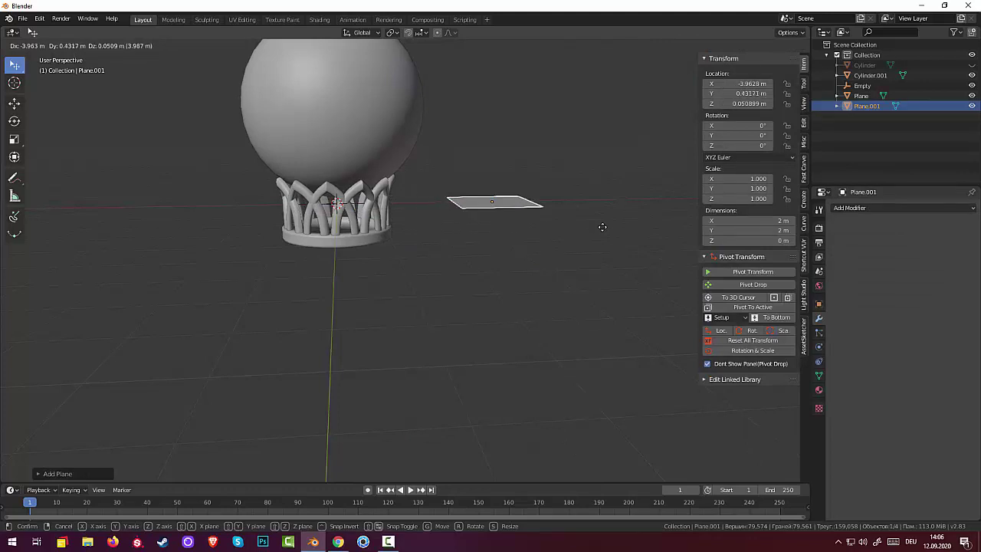
key("x")
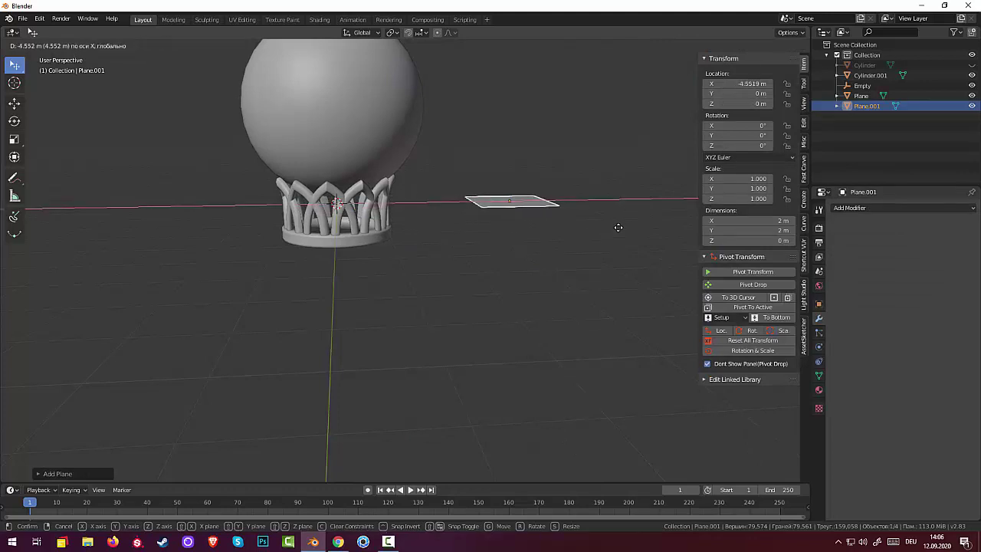
left_click(613, 227)
middle_click_drag(606, 227, 591, 276)
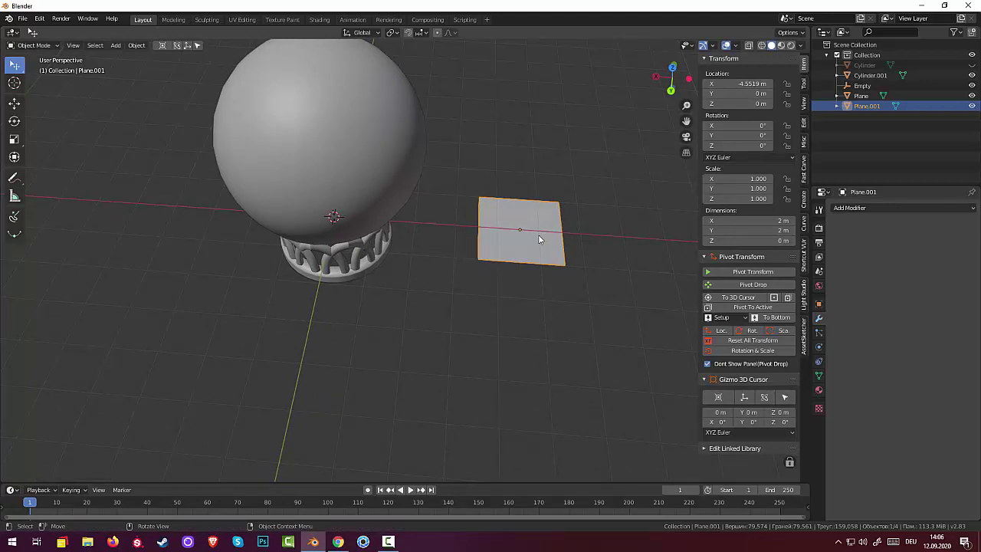
middle_click_drag(541, 233, 549, 227)
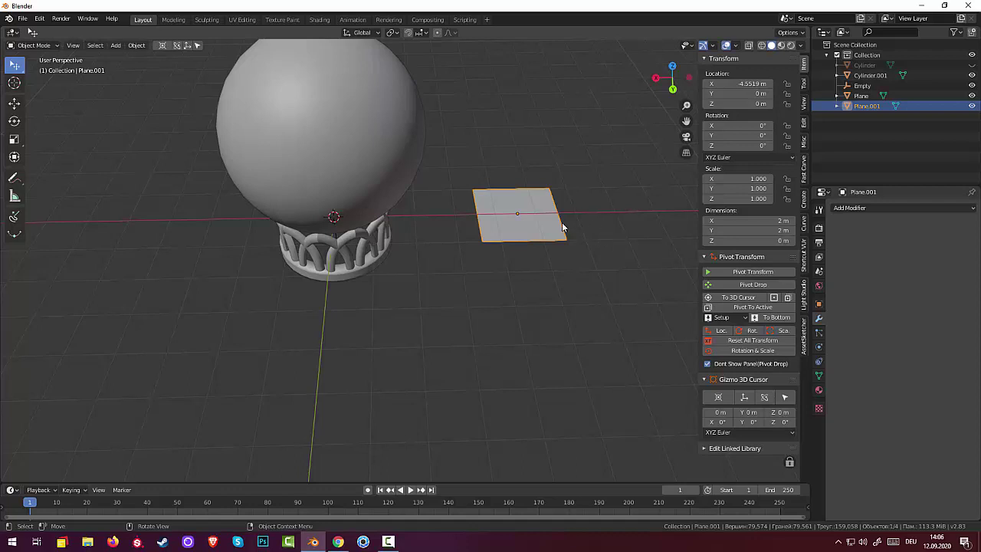
In Edit Mode, extrude the plane upward 0.3189 m into a slab
left_click(33, 45)
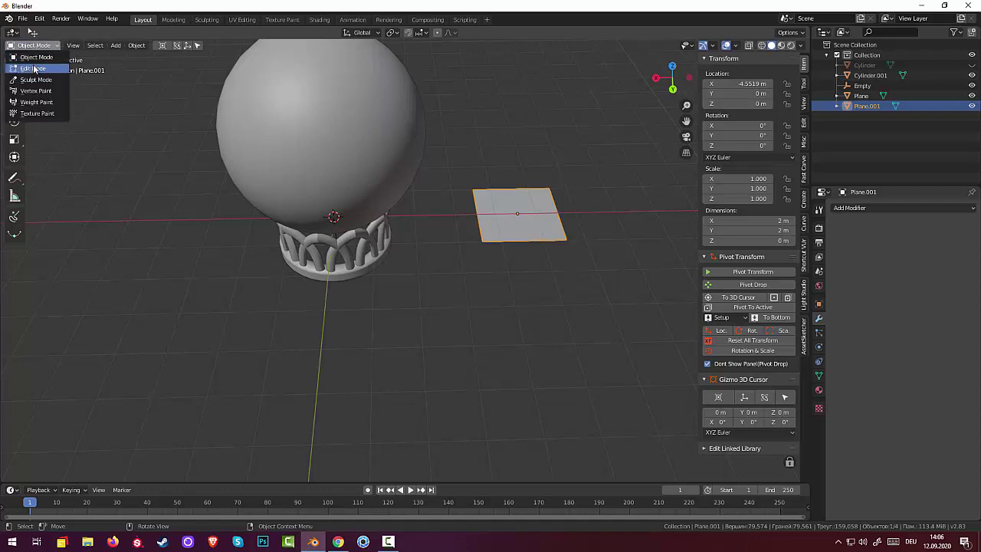
left_click(34, 69)
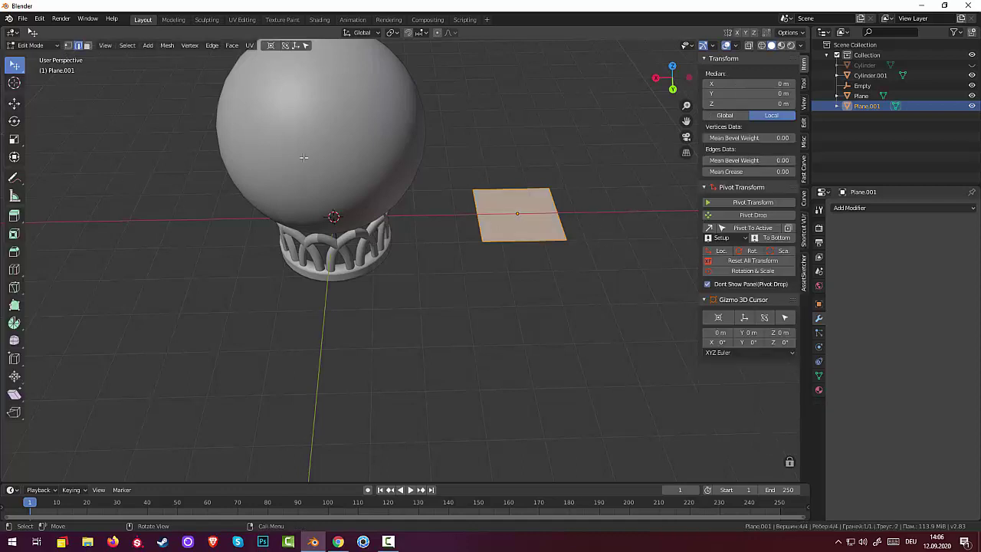
key("e")
left_click(523, 243)
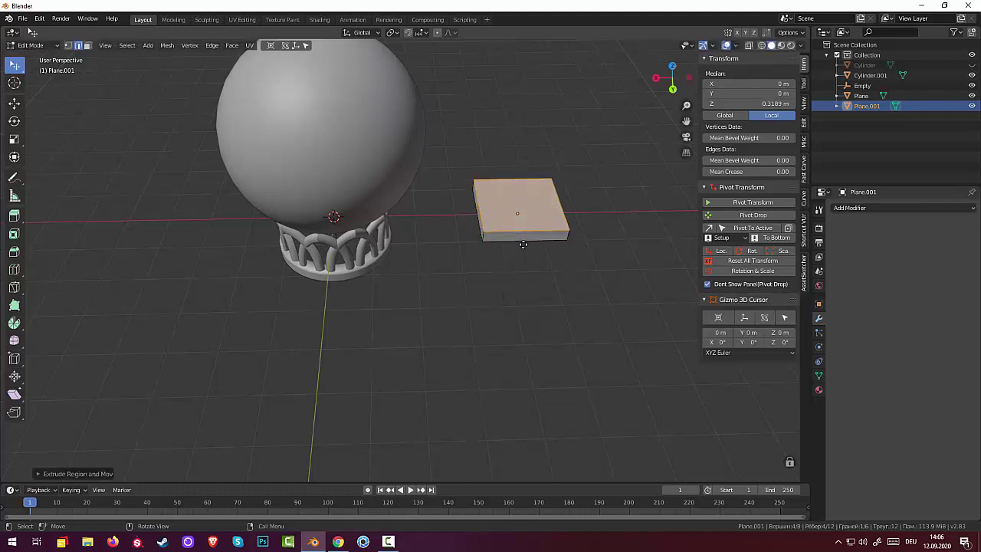
scroll(536, 258, "up", 2)
scroll(536, 258, "up", 2)
middle_click_drag(536, 258, 528, 269)
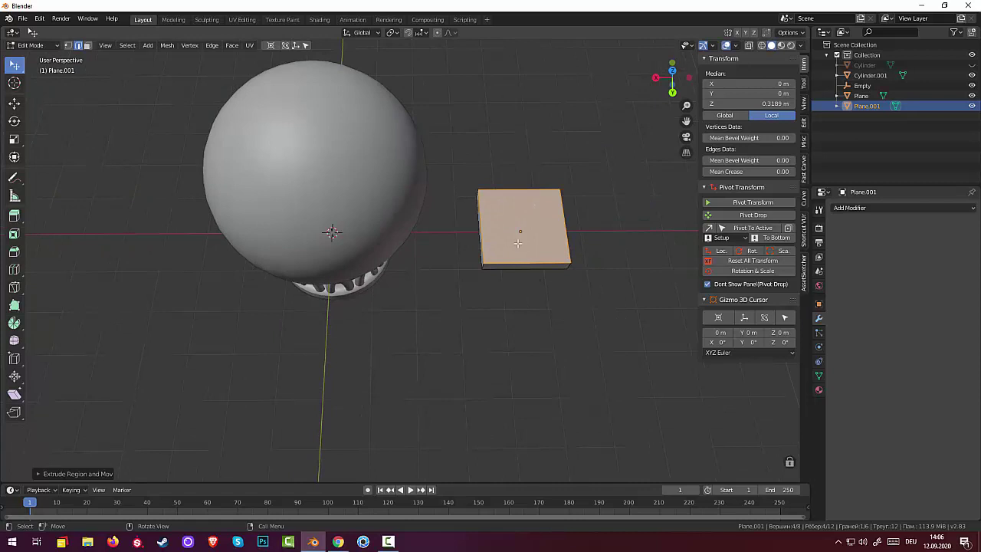
Add two loop cuts across the slab, slid near its opposite sides
key("ctrl+r")
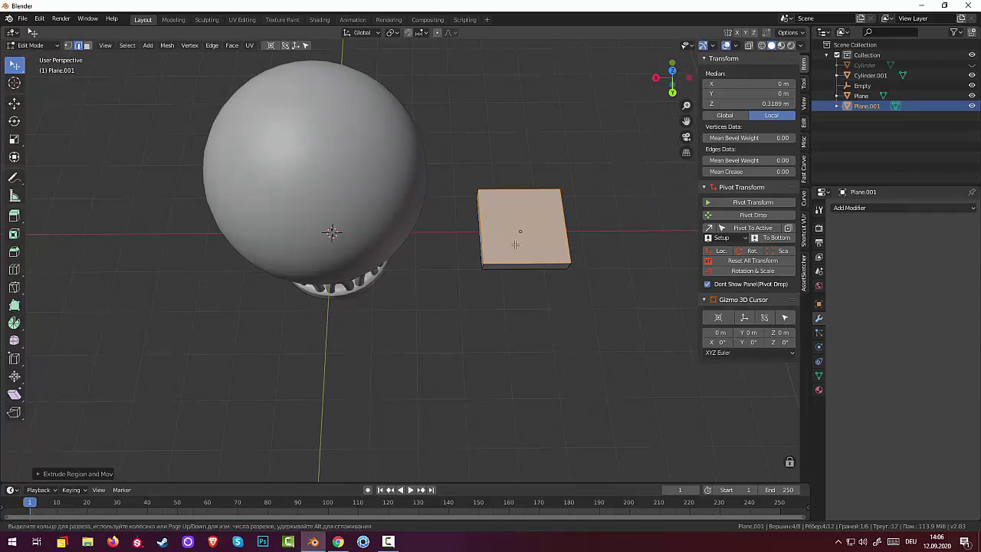
left_click(515, 244)
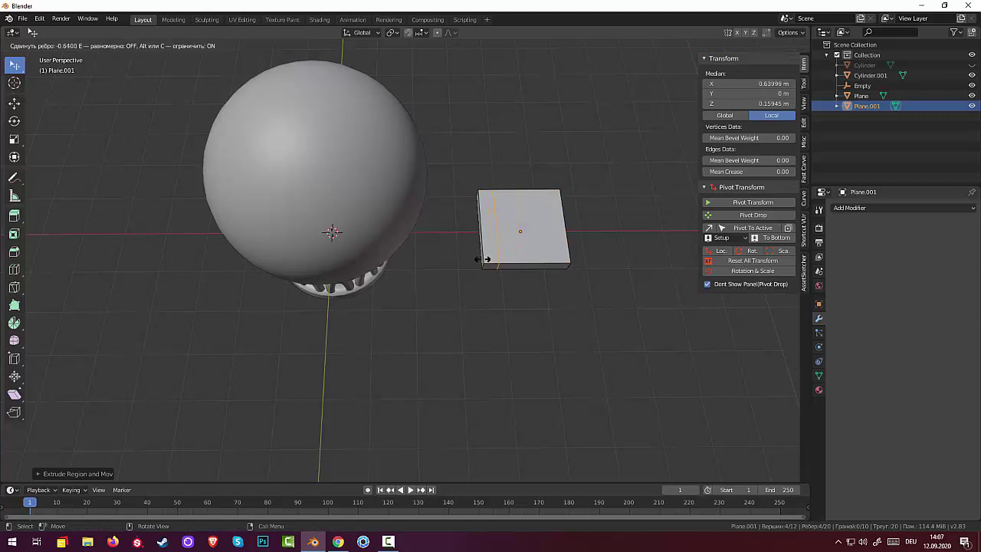
left_click(483, 259)
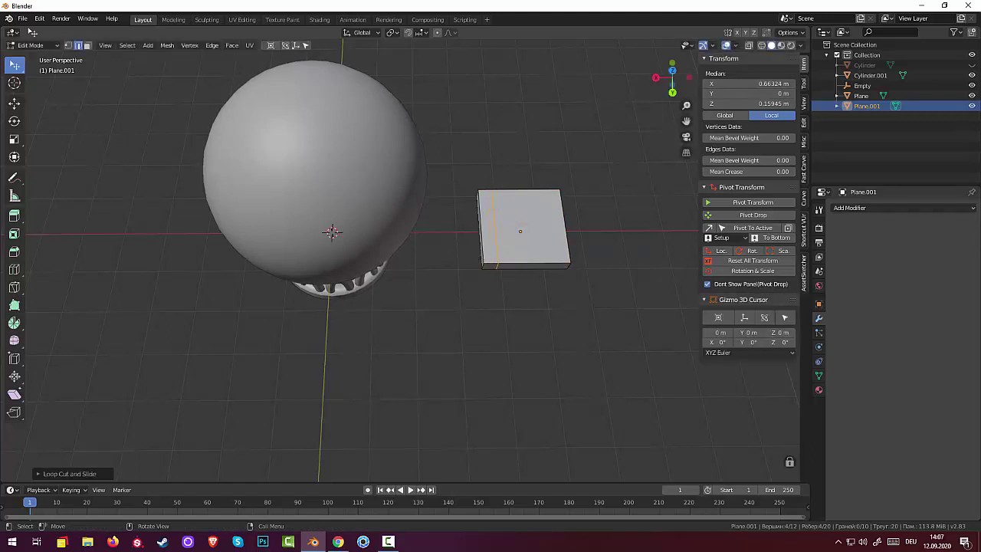
key("ctrl+r")
left_click(571, 259)
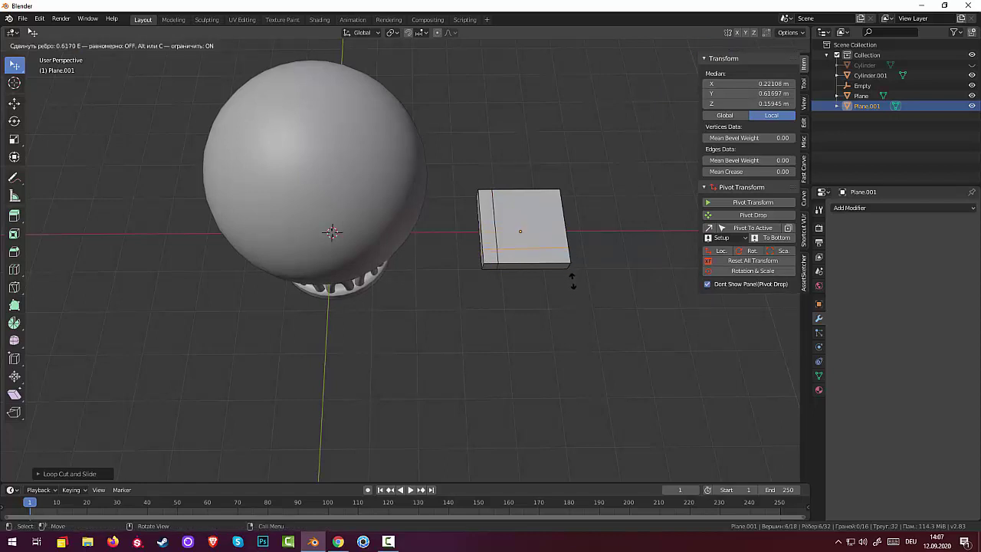
left_click(571, 282)
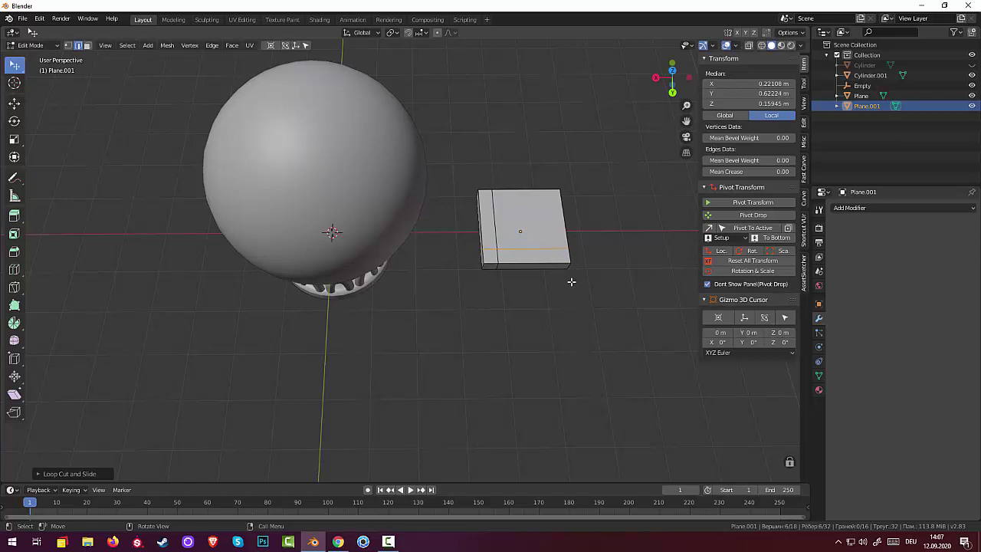
key("KP_7")
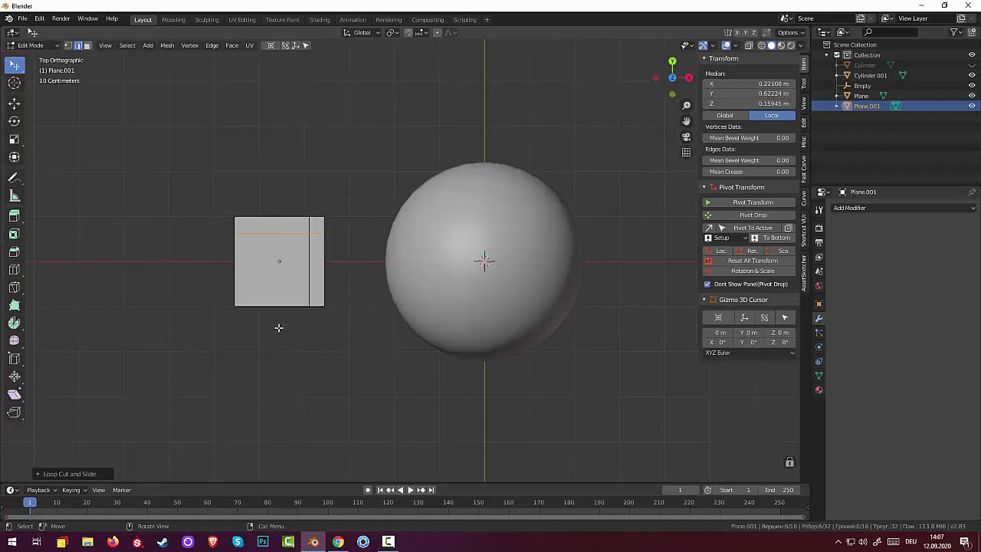
Move the selected edge loop along Y to sit near the slab's top side
scroll(278, 327, "up", 1)
key("g")
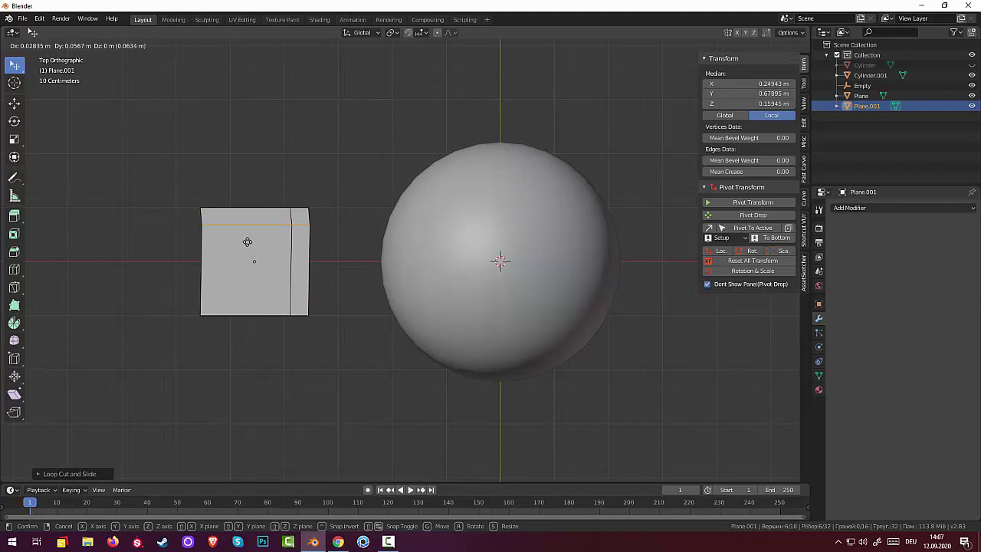
key("y")
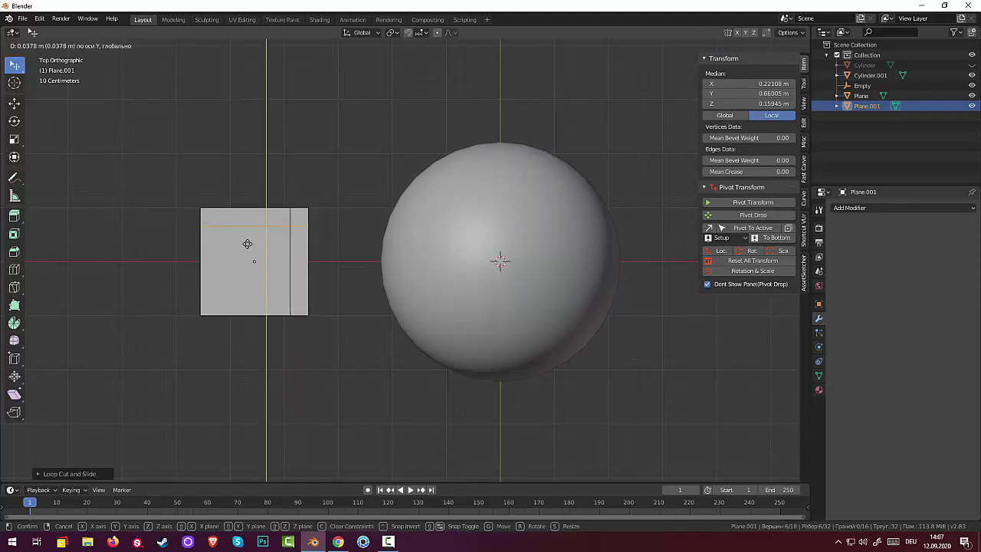
left_click(247, 244)
Add two more loop cuts, one near the left side and one near the bottom side
key("ctrl")
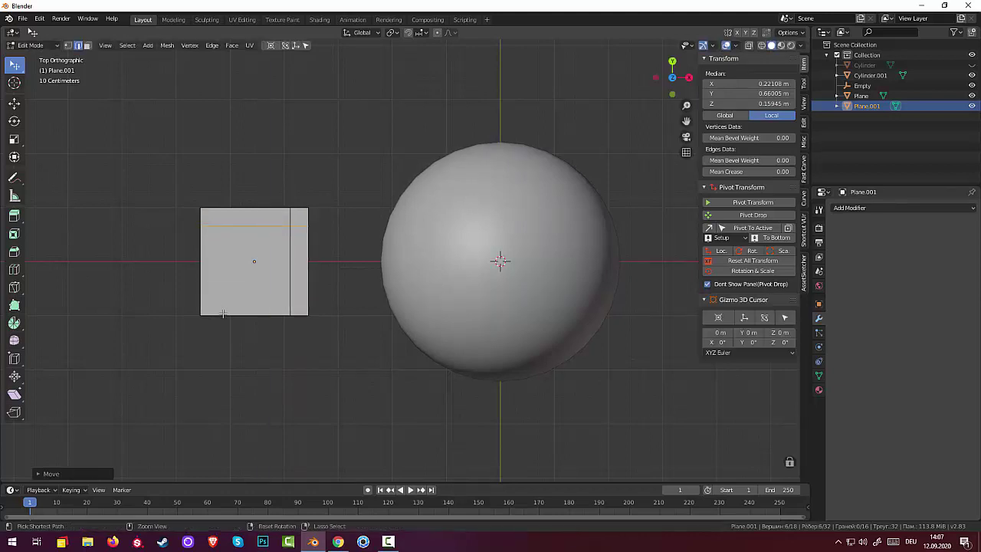
key("ctrl+r")
left_click(222, 313)
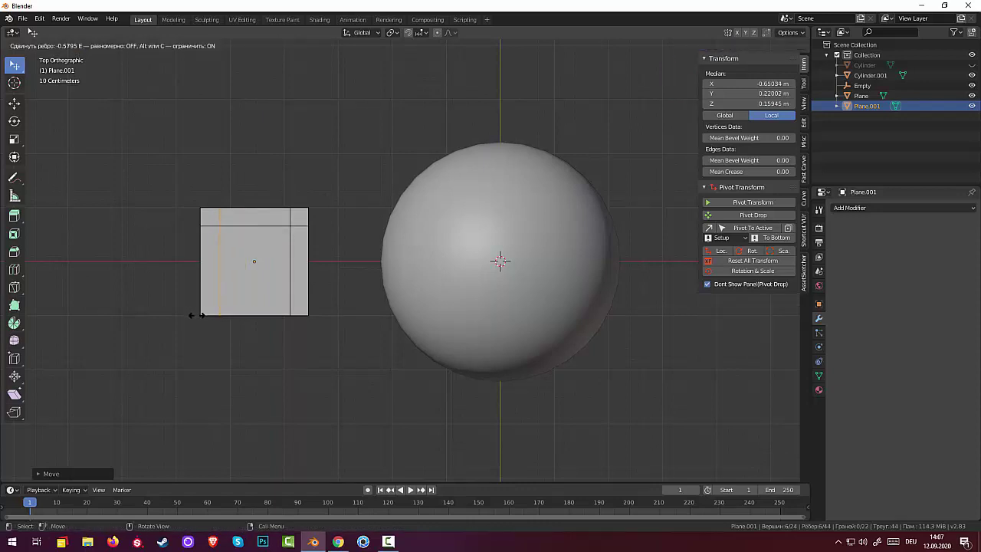
left_click(196, 315)
key("ctrl+r")
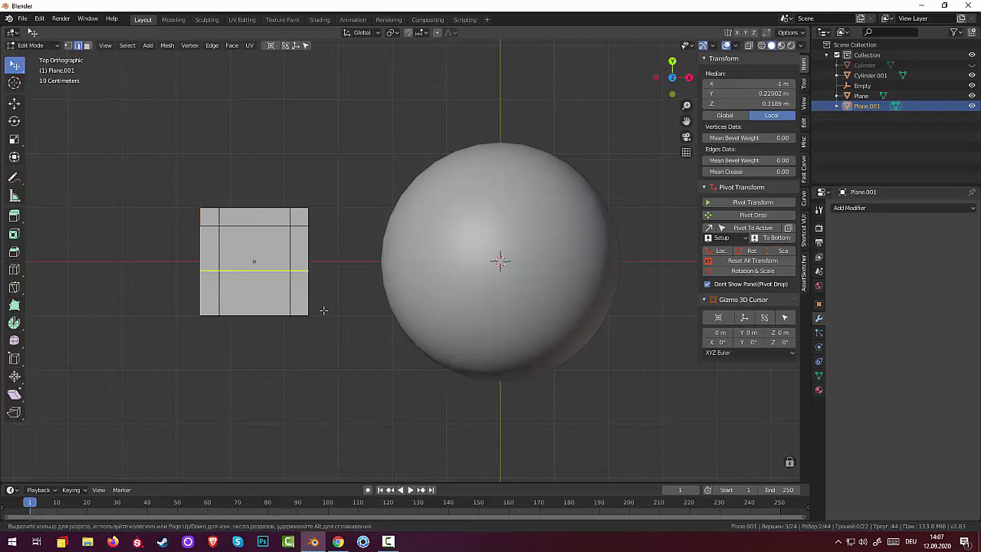
left_click(322, 311)
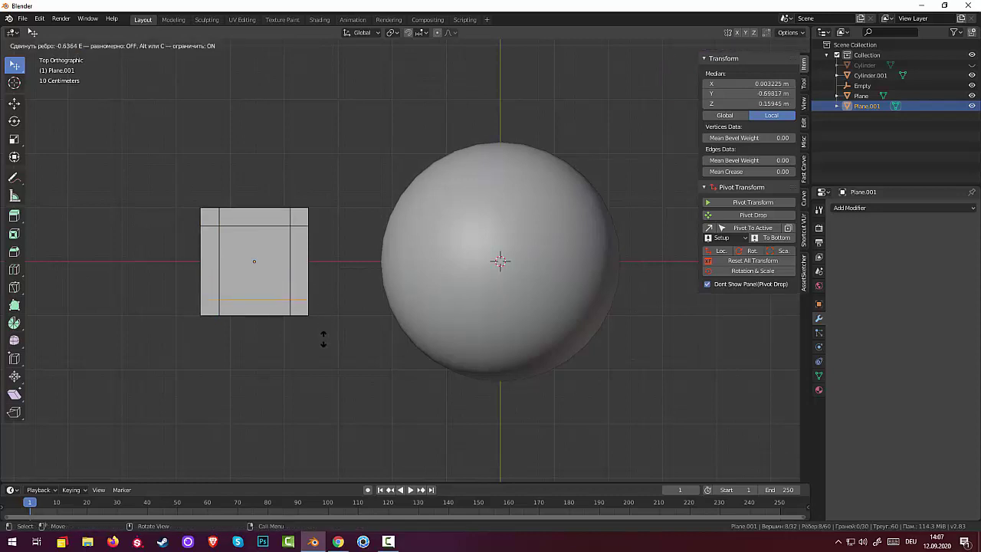
left_click(325, 337)
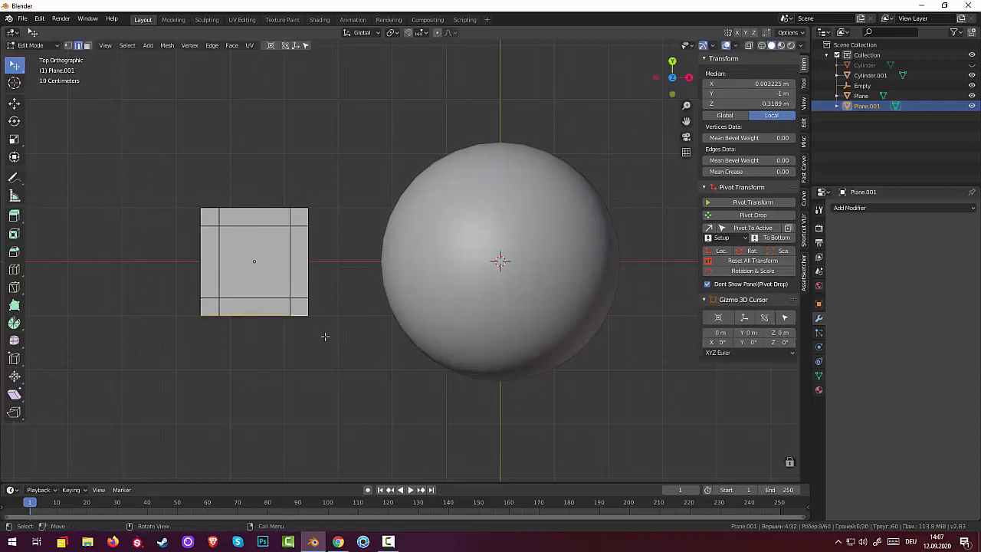
mouse_move(357, 260)
middle_mouse_down()
mouse_move(457, 189)
mouse_move(369, 230)
middle_mouse_up()
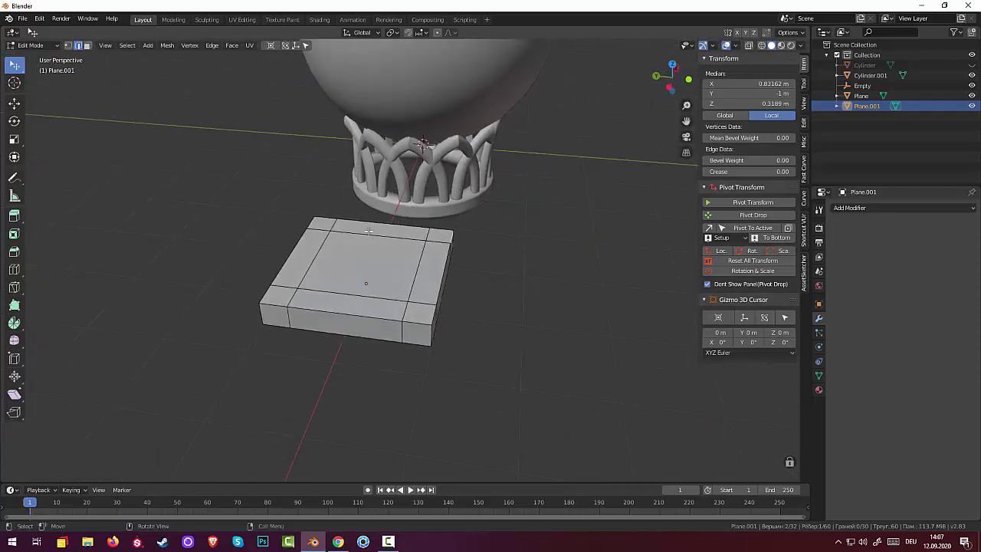
Select the four corner faces of the slab and scale them down
left_click(160, 145)
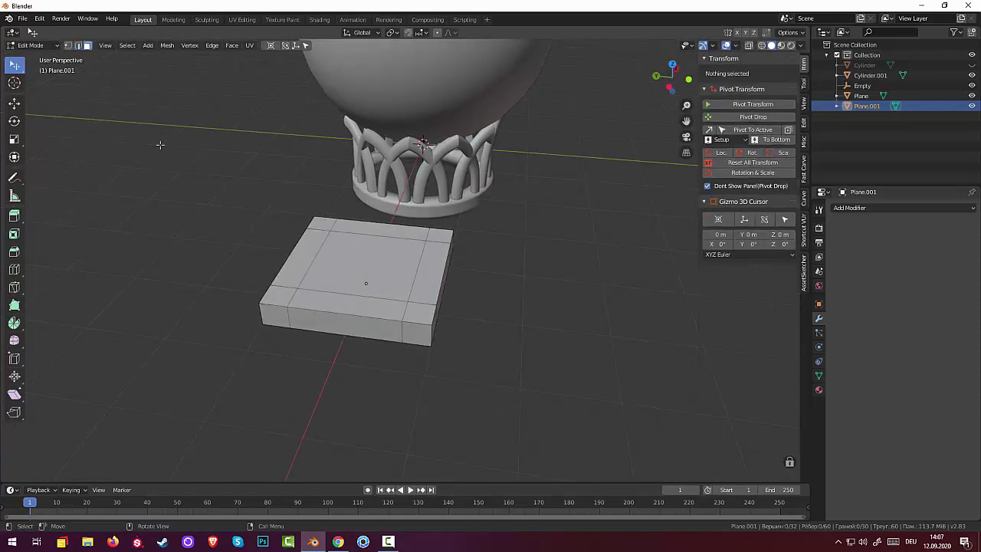
left_click(316, 220)
left_click(440, 237, "shift")
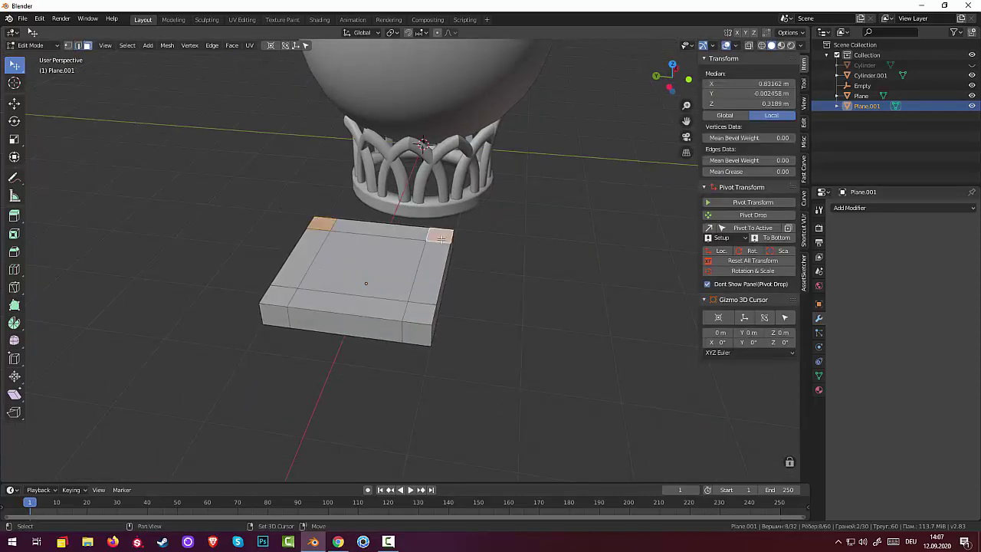
left_click(410, 311, "shift")
left_click(280, 299, "shift")
mouse_move(307, 299)
middle_mouse_down()
mouse_move(363, 341)
mouse_move(403, 319)
mouse_move(351, 325)
middle_mouse_up()
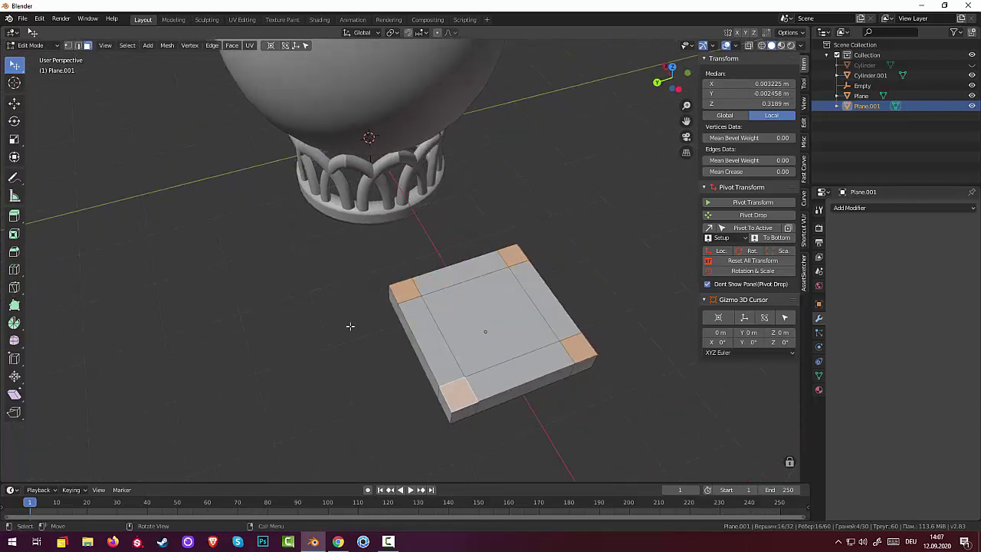
key("s")
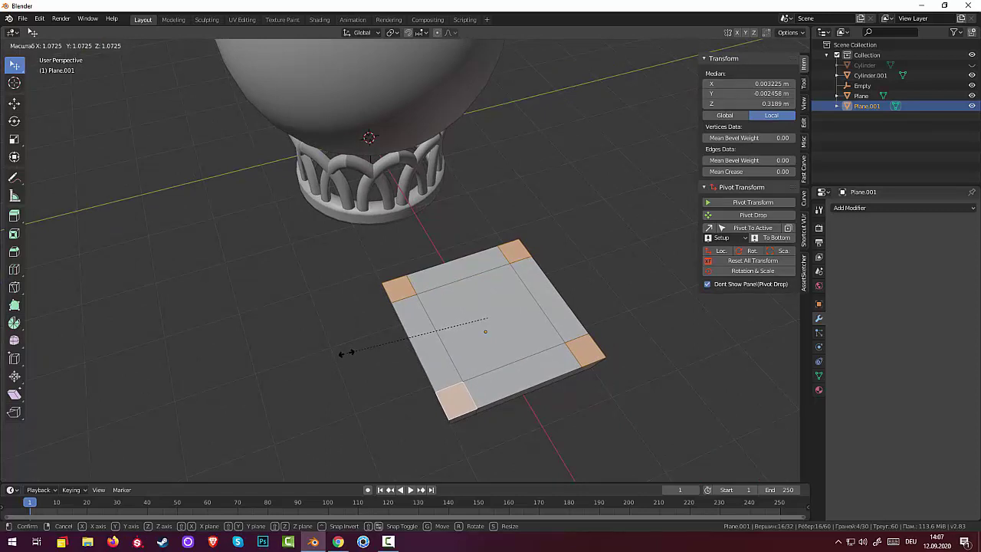
left_click(346, 353)
Extrude the corner faces upward into posts, shrink their tops slightly, then deselect all
mouse_move(357, 324)
middle_mouse_down()
mouse_move(390, 297)
mouse_move(389, 312)
middle_mouse_up()
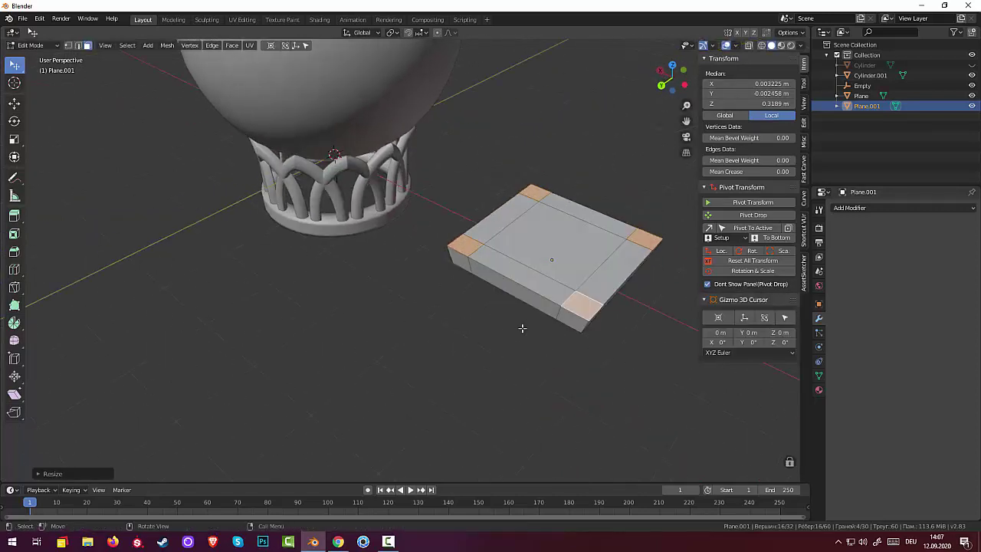
key("e")
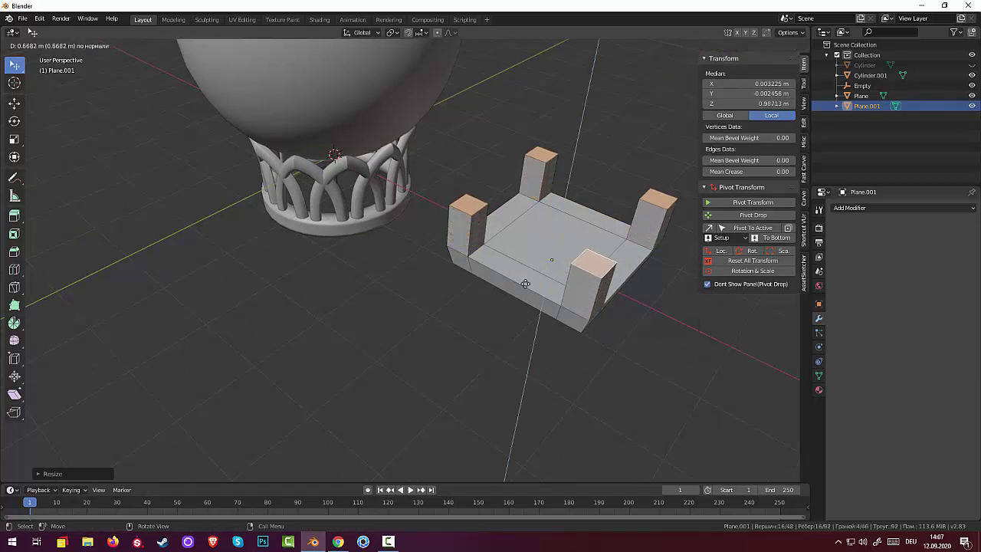
left_click(525, 277)
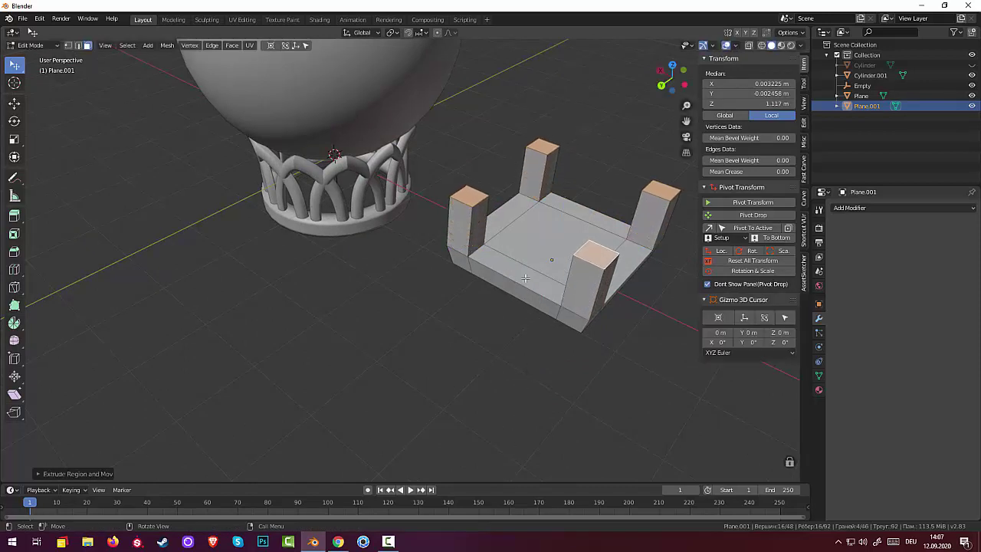
middle_click_drag(525, 278, 562, 283)
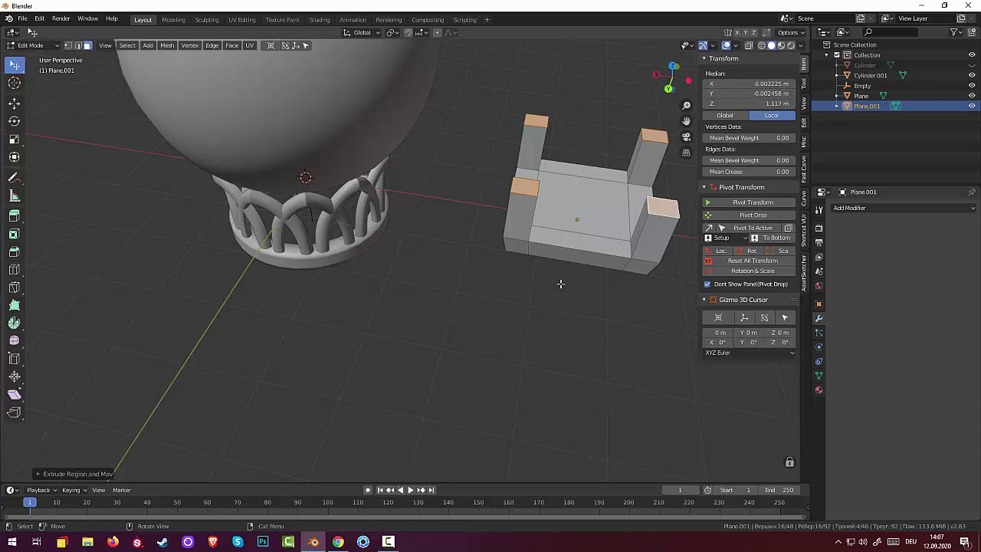
key("s")
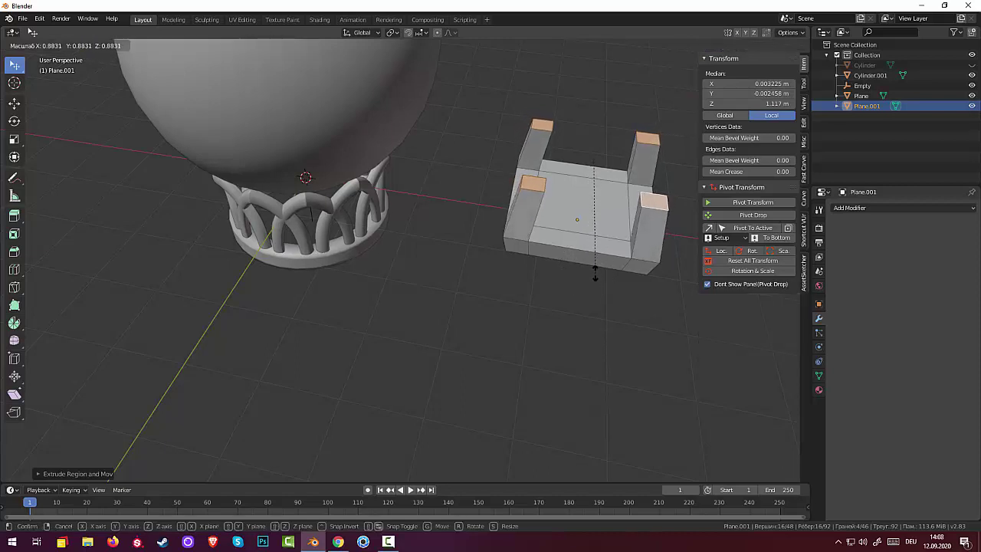
left_click(596, 273)
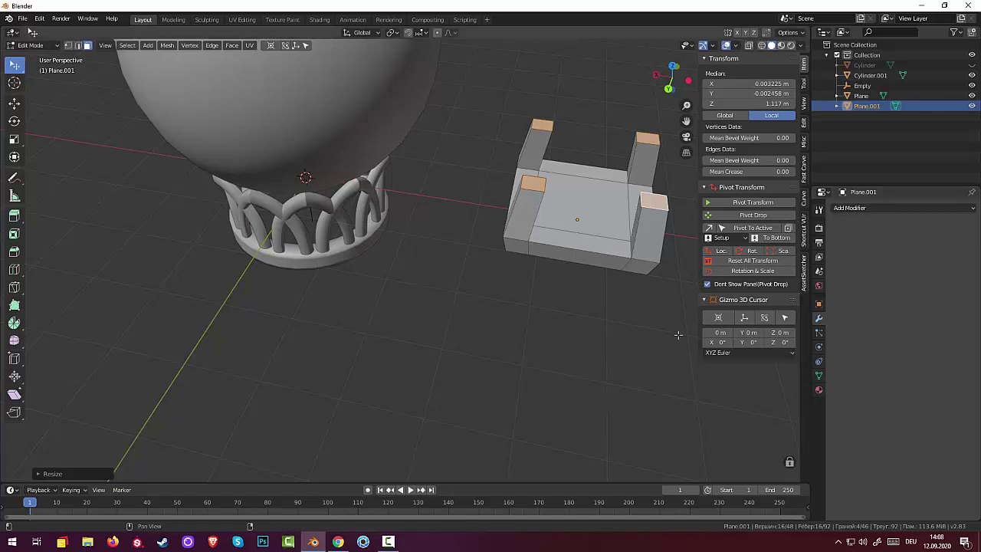
left_click(630, 378)
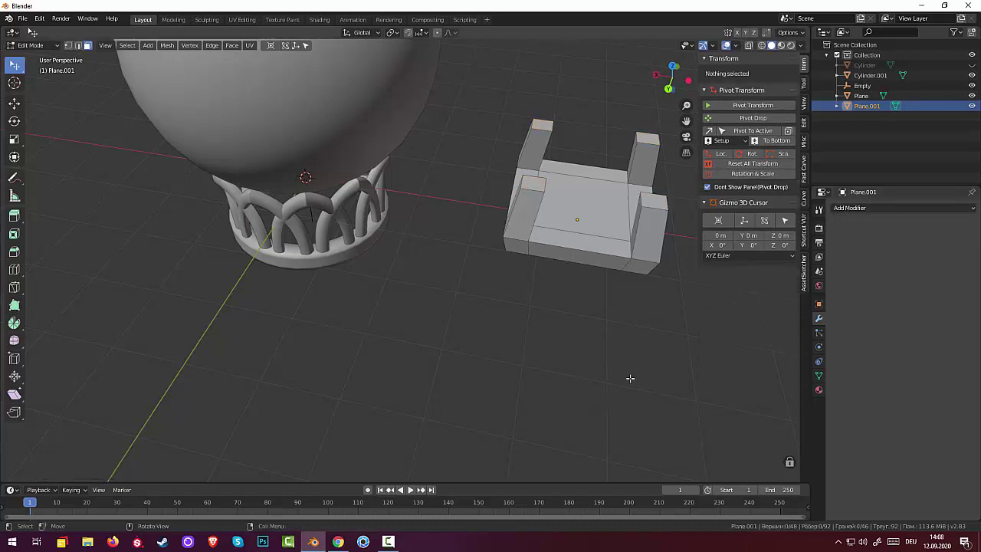
Add a Subdivision Surface modifier with Render and Viewport levels set to 3
left_click(856, 209)
left_click(776, 377)
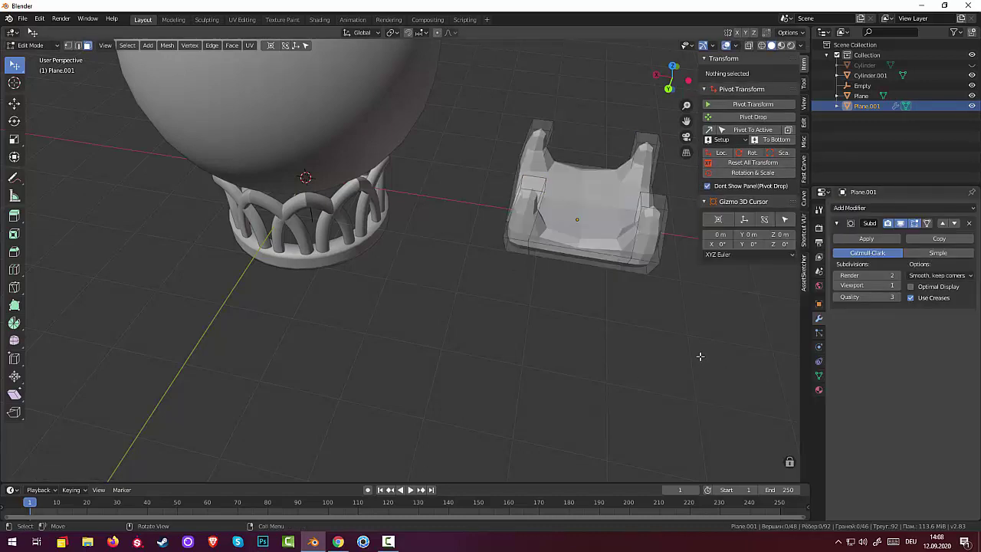
left_click(900, 275)
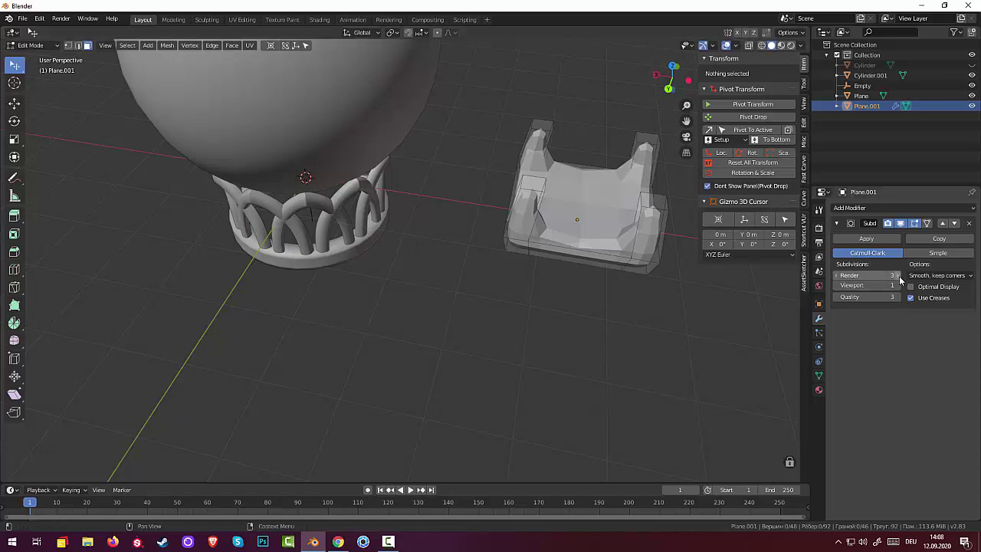
left_click(899, 286)
left_click(900, 286)
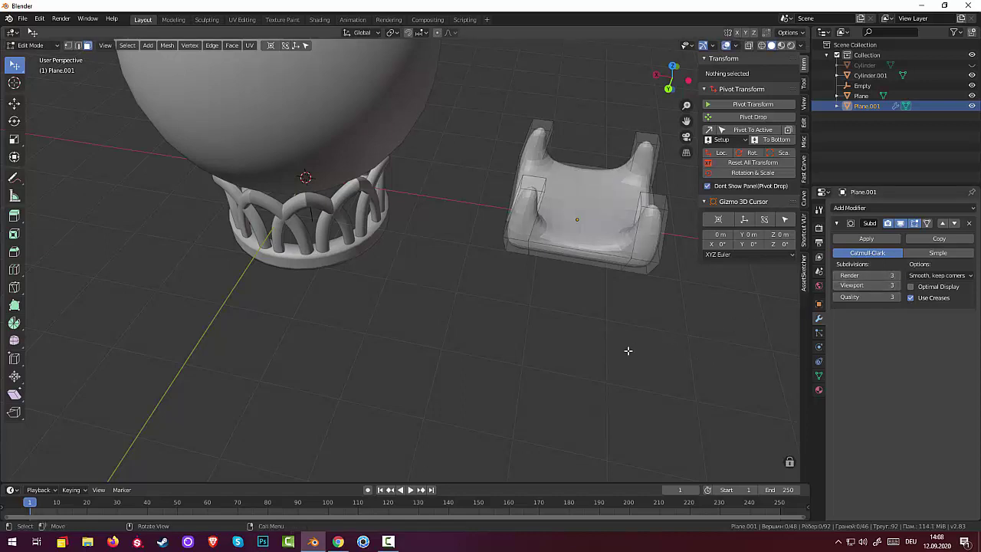
Cut supporting edge loops into the left and back posts
mouse_move(629, 327)
middle_mouse_down()
mouse_move(554, 342)
mouse_move(497, 293)
middle_mouse_up()
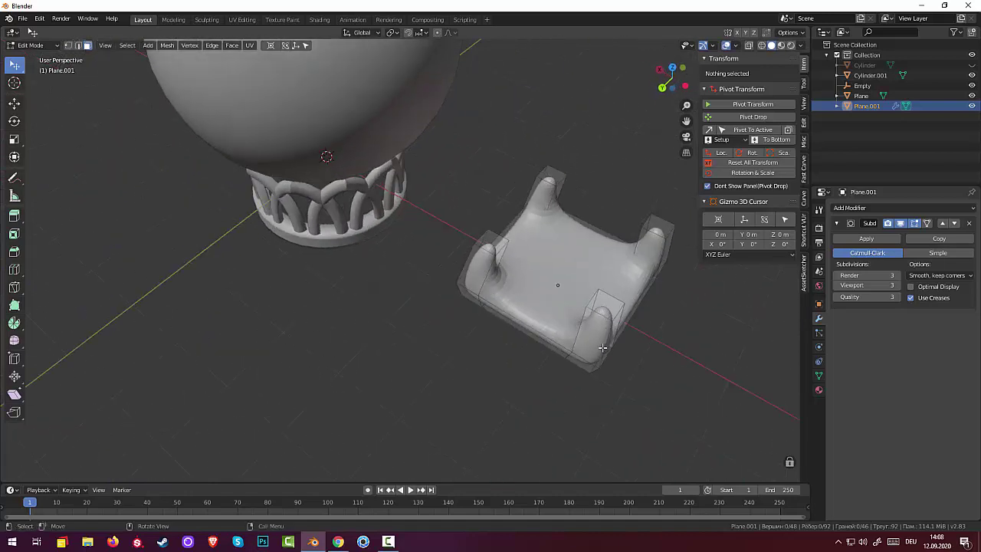
left_click(476, 274)
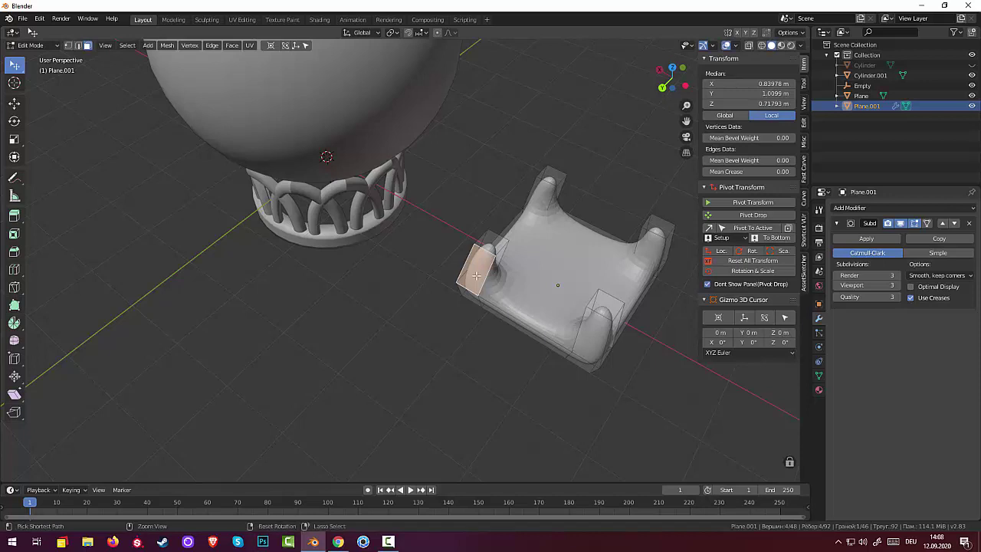
key("ctrl+r")
left_click(475, 272)
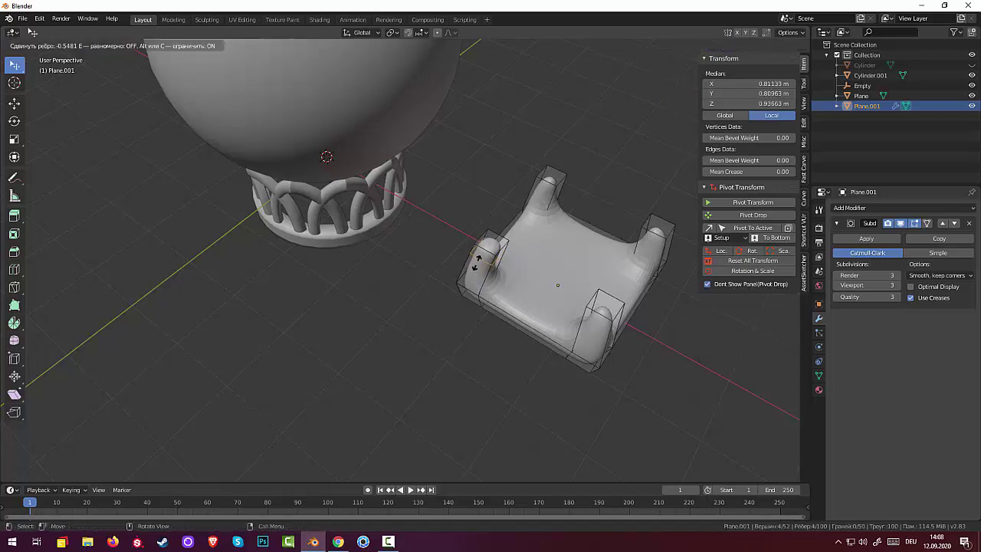
left_click(478, 258)
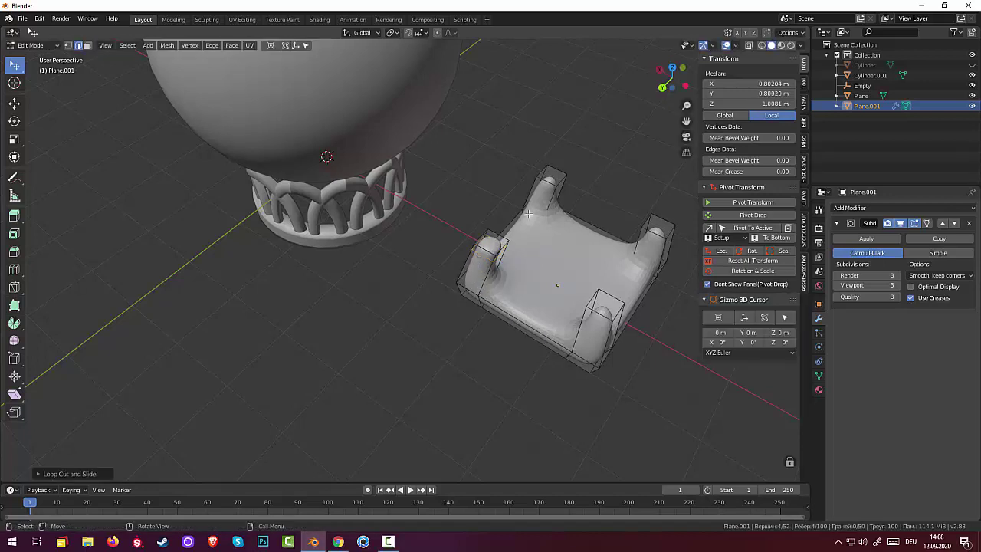
left_click(555, 191)
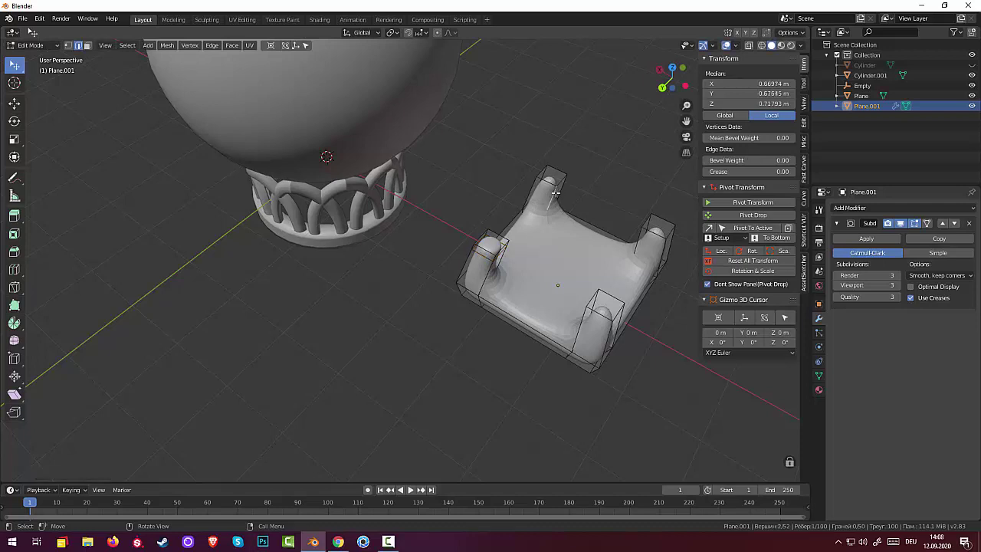
key("ctrl+r")
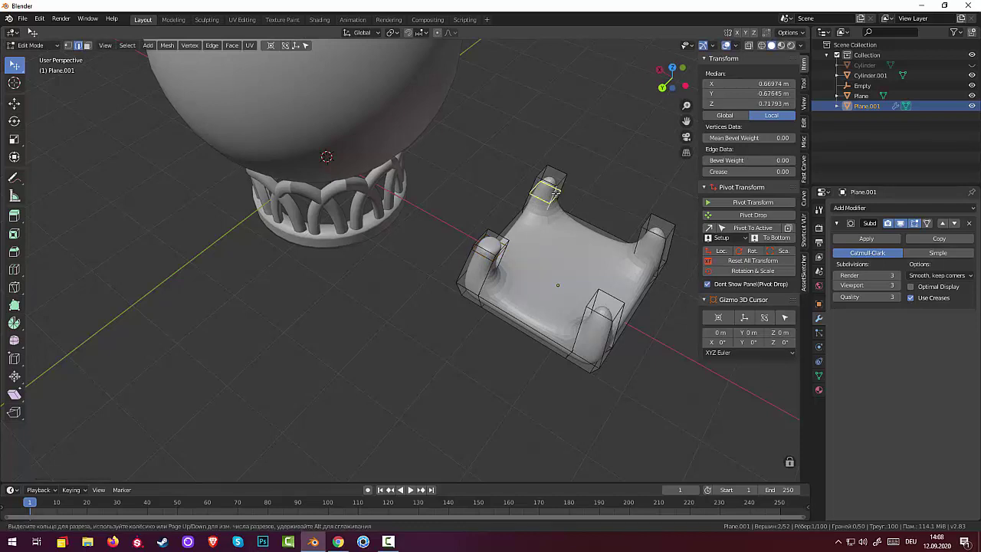
left_click(554, 192)
key("g")
key("g")
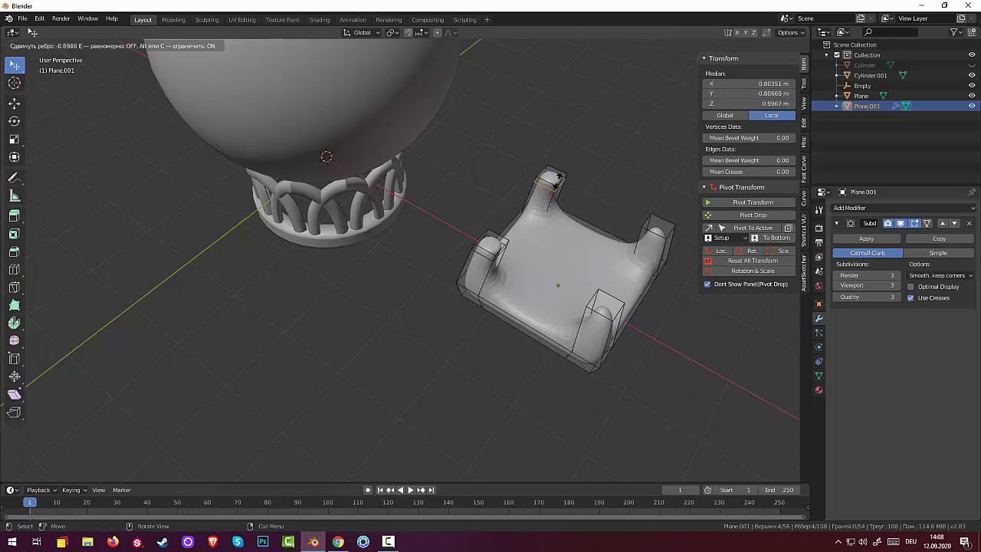
key("Escape")
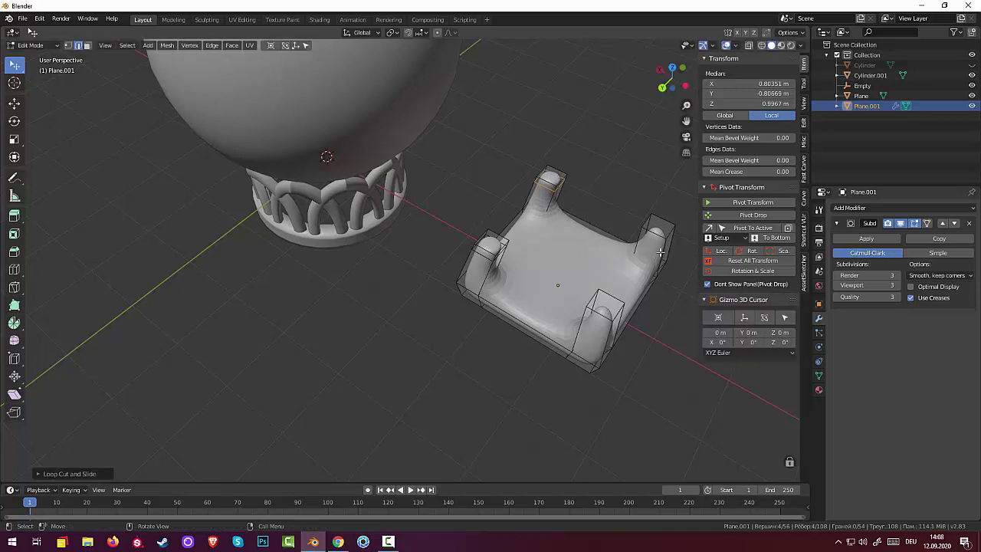
Cut supporting edge loops into the right post and the last remaining post
left_click(662, 253)
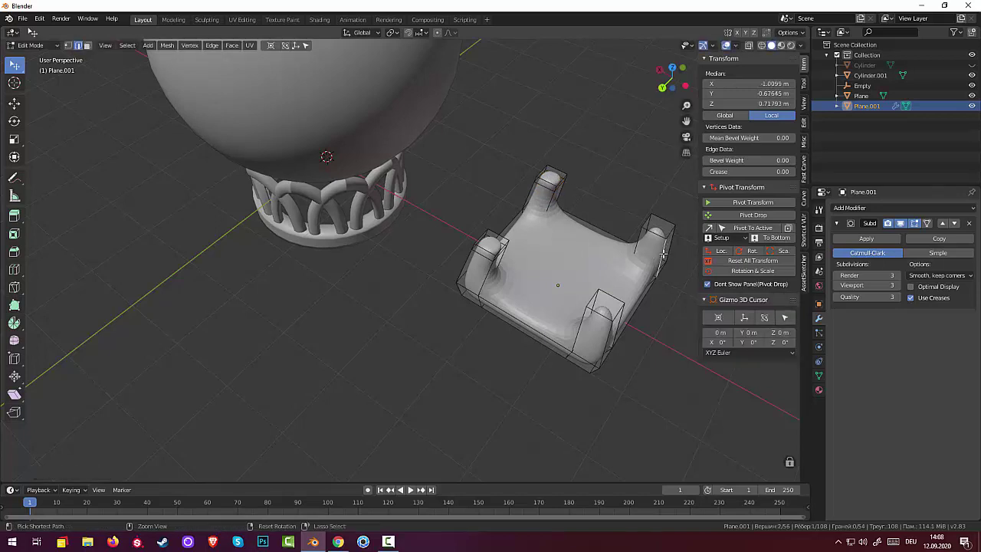
key("ctrl+r")
left_click(663, 252)
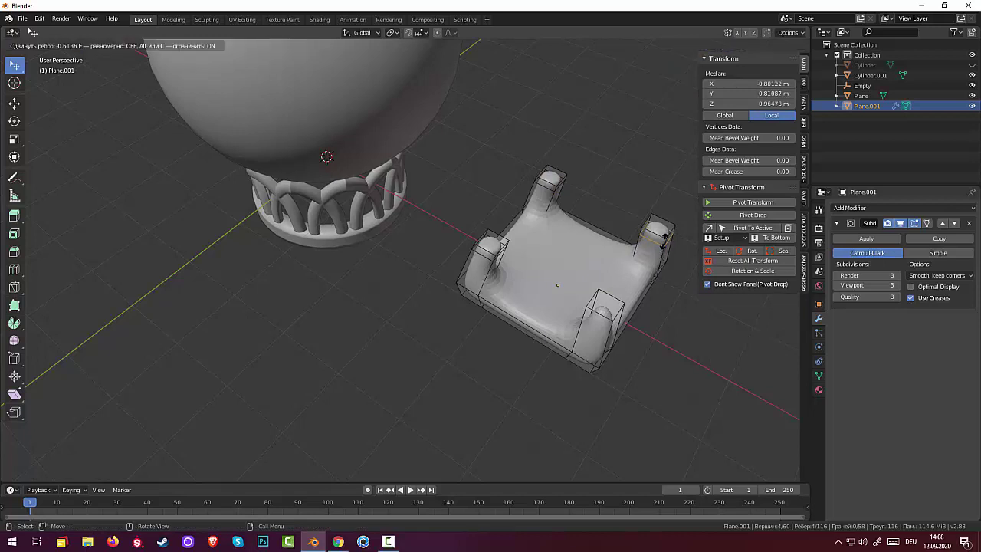
key("Escape")
mouse_move(663, 261)
middle_mouse_down()
mouse_move(702, 331)
mouse_move(674, 260)
middle_mouse_up()
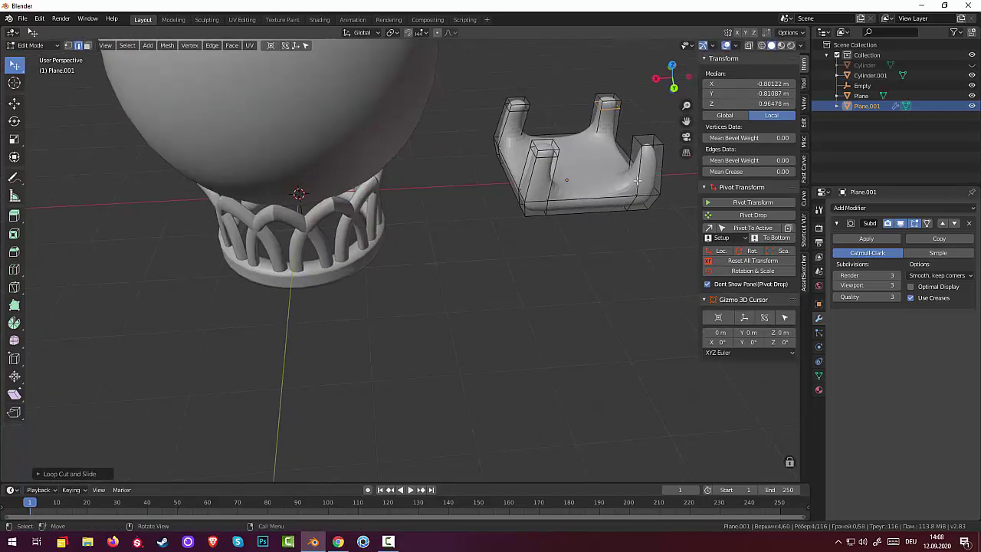
left_click(637, 167)
key("ctrl")
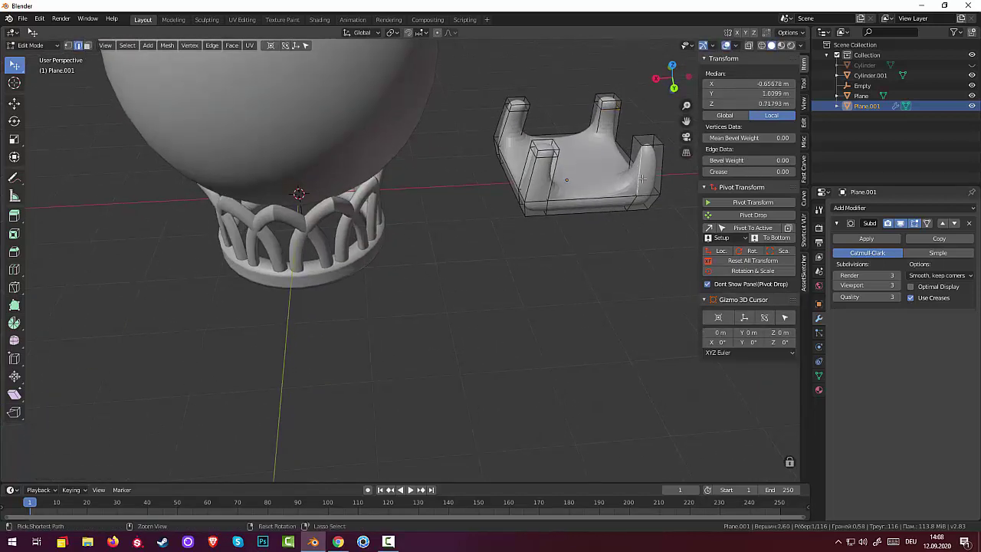
key("ctrl+r")
left_click(644, 161)
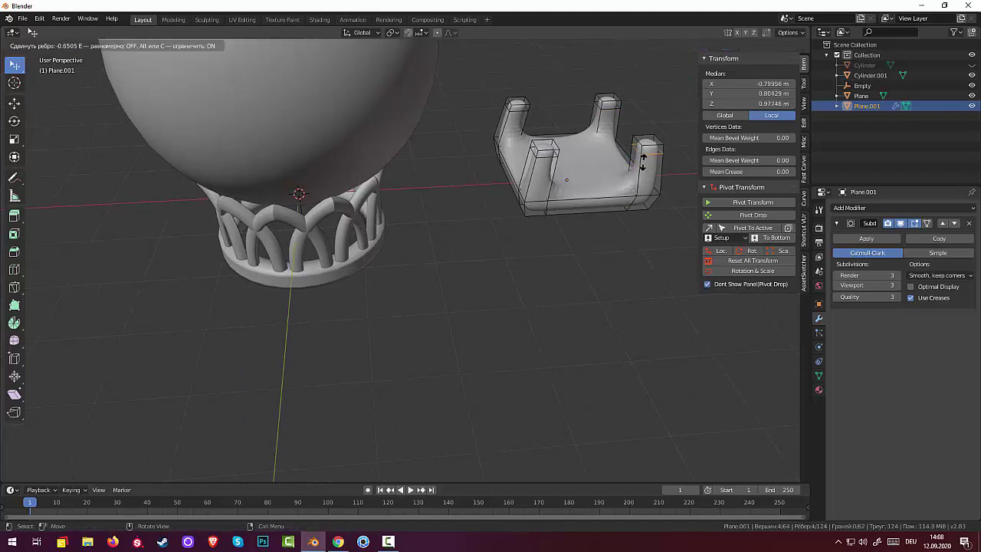
left_click(643, 159)
mouse_move(617, 255)
middle_mouse_down()
mouse_move(618, 288)
mouse_move(551, 274)
middle_mouse_up()
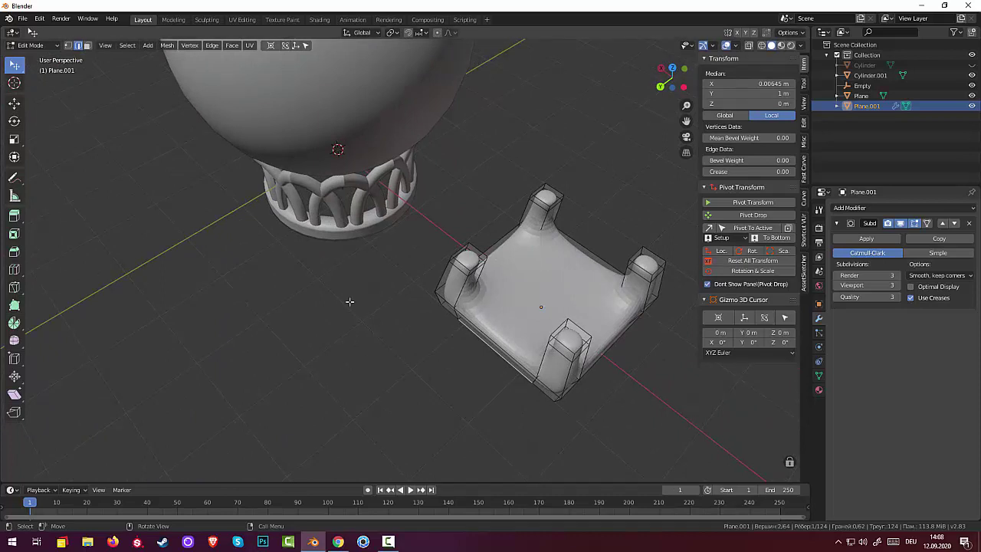
right_click(594, 295)
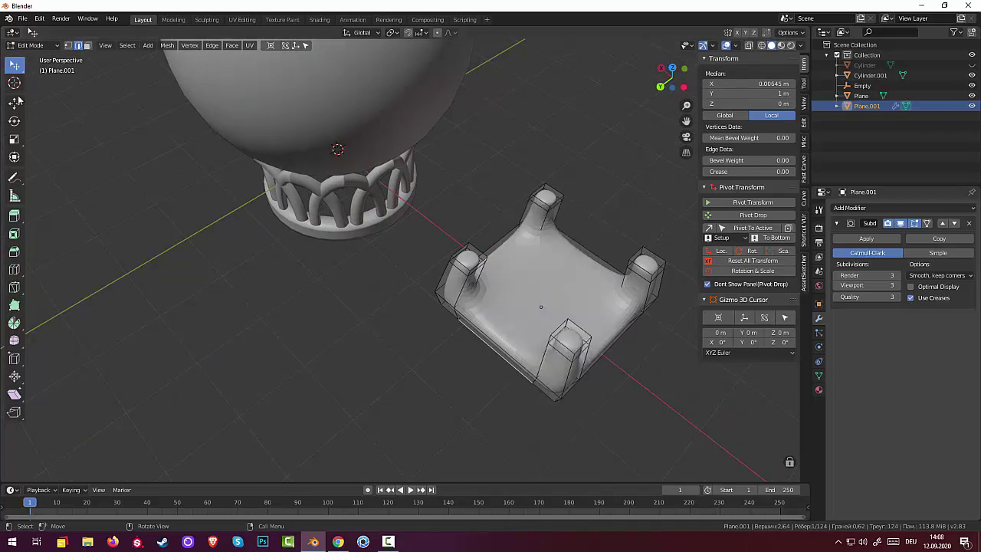
left_click(30, 45)
Return to Object Mode and give the bracket smooth shading
left_click(46, 58)
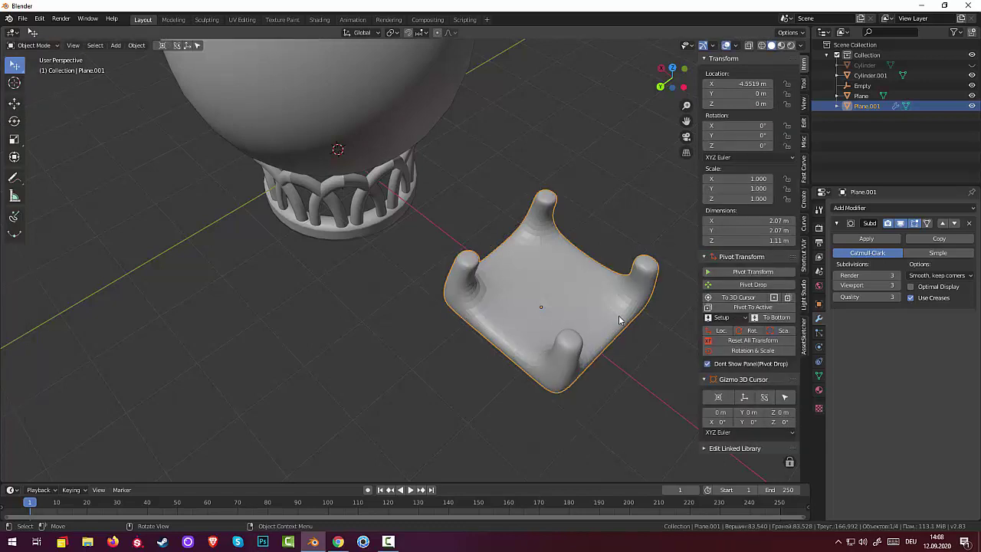
right_click(587, 314)
left_click(553, 314)
right_click(536, 302)
left_click(536, 300)
mouse_move(551, 320)
middle_mouse_down()
mouse_move(654, 298)
mouse_move(590, 339)
mouse_move(602, 257)
middle_mouse_up()
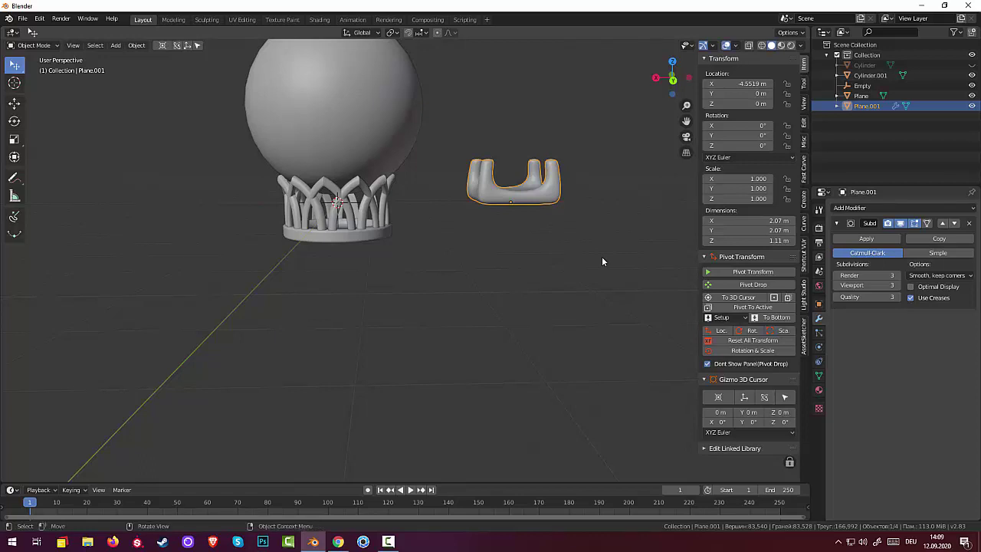
Scale the bracket to 0.276 and rotate it -96.3° around Y
key("s")
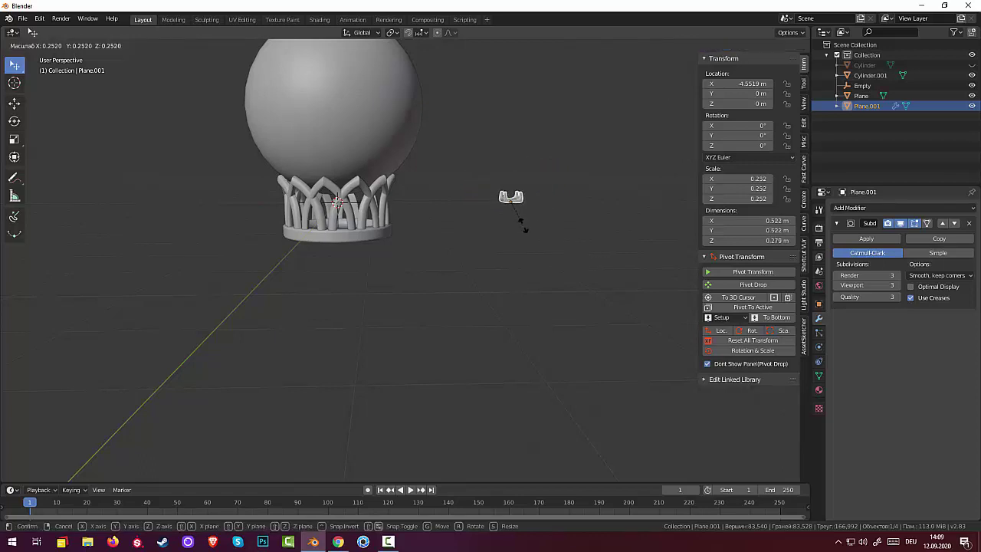
left_click(524, 225)
middle_click_drag(573, 209, 456, 222)
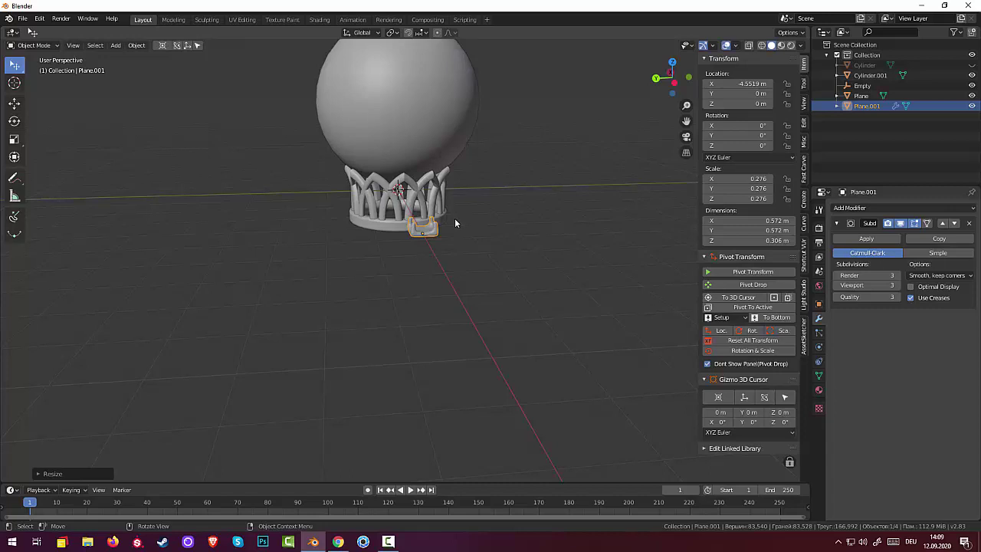
key("r")
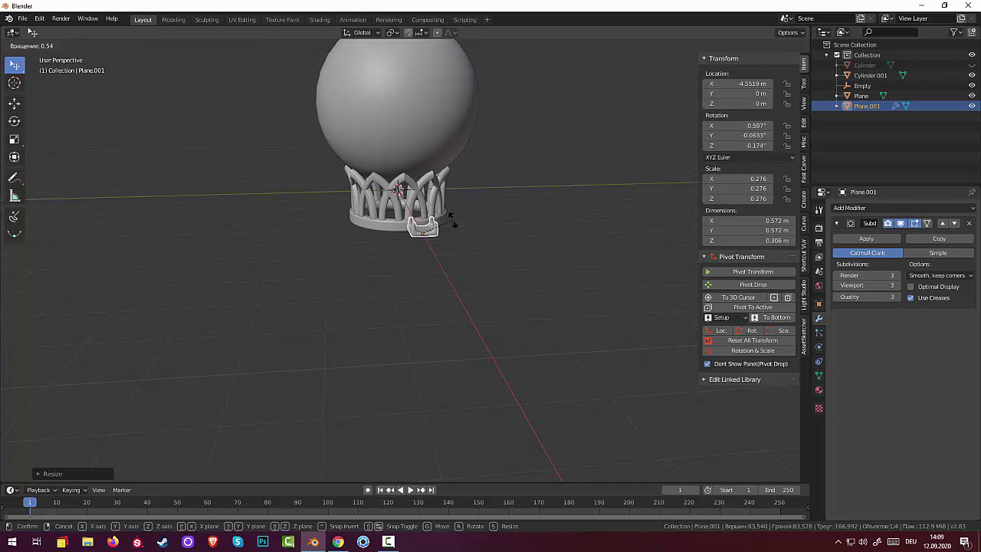
key("y")
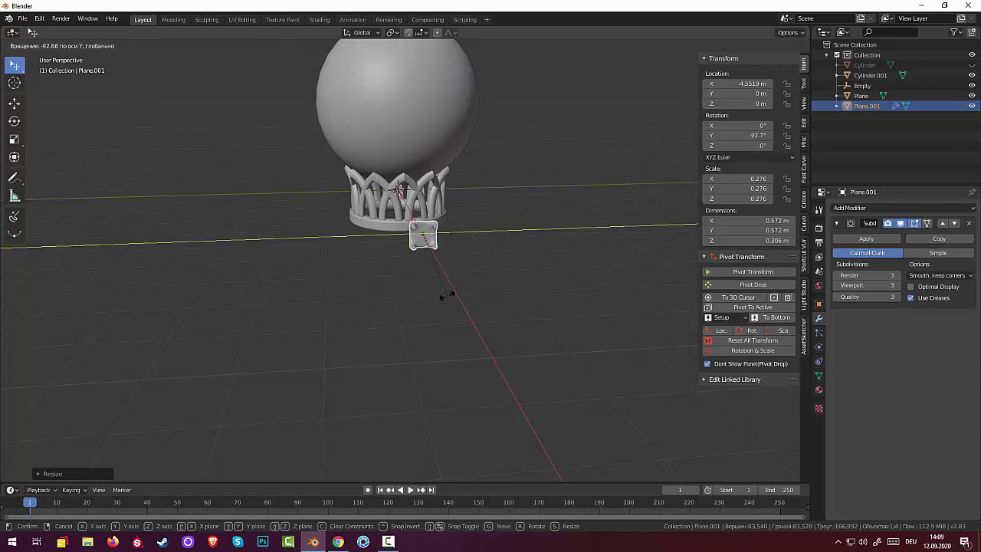
left_click(450, 291)
middle_click_drag(470, 253, 331, 257)
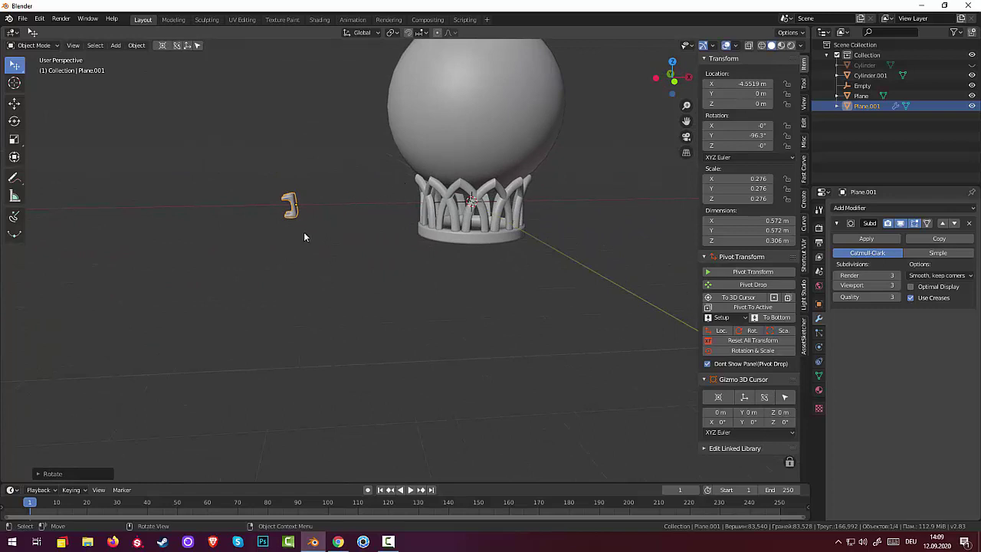
In front view, move the bracket toward the crown and tilt it progressively steeper
key("g")
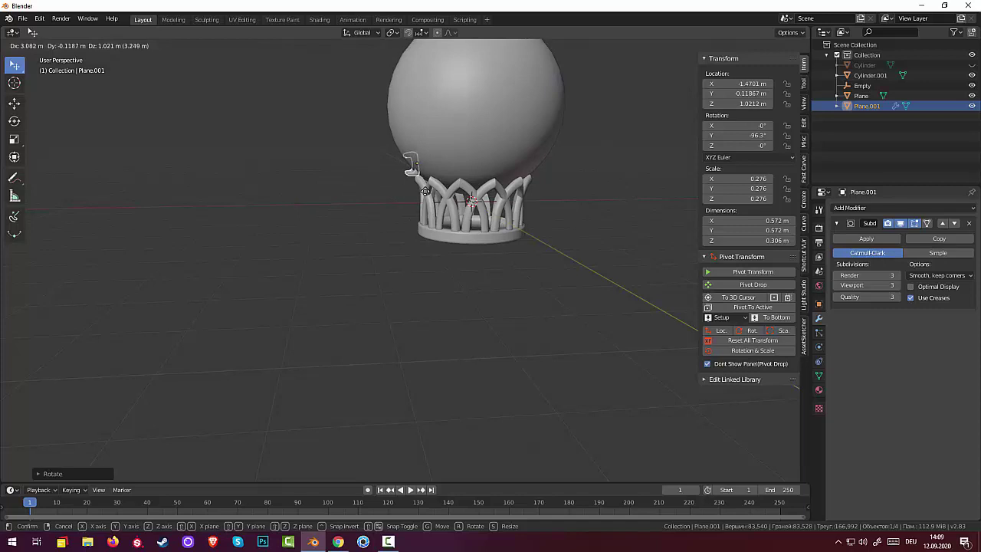
left_click(425, 191)
middle_click_drag(443, 175, 423, 173)
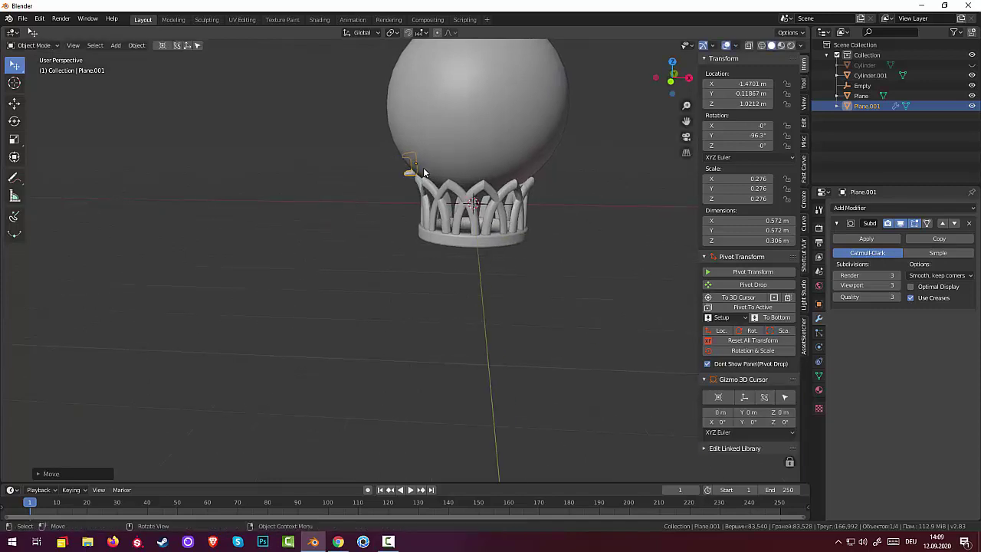
key("KP_1")
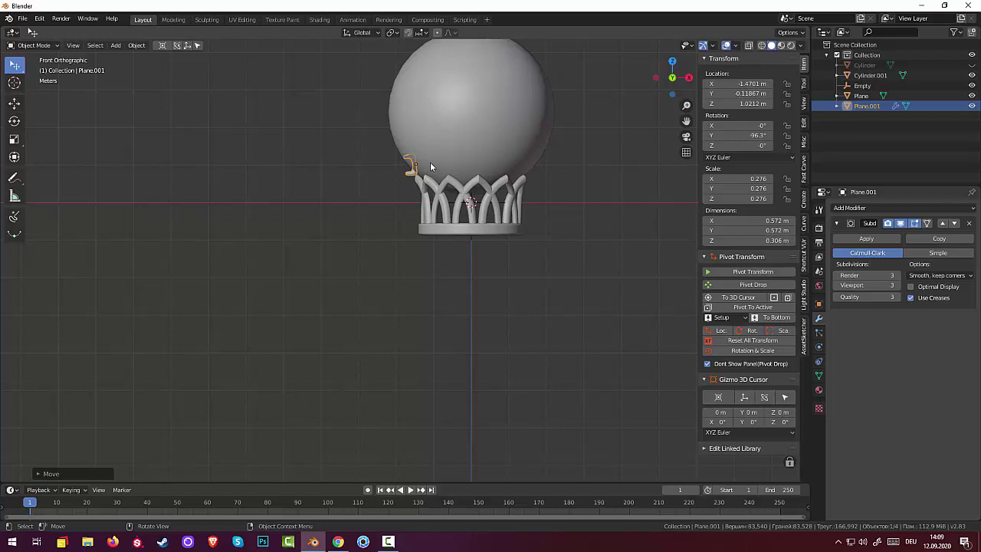
key("r")
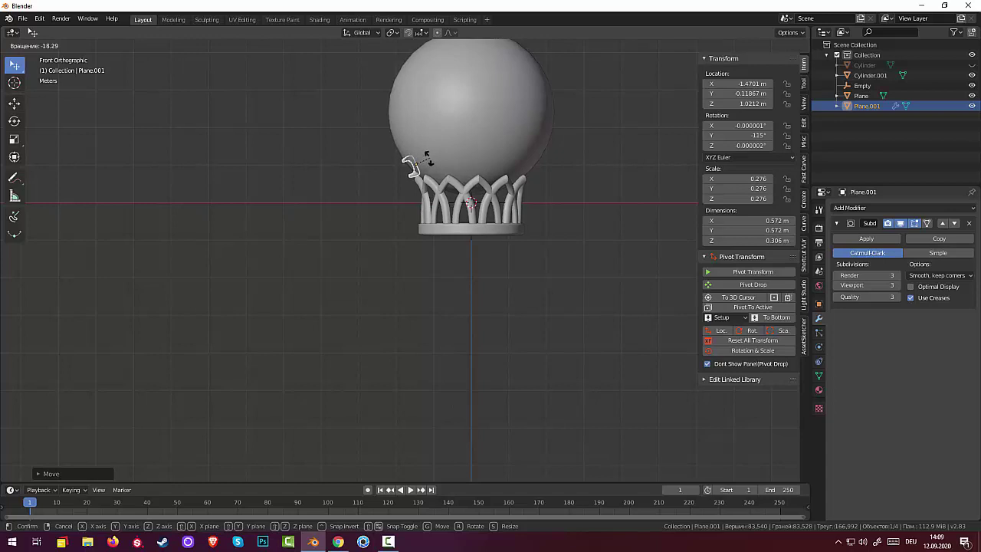
left_click(428, 161)
key("g")
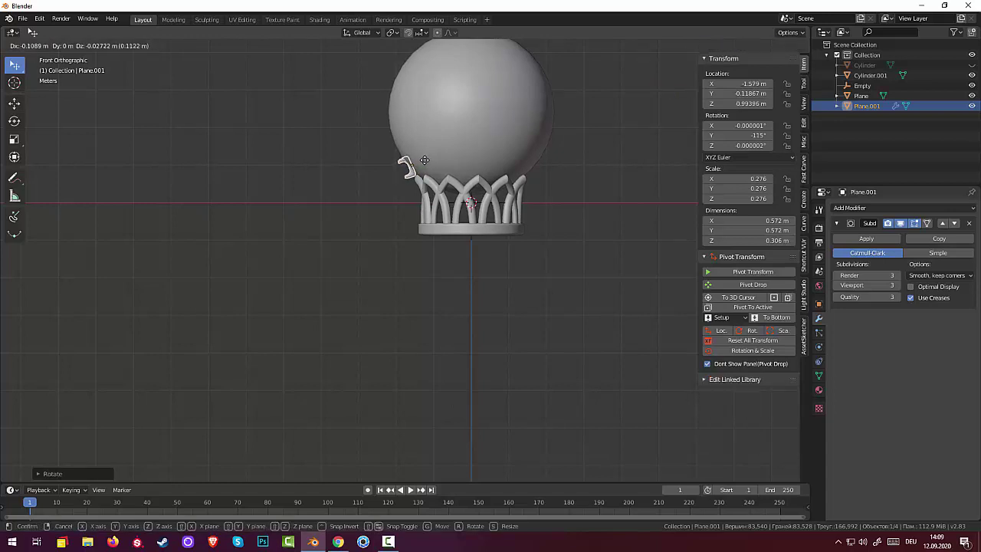
left_click(425, 159)
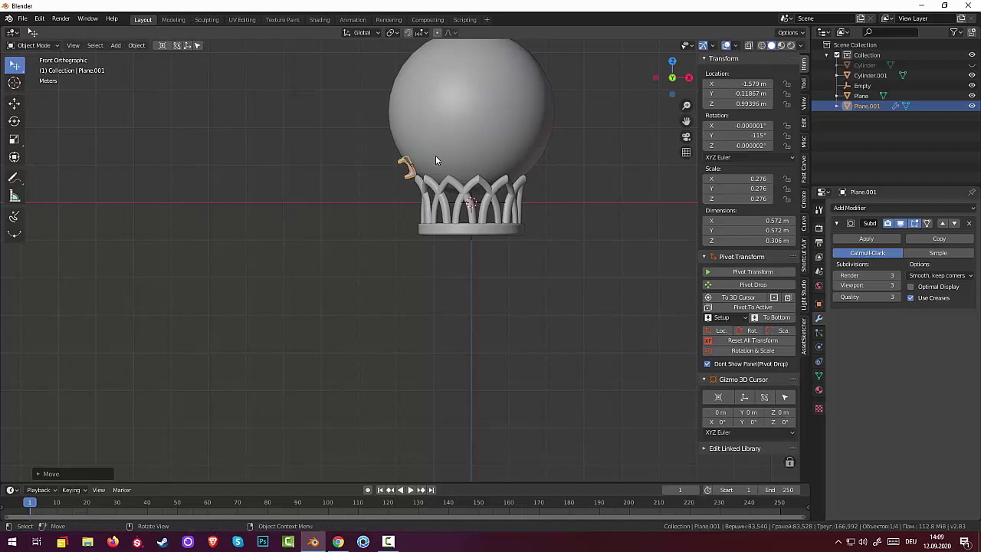
key("r")
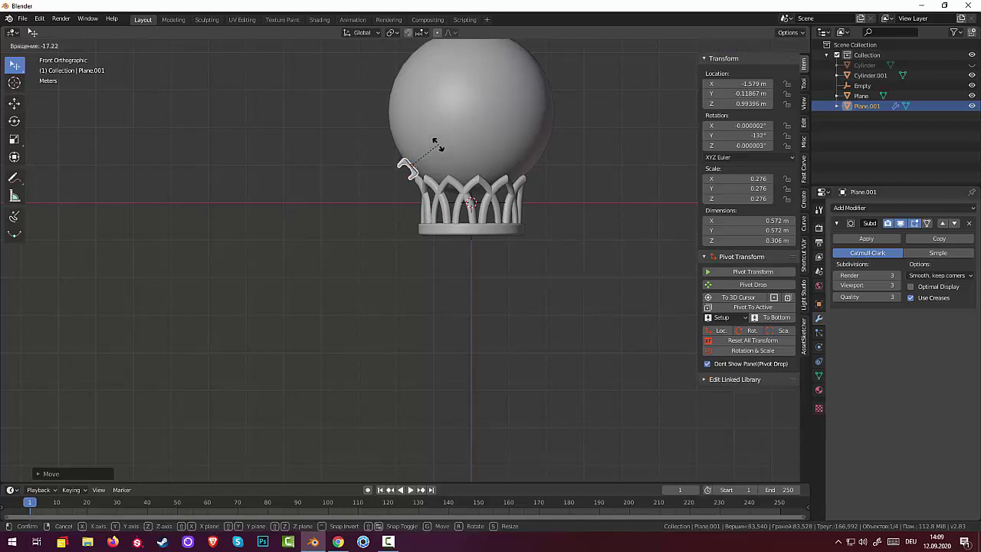
left_click(434, 144)
mouse_move(446, 147)
middle_mouse_down()
mouse_move(588, 144)
mouse_move(541, 140)
mouse_move(555, 134)
middle_mouse_up()
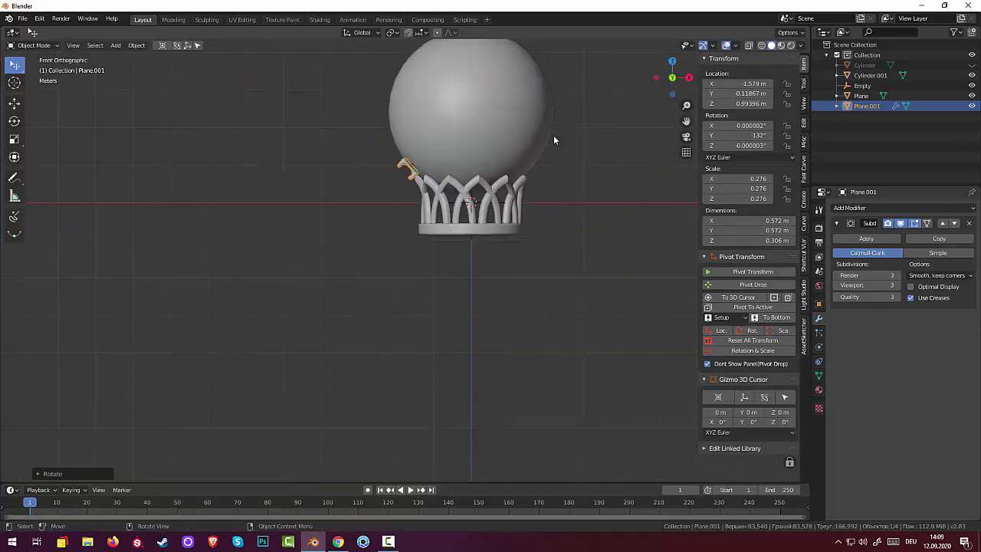
From the side view, reposition the bracket against the globe
key("KP_3")
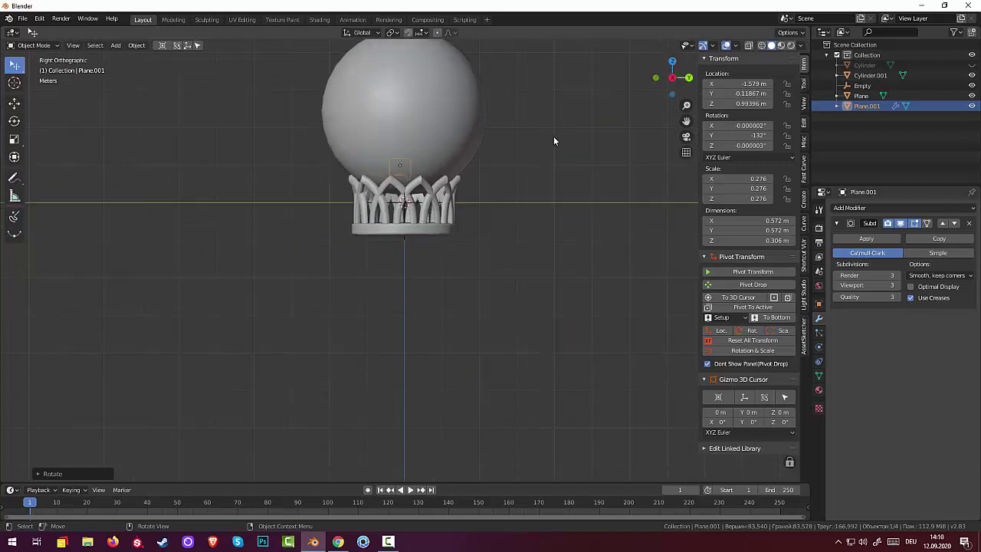
key("ctrl+KP_3")
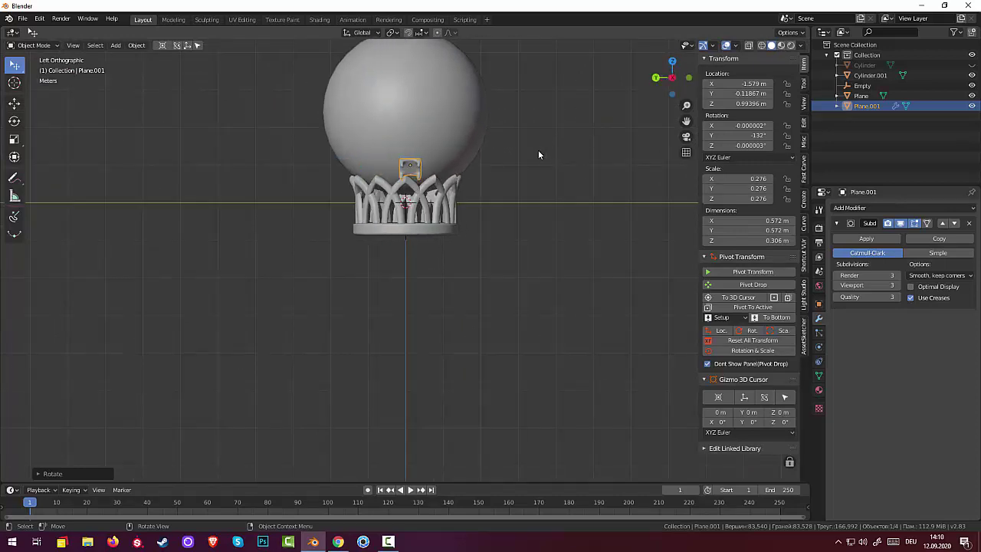
scroll(506, 165, "up", 2)
scroll(475, 171, "up", 1)
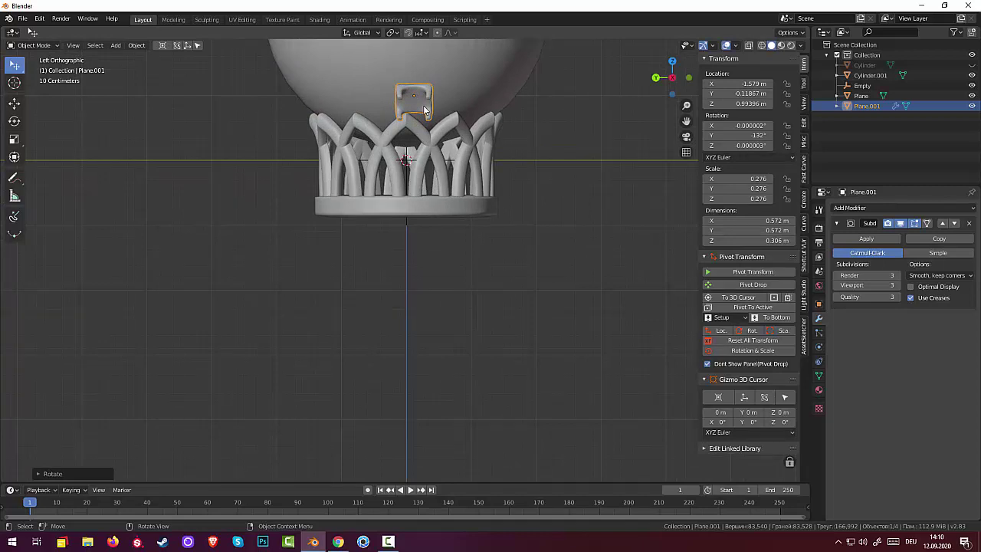
key("g")
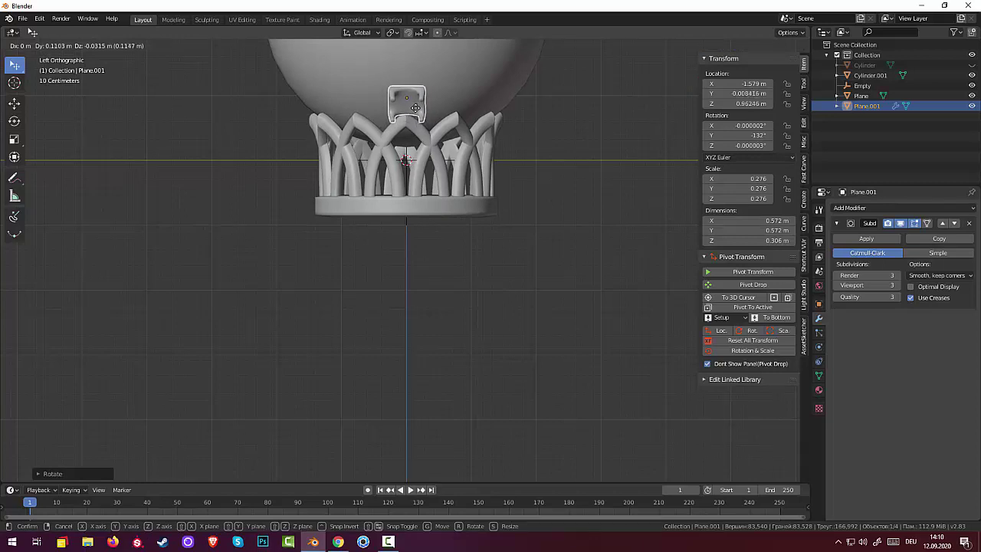
left_click(413, 111)
mouse_move(413, 112)
middle_mouse_down()
mouse_move(414, 142)
mouse_move(356, 131)
mouse_move(449, 114)
mouse_move(468, 94)
mouse_move(462, 111)
middle_mouse_up()
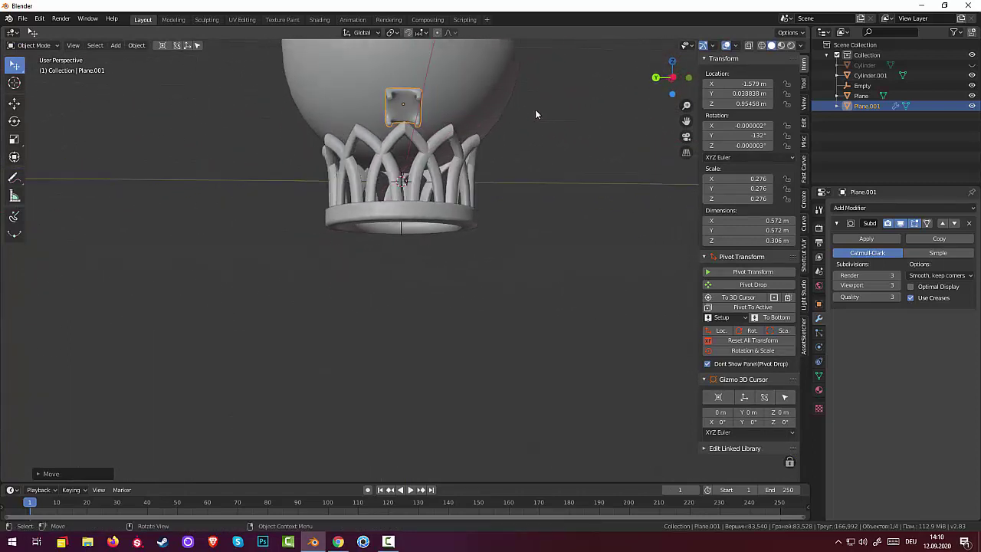
Shrink the bracket to 0.188 and nudge it down onto the crown's rim
key("s")
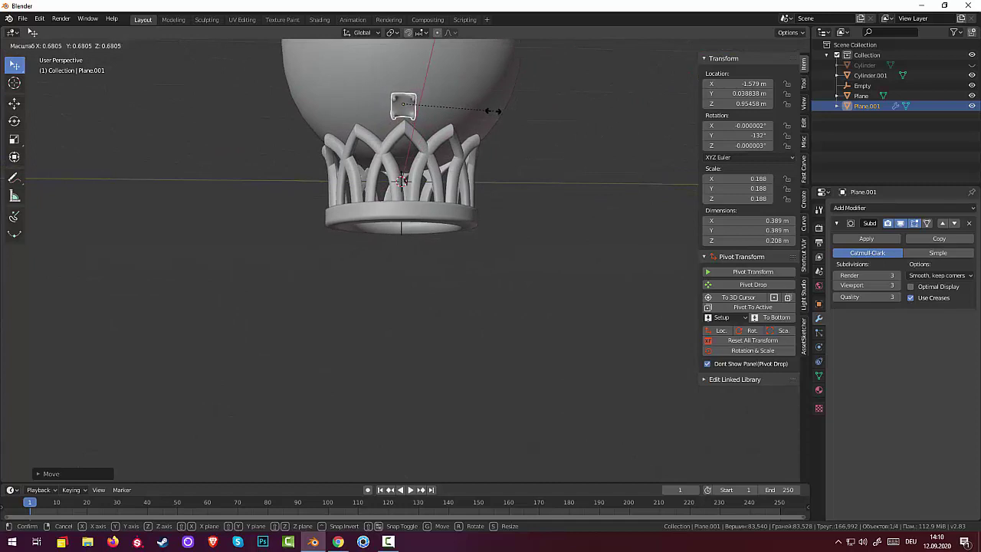
left_click(491, 110)
mouse_move(492, 109)
middle_mouse_down()
mouse_move(384, 129)
mouse_move(377, 119)
middle_mouse_up()
key("KP_1")
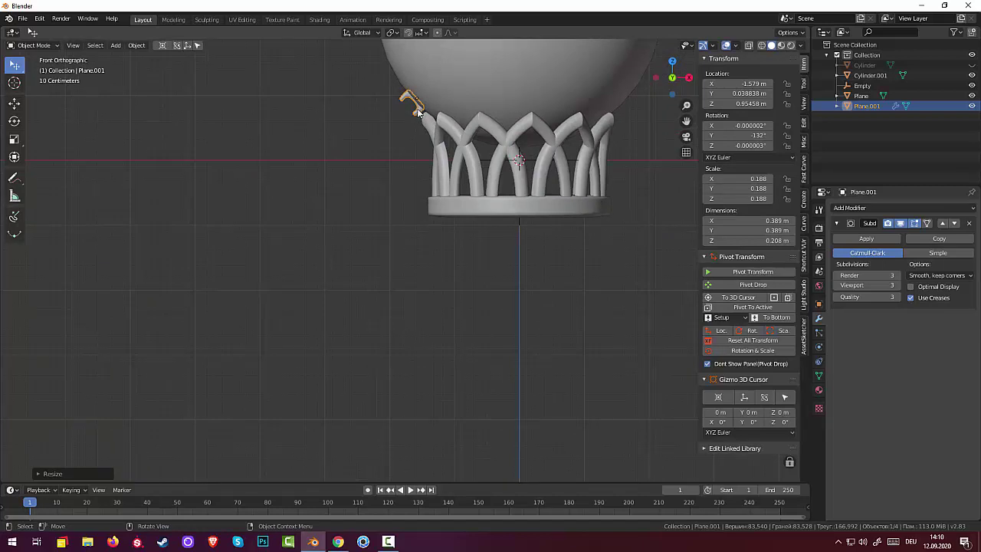
key("g")
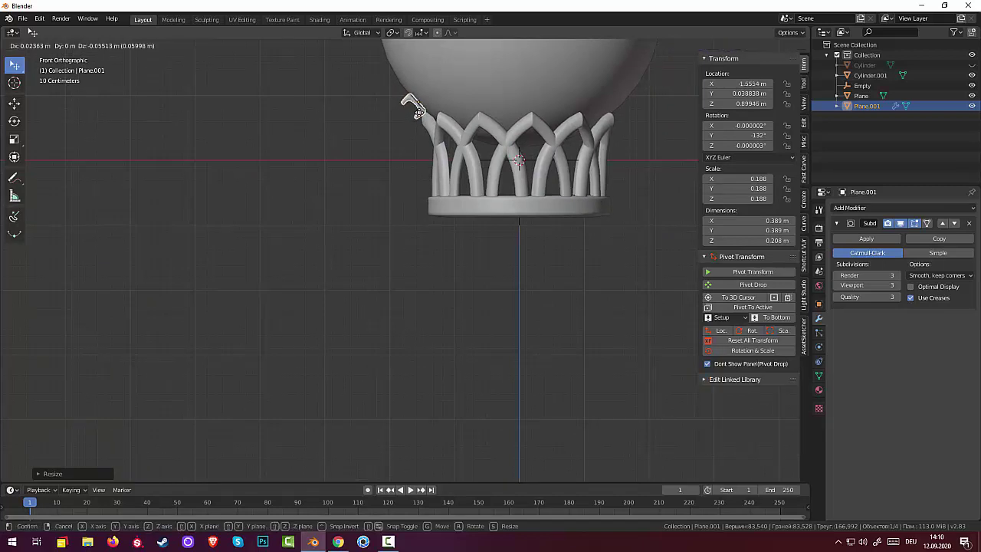
left_click(419, 112)
left_click(445, 170)
mouse_move(455, 157)
middle_mouse_down()
mouse_move(555, 120)
mouse_move(576, 125)
mouse_move(537, 140)
middle_mouse_up()
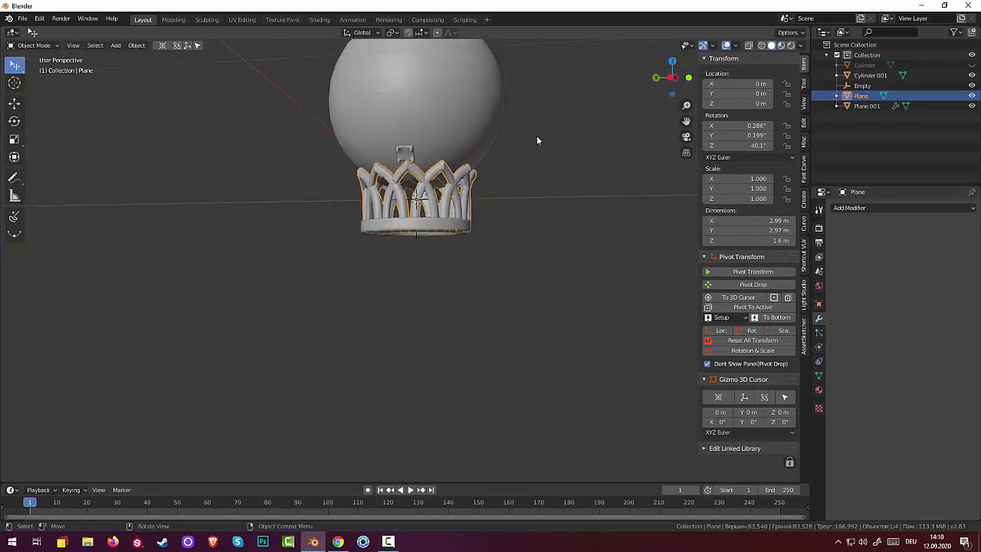
Add a Solidify modifier to Plane.001, tune its thickness, and apply it (0.428 × 0.428 × 0.248 m)
scroll(534, 138, "up", 3)
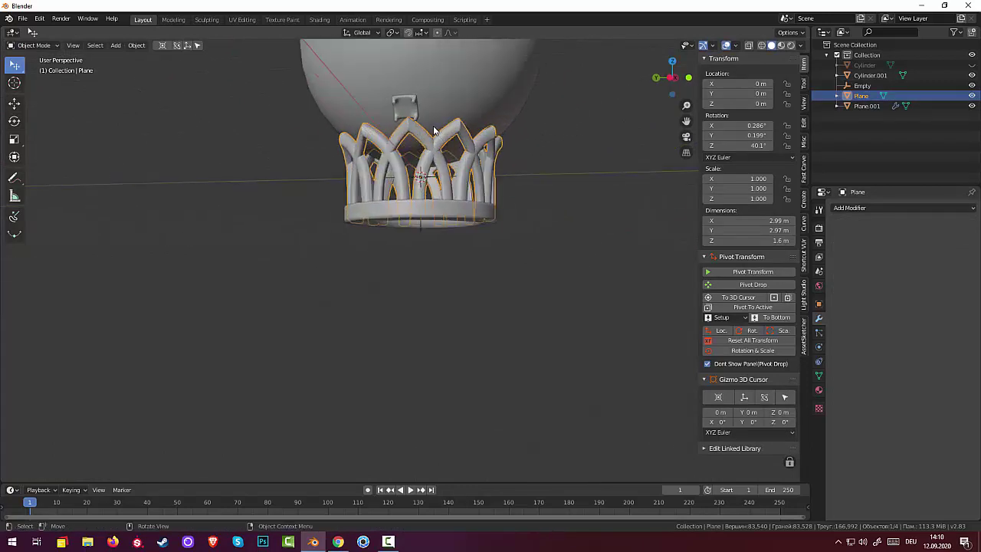
scroll(439, 123, "up", 1)
middle_click_drag(438, 120, 447, 94)
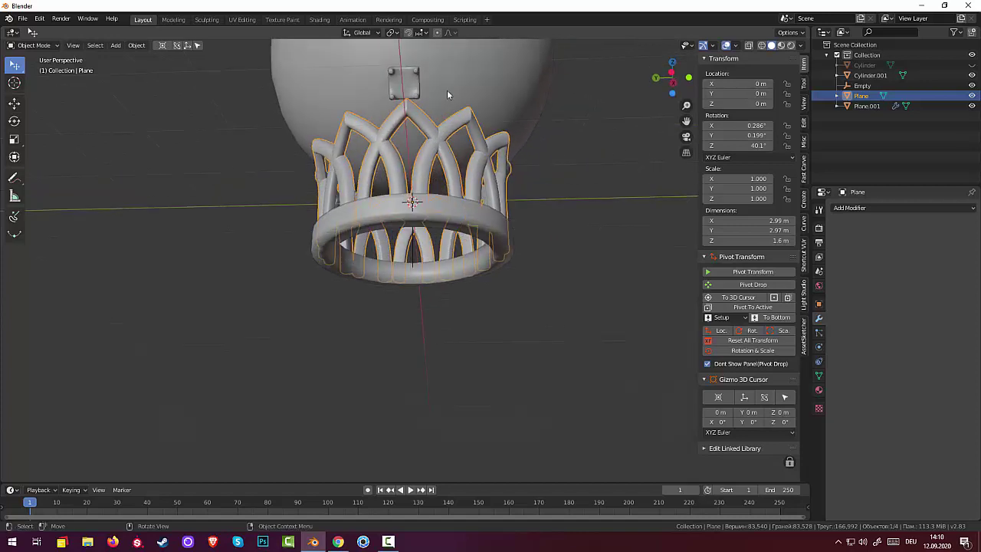
left_click(408, 82)
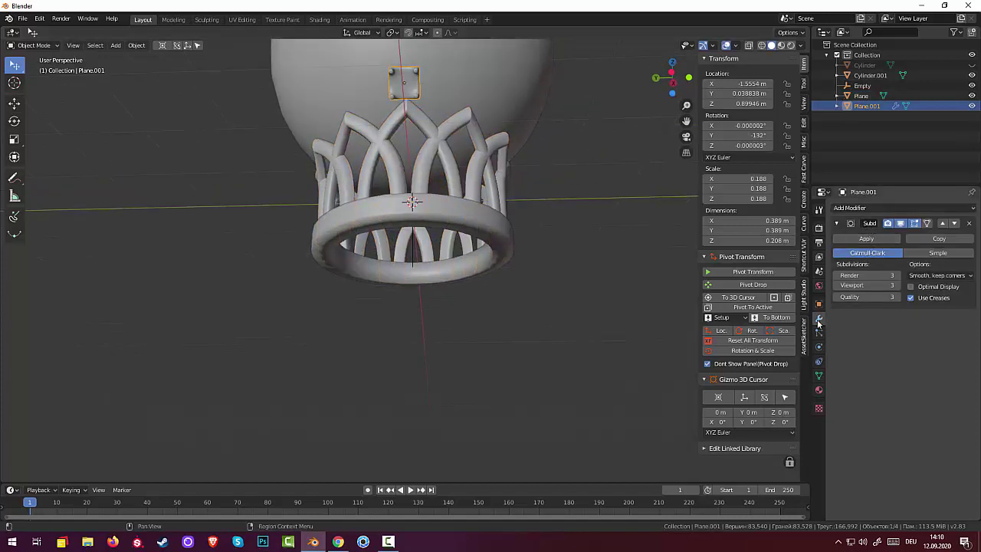
left_click(846, 208)
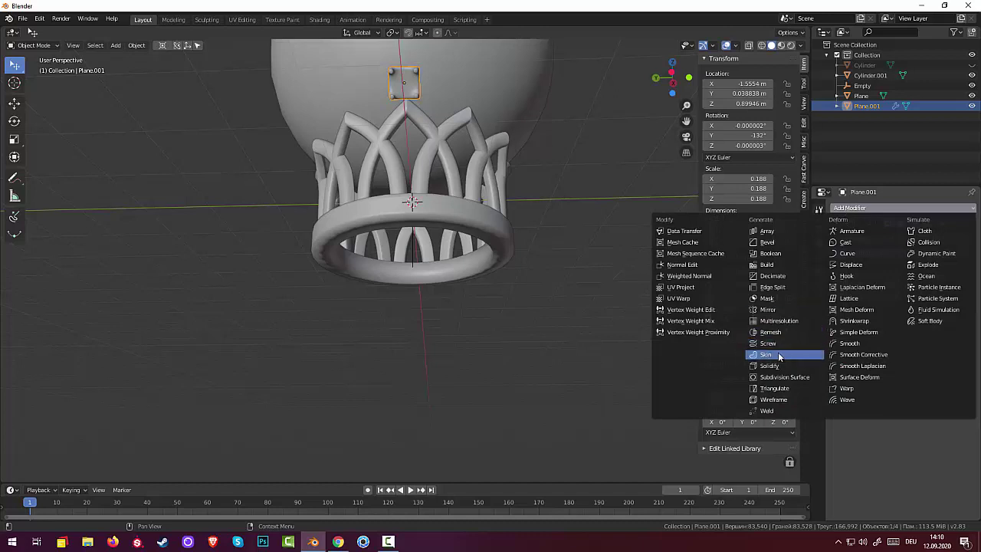
left_click(772, 366)
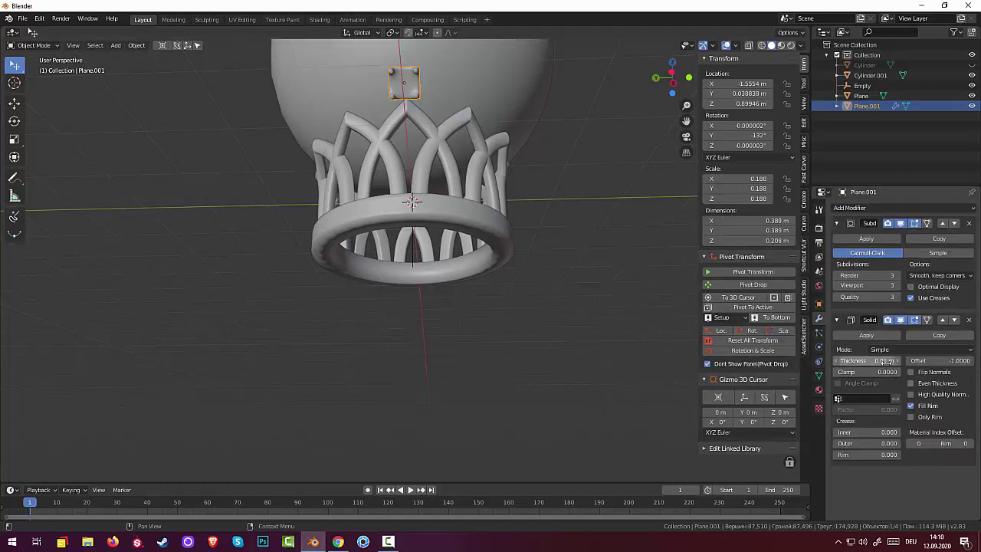
left_click_drag(869, 360, 893, 360)
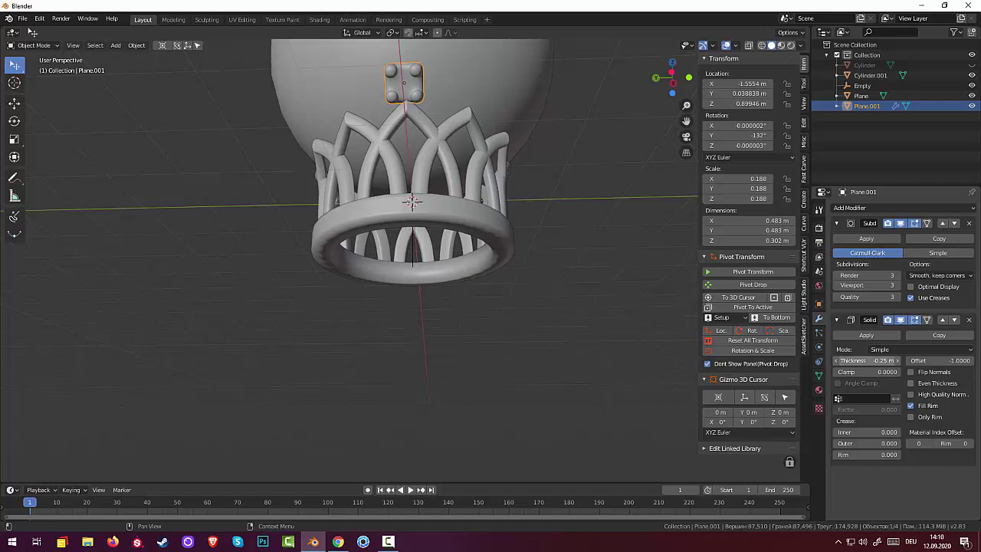
left_click_drag(885, 360, 862, 360)
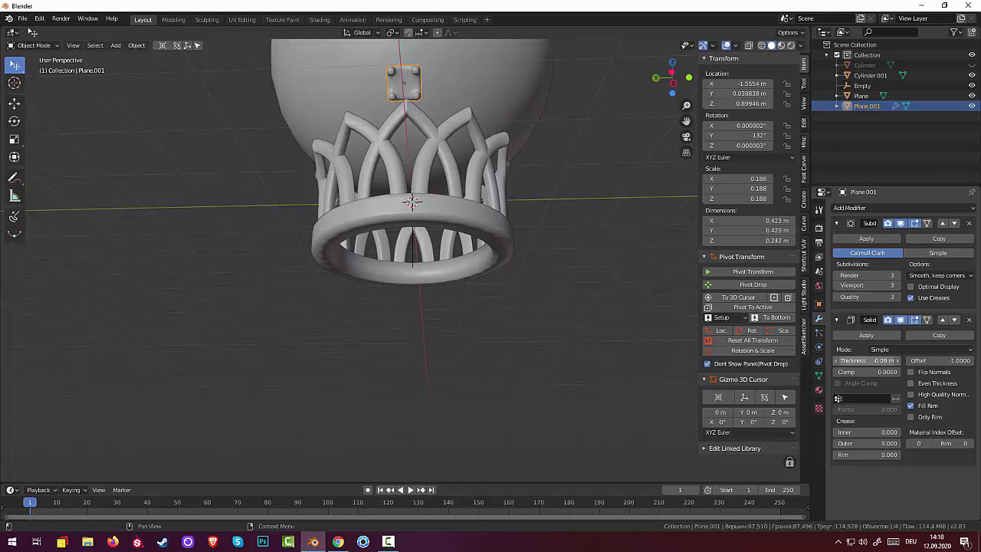
left_click(866, 335)
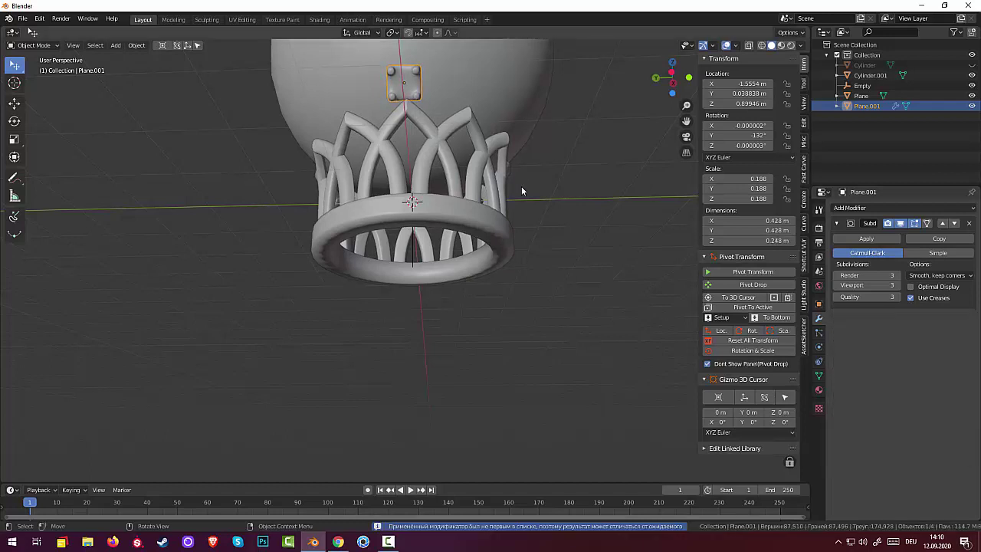
mouse_move(521, 187)
middle_mouse_down()
mouse_move(409, 182)
mouse_move(613, 204)
middle_mouse_up()
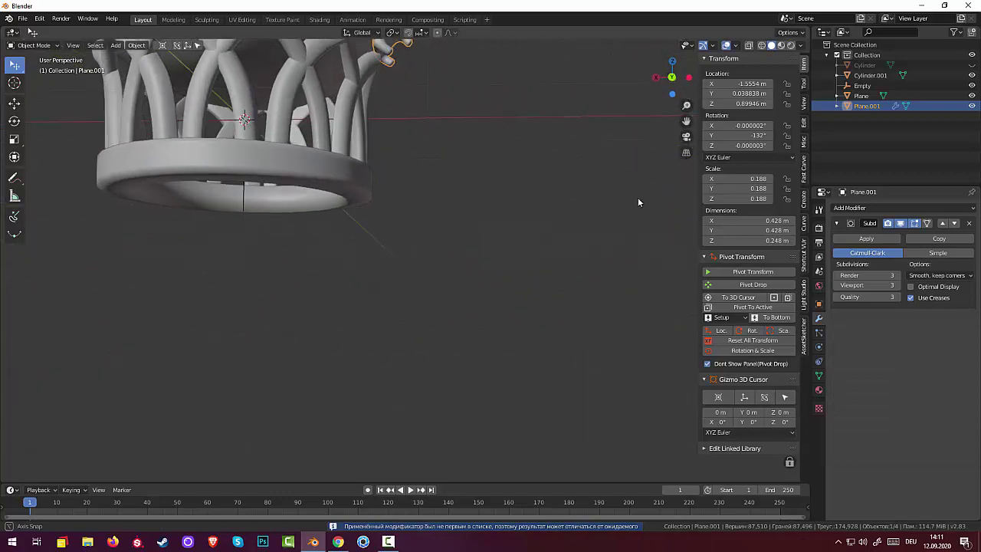
Delete the Empty object from the Outliner
middle_click_drag(612, 204, 540, 176)
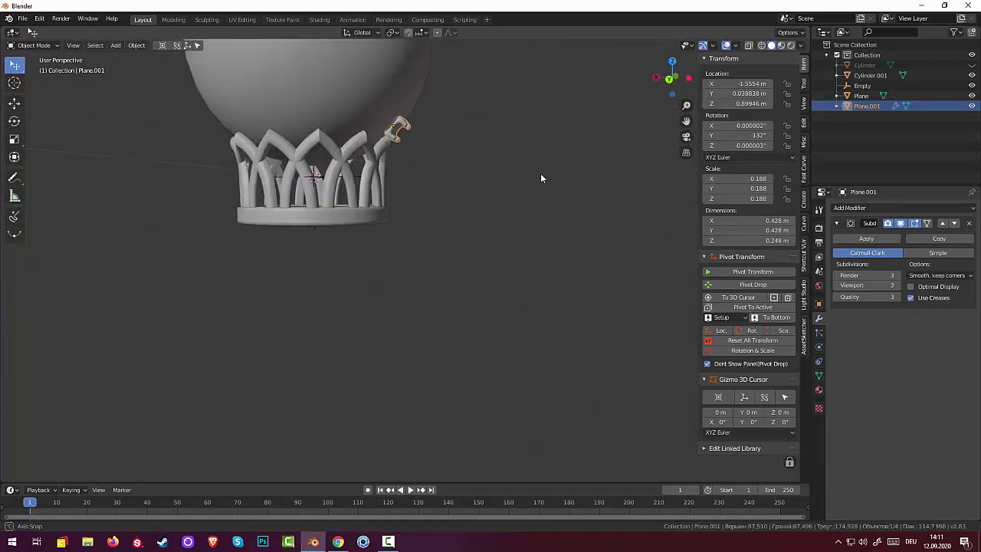
scroll(540, 172, "up", 3)
scroll(521, 184, "up", 2)
mouse_move(493, 197)
middle_mouse_down()
mouse_move(398, 200)
mouse_move(408, 152)
middle_mouse_up()
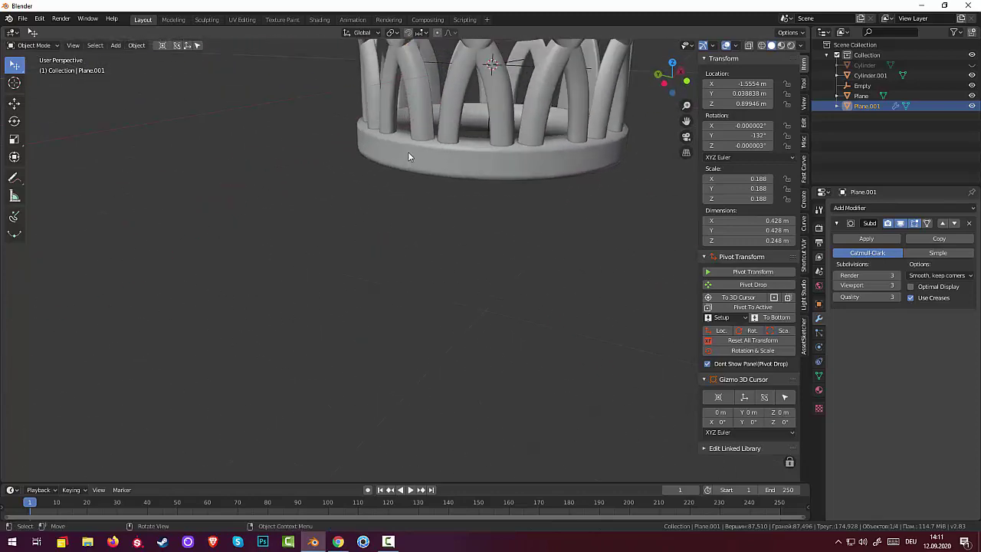
scroll(412, 144, "down", 3)
scroll(432, 198, "down", 2)
mouse_move(431, 198)
middle_mouse_down()
mouse_move(523, 118)
mouse_move(521, 134)
middle_mouse_up()
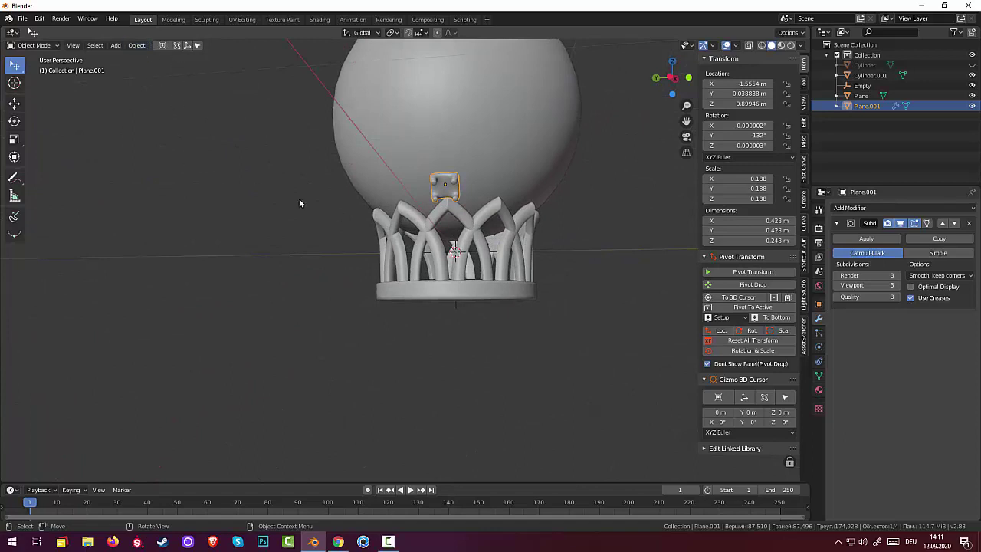
left_click(865, 87)
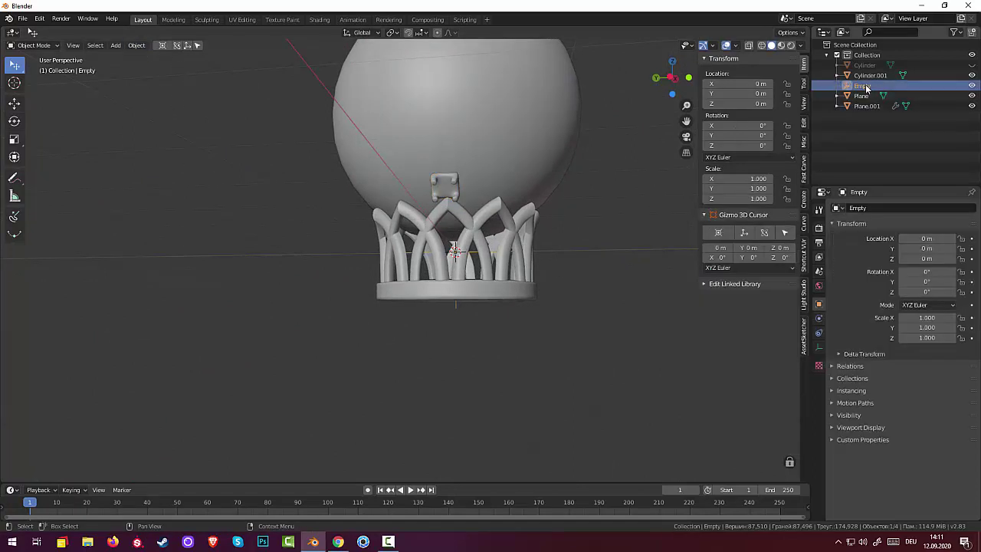
right_click(867, 89)
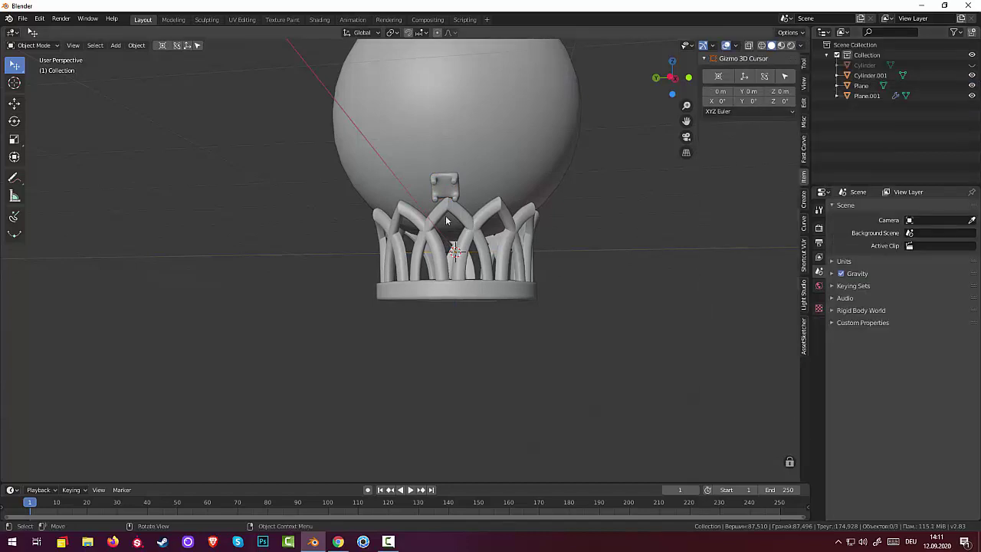
Select the bracket and inspect it from the right, front and top views
left_click(443, 189)
mouse_move(496, 222)
middle_mouse_down()
mouse_move(515, 207)
mouse_move(506, 158)
middle_mouse_up()
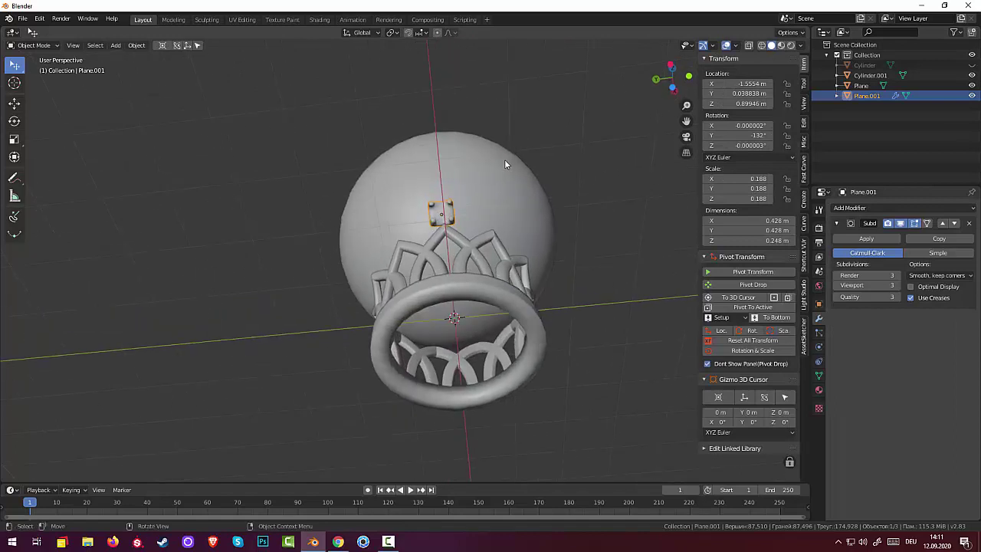
key("KP_3")
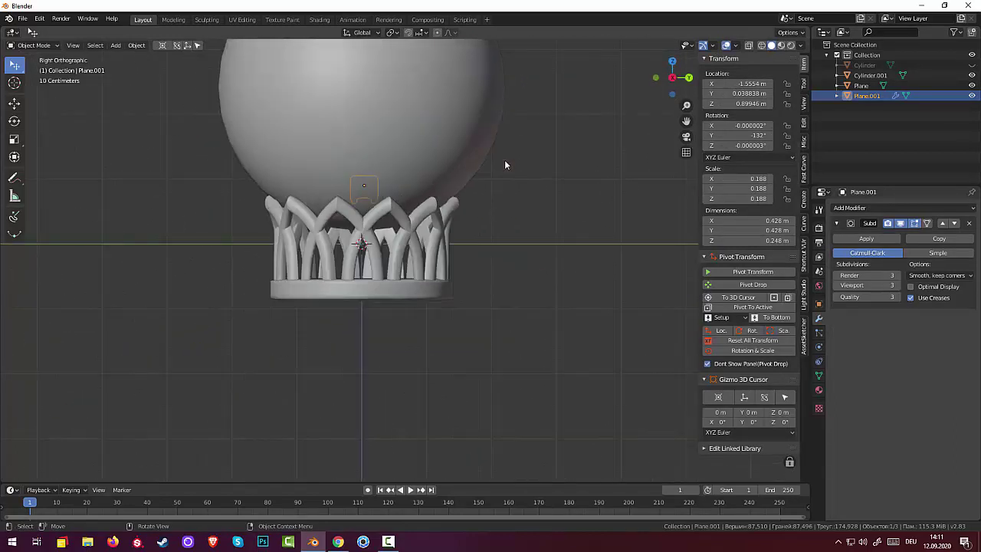
key("KP_1")
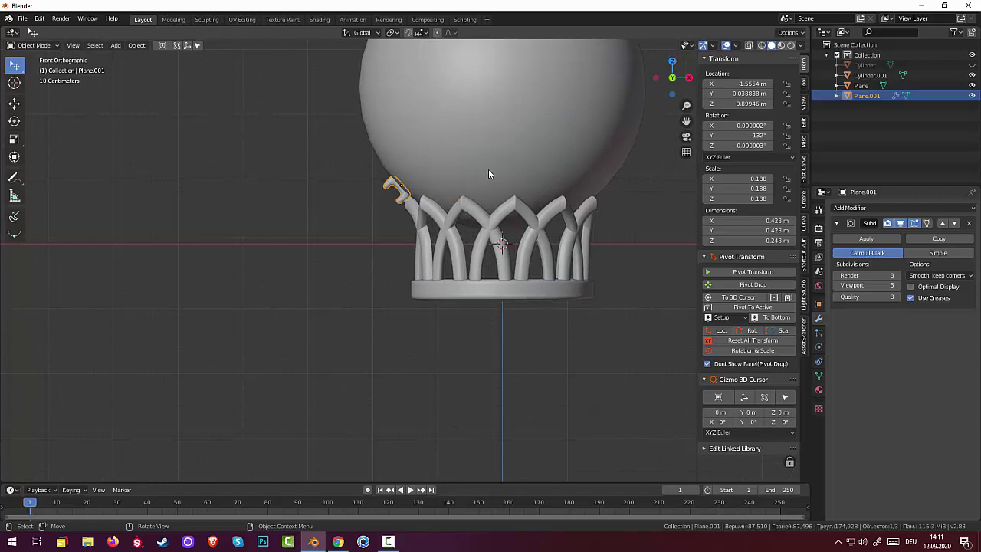
key("KP_7")
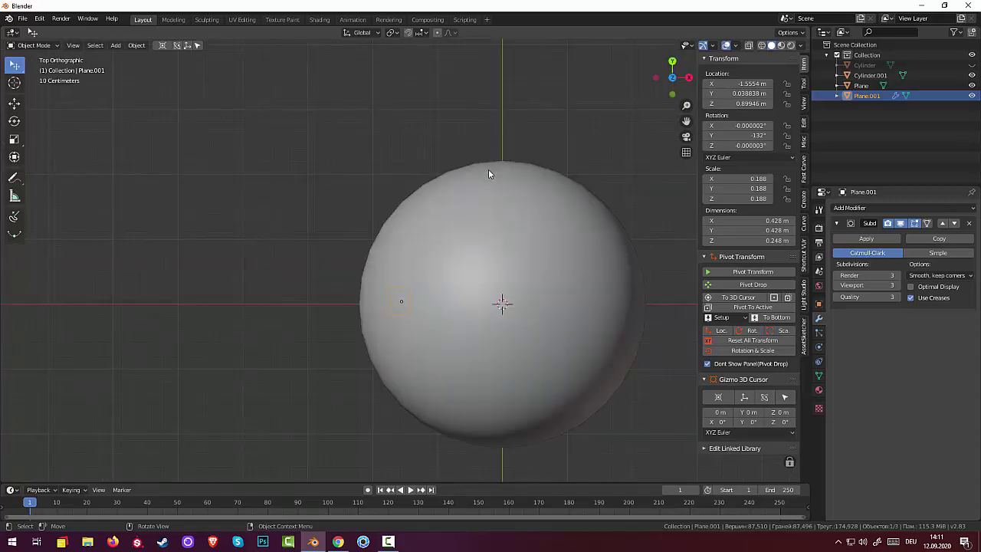
key("KP_1")
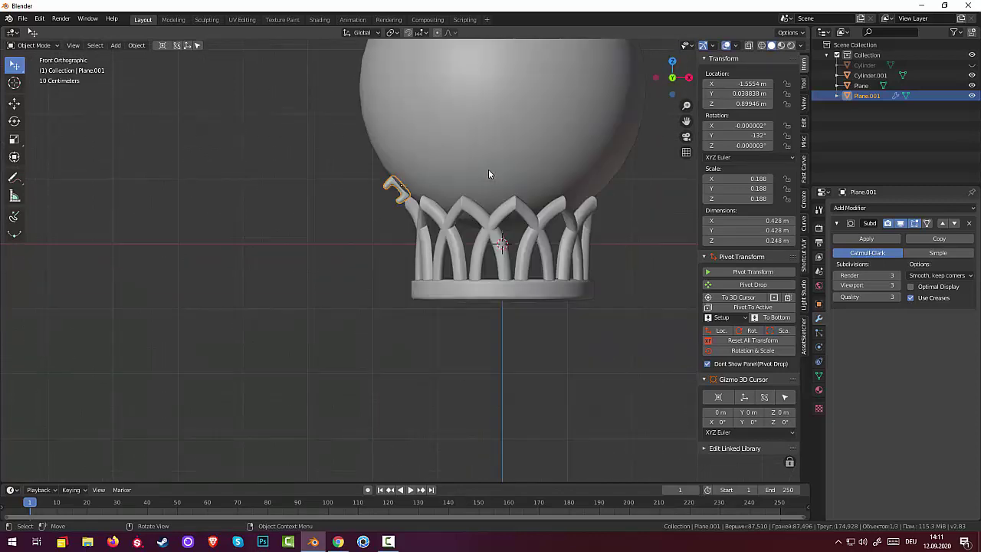
In Left view, raise the bracket Plane.001 to sit just above the crown arches
key("KP_3")
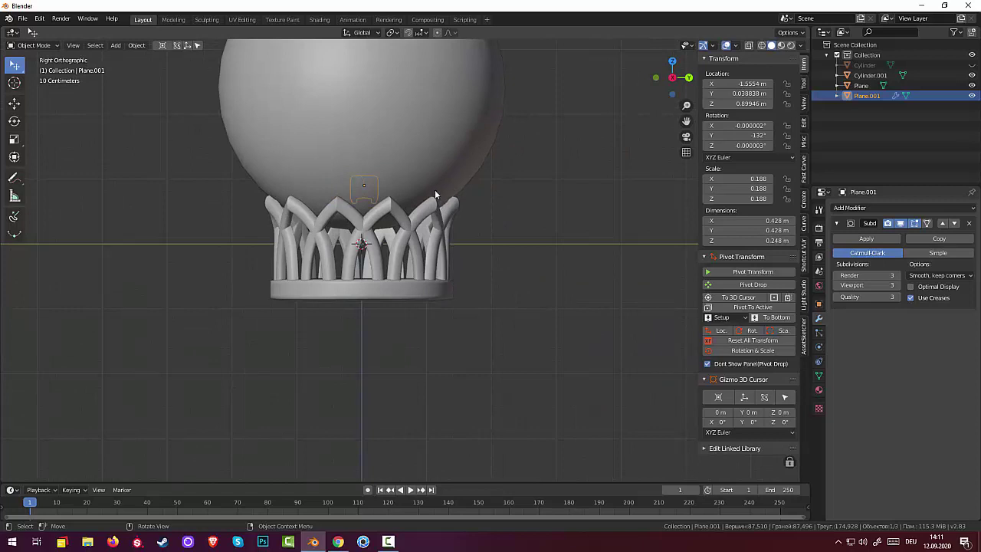
key("ctrl+KP_3")
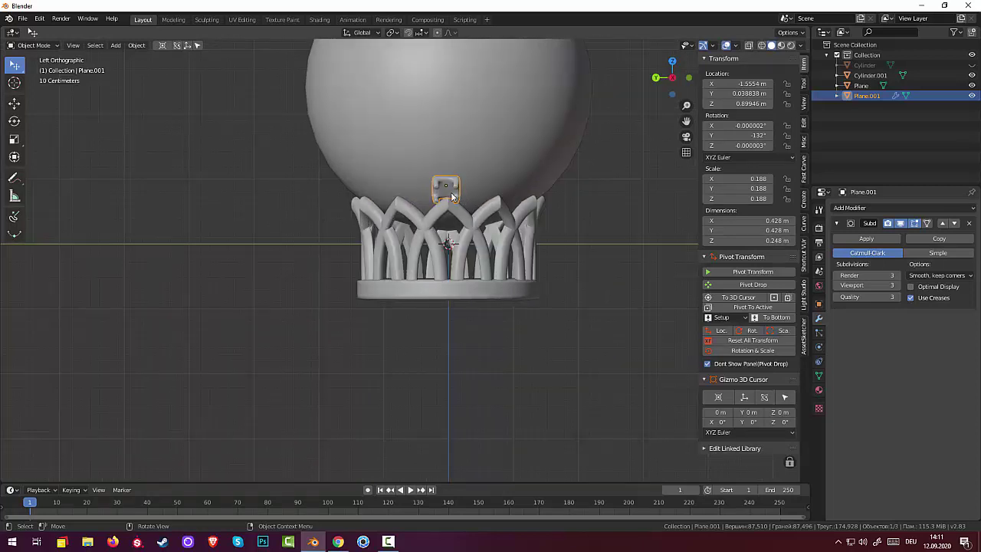
key("g")
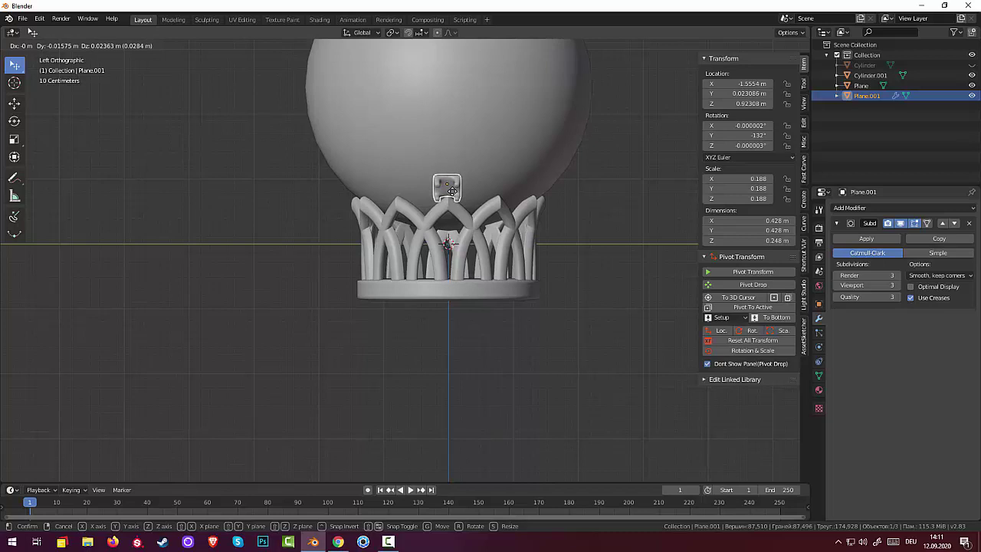
left_click(452, 191)
Move Plane.001's origin to the world centre with Origin to 3D Cursor
left_click(136, 46)
mouse_move(153, 67)
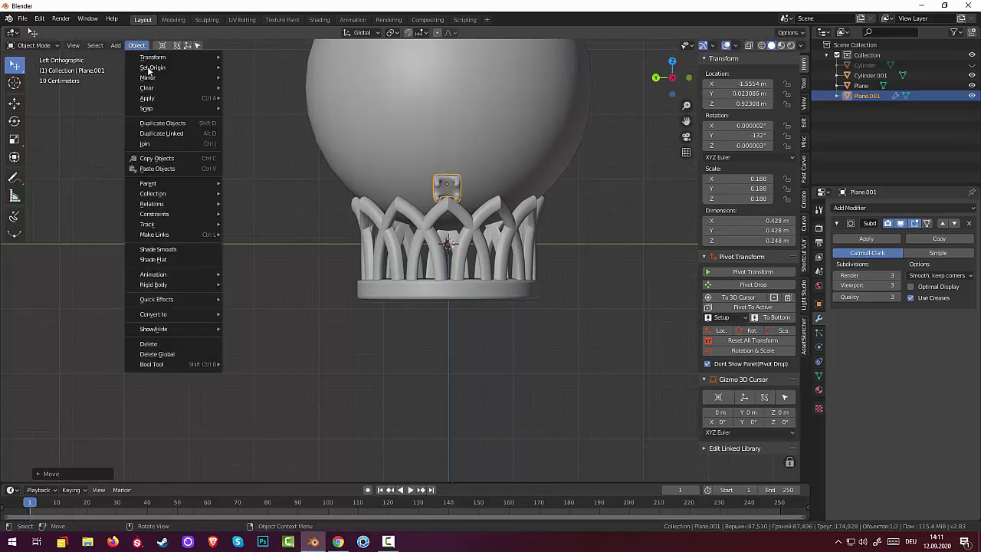
left_click(271, 90)
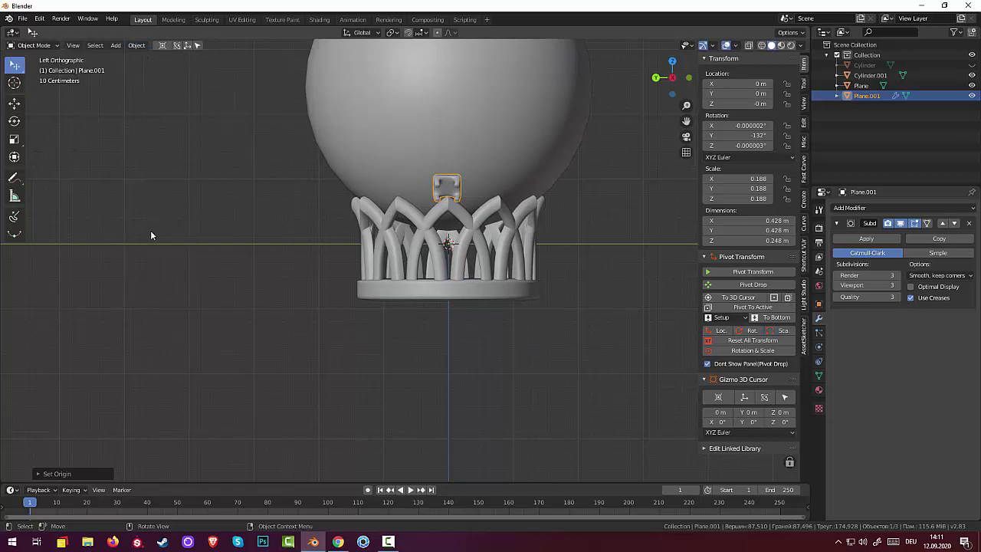
key("shift+a")
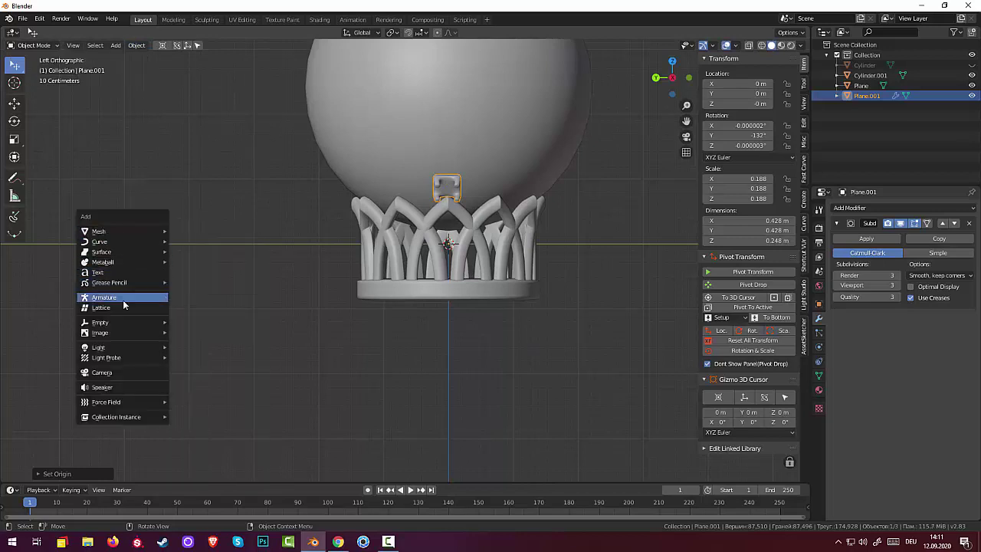
mouse_move(100, 321)
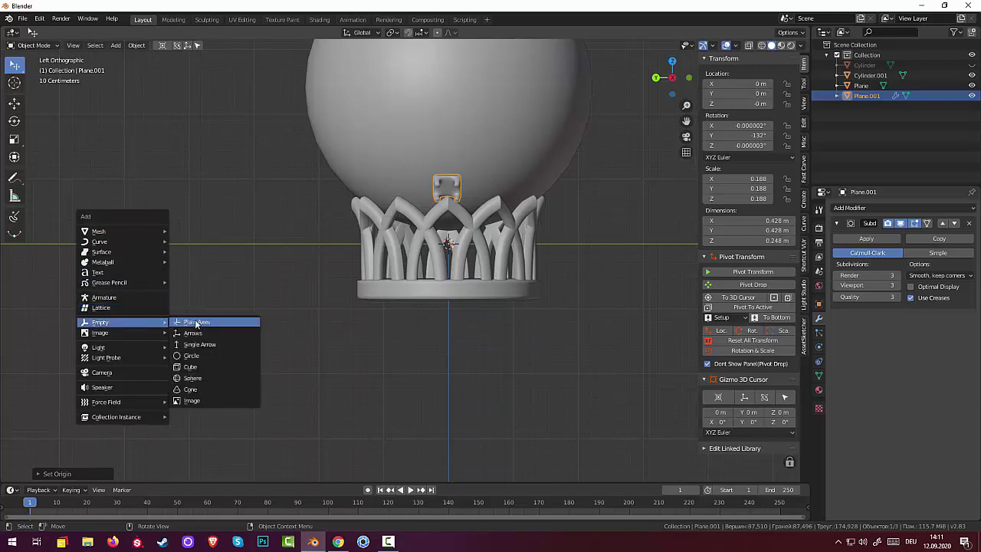
Add a Plain Axes Empty at the centre and reset the bracket's transforms
left_click(195, 323)
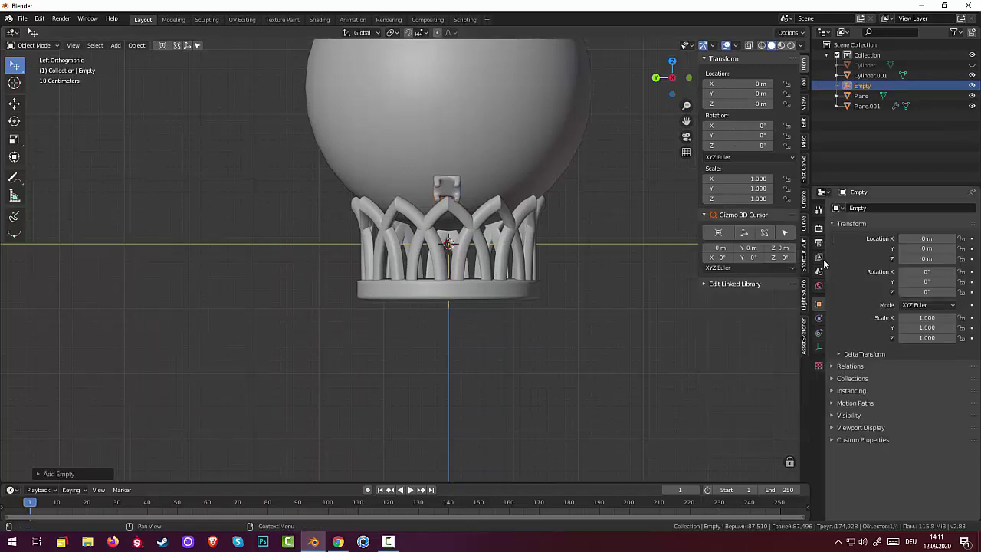
left_click(442, 189)
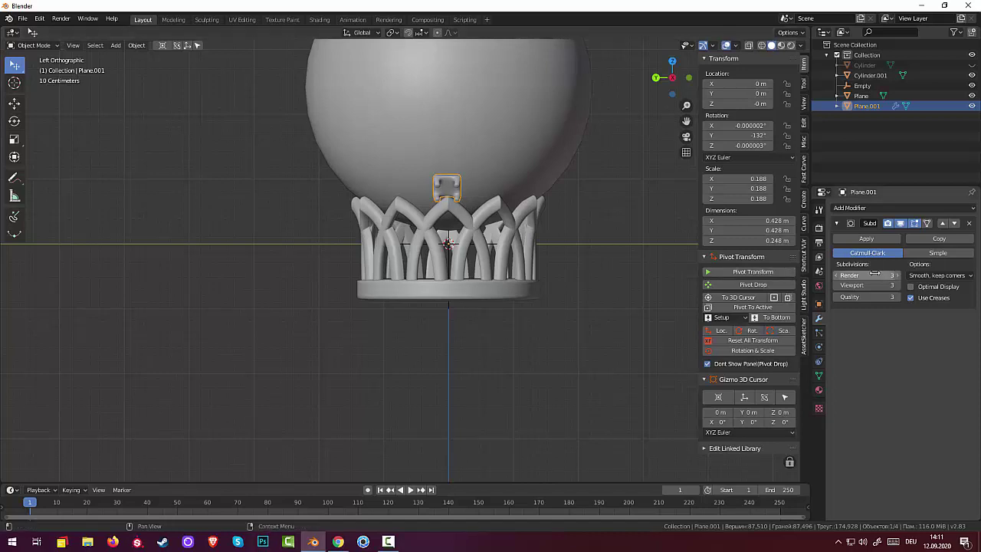
left_click(742, 340)
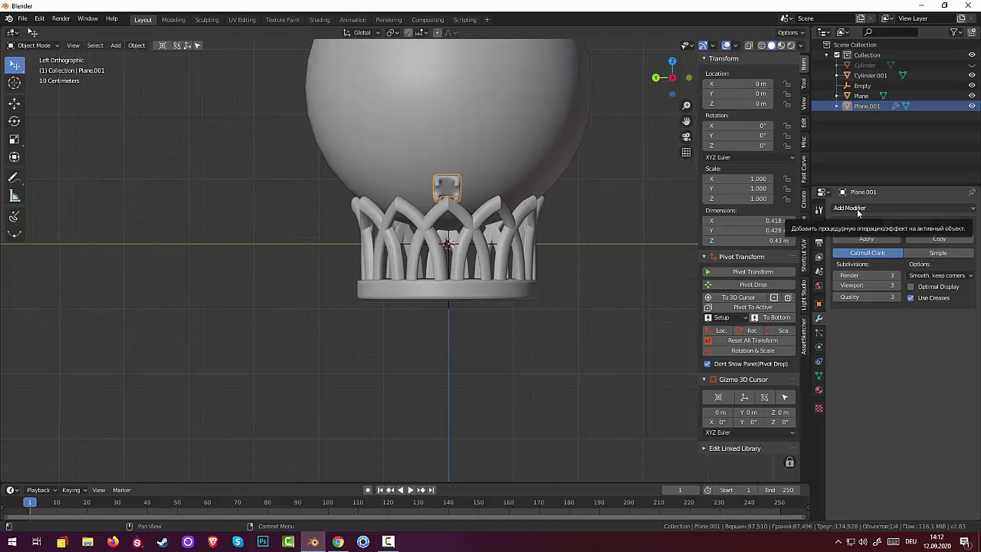
Give Plane.001 an Array modifier using constant offset with the Empty as offset object
left_click(858, 209)
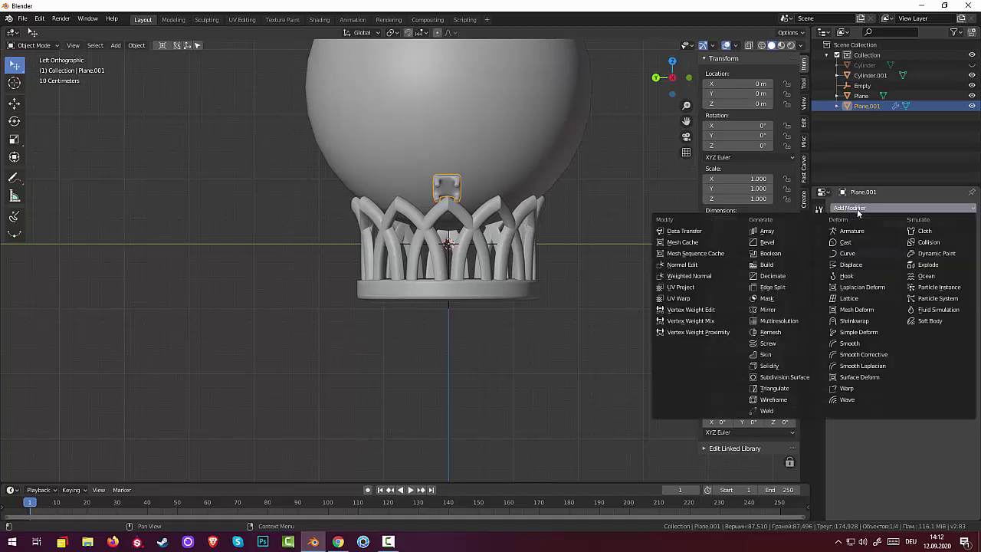
left_click(770, 231)
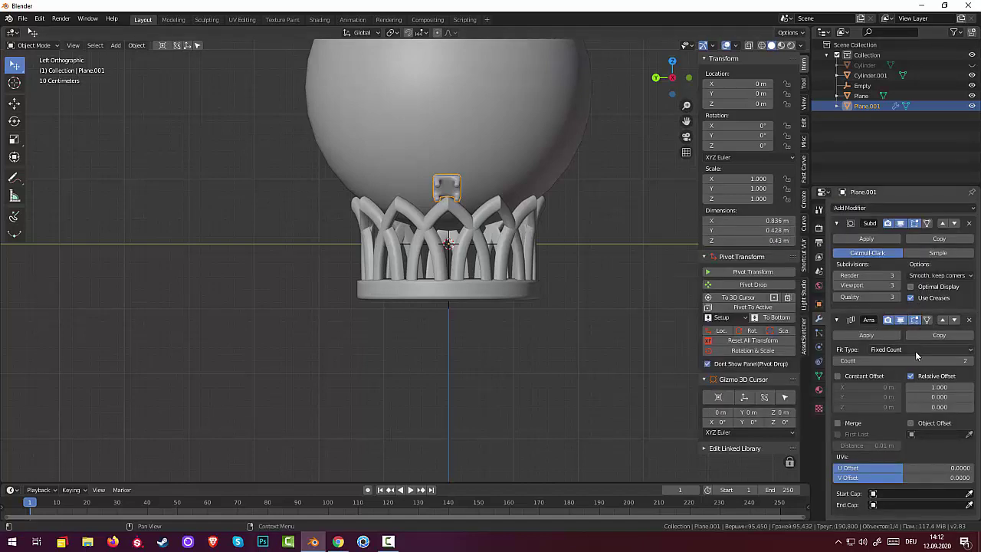
left_click(909, 376)
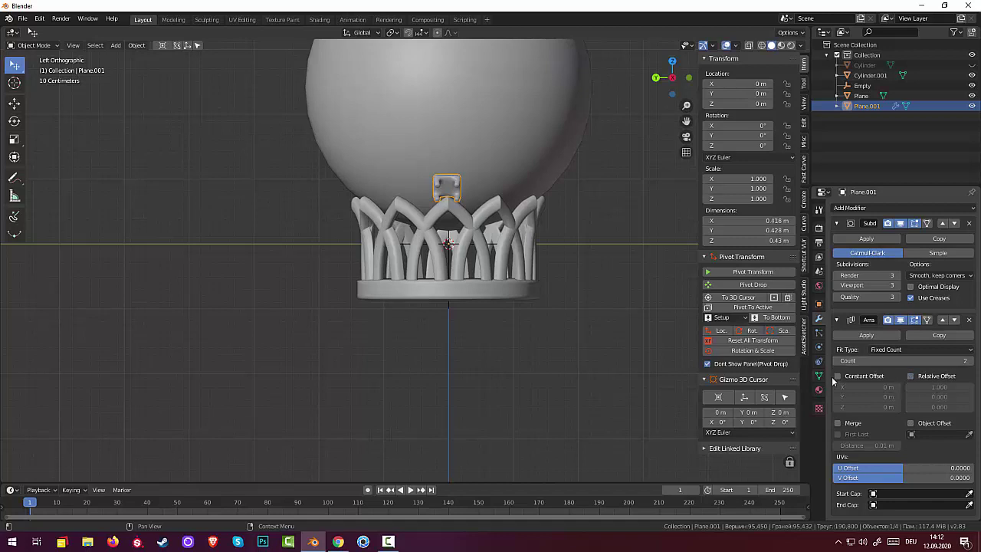
left_click(836, 375)
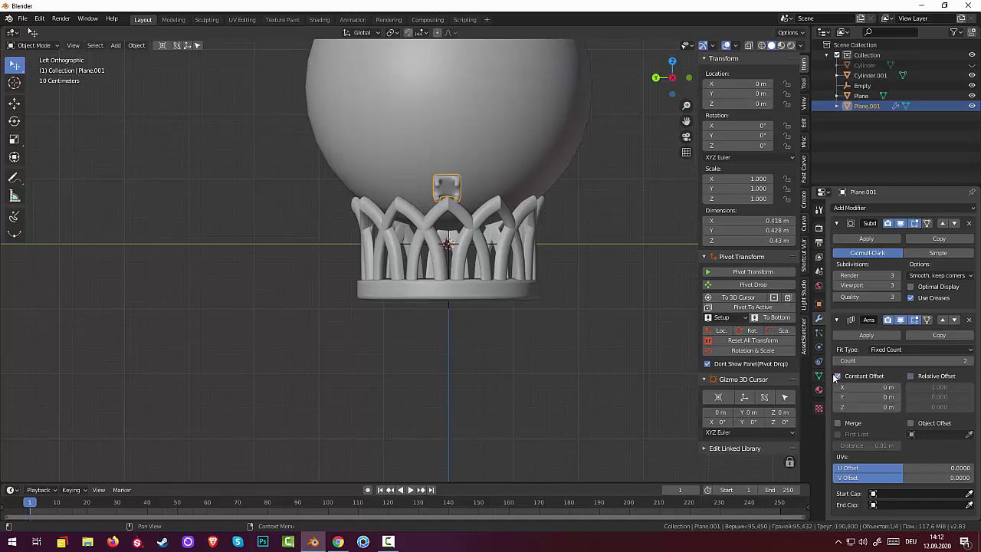
left_click(911, 434)
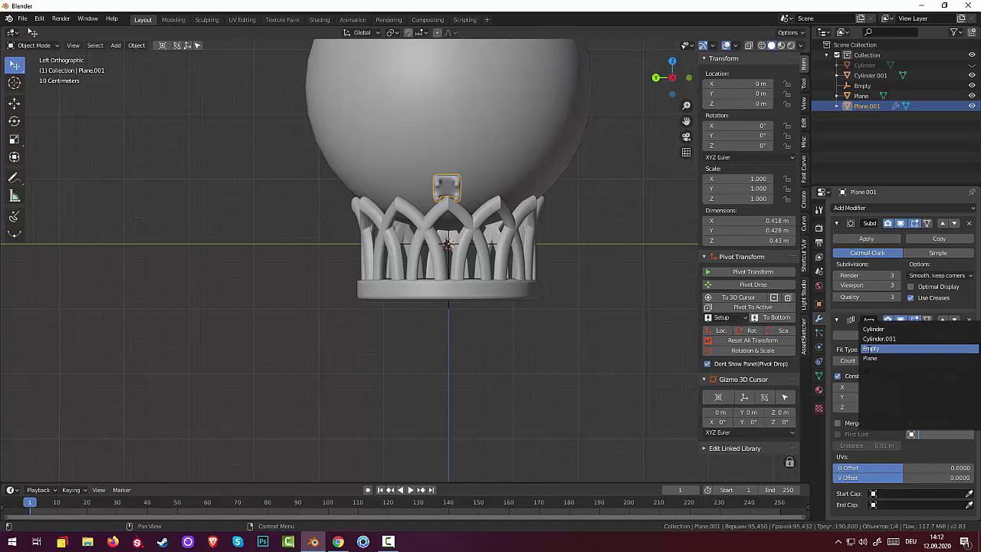
left_click(871, 349)
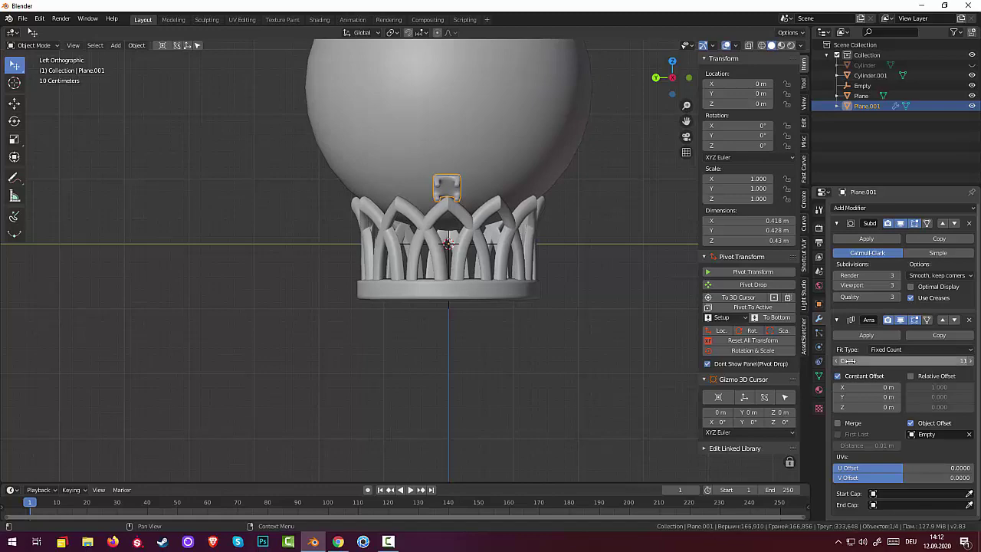
Rotate the bracket about Z to -30.3° and raise the array count to 16
mouse_move(659, 287)
middle_mouse_down()
mouse_move(623, 226)
mouse_move(643, 294)
mouse_move(654, 291)
mouse_move(648, 298)
middle_mouse_up()
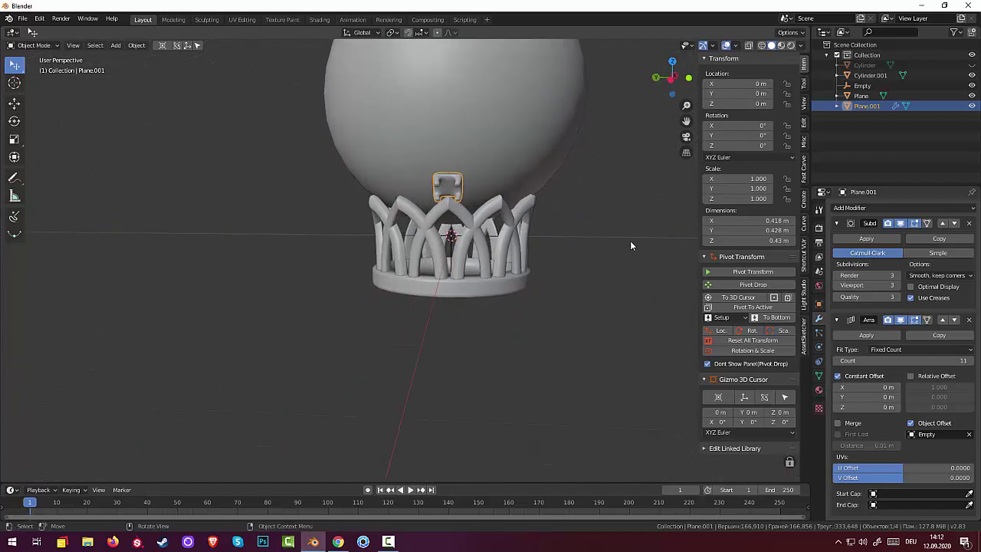
key("r")
key("z")
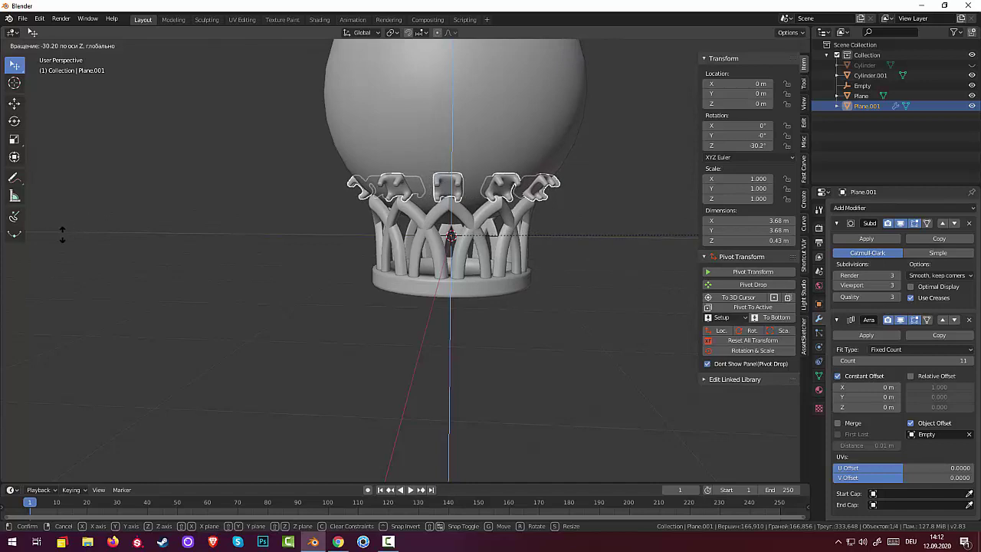
left_click(62, 234)
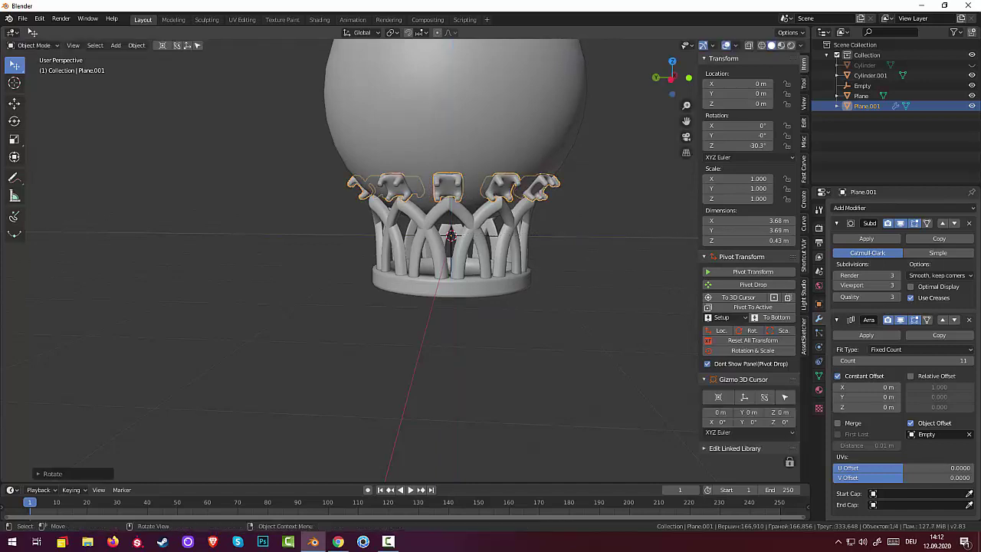
mouse_move(254, 219)
middle_mouse_down()
mouse_move(340, 188)
mouse_move(464, 208)
mouse_move(435, 230)
mouse_move(418, 181)
mouse_move(306, 182)
mouse_move(219, 208)
mouse_move(252, 207)
mouse_move(268, 226)
middle_mouse_up()
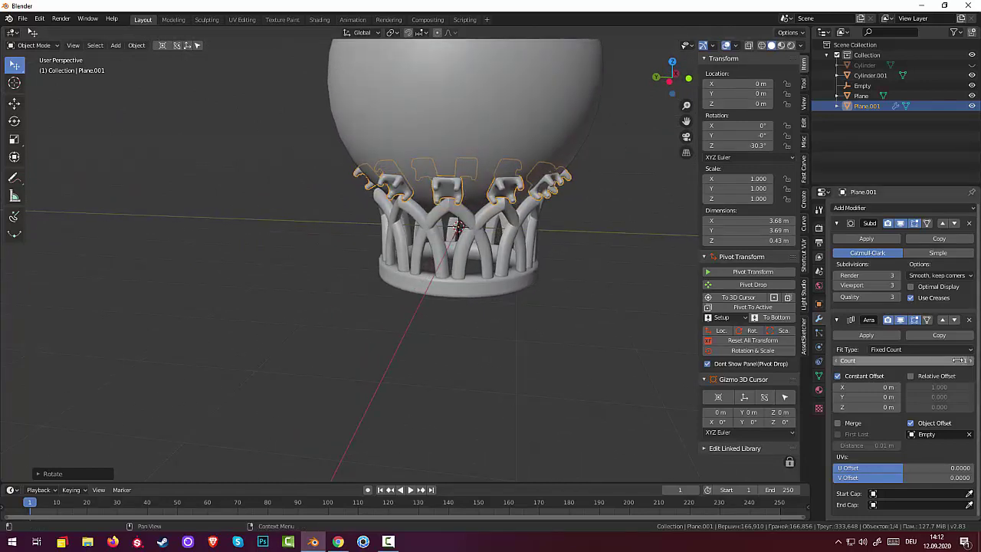
left_click_drag(959, 361, 881, 360)
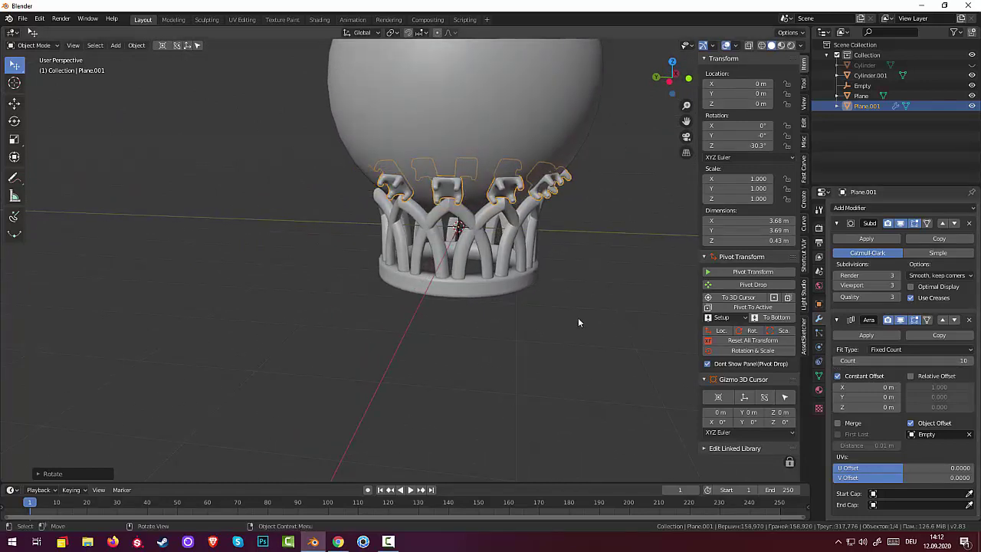
Rotate the bracket about Z again to about -36.1°
mouse_move(578, 323)
middle_mouse_down()
mouse_move(582, 306)
mouse_move(618, 304)
mouse_move(507, 311)
mouse_move(315, 277)
mouse_move(263, 285)
mouse_move(276, 295)
middle_mouse_up()
key("r")
key("z")
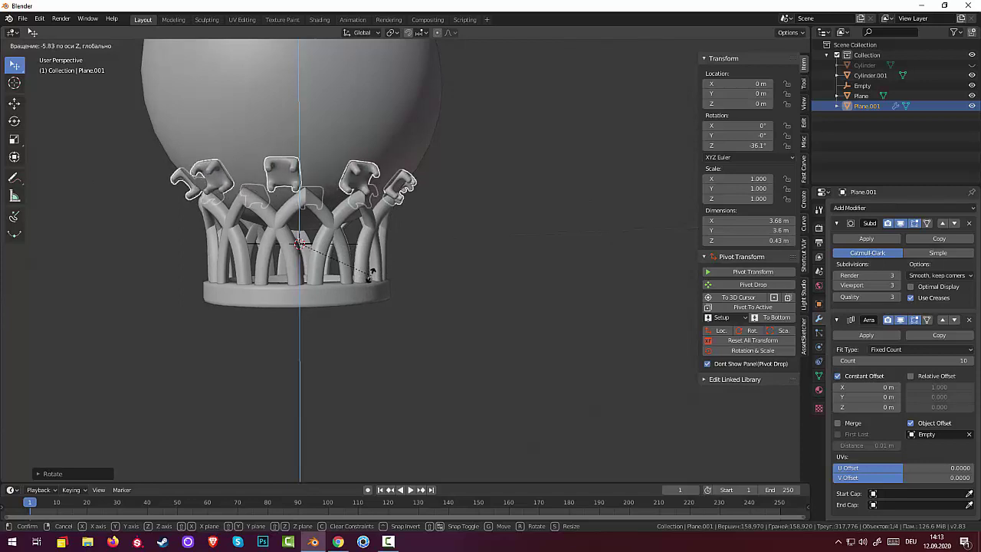
left_click(371, 275)
mouse_move(409, 272)
middle_mouse_down()
mouse_move(324, 261)
mouse_move(176, 274)
mouse_move(226, 281)
middle_mouse_up()
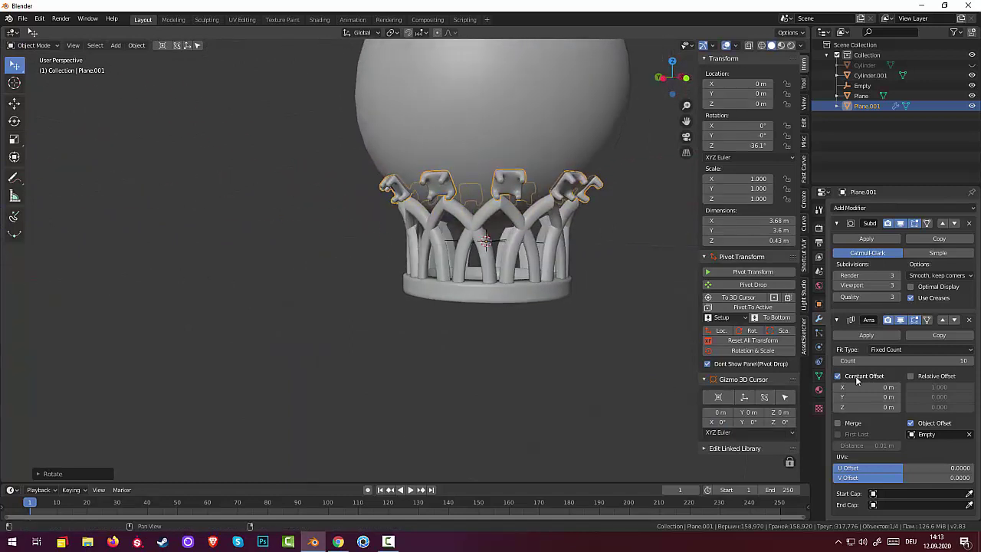
Reset the Array count to 1, then raise it to 2 bracket copies
left_click(904, 360)
type("1")
key("Return")
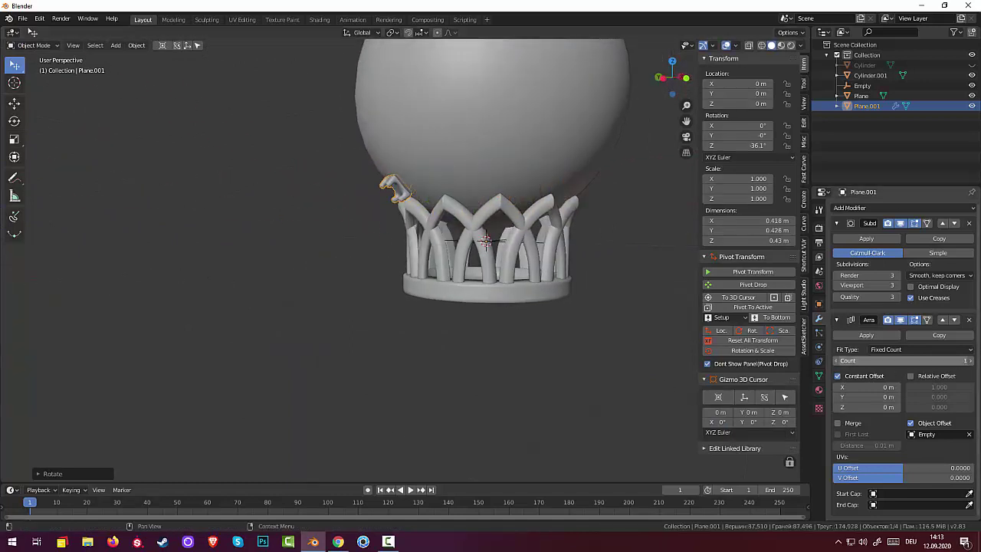
mouse_move(546, 306)
middle_mouse_down()
mouse_move(618, 284)
mouse_move(641, 289)
mouse_move(632, 276)
mouse_move(682, 290)
mouse_move(603, 279)
mouse_move(611, 271)
middle_mouse_up()
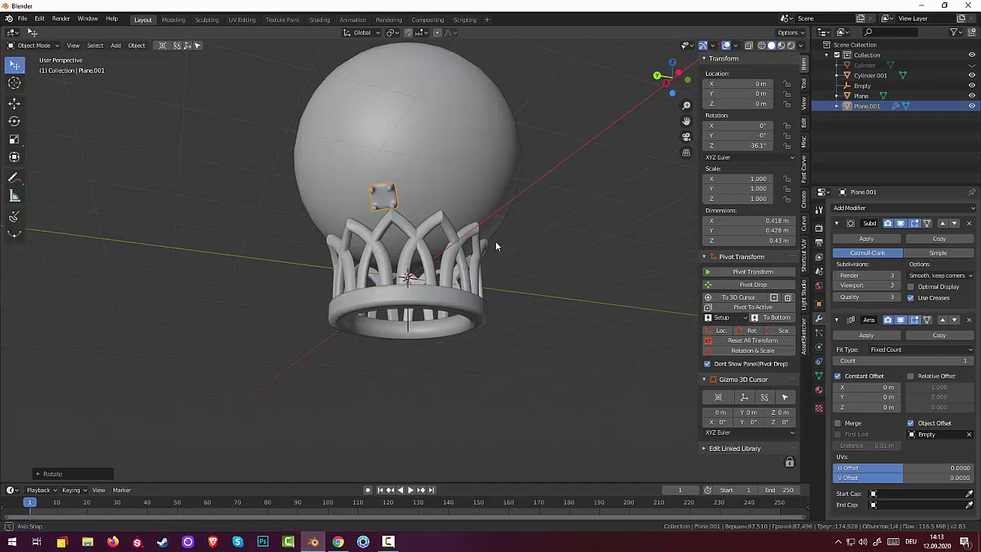
mouse_move(495, 241)
middle_mouse_down()
mouse_move(450, 218)
mouse_move(488, 48)
mouse_move(423, 54)
mouse_move(408, 220)
middle_mouse_up()
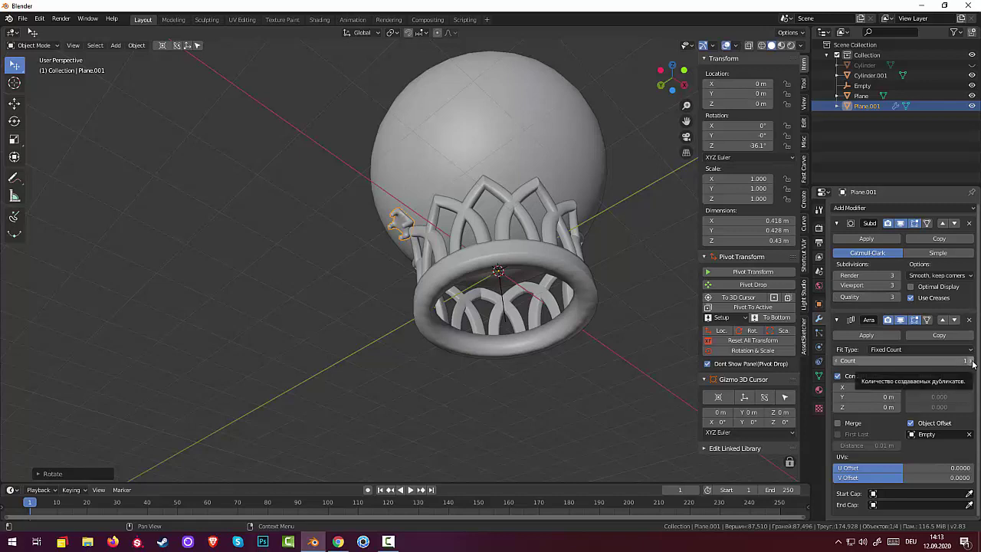
left_click(969, 360)
mouse_move(583, 292)
middle_mouse_down()
mouse_move(561, 301)
mouse_move(554, 318)
mouse_move(551, 297)
mouse_move(567, 308)
middle_mouse_up()
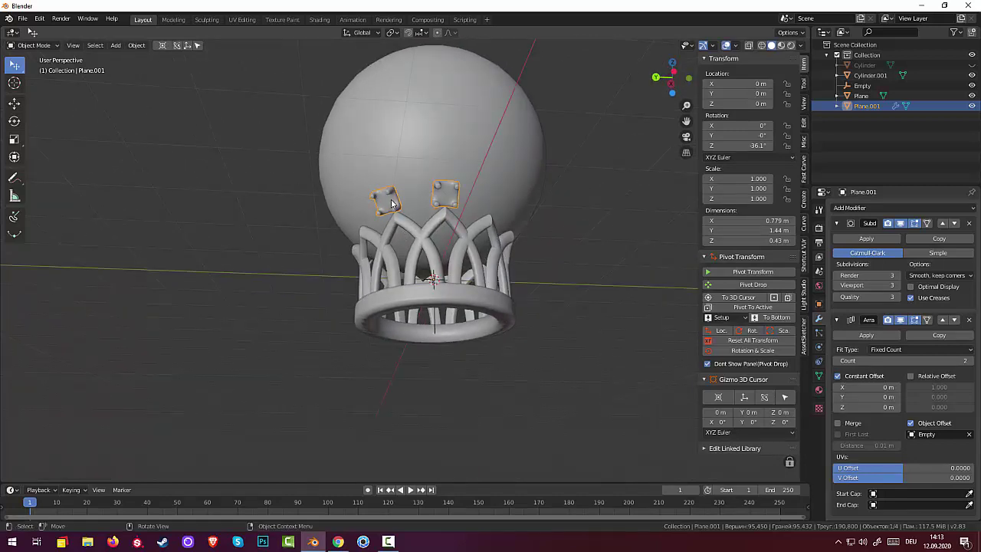
Rotate the bracket about Z to about -32.6°
key("r")
key("z")
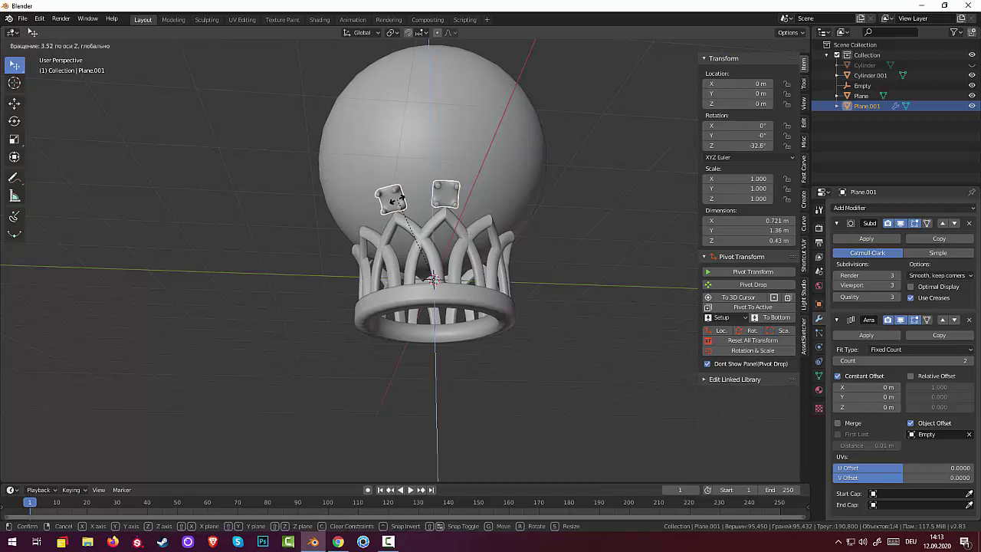
left_click(396, 199)
mouse_move(546, 252)
middle_mouse_down()
mouse_move(564, 229)
mouse_move(550, 262)
middle_mouse_up()
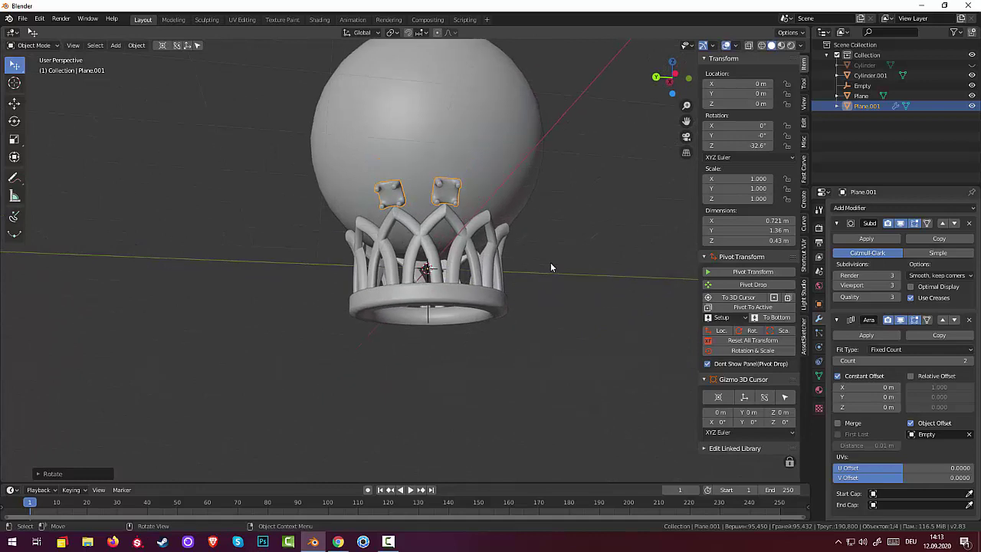
Raise the Array count stepwise from 3 to 7 brackets, then deselect to inspect
left_click(970, 361)
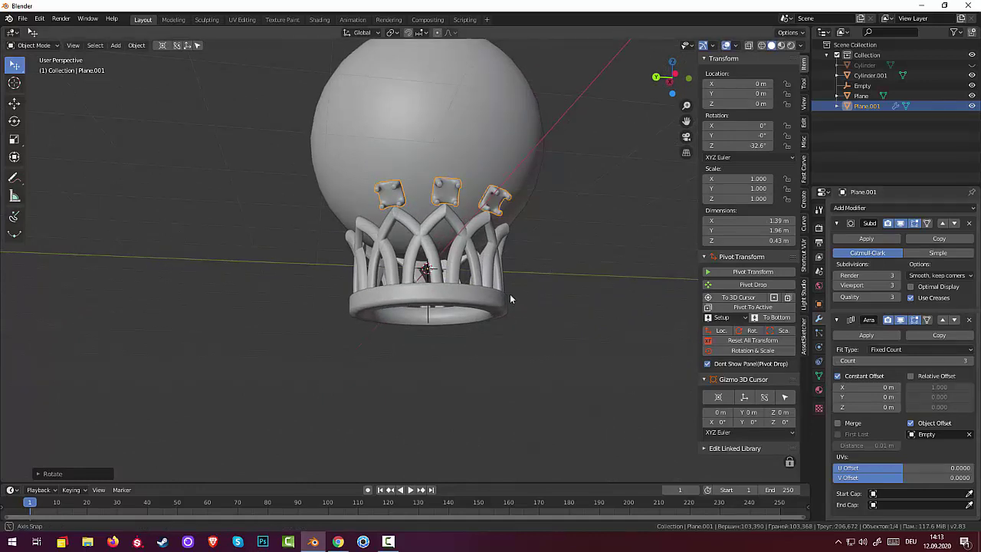
mouse_move(509, 293)
middle_mouse_down()
mouse_move(465, 286)
mouse_move(452, 295)
middle_mouse_up()
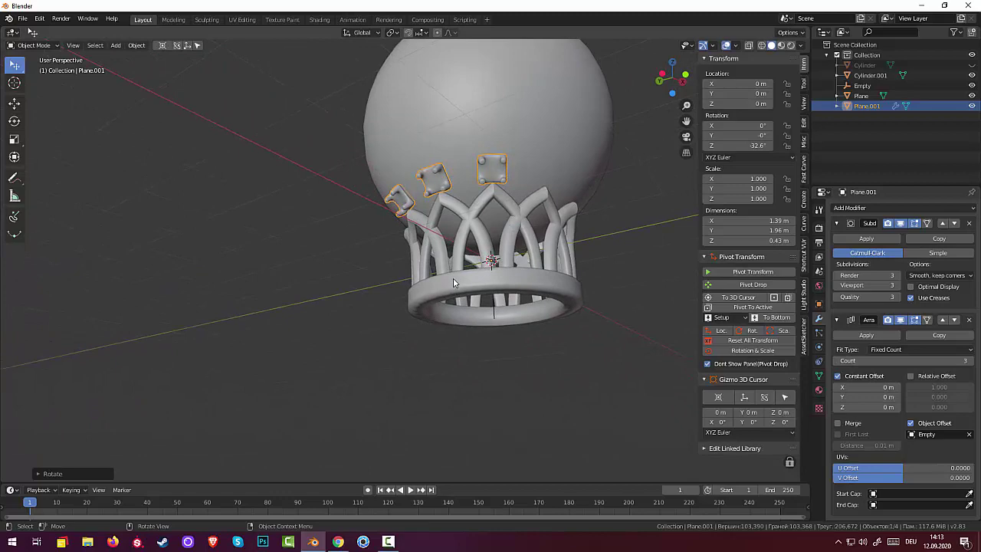
left_click(970, 361)
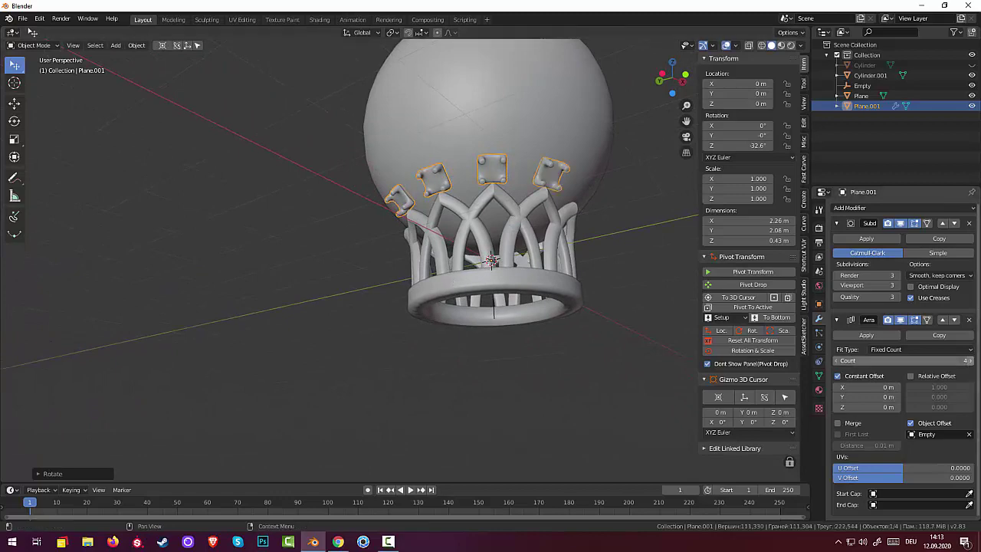
left_click(970, 361)
middle_click_drag(556, 278, 467, 288)
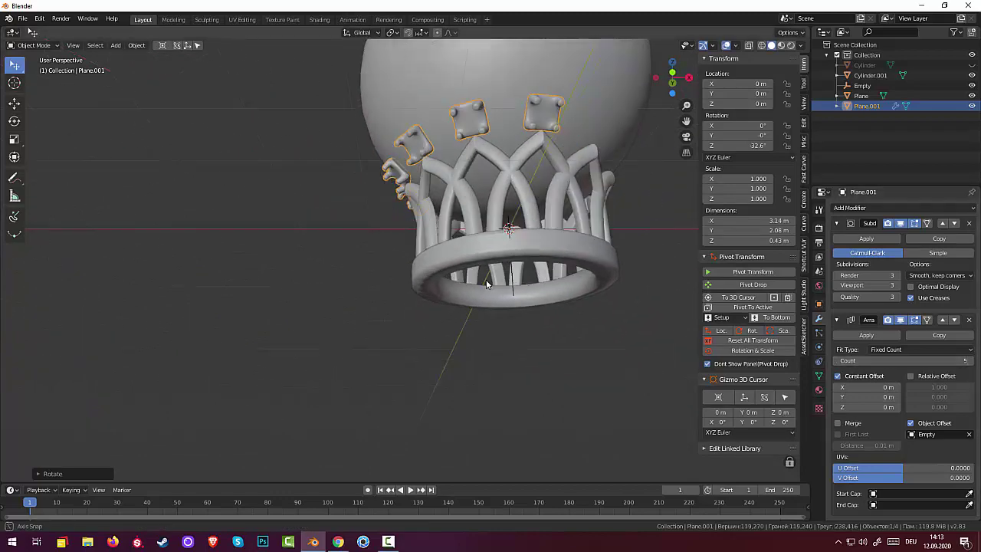
left_click(970, 361)
mouse_move(597, 332)
middle_mouse_down()
mouse_move(552, 334)
mouse_move(605, 371)
middle_mouse_up()
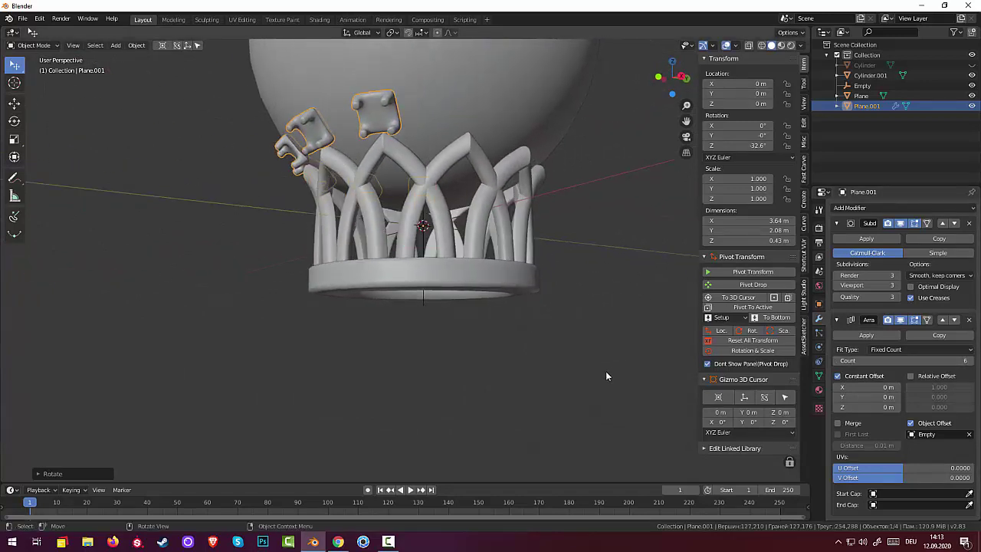
left_click(969, 361)
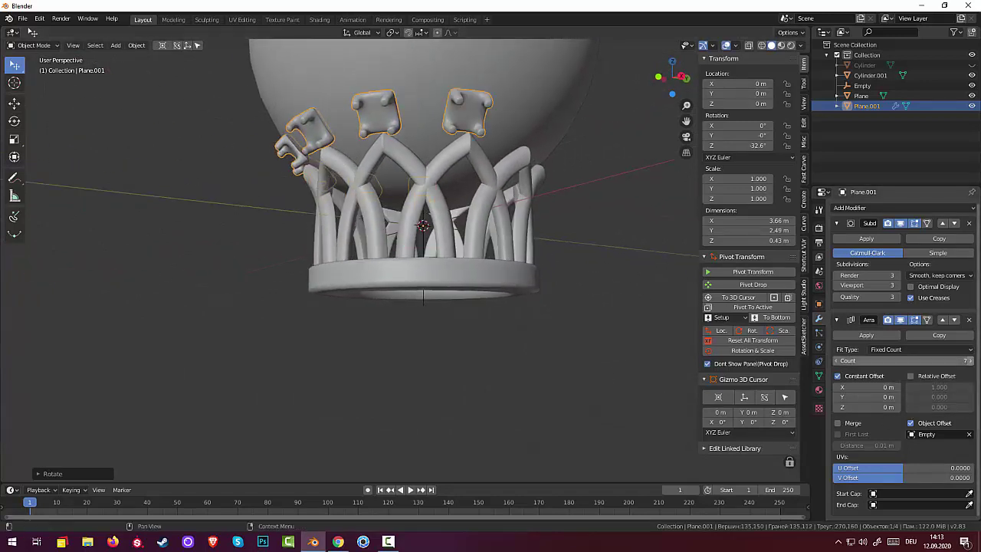
left_click(512, 336)
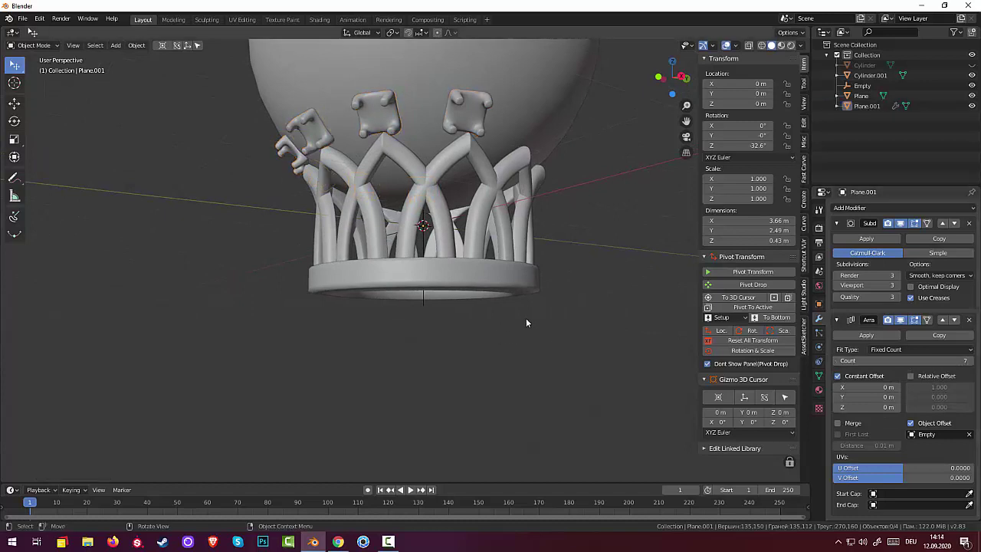
mouse_move(525, 323)
middle_mouse_down()
mouse_move(491, 322)
mouse_move(516, 329)
mouse_move(515, 342)
middle_mouse_up()
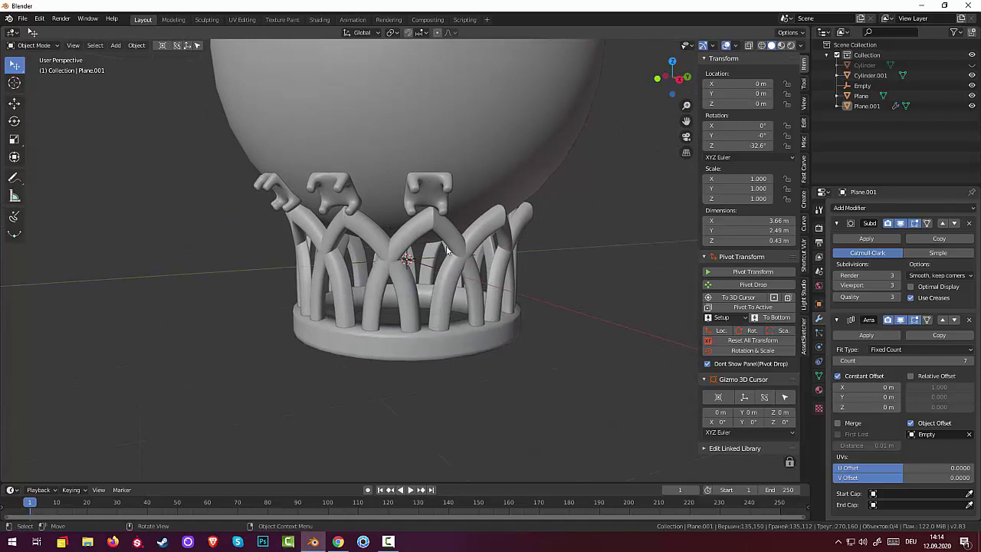
Rotate Plane.001 about Z and raise the Array count from 8 to 11 brackets
left_click(426, 196)
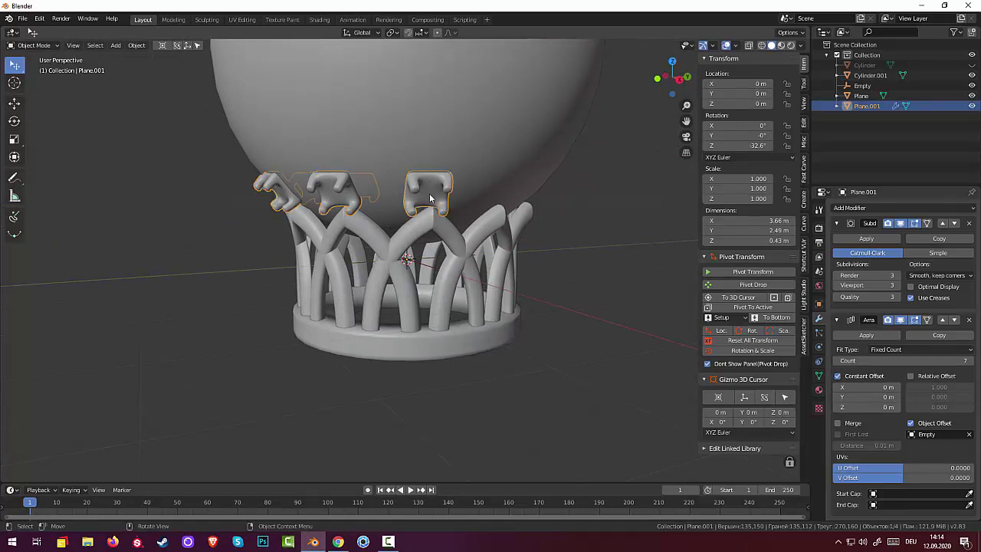
key("r")
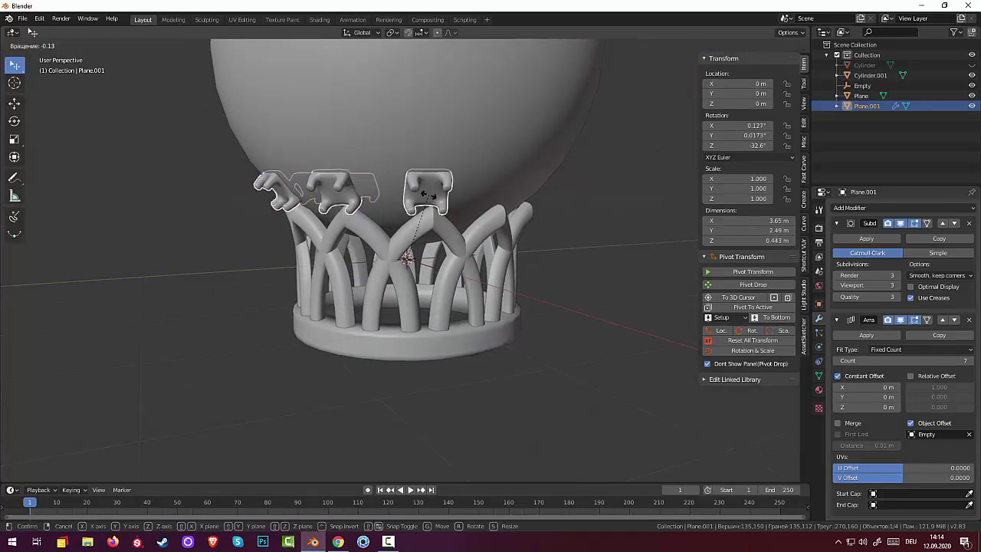
key("z")
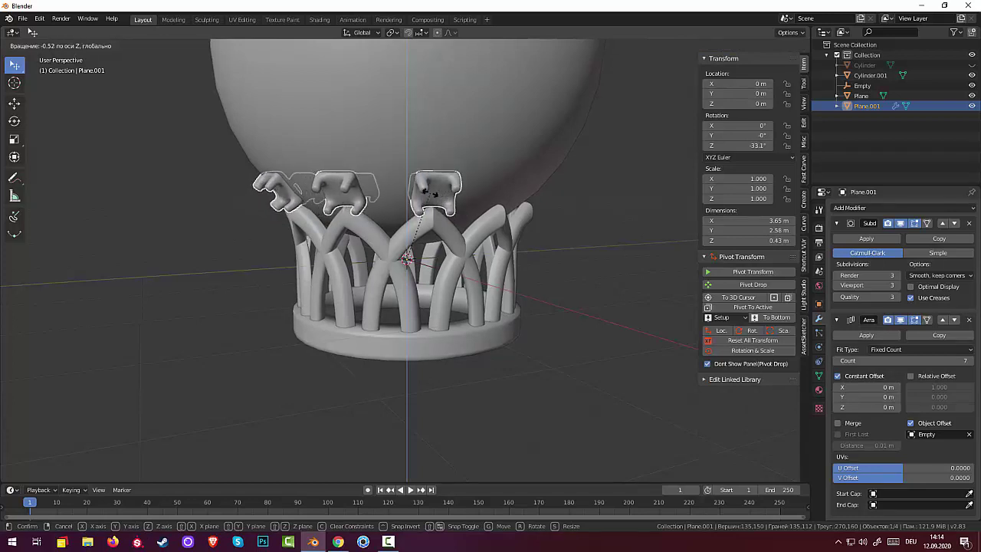
left_click(430, 192)
middle_click_drag(602, 316, 587, 303)
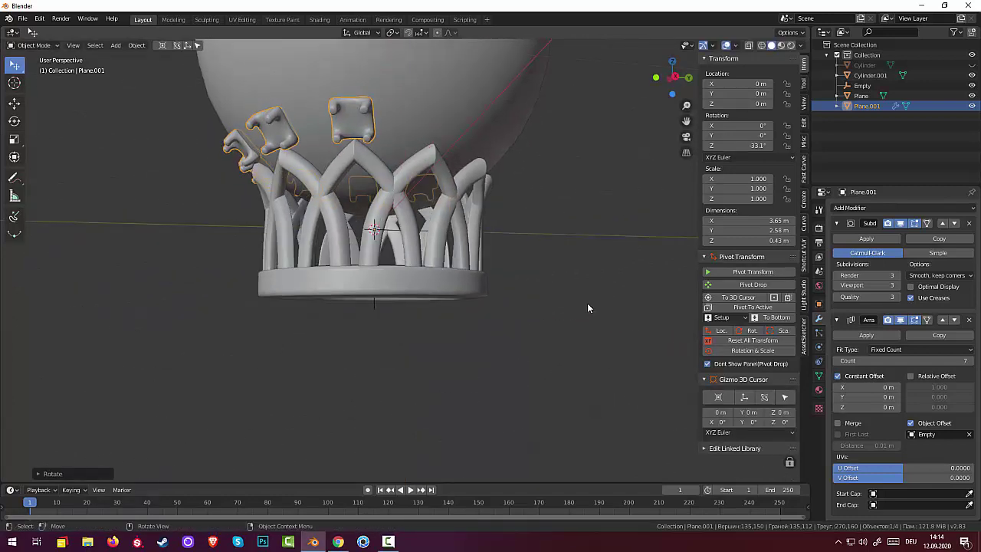
left_click(969, 360)
left_click(969, 360)
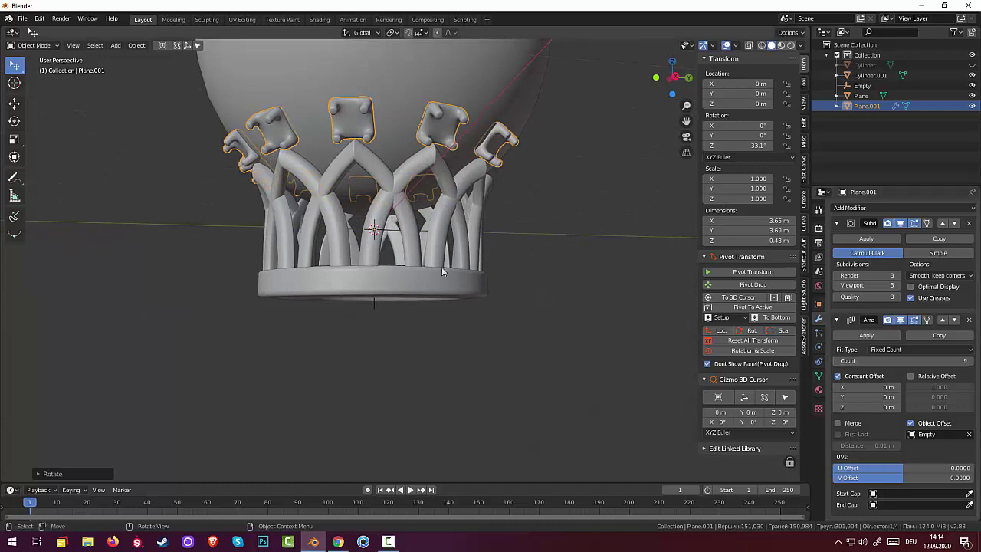
mouse_move(442, 266)
middle_mouse_down()
mouse_move(476, 255)
mouse_move(428, 258)
mouse_move(418, 268)
middle_mouse_up()
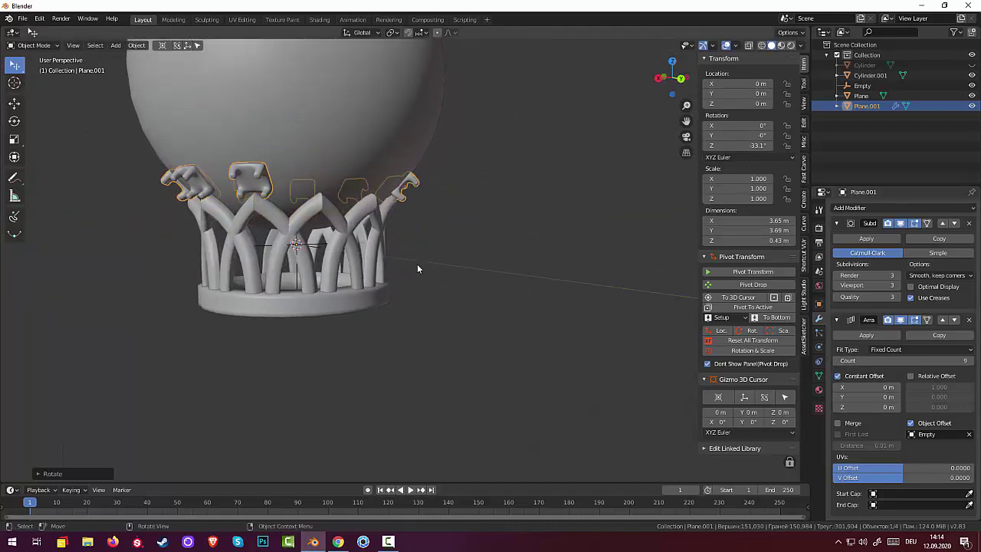
left_click(969, 361)
left_click(969, 361)
mouse_move(658, 306)
middle_mouse_down()
mouse_move(595, 284)
mouse_move(594, 292)
middle_mouse_up()
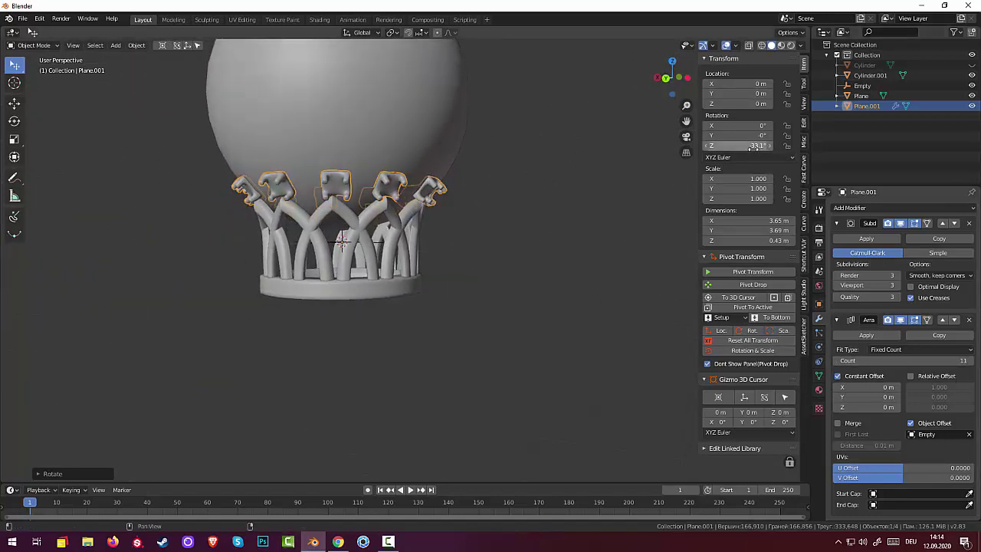
Fine-tune the brackets' Z rotation value while inspecting the crown
left_click_drag(757, 146, 758, 145)
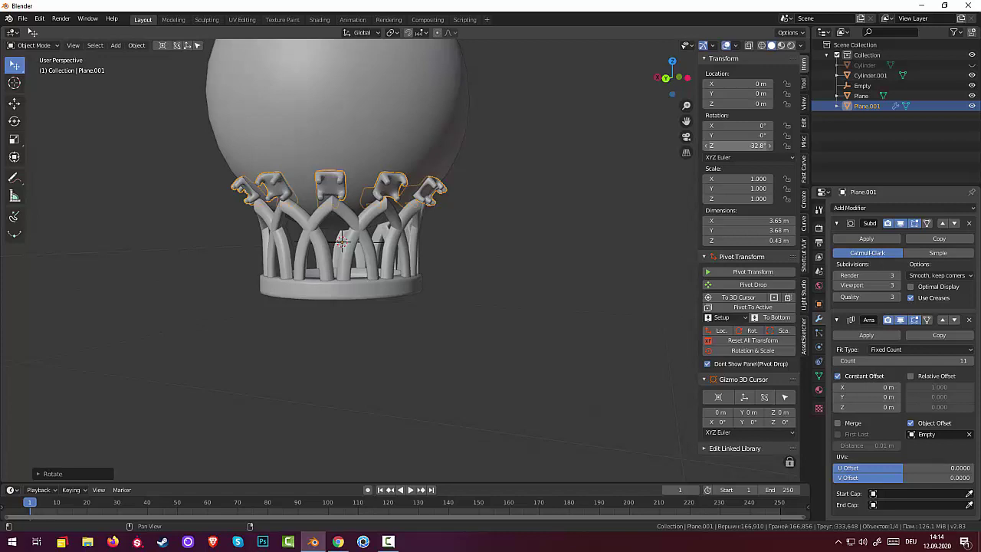
left_click_drag(747, 146, 747, 146)
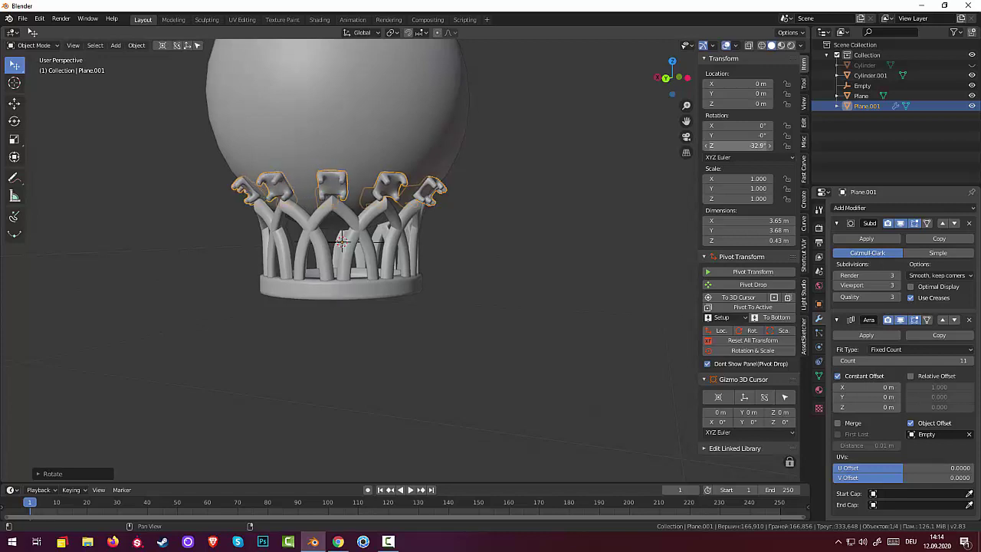
left_click(552, 173)
mouse_move(551, 173)
middle_mouse_down()
mouse_move(585, 157)
mouse_move(622, 173)
mouse_move(708, 176)
mouse_move(788, 178)
mouse_move(808, 165)
mouse_move(41, 160)
mouse_move(114, 166)
middle_mouse_up()
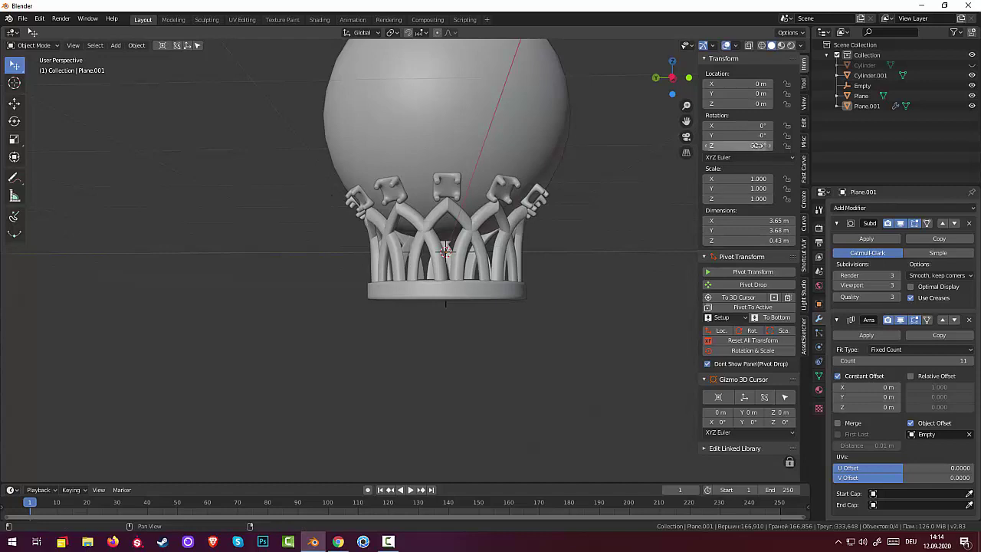
left_click_drag(755, 145, 751, 145)
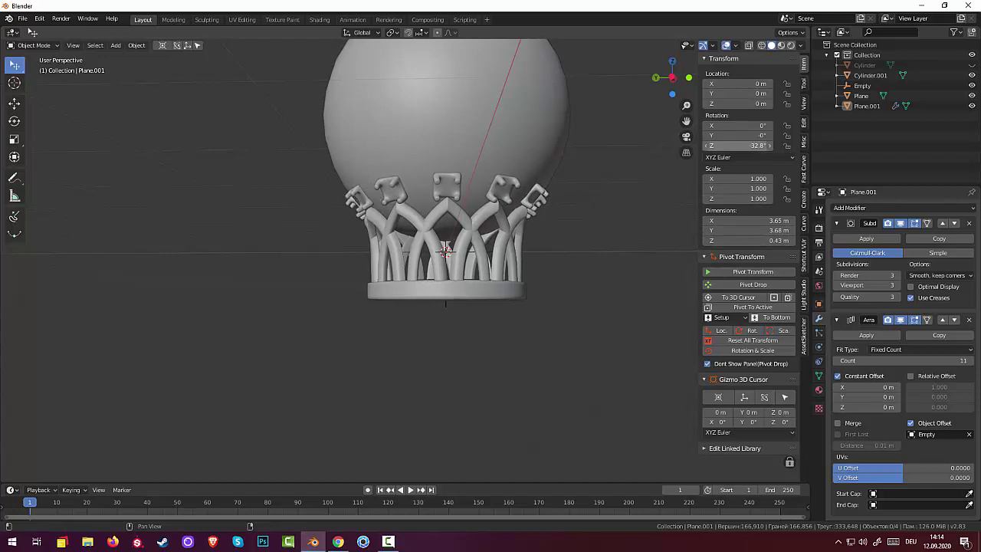
left_click_drag(750, 145, 757, 144)
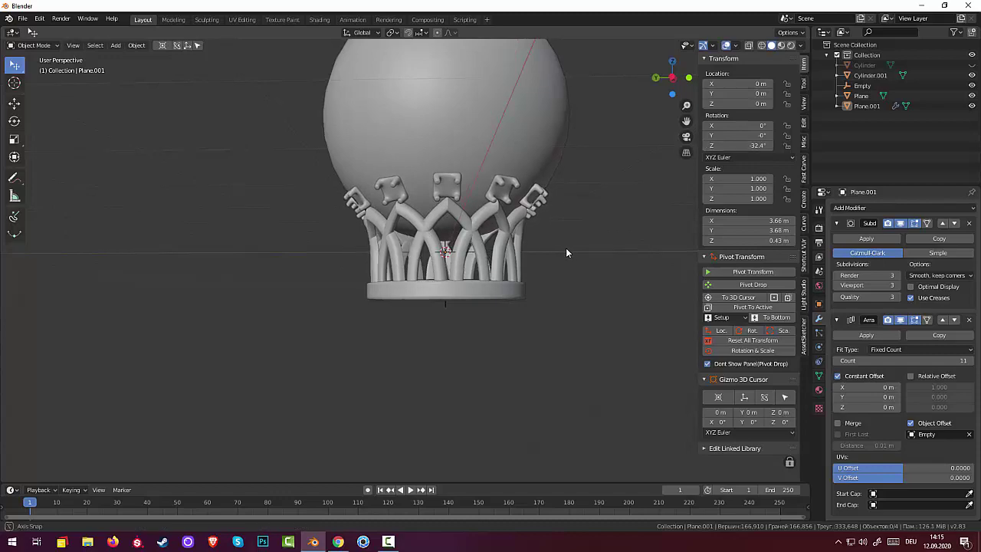
mouse_move(566, 247)
middle_mouse_down()
mouse_move(307, 253)
mouse_move(367, 265)
middle_mouse_up()
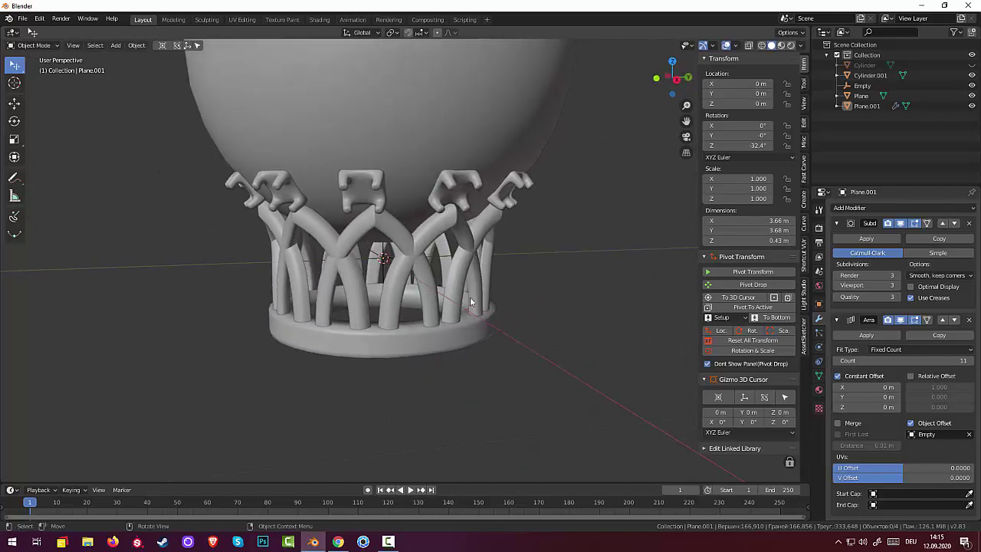
Apply the brackets' Subdivision modifier and rotate Plane.001 about Z again
left_click(866, 238)
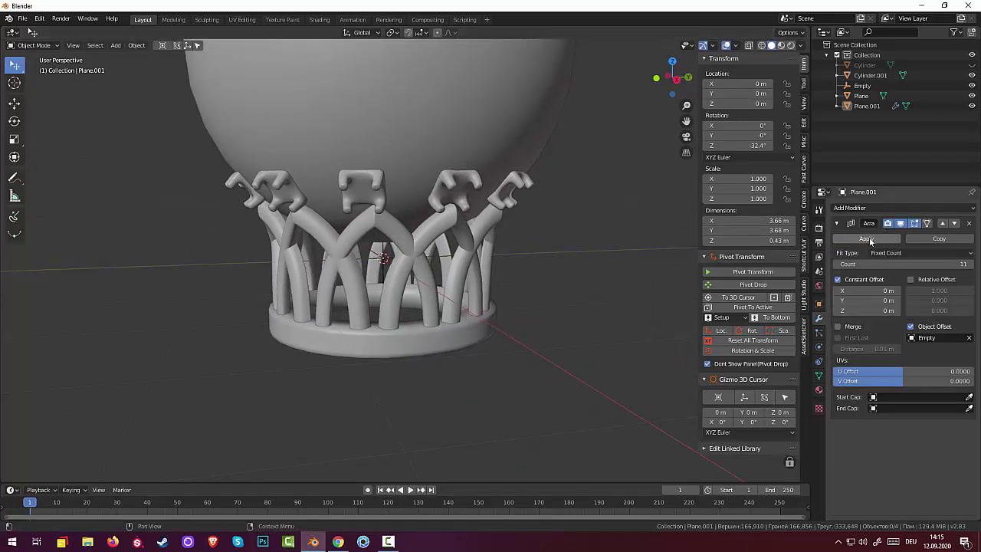
left_click(361, 194)
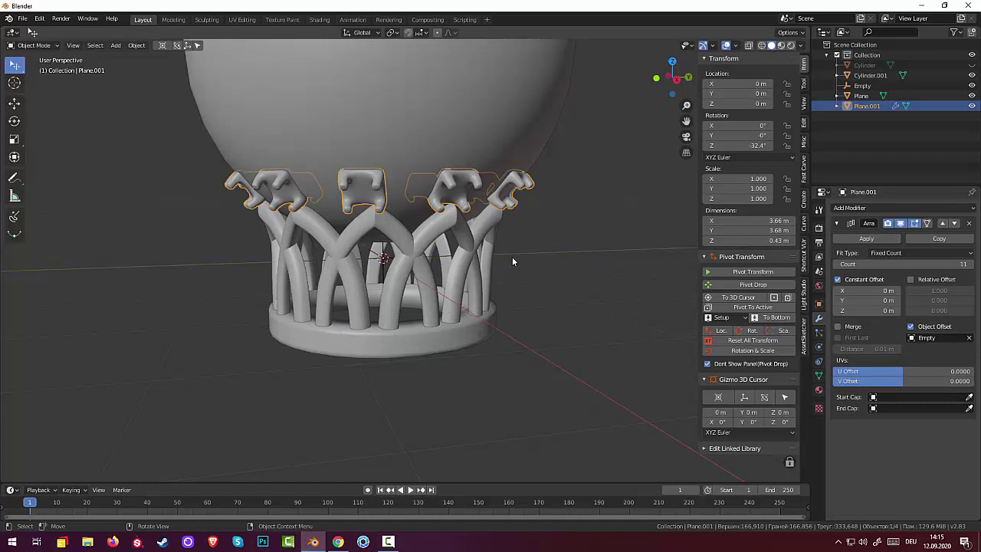
key("r")
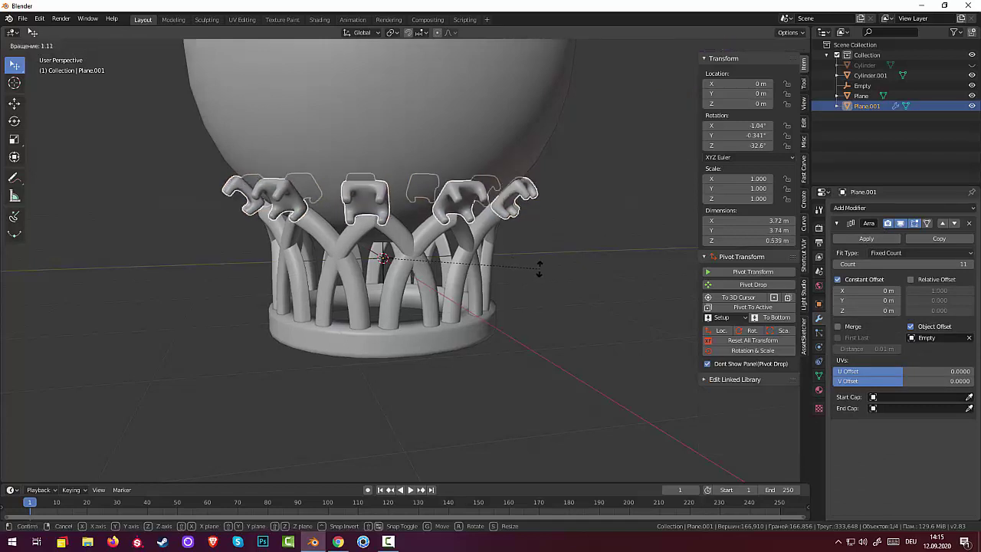
key("z")
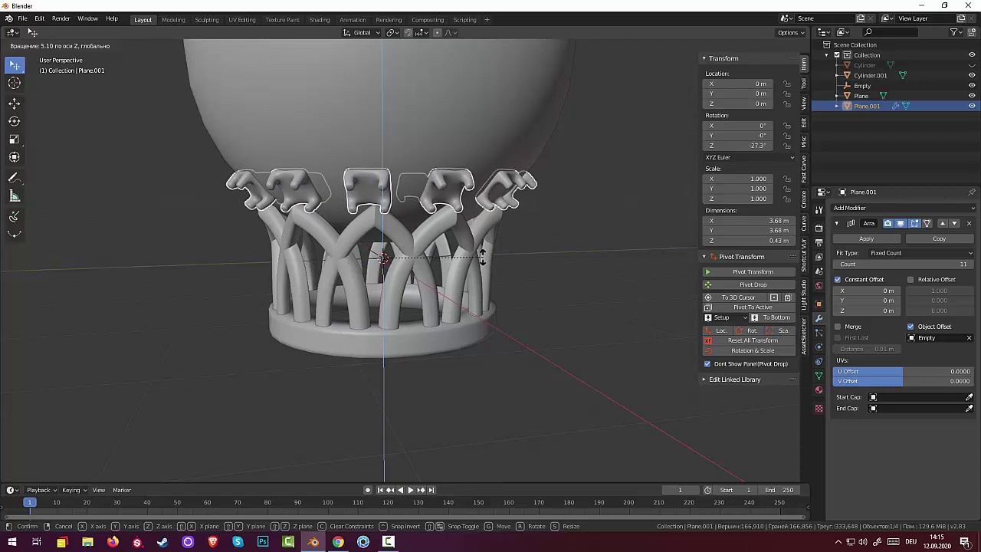
left_click(598, 329)
middle_click_drag(602, 330, 616, 336)
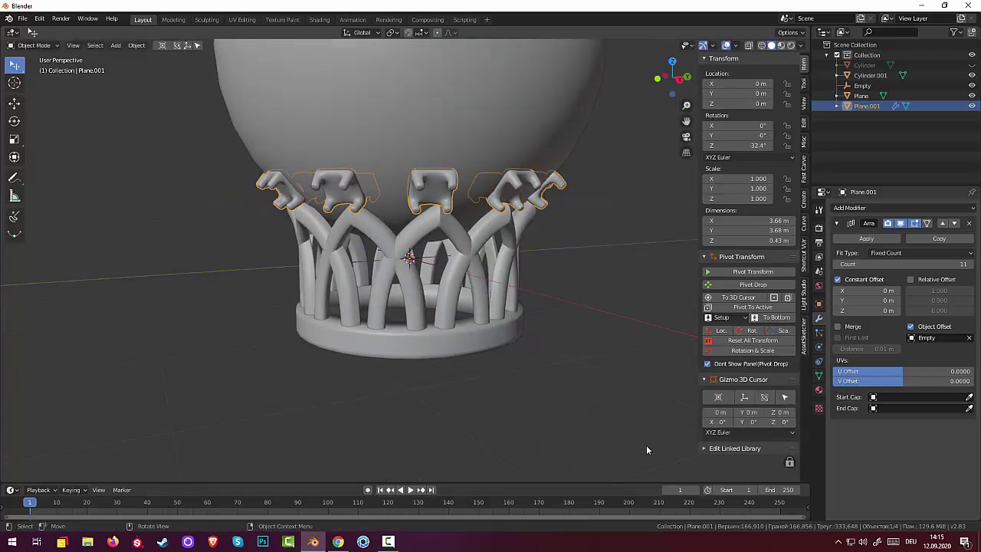
Turn the bracket ring about Z to -32.9°
key("r")
key("z")
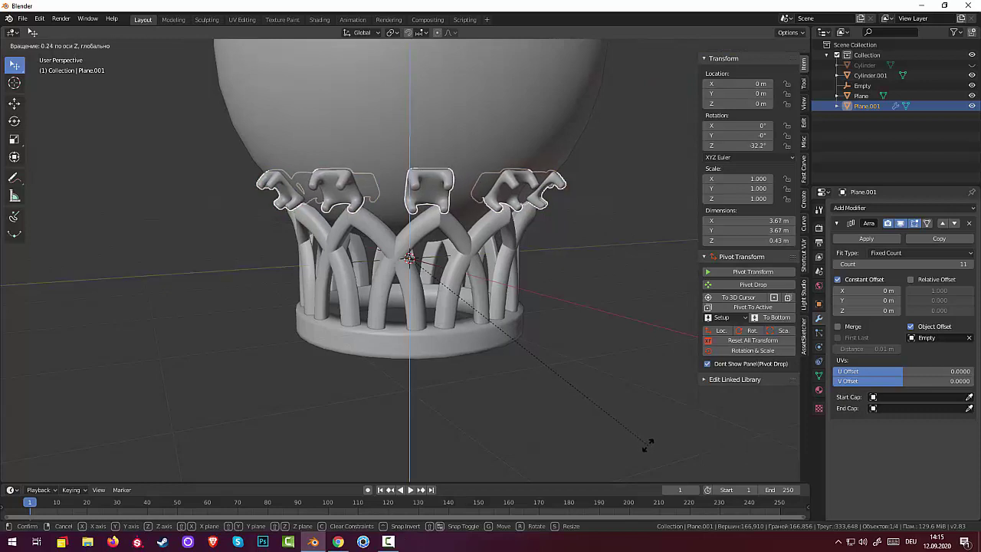
left_click(607, 429)
mouse_move(562, 396)
middle_mouse_down()
mouse_move(668, 393)
mouse_move(576, 344)
mouse_move(548, 268)
mouse_move(436, 331)
middle_mouse_up()
scroll(668, 388, "down", 2)
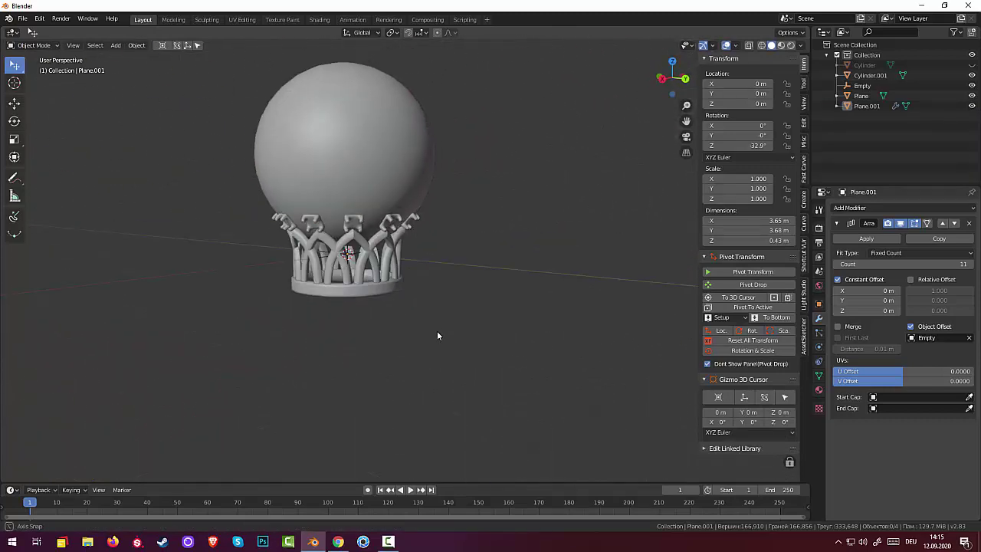
scroll(436, 330, "up", 2)
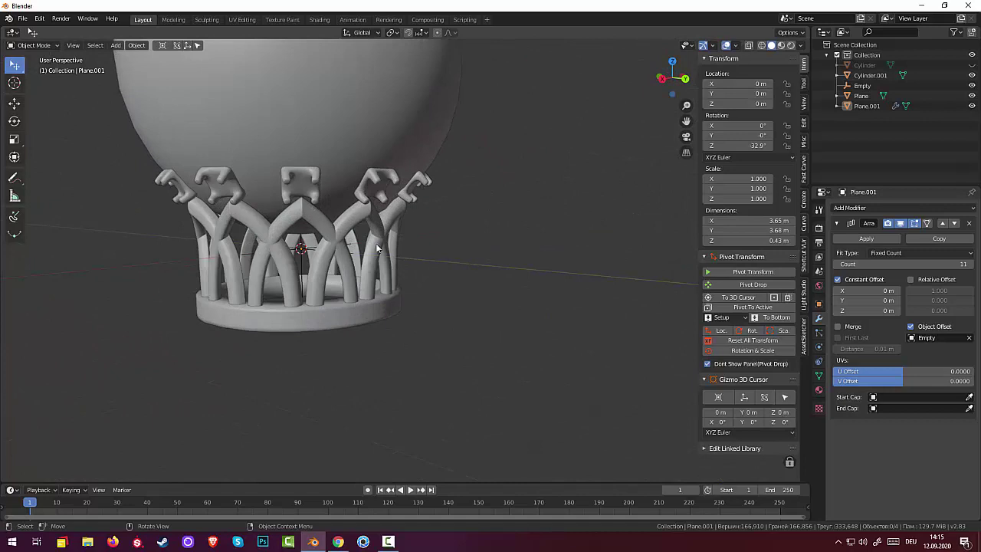
mouse_move(376, 248)
middle_mouse_down()
mouse_move(476, 261)
mouse_move(480, 234)
middle_mouse_up()
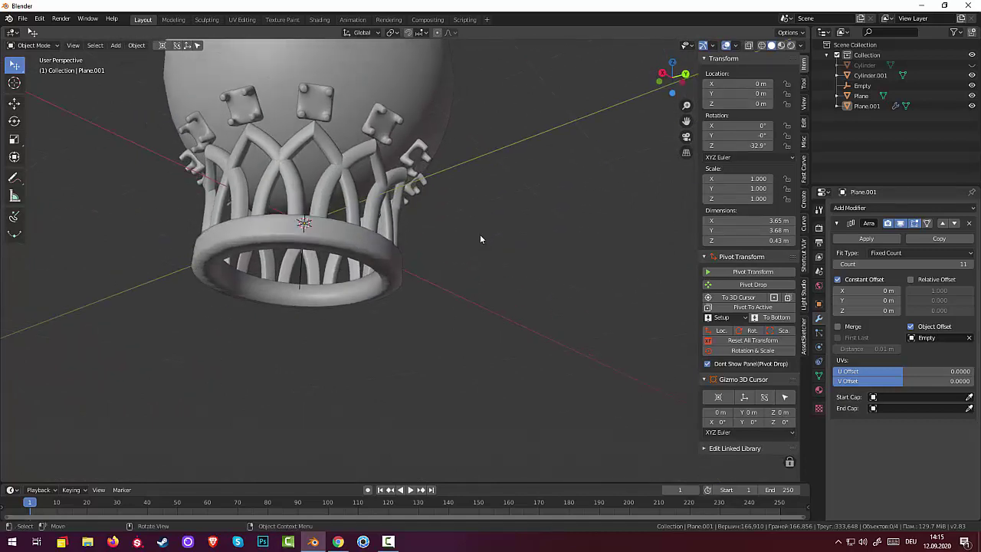
key("shift+a")
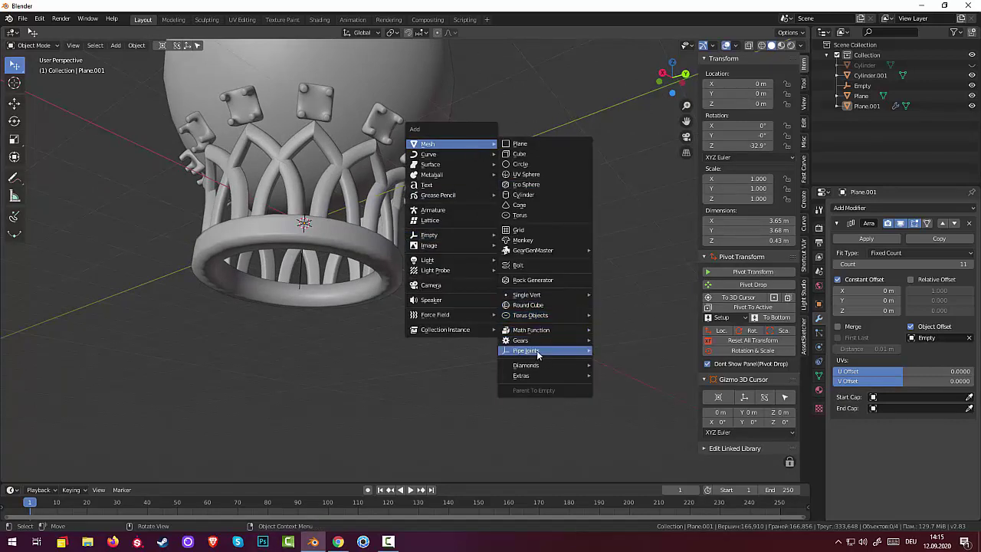
Add a Brilliant Diamond gem and rotate it 90° on X
mouse_move(525, 365)
left_click(622, 365)
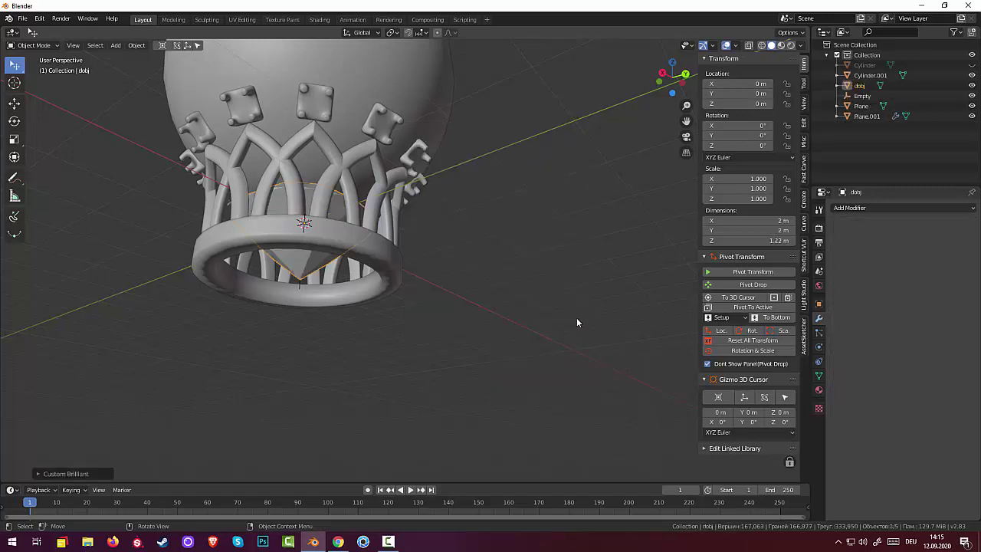
middle_click_drag(539, 255, 568, 267)
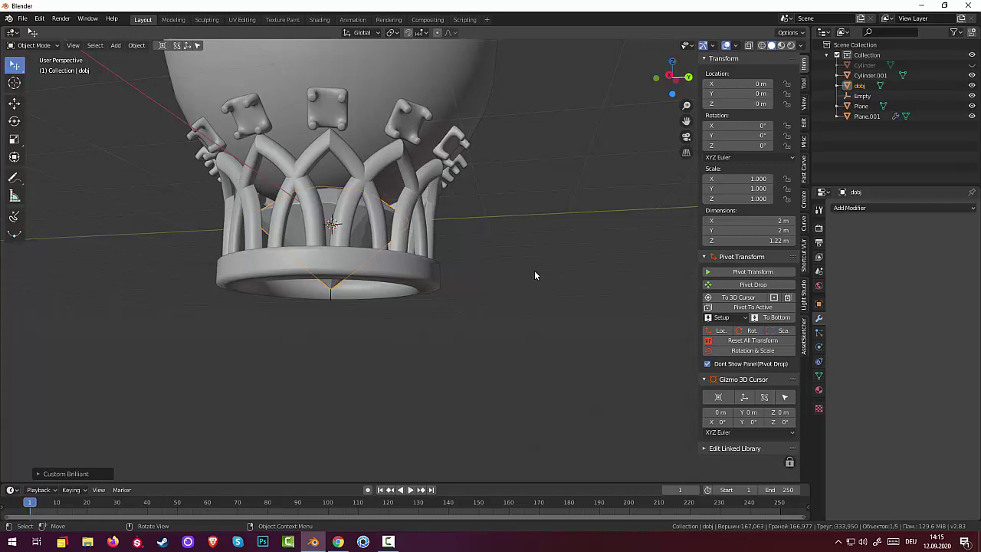
mouse_move(534, 270)
middle_mouse_down()
mouse_move(451, 285)
mouse_move(376, 282)
mouse_move(462, 268)
middle_mouse_up()
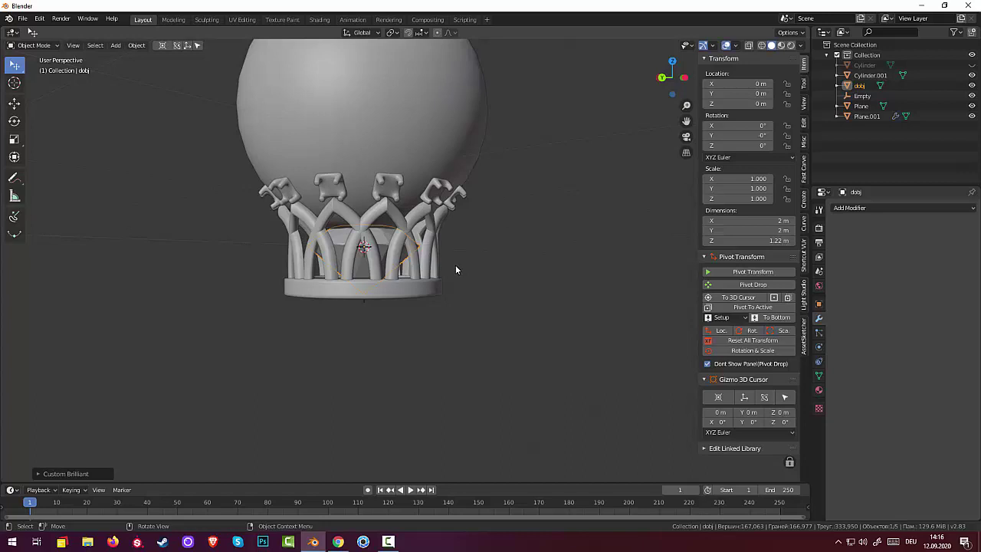
key("r")
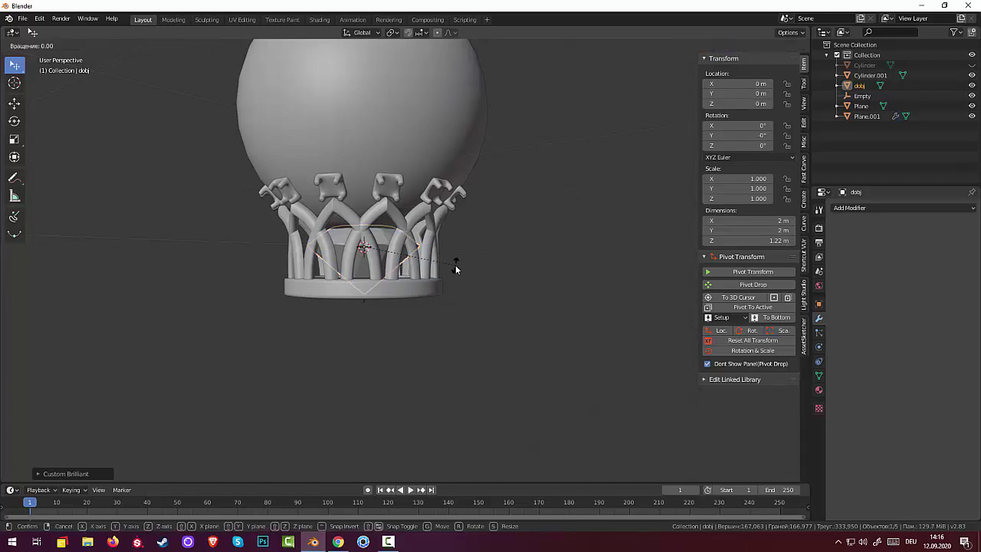
key("x")
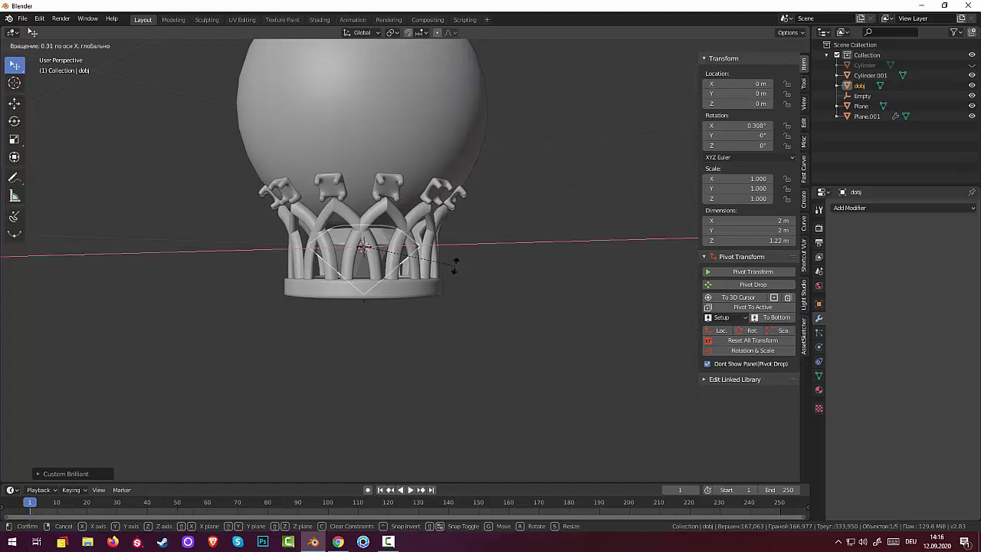
type("90")
key("Return")
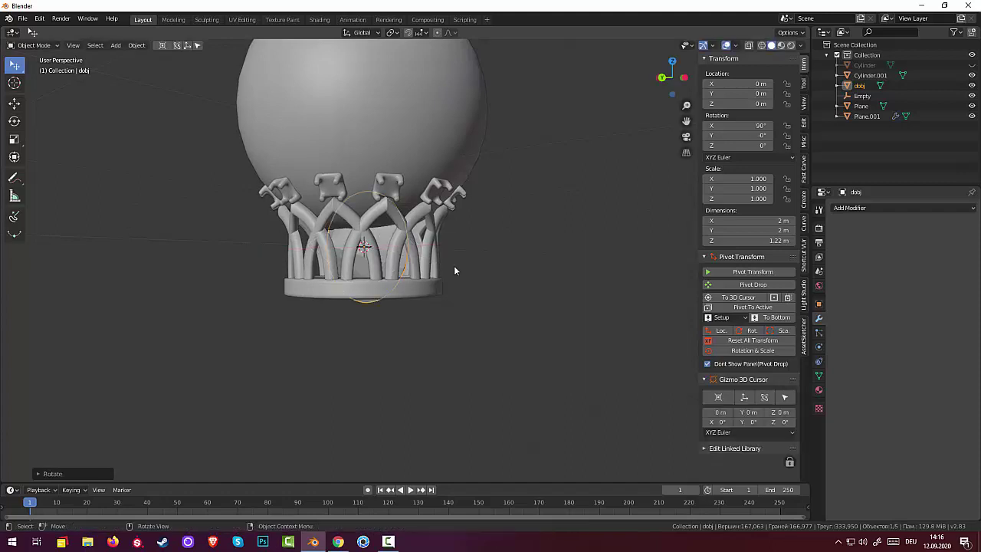
Move the gem beside the crown and scale it down to about 0.247
middle_click_drag(445, 245, 410, 257)
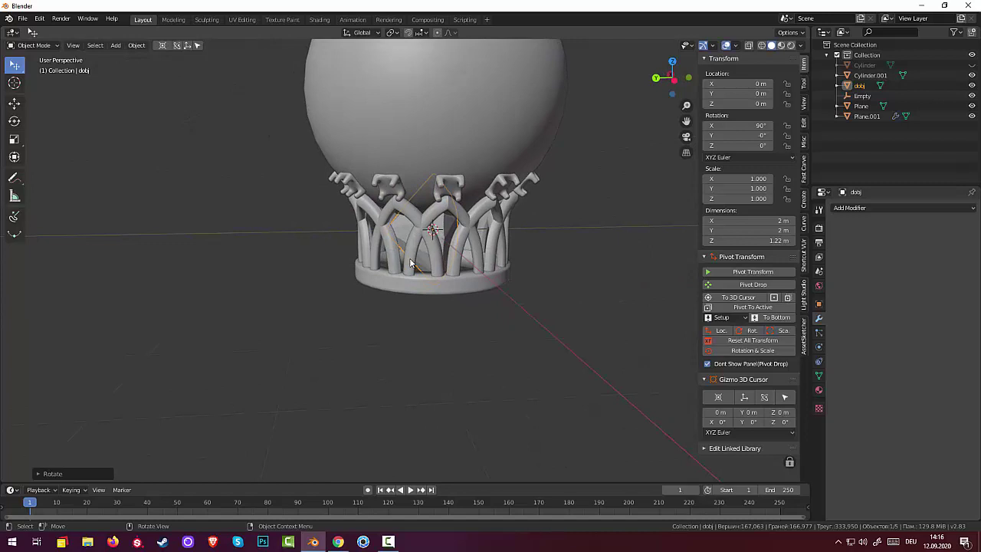
key("g")
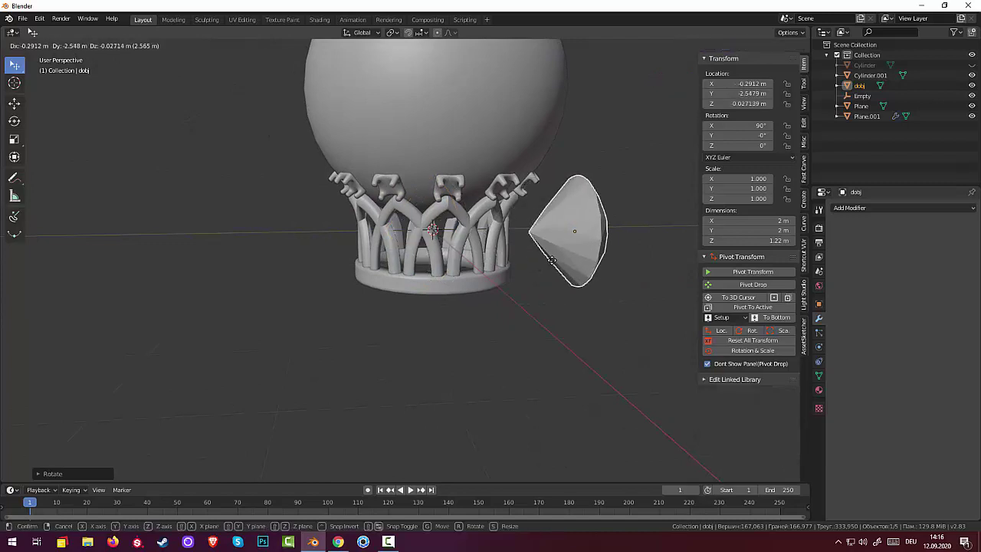
left_click(551, 260)
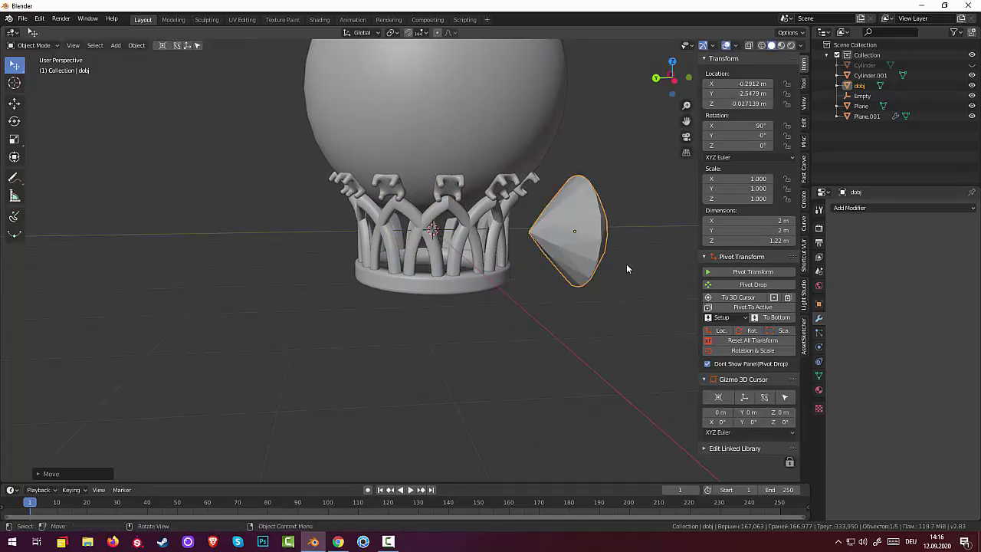
key("s")
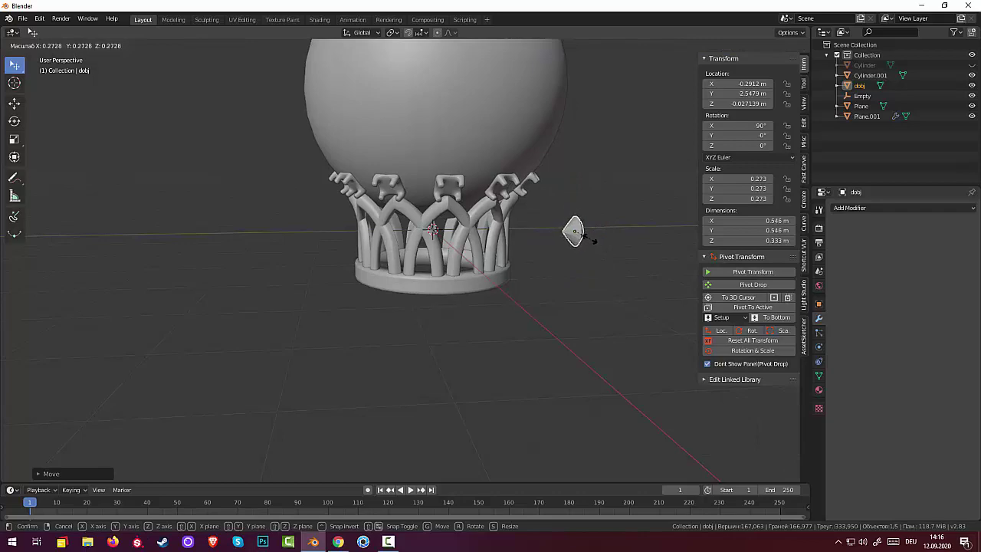
left_click(585, 238)
mouse_move(585, 238)
middle_mouse_down()
mouse_move(444, 268)
mouse_move(446, 184)
mouse_move(369, 242)
mouse_move(356, 219)
middle_mouse_up()
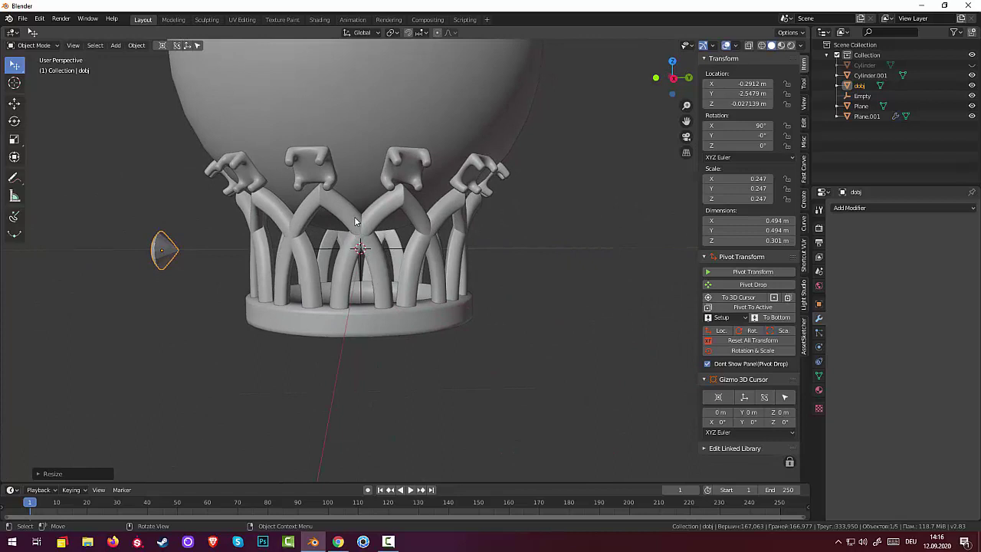
In right side view, tilt the gem to 125° on X and scale it to 0.212
key("KP_3")
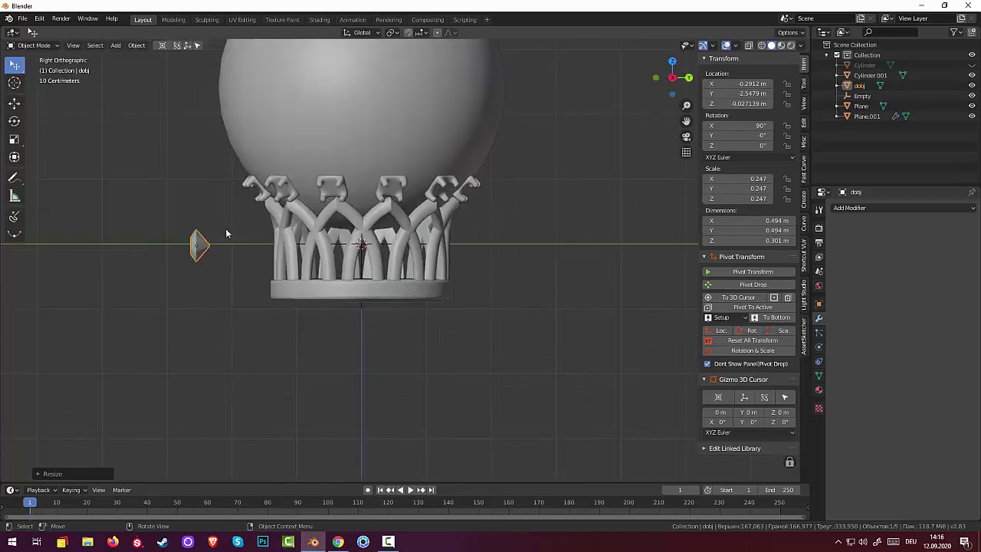
key("r")
left_click(211, 214)
key("s")
left_click(205, 219)
Move the gem onto a crown bracket, checking its position in front and right views
key("g")
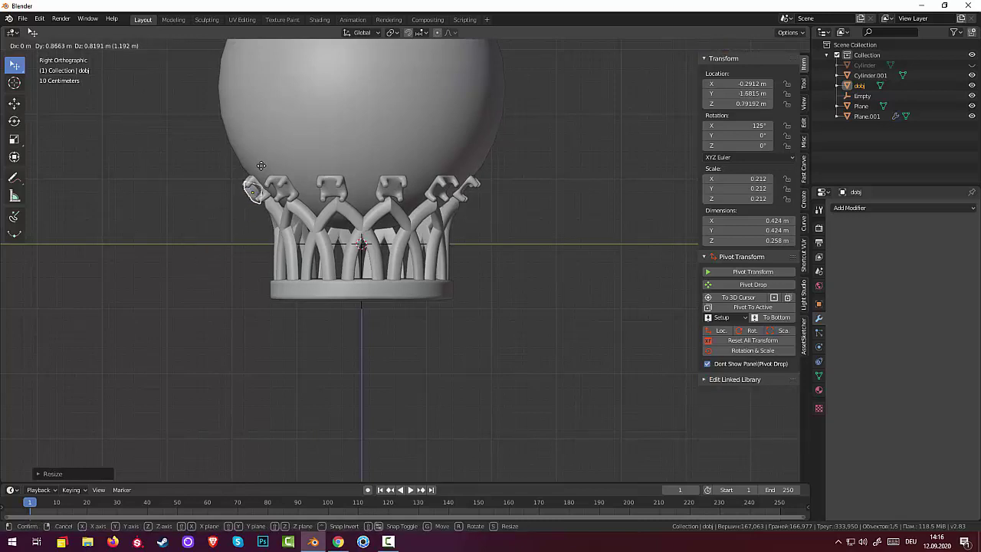
left_click(253, 187)
middle_click_drag(253, 186, 396, 160)
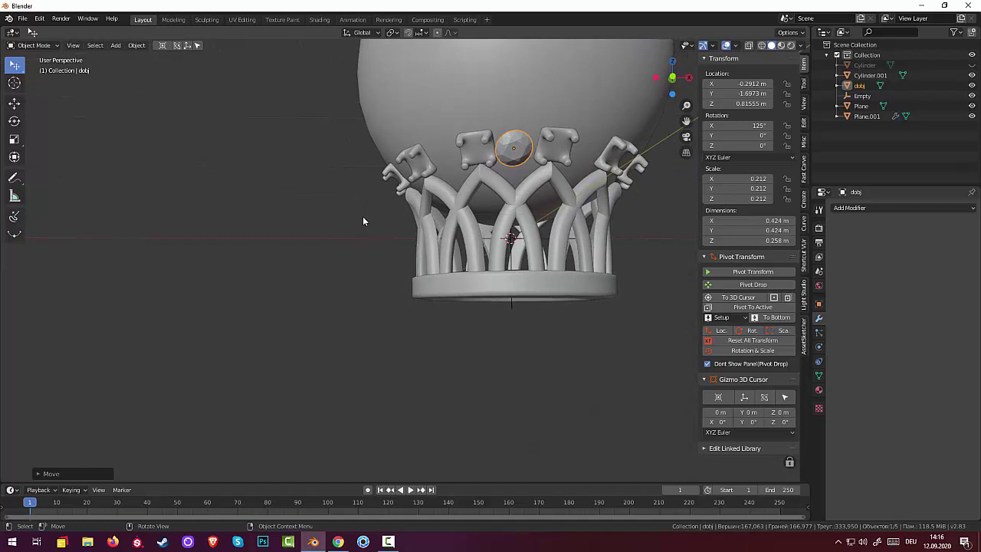
key("KP_1")
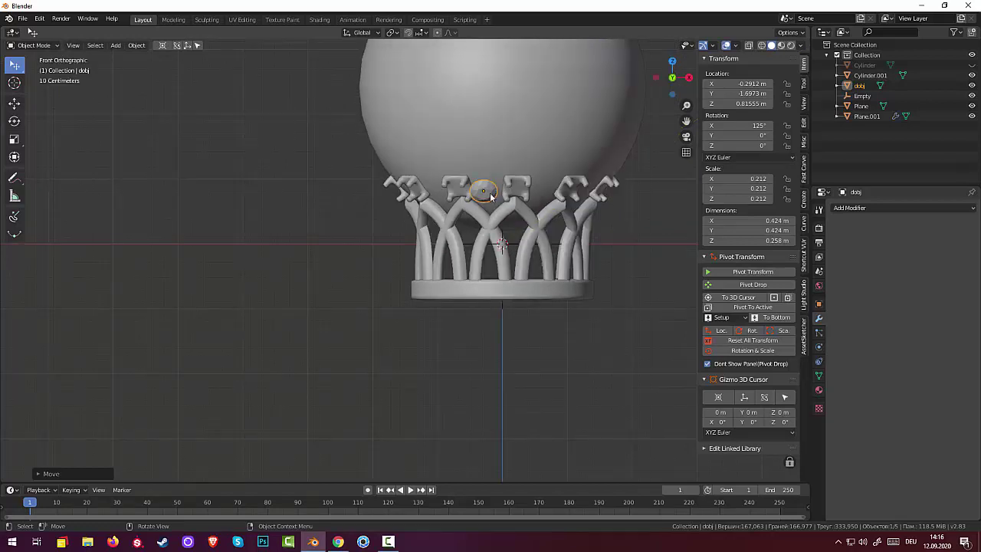
key("g")
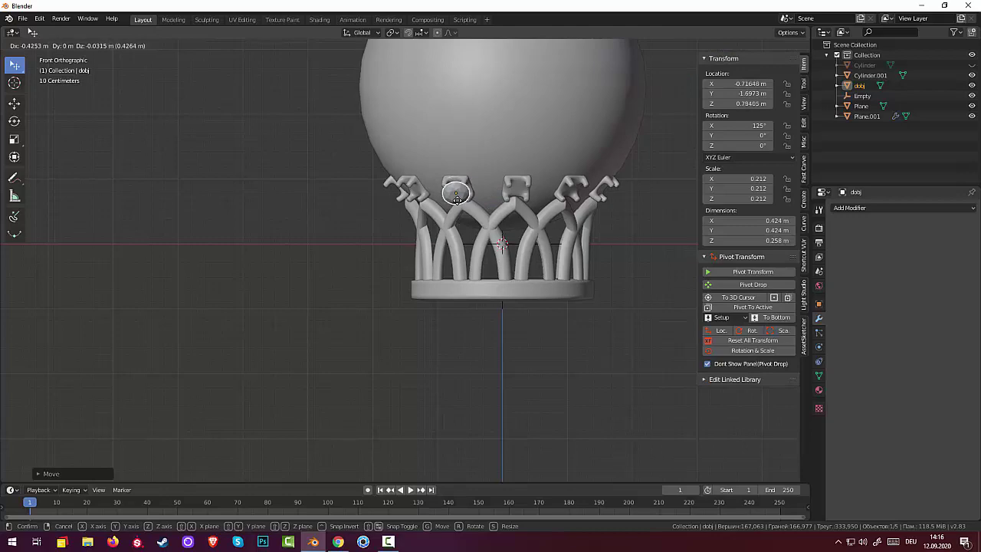
left_click(470, 197)
middle_click_drag(469, 198, 410, 203)
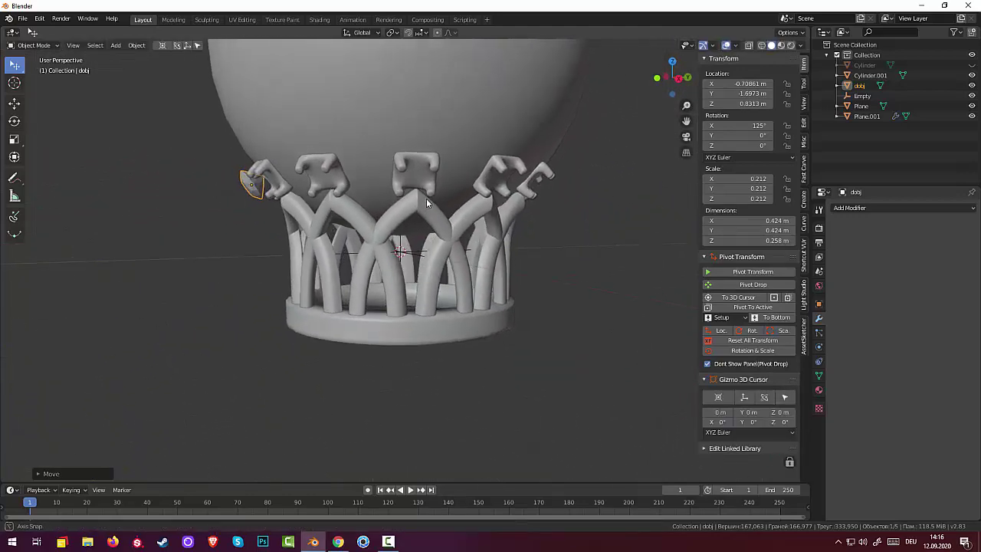
key("KP_1")
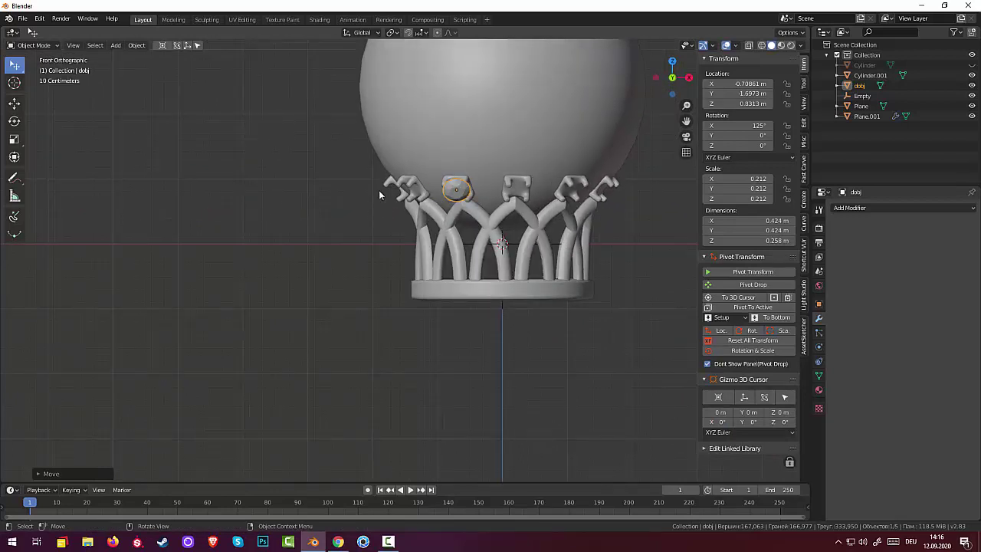
key("KP_3")
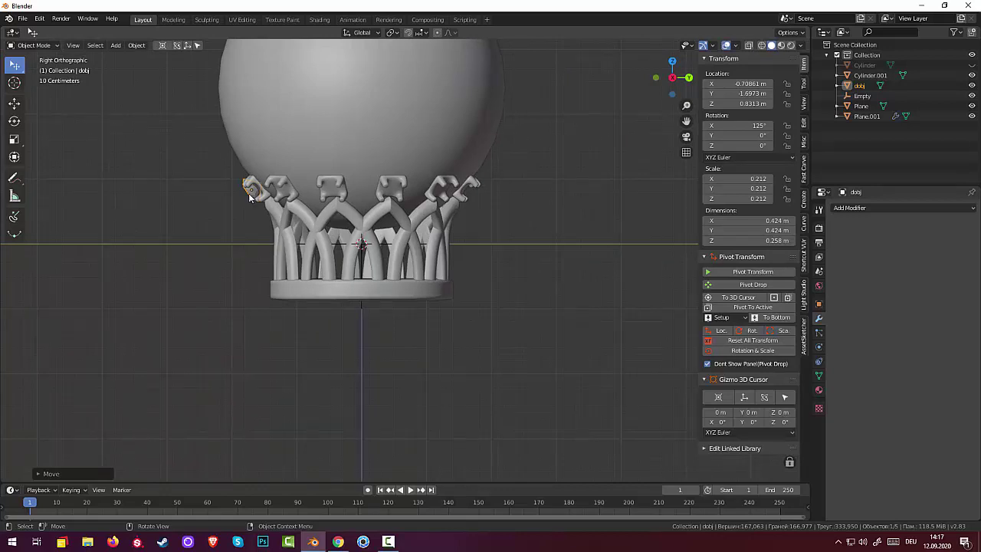
key("g")
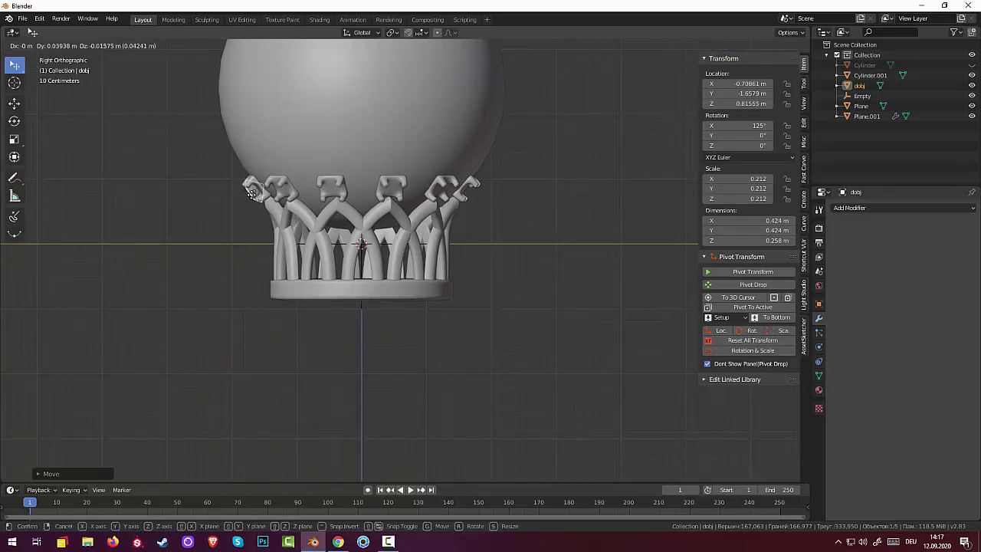
key("Escape")
left_click(382, 262)
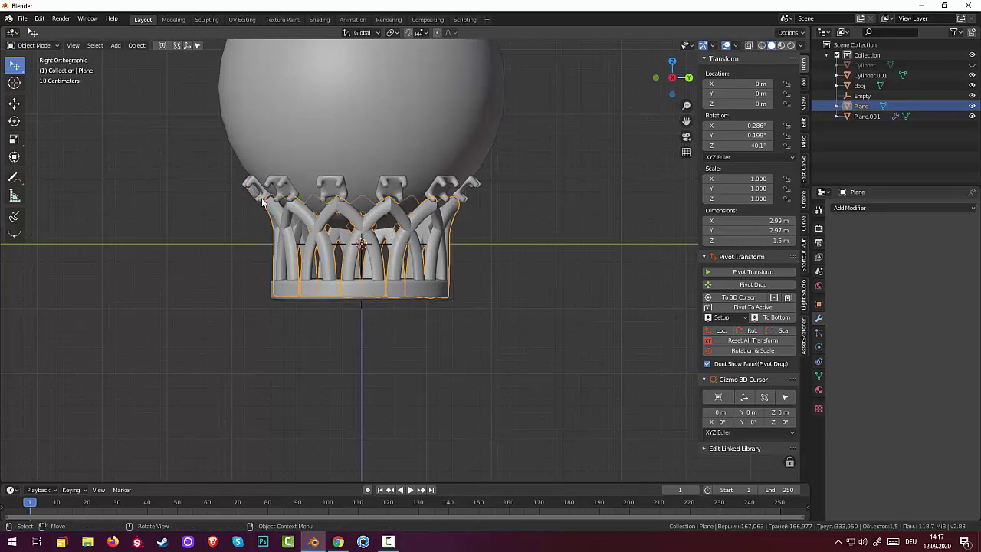
Twist the gem to follow the ring and move it toward the front bracket
left_click(254, 197)
mouse_move(365, 182)
middle_mouse_down()
mouse_move(496, 69)
mouse_move(497, 125)
mouse_move(505, 121)
mouse_move(491, 121)
mouse_move(511, 133)
middle_mouse_up()
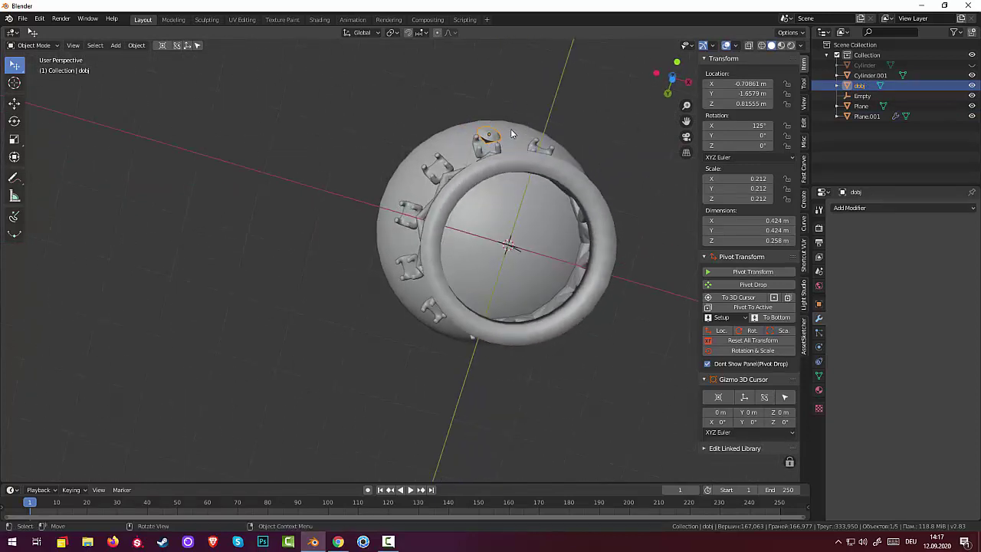
key("r")
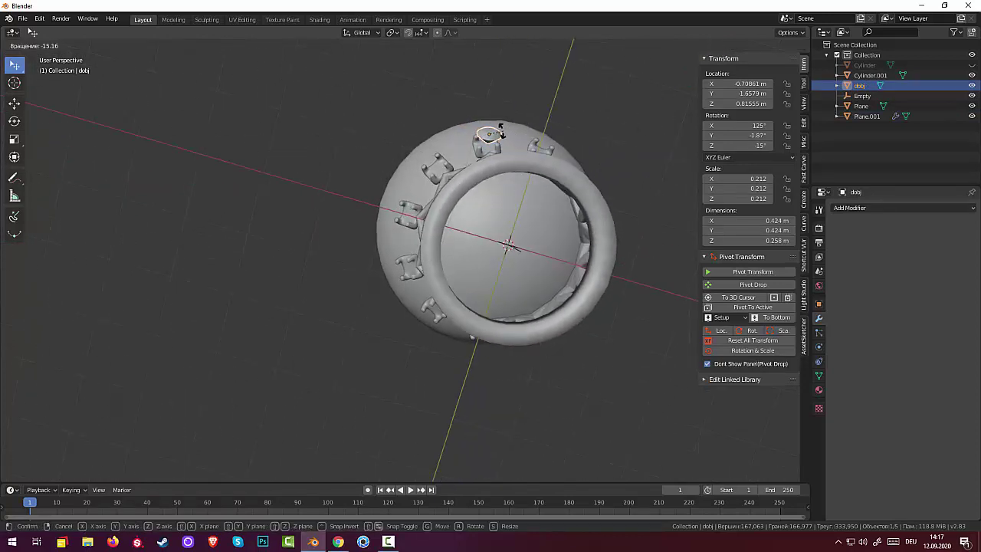
left_click(499, 129)
key("g")
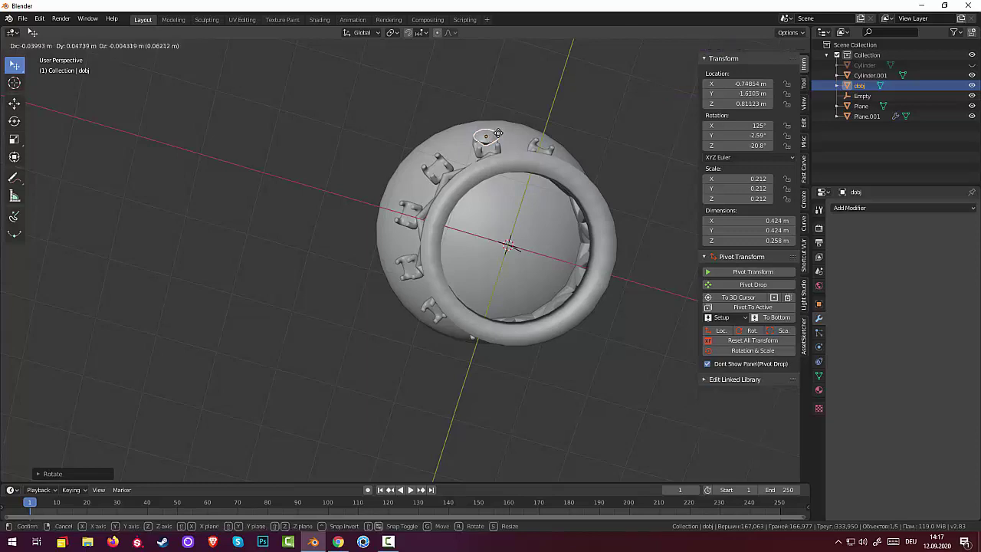
left_click(499, 138)
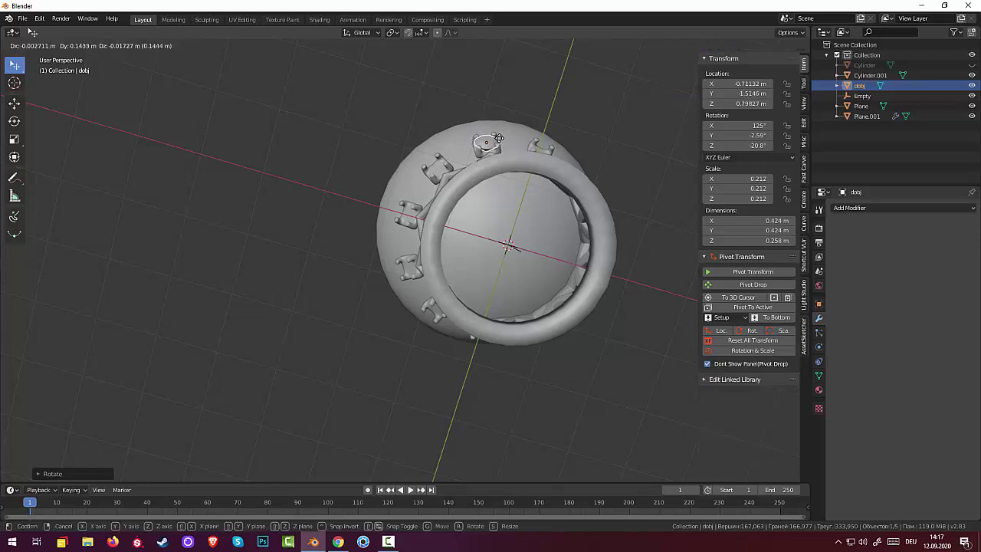
mouse_move(498, 138)
middle_mouse_down()
mouse_move(491, 225)
mouse_move(416, 253)
middle_mouse_up()
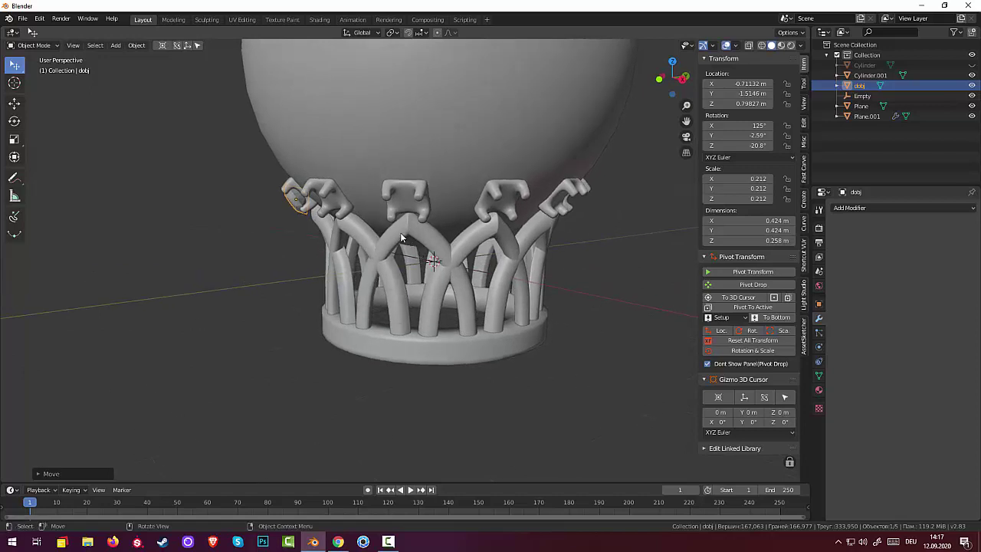
Tilt the gem further and nudge it into the bracket
key("r")
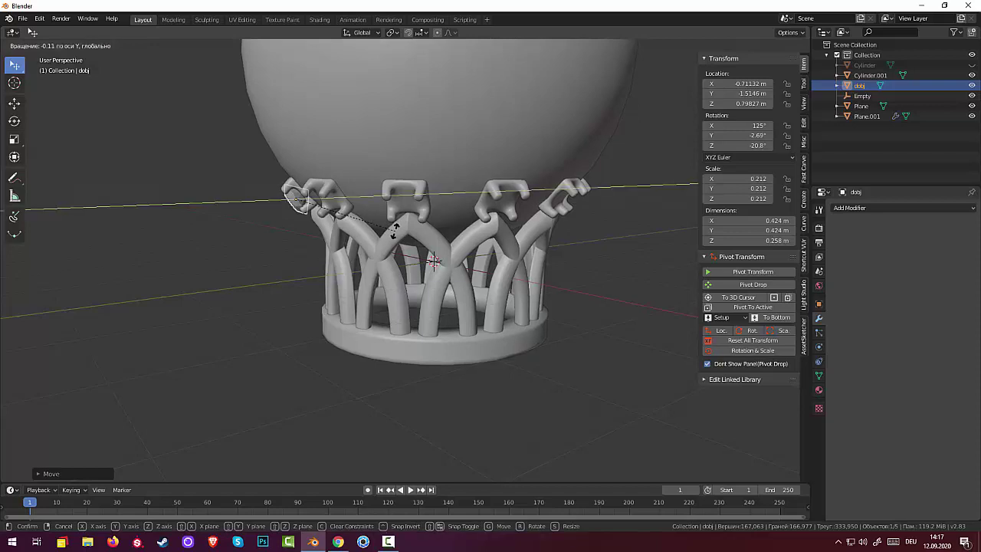
left_click(418, 227)
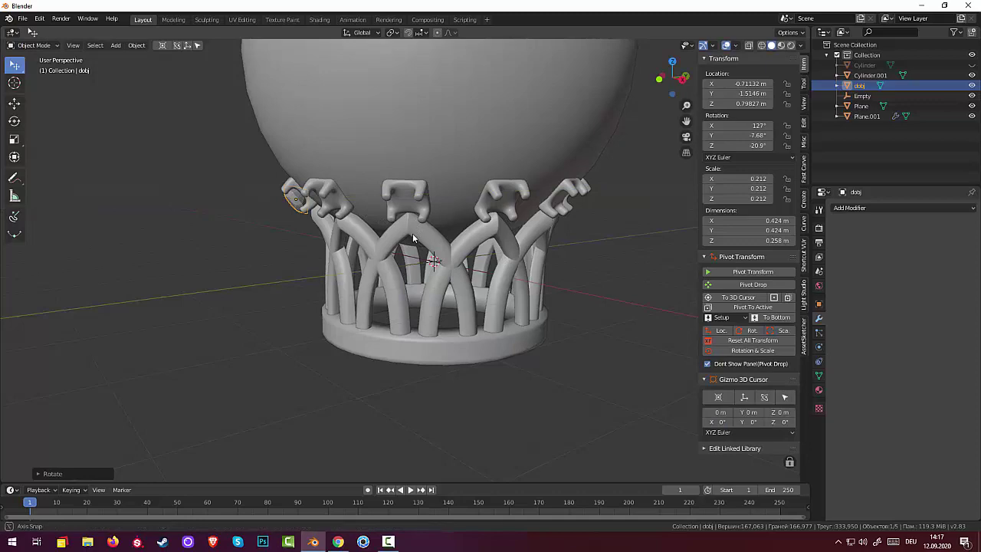
mouse_move(412, 233)
middle_mouse_down()
mouse_move(485, 181)
mouse_move(582, 228)
mouse_move(509, 304)
middle_mouse_up()
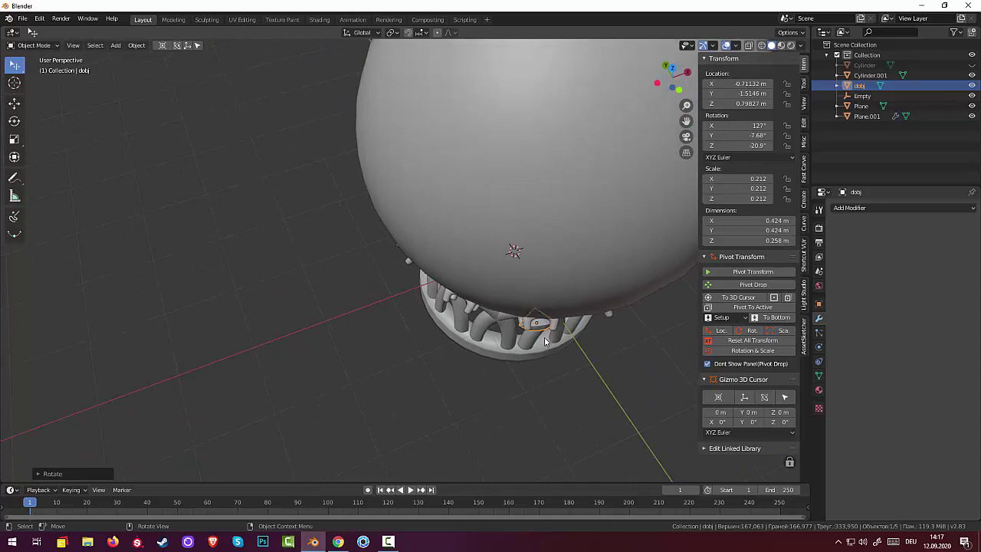
key("r")
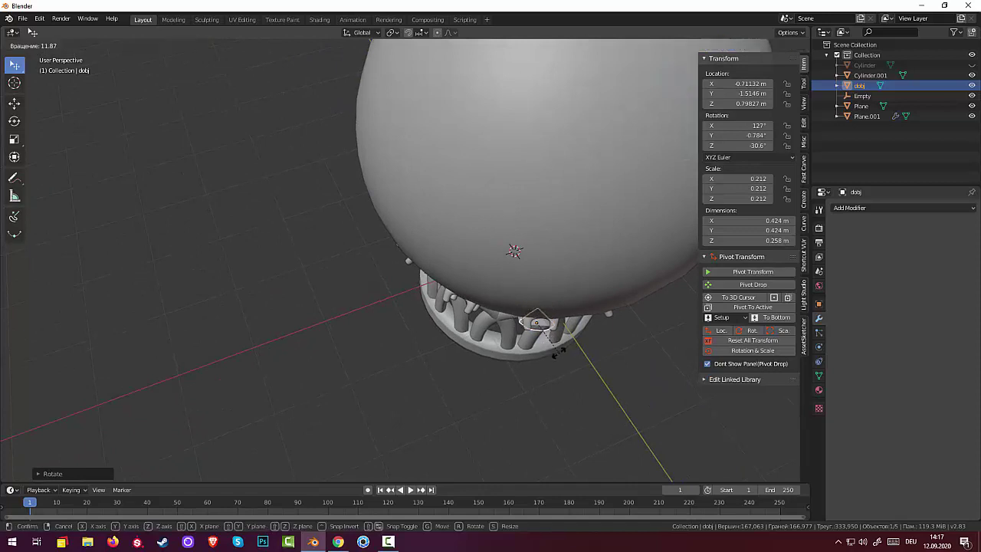
left_click(564, 351)
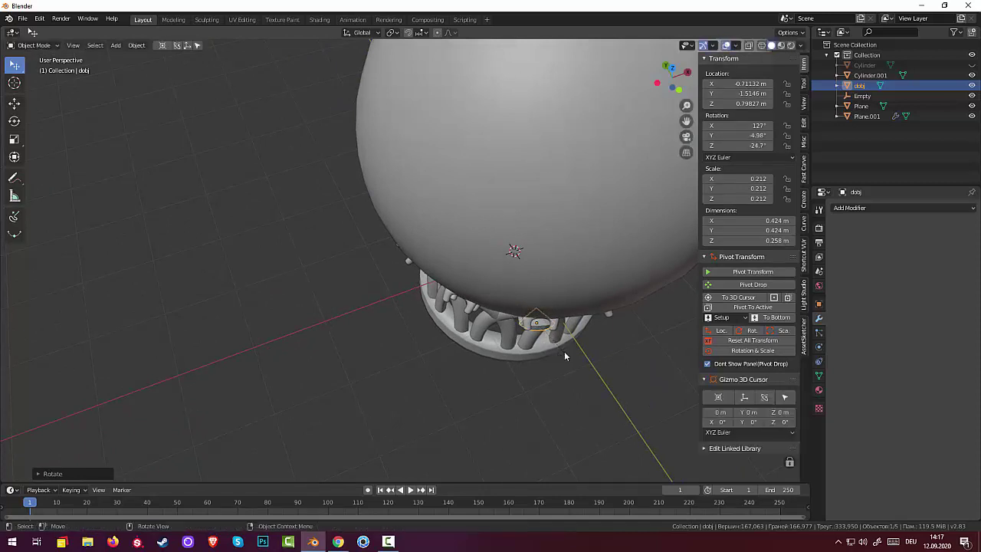
key("g")
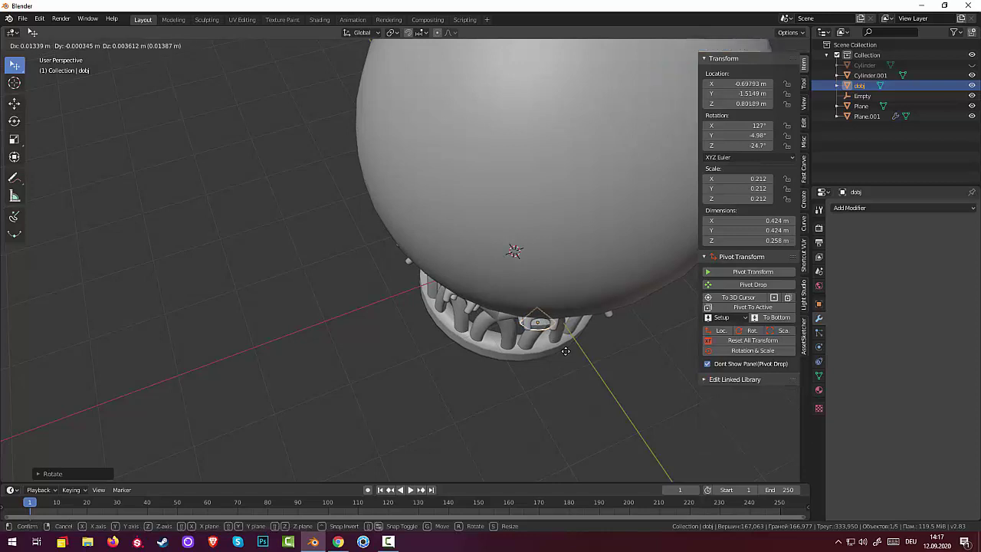
left_click(565, 351)
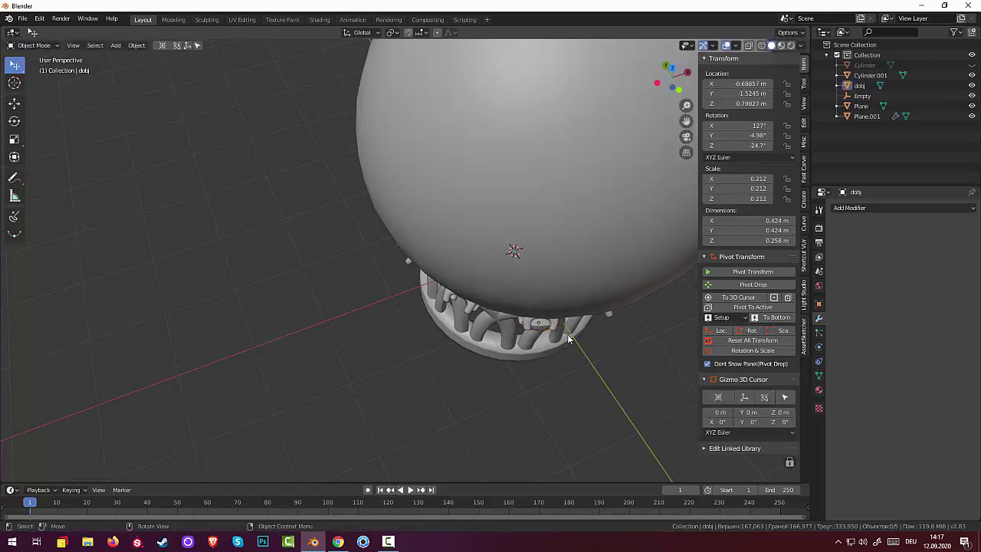
middle_click_drag(567, 334, 558, 231)
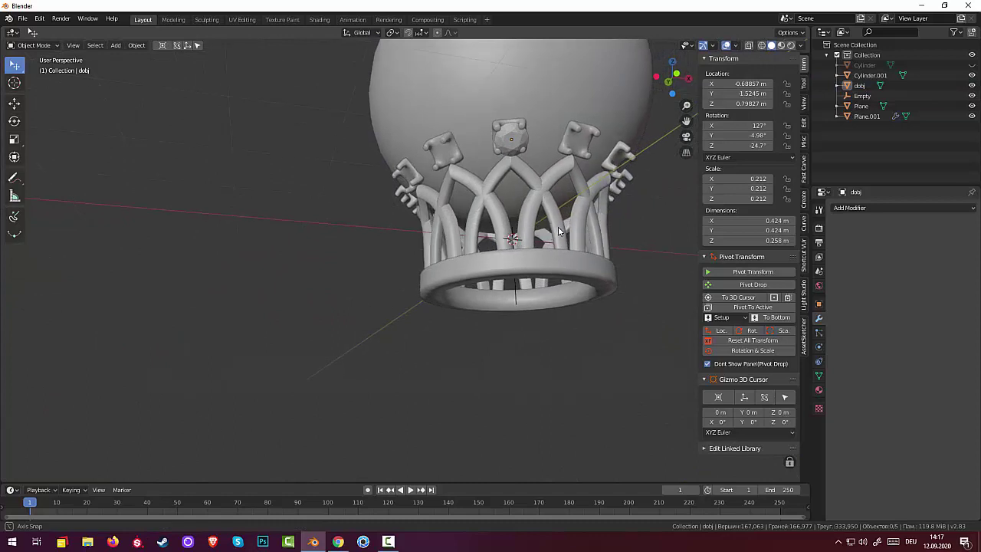
Seat the gem in the front bracket at -0.716, -1.526, 0.829 m
left_click(519, 146)
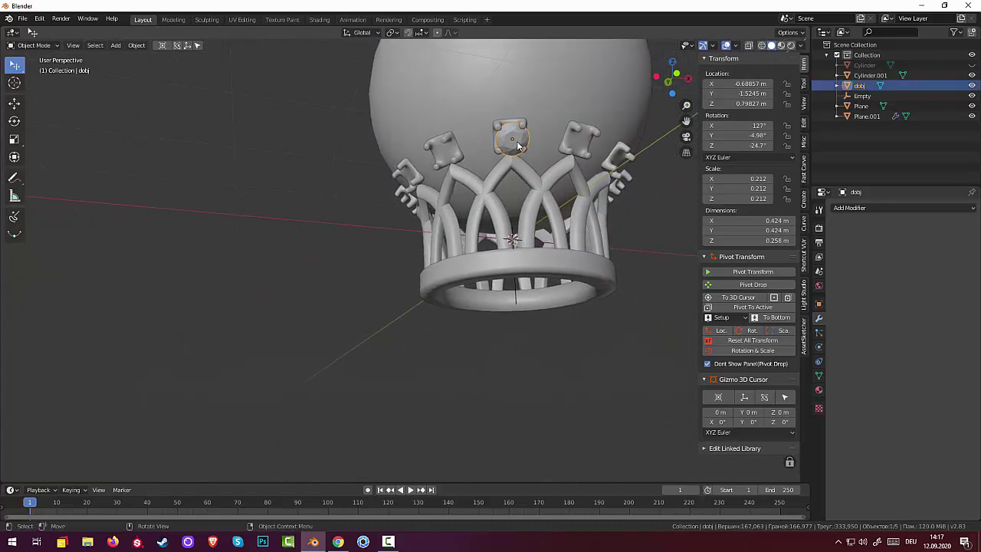
key("g")
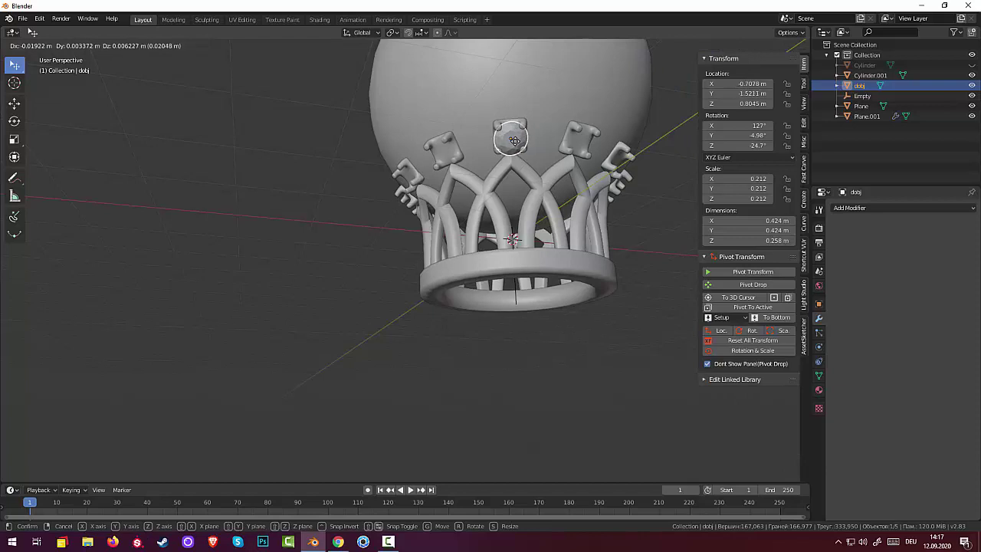
left_click(516, 357)
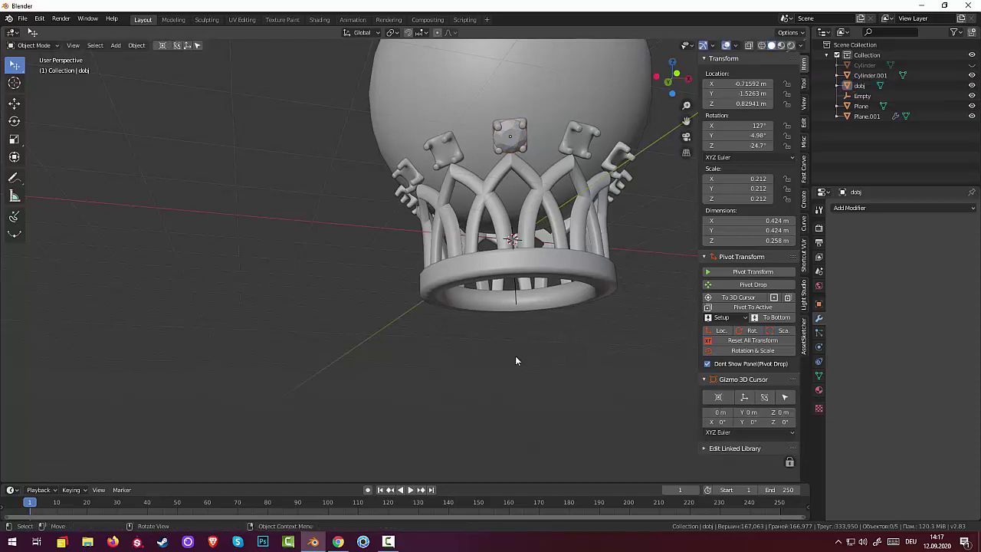
mouse_move(527, 207)
middle_mouse_down()
mouse_move(603, 277)
mouse_move(443, 244)
mouse_move(439, 221)
mouse_move(486, 188)
mouse_move(534, 204)
mouse_move(527, 217)
middle_mouse_up()
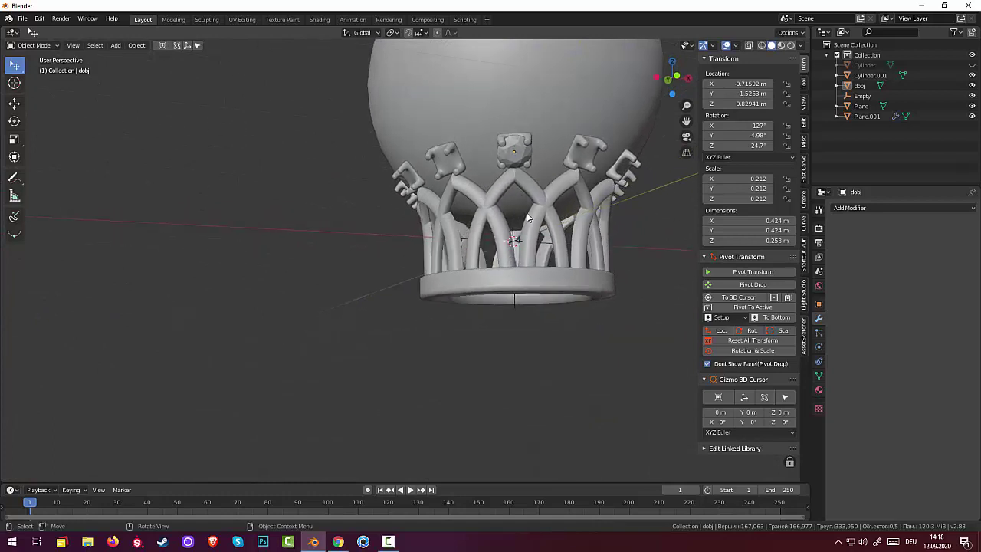
left_click(515, 160)
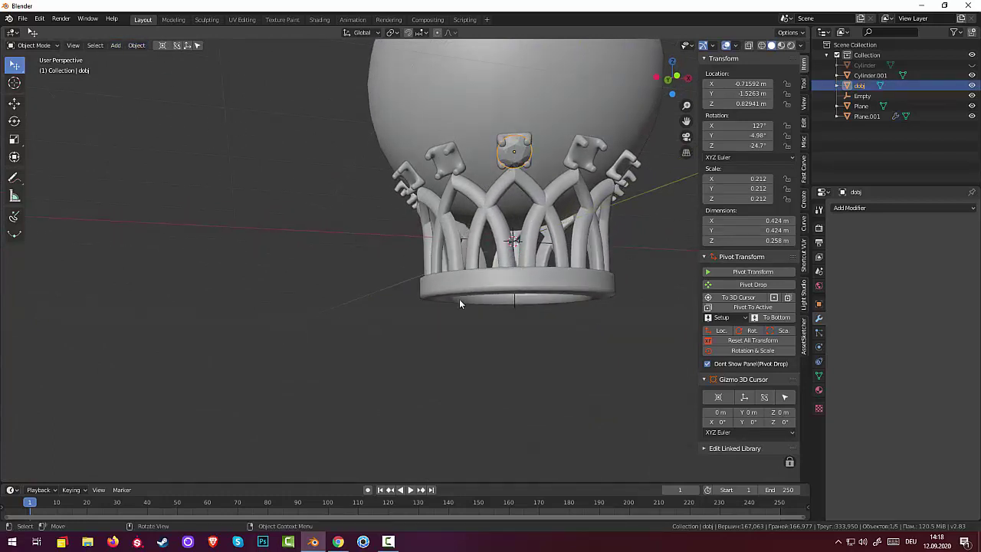
Delete the Empty from the Outliner, then undo the deletion
left_click(863, 96)
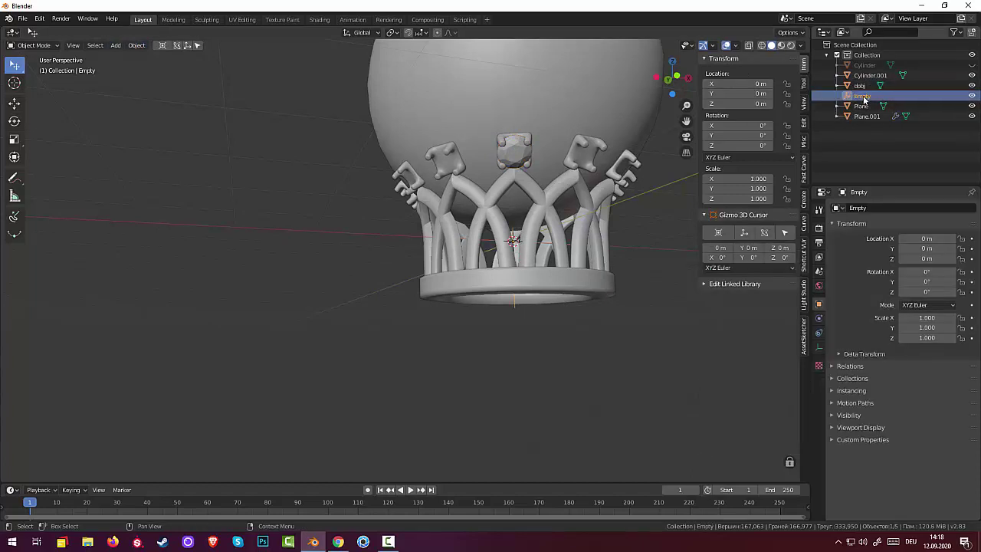
right_click(863, 98)
left_click(816, 97)
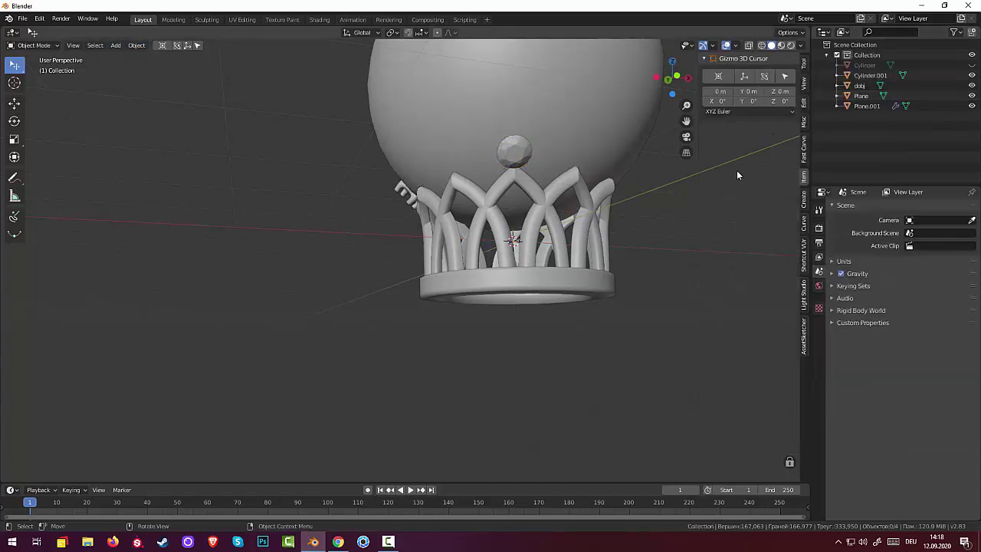
key("ctrl+z")
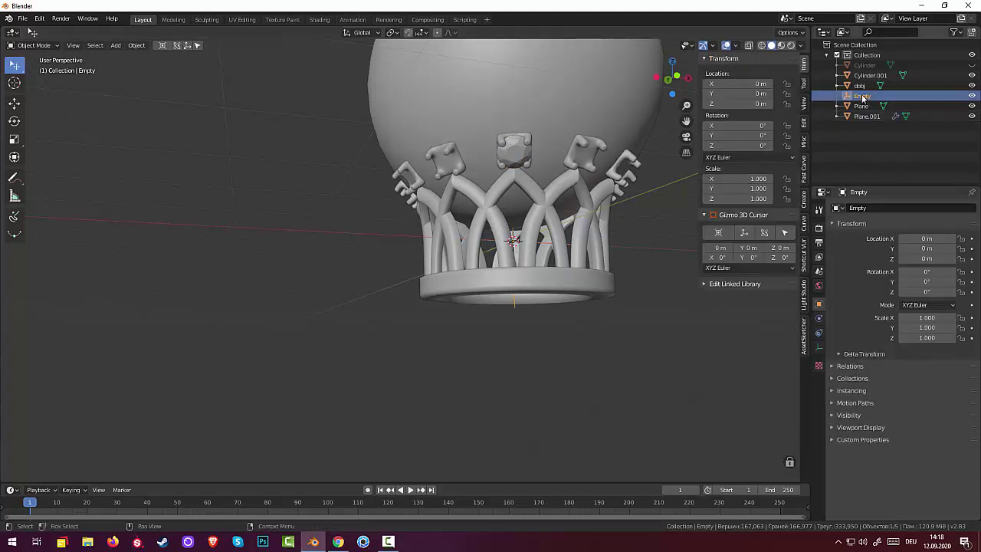
Check Plane.001, delete the Empty again, and reselect the gem dobj
left_click(527, 141)
scroll(858, 245, "down", 1, "ctrl")
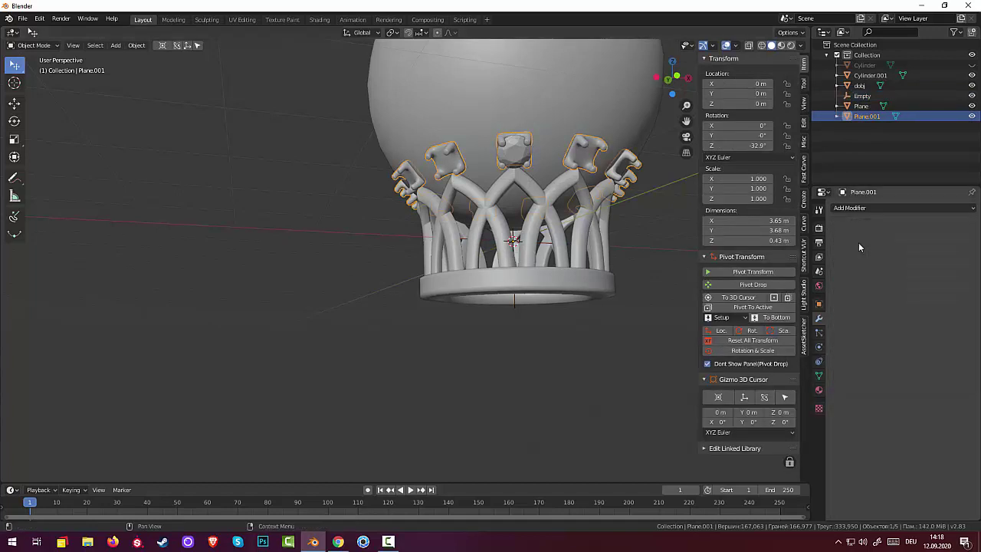
left_click(861, 96)
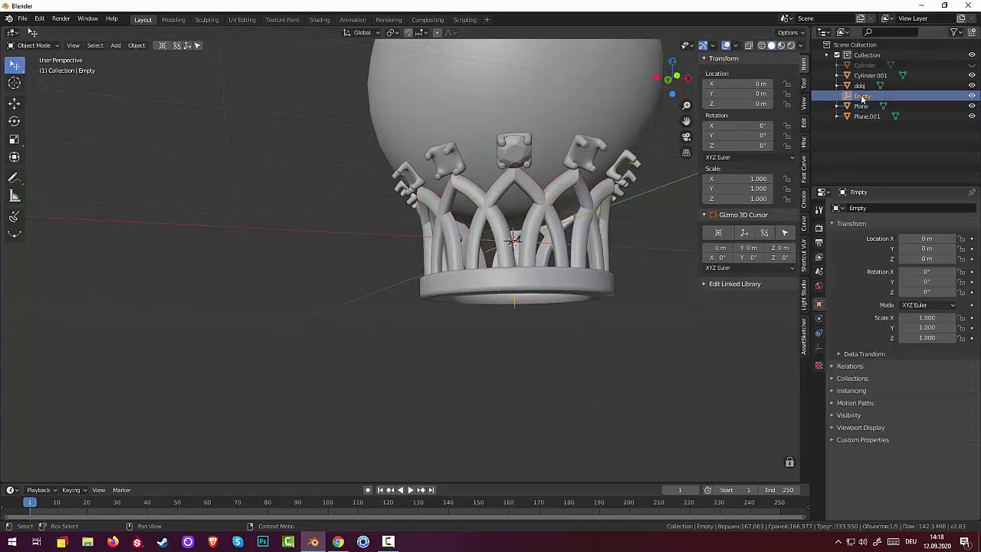
right_click(861, 97)
left_click(819, 95)
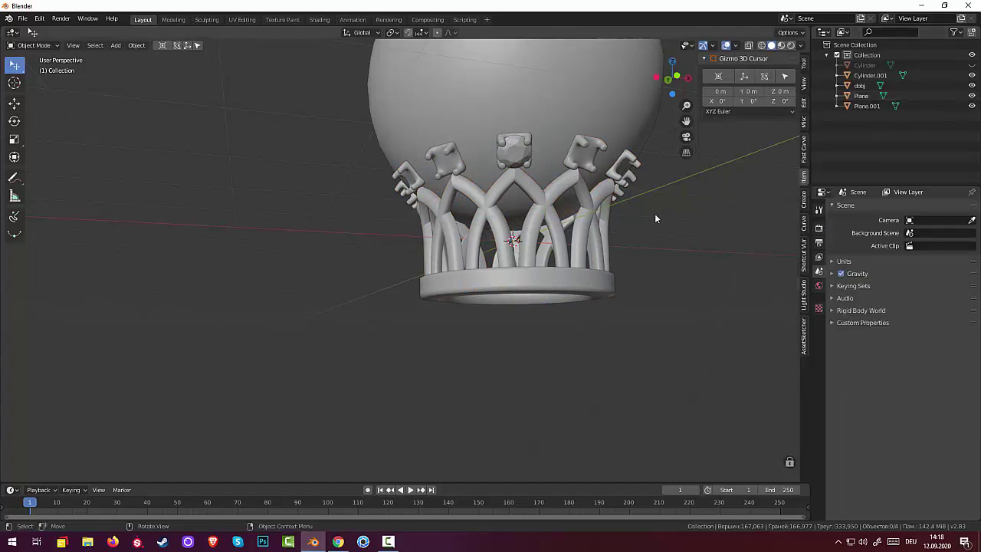
left_click(519, 160)
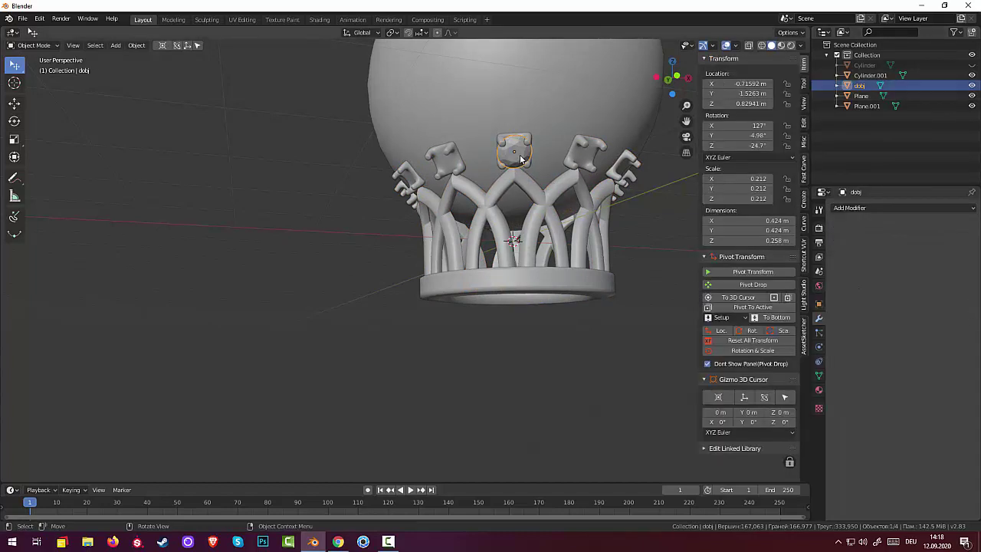
Move the gem's origin to the 3D cursor and reset its rotation to 0° and scale to 1
left_click(138, 46)
mouse_move(154, 68)
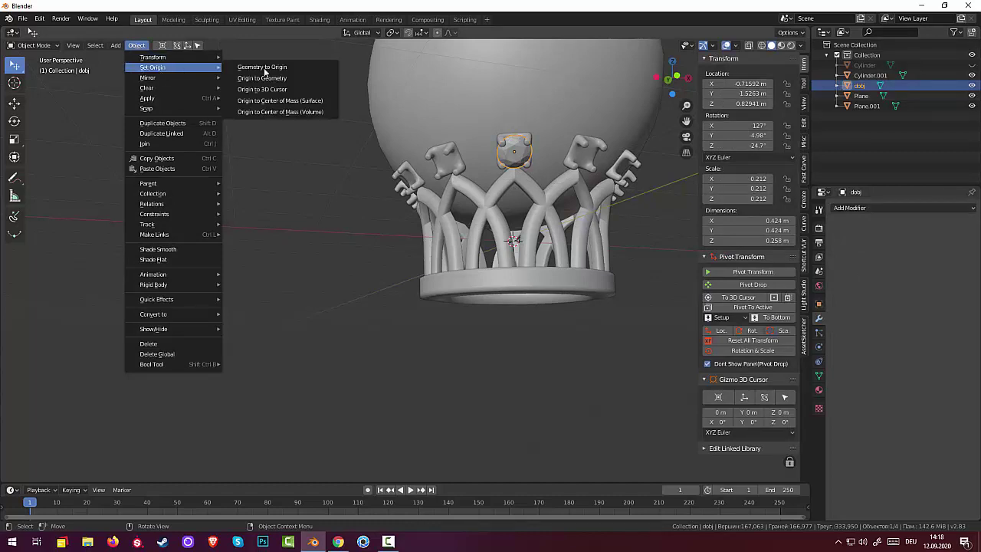
left_click(271, 89)
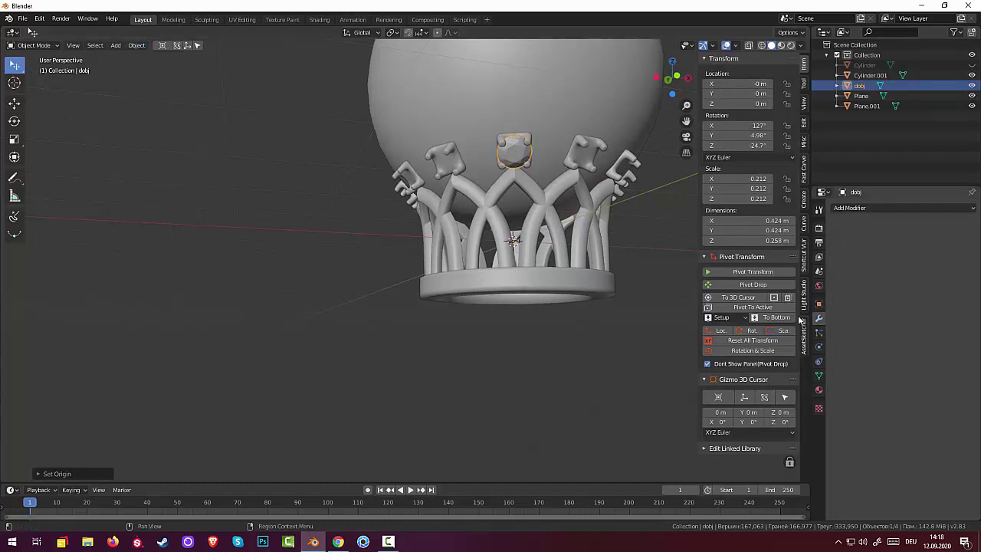
left_click(753, 272)
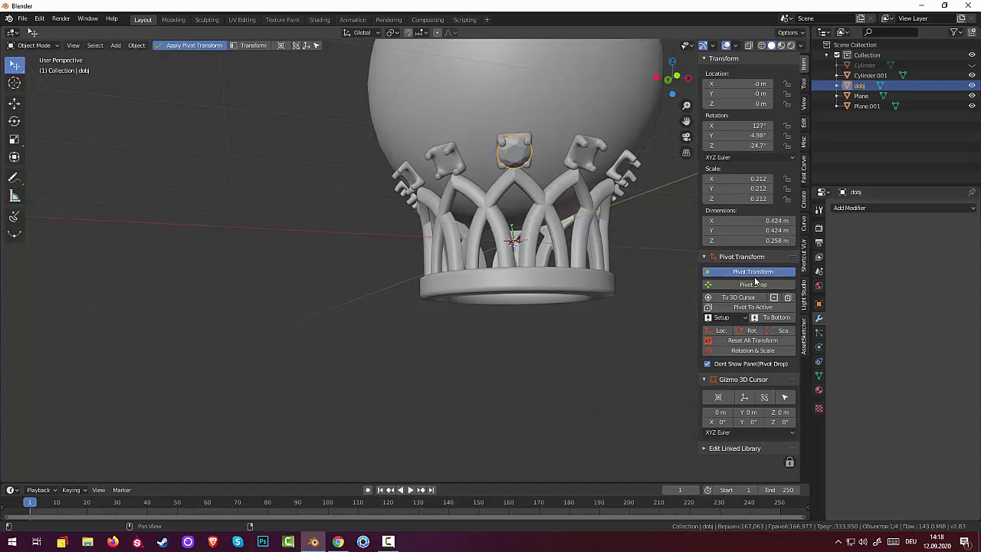
left_click(747, 341)
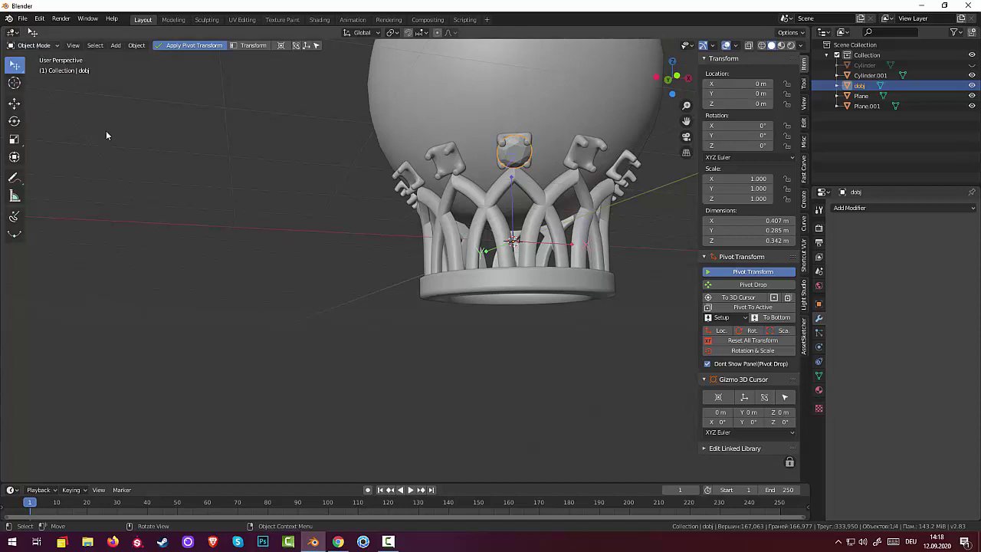
key("shift+a")
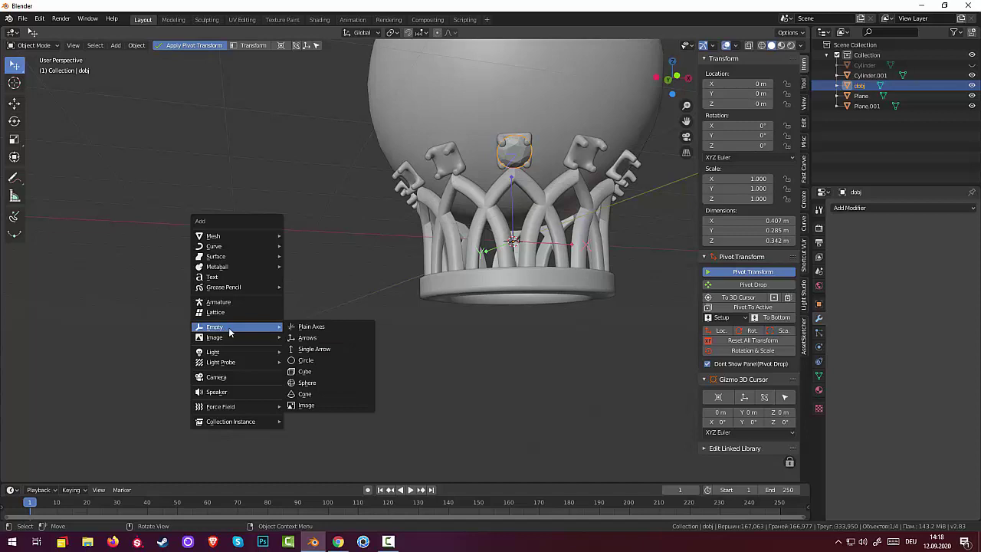
Add an Empty at the world centre and give the gem an Array modifier
left_click(311, 326)
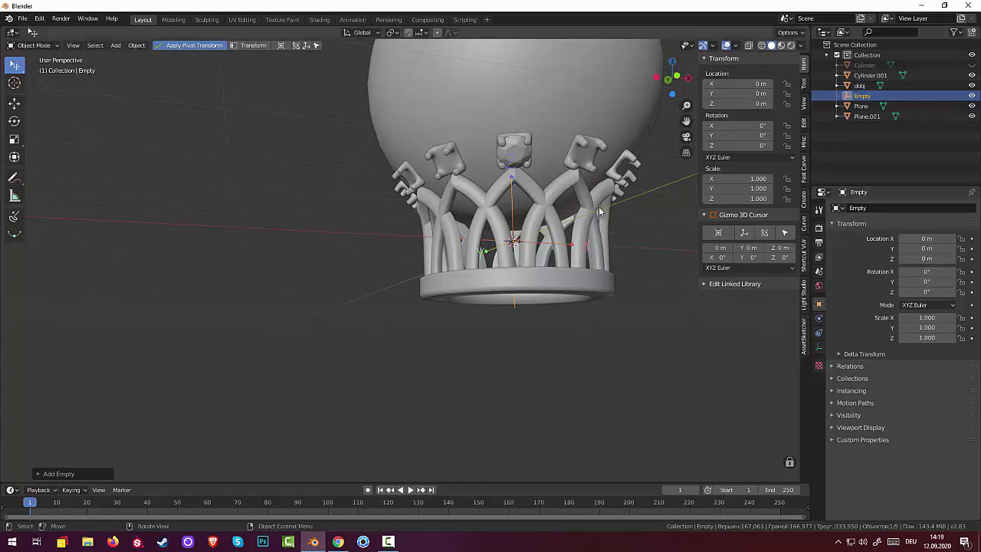
left_click(509, 149)
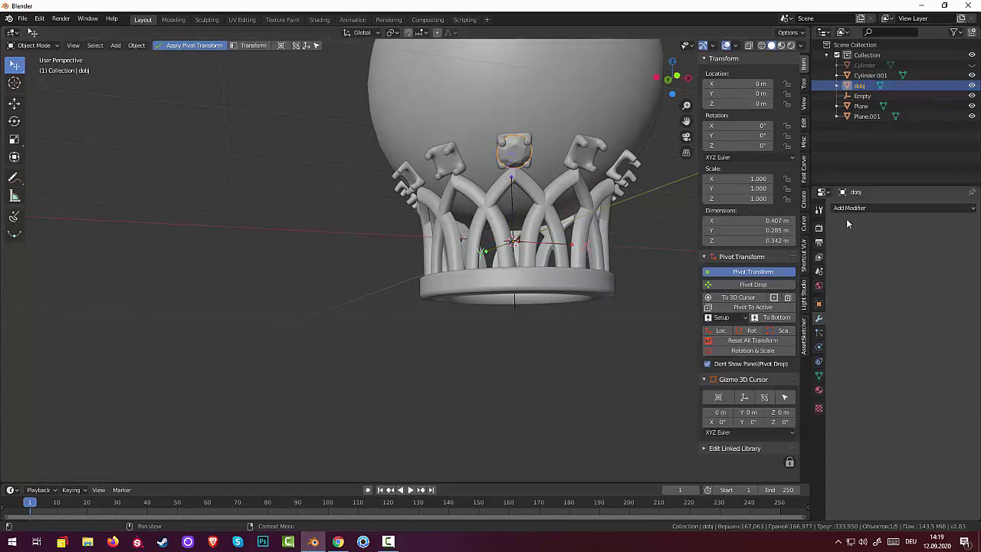
left_click(847, 209)
left_click(766, 231)
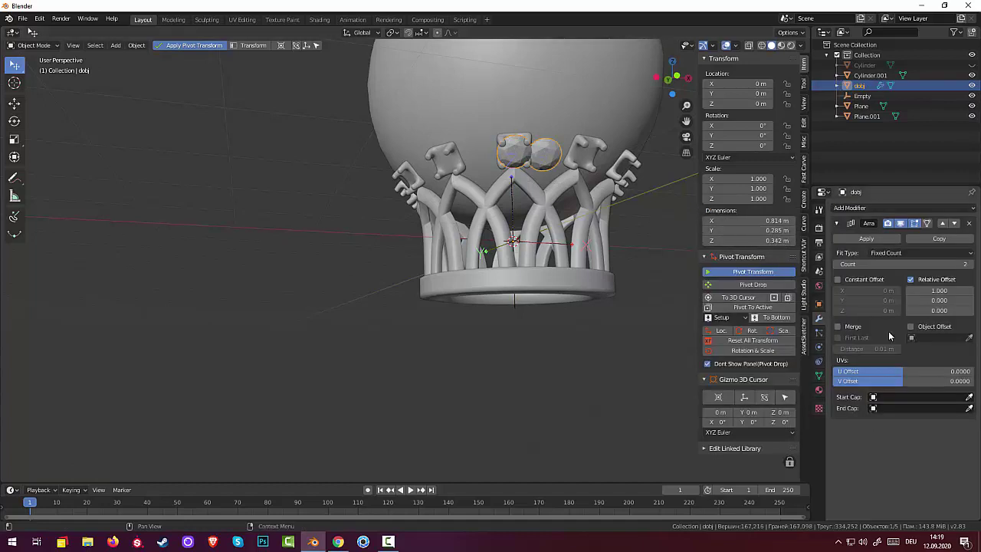
Set the array Count to 11, disable Relative Offset, and use the Empty as Object Offset
left_click(969, 265)
left_click(970, 264)
left_click(969, 264)
left_click(969, 264)
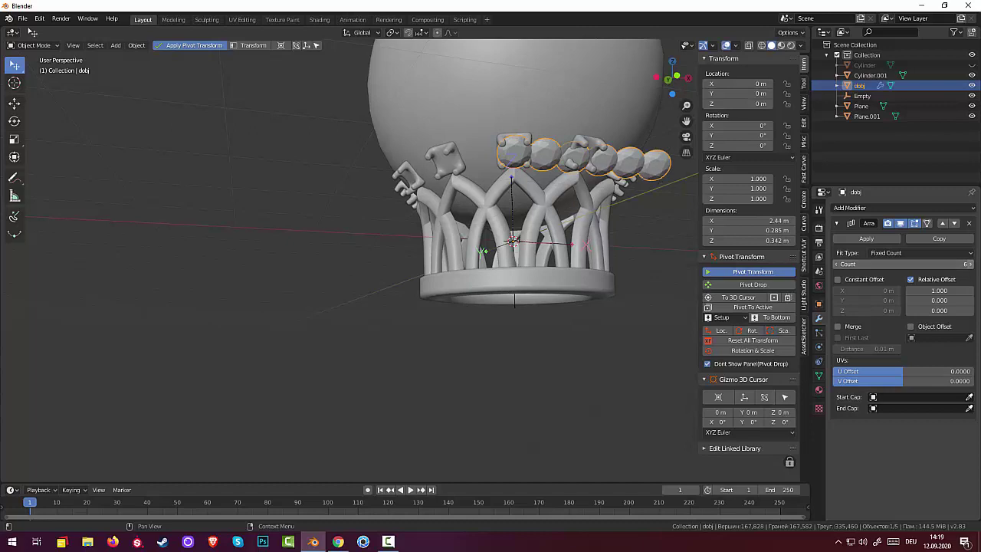
left_click(969, 264)
left_click(969, 264)
left_click(969, 264)
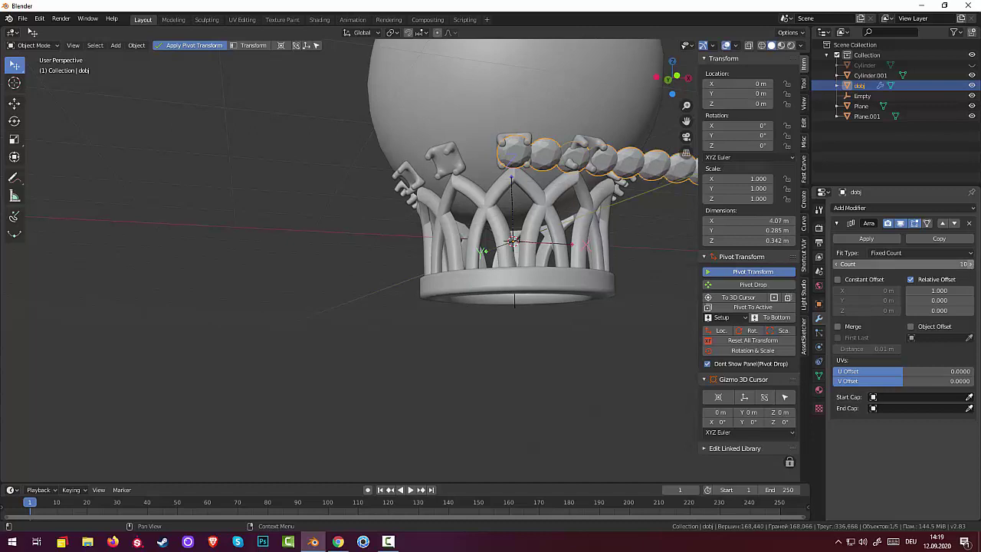
left_click(911, 280)
left_click(842, 281)
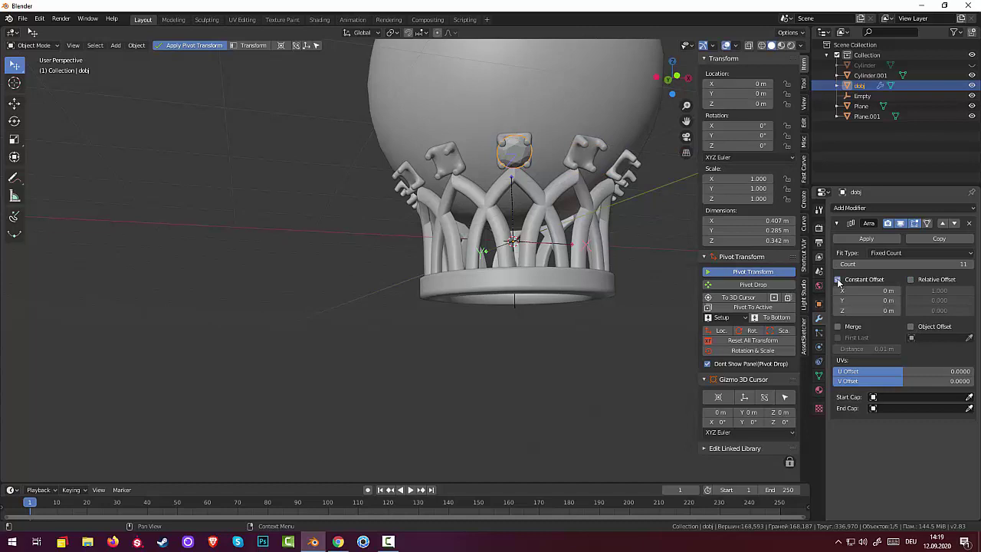
left_click(912, 338)
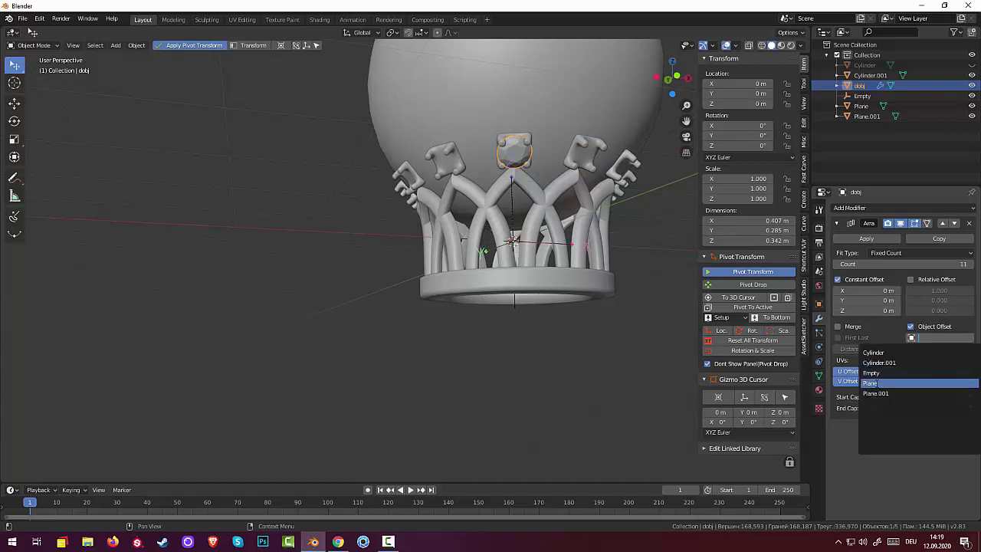
left_click(871, 373)
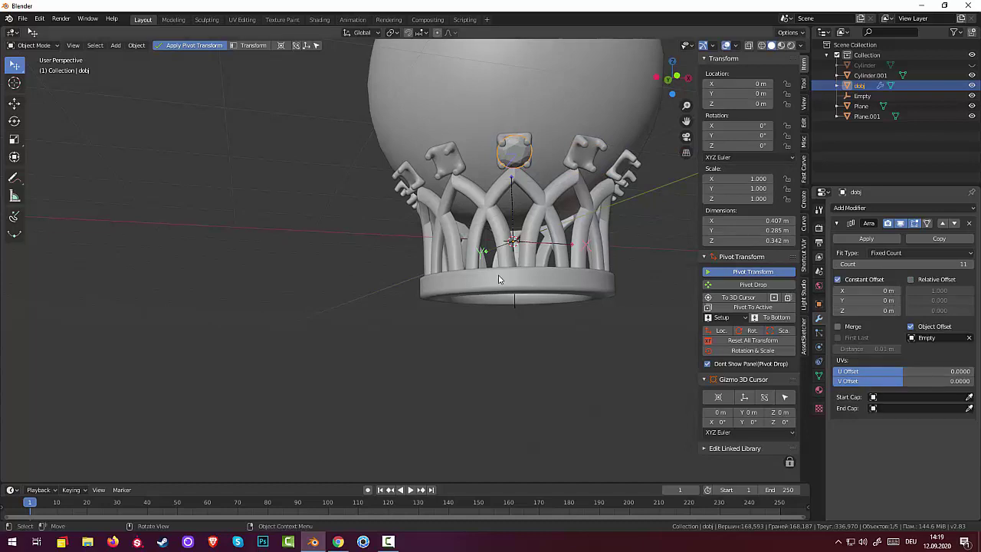
middle_click_drag(504, 287, 497, 295)
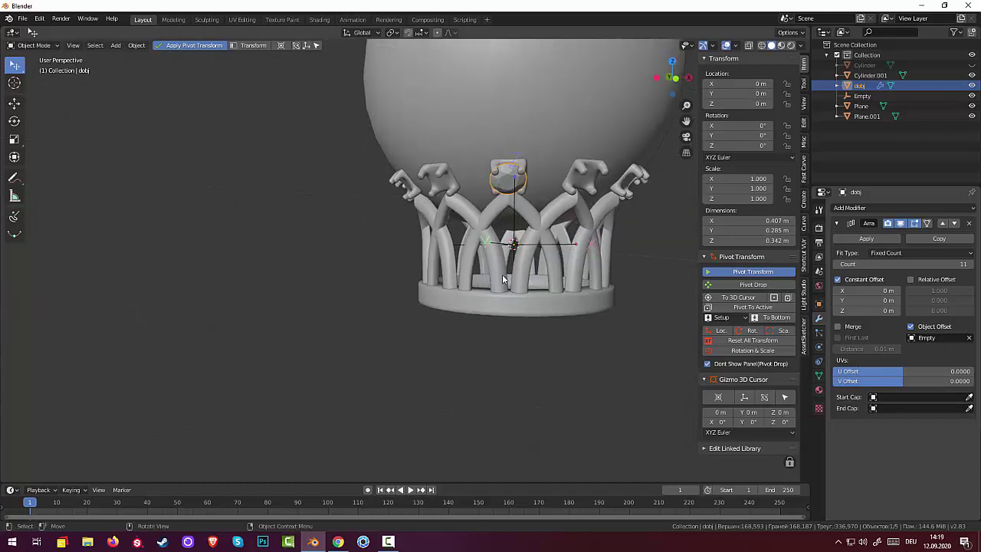
Rotate the gem about Z, first 55.9° then adjusted to 22.8°, fanning its copies around the crown
key("r")
key("z")
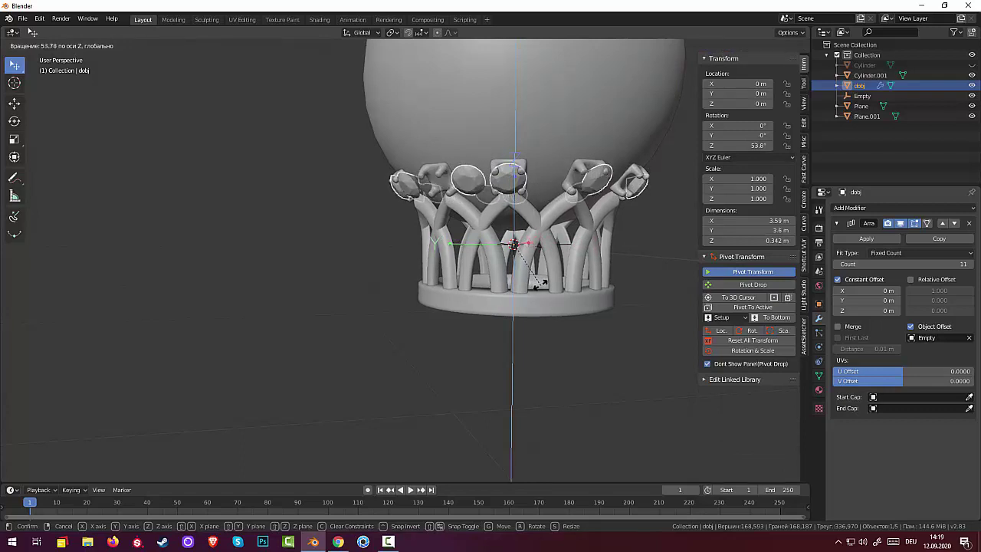
left_click(544, 285)
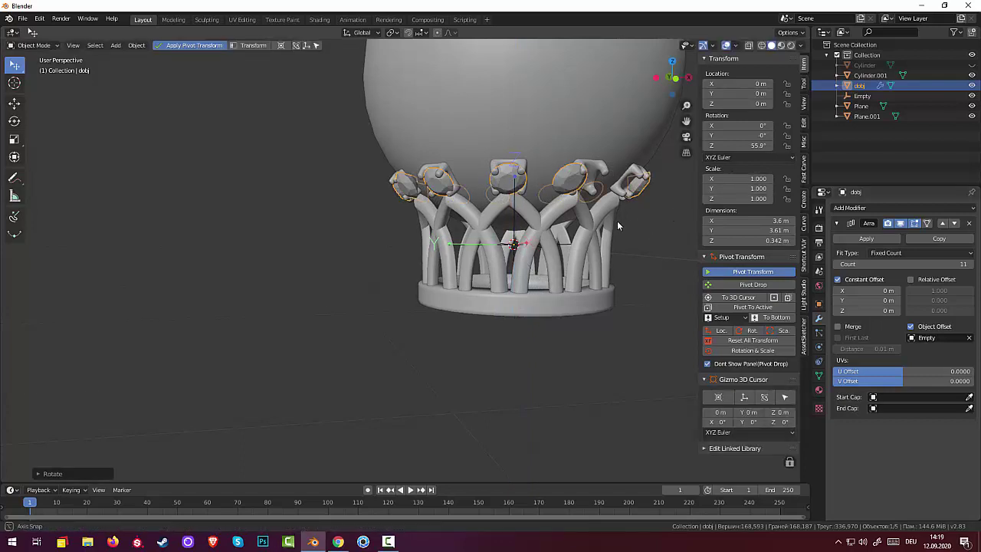
mouse_move(617, 221)
middle_mouse_down()
mouse_move(576, 209)
mouse_move(786, 189)
middle_mouse_up()
mouse_move(746, 145)
left_mouse_down()
mouse_move(800, 145)
mouse_move(757, 145)
left_mouse_up()
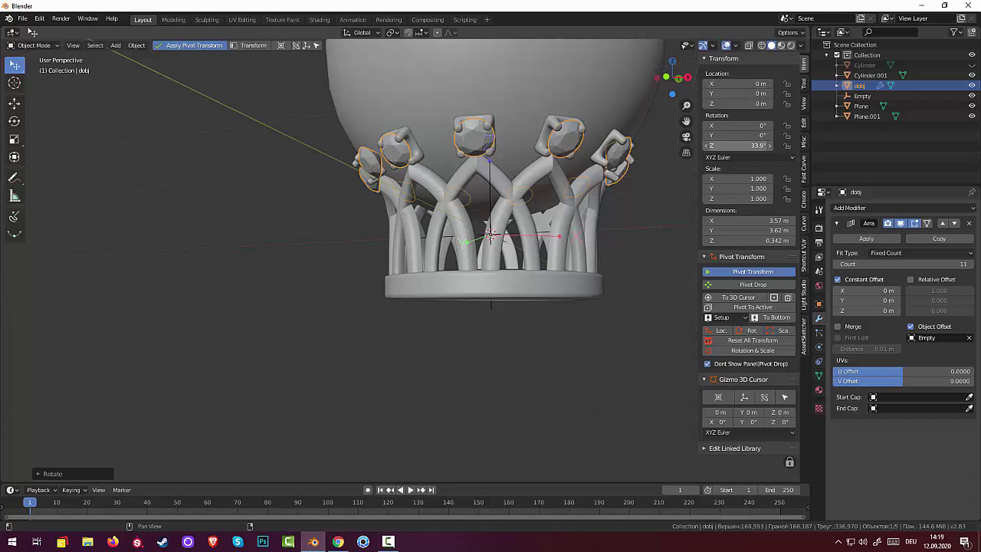
mouse_move(651, 221)
middle_mouse_down()
mouse_move(681, 211)
mouse_move(697, 246)
mouse_move(766, 216)
mouse_move(740, 234)
middle_mouse_up()
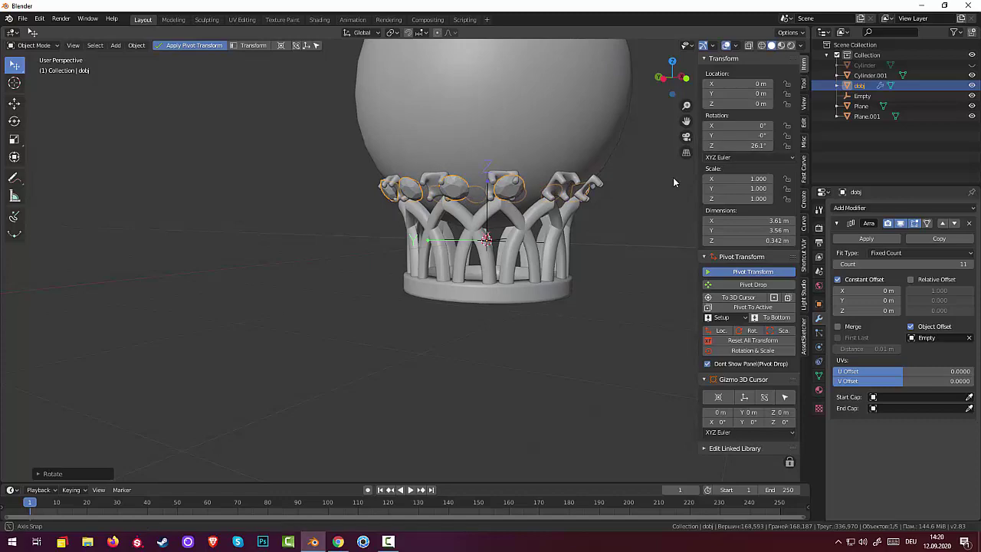
mouse_move(673, 177)
middle_mouse_down()
mouse_move(81, 172)
mouse_move(210, 191)
mouse_move(234, 180)
mouse_move(287, 184)
middle_mouse_up()
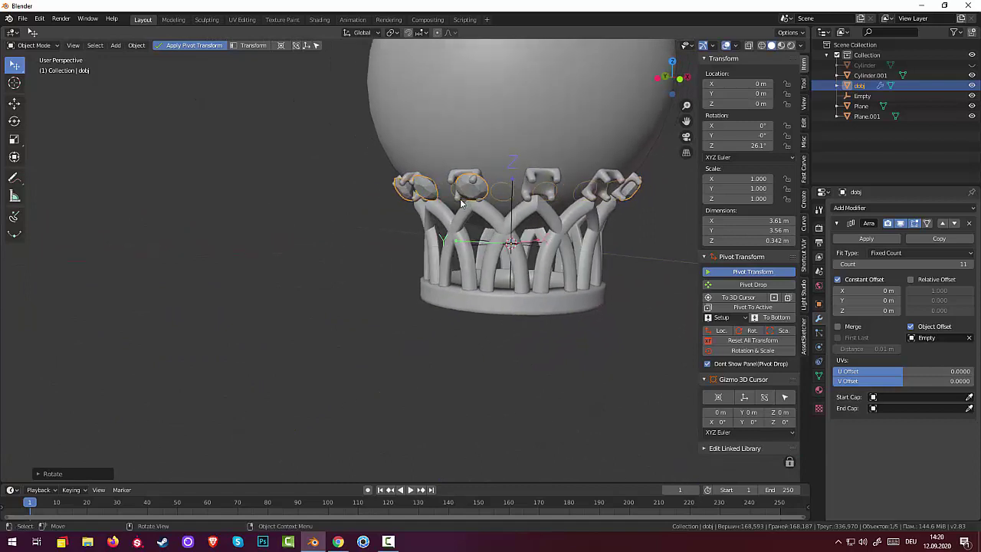
mouse_move(755, 145)
left_mouse_down()
mouse_move(775, 145)
mouse_move(748, 145)
left_mouse_up()
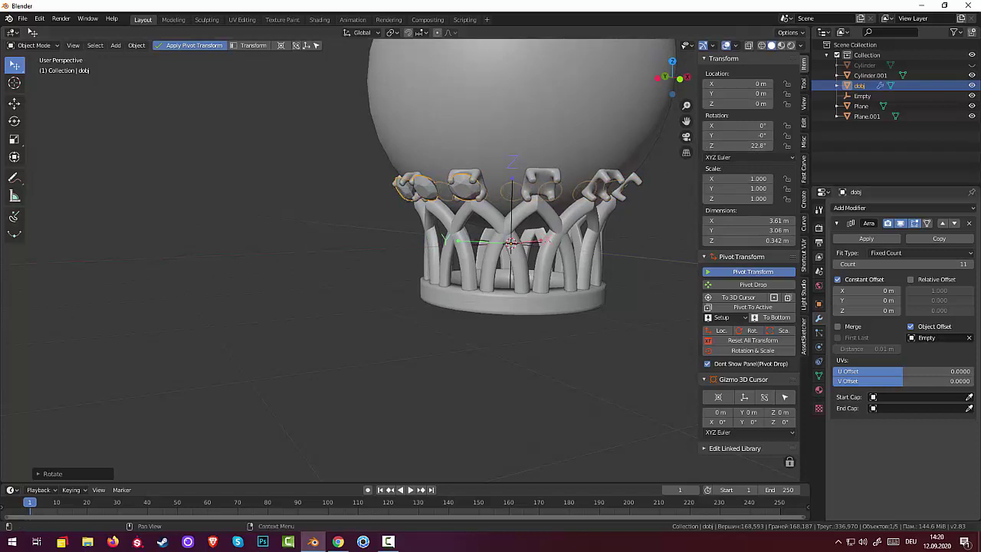
Drop the array Count to 2 and rotate the gem 32.6° about Z to align the copies
left_click(962, 265)
type("2")
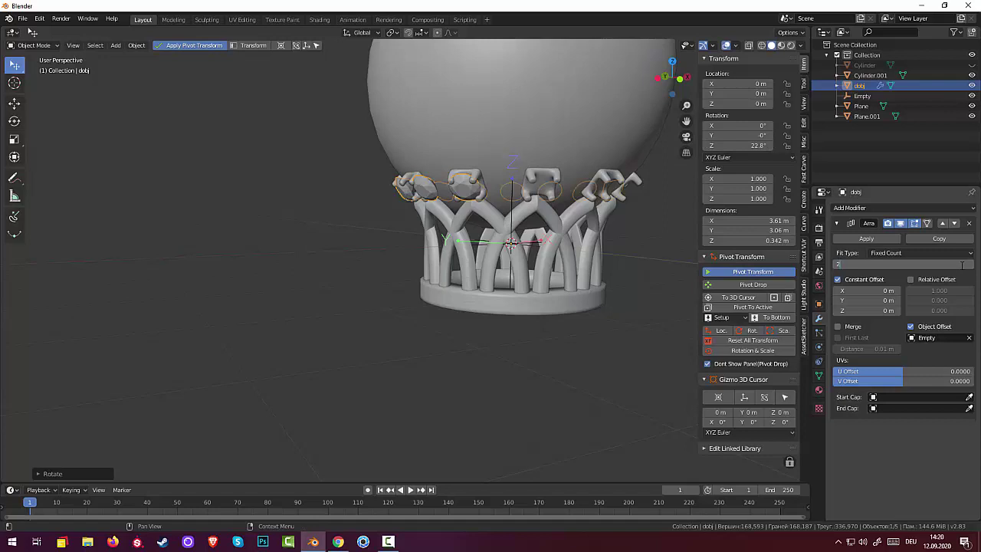
key("Return")
middle_click_drag(547, 312, 593, 297)
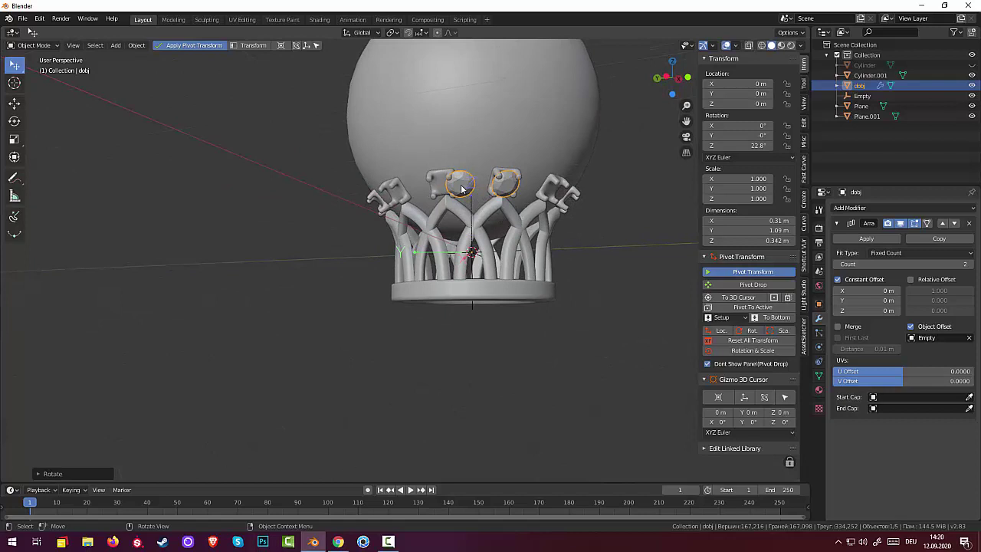
key("r")
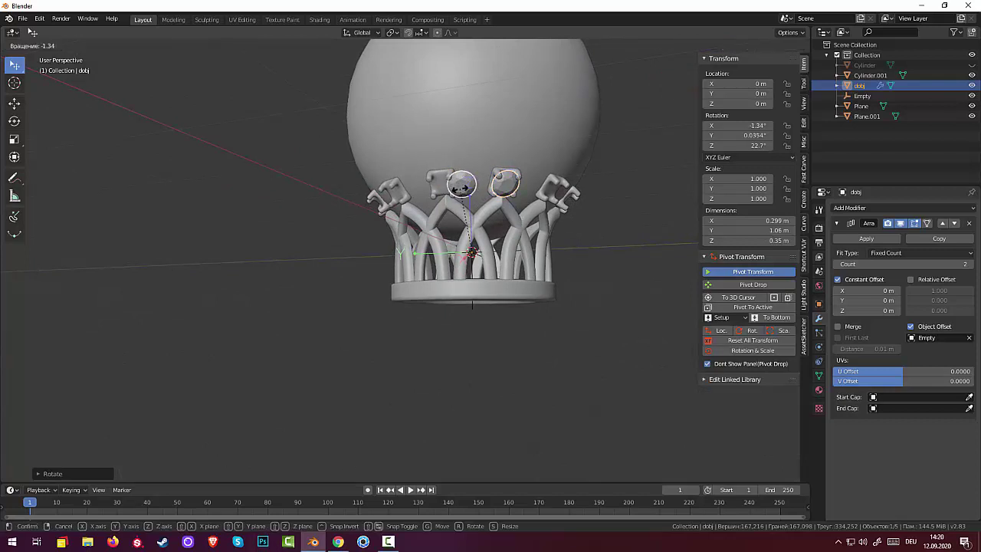
key("z")
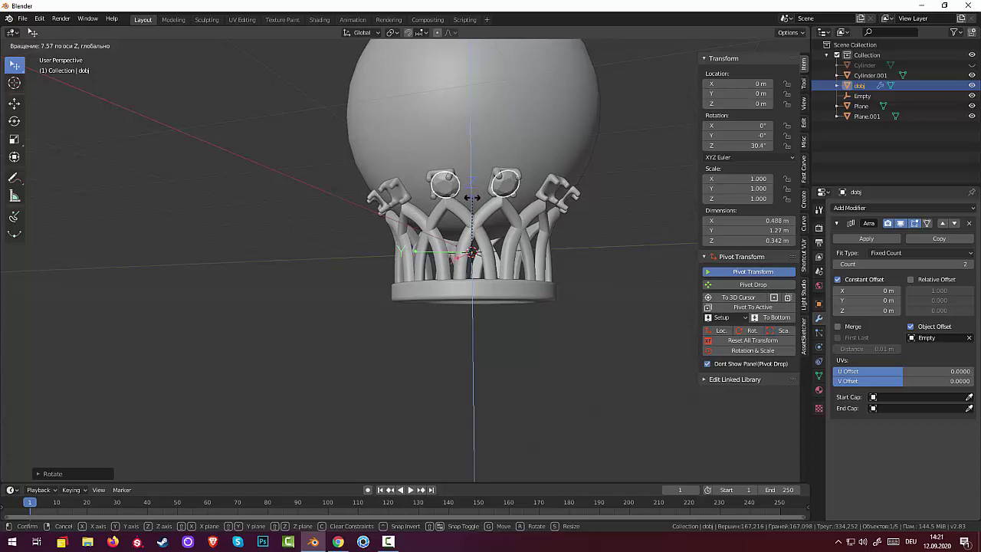
left_click(474, 198)
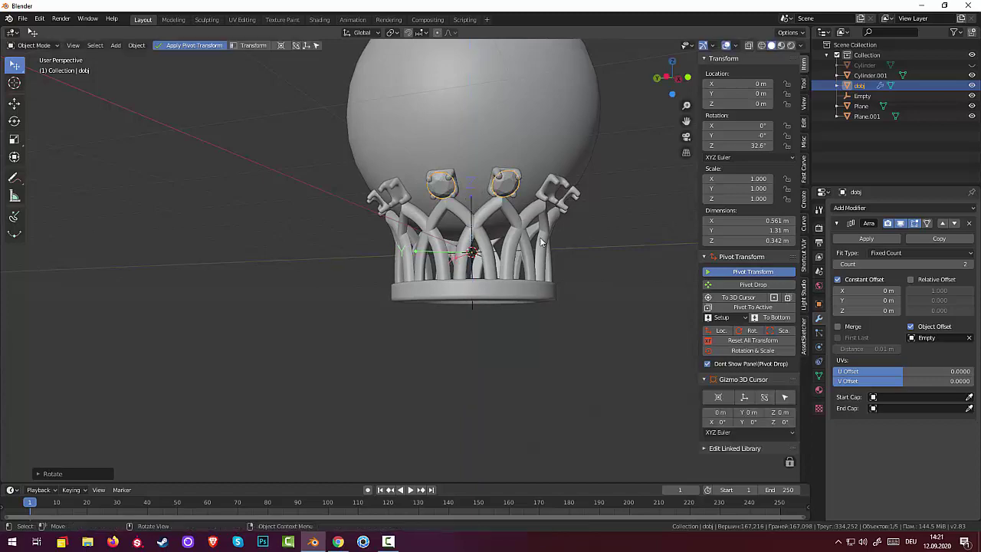
middle_click_drag(593, 257, 526, 172)
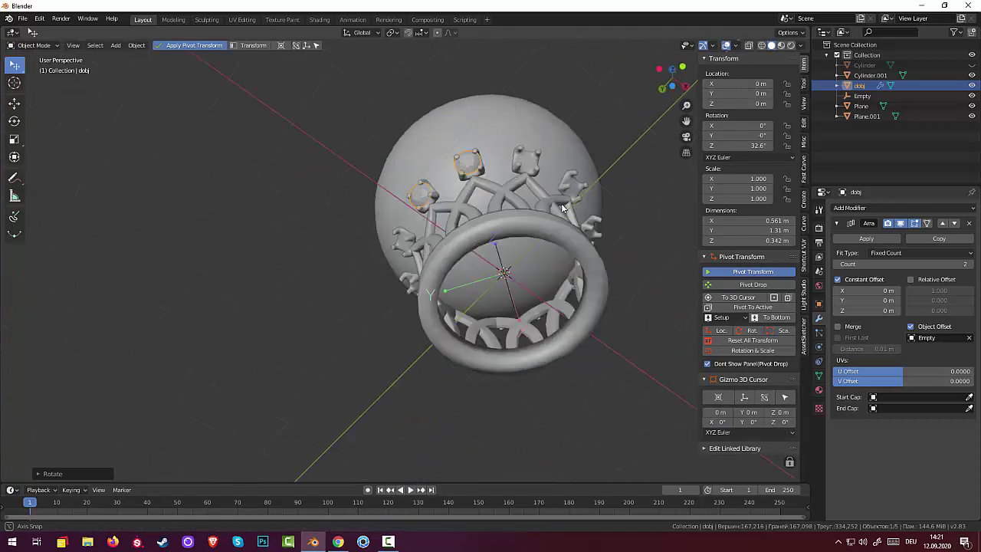
middle_click_drag(525, 172, 572, 259)
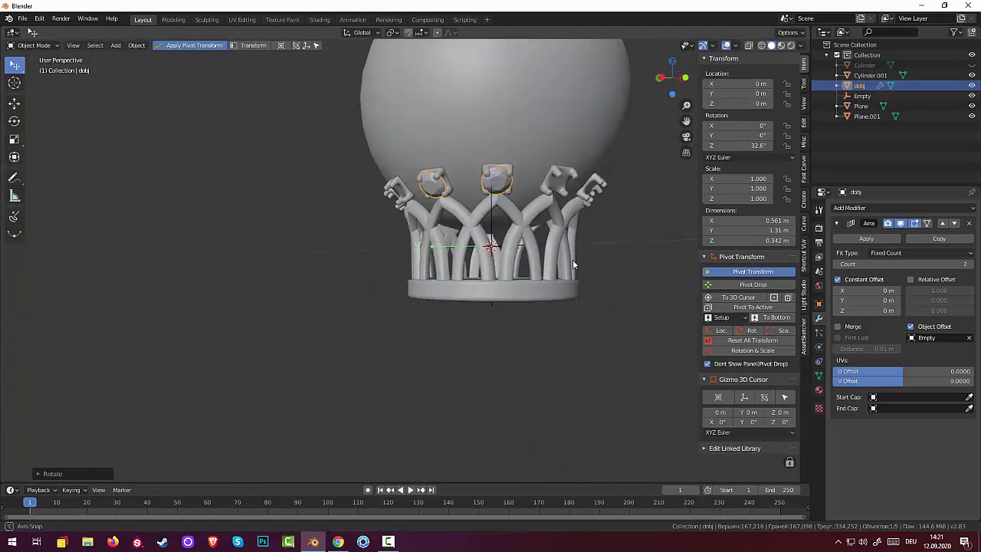
Raise the array Count back to 11 and fine-tune Rotation Z to 32.7°
left_click(968, 263)
left_click_drag(968, 263, 971, 264)
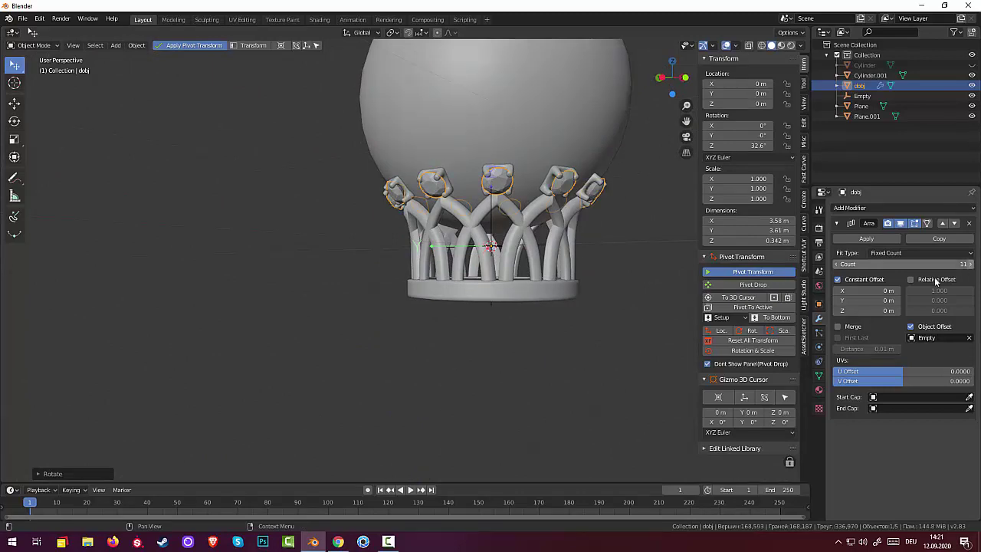
mouse_move(567, 297)
middle_mouse_down()
mouse_move(516, 292)
mouse_move(474, 266)
middle_mouse_up()
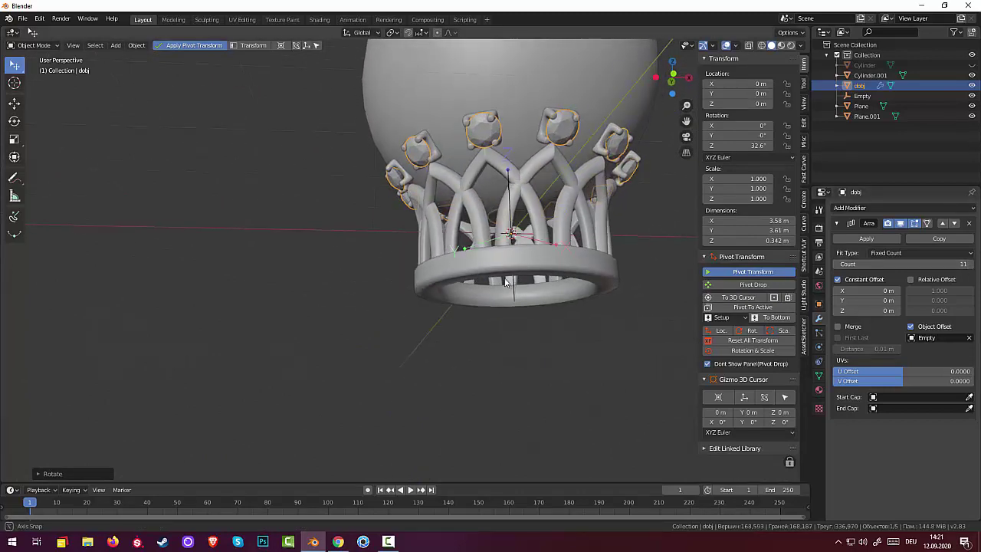
middle_click_drag(475, 270, 581, 295)
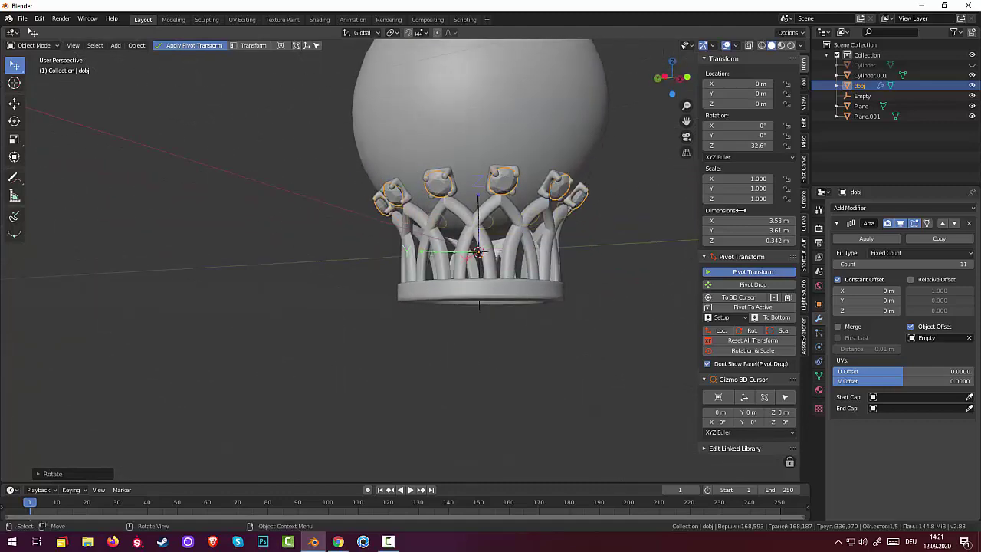
left_click_drag(770, 148, 773, 148)
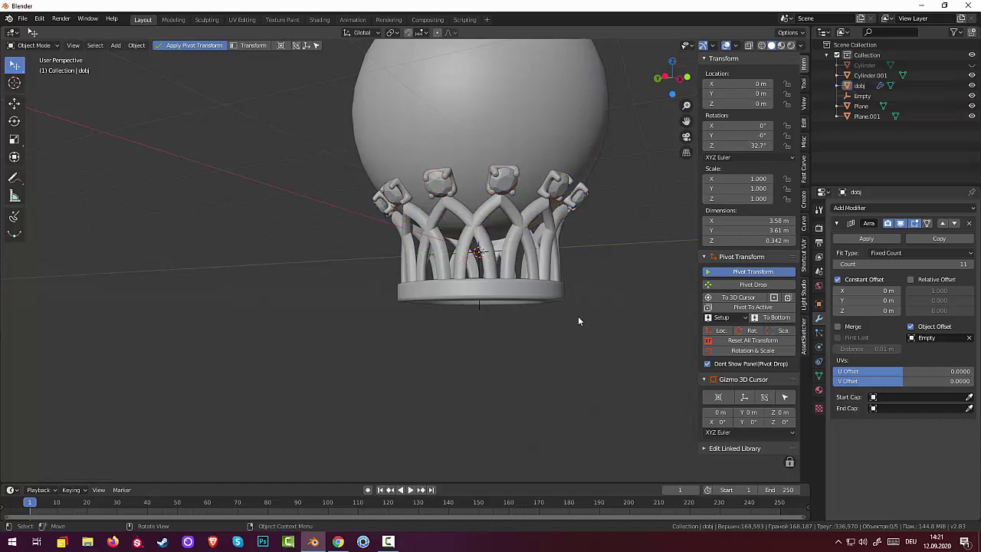
scroll(577, 320, "down", 3)
mouse_move(576, 288)
middle_mouse_down()
mouse_move(659, 340)
mouse_move(557, 274)
mouse_move(559, 293)
middle_mouse_up()
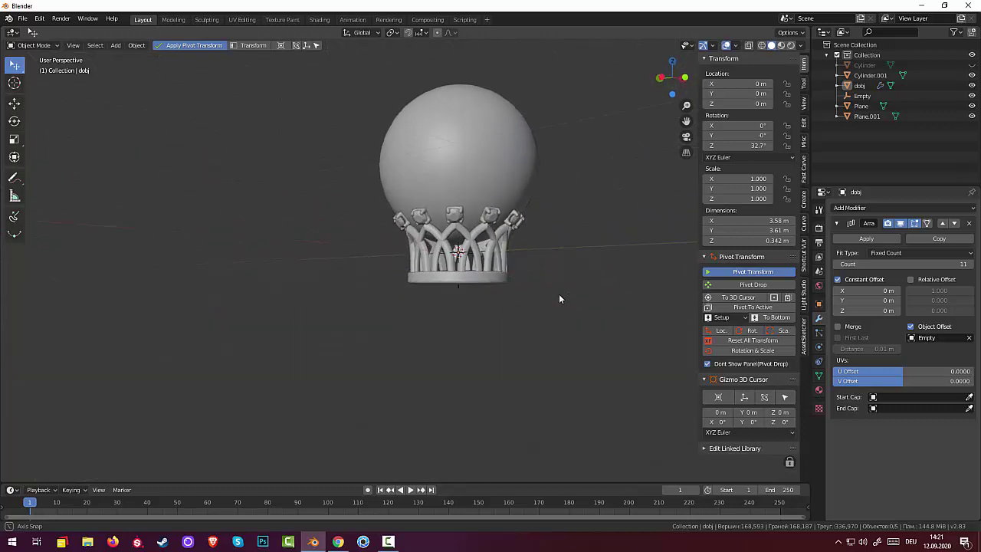
scroll(529, 314, "down", 2)
scroll(529, 315, "up", 1)
scroll(502, 326, "up", 1)
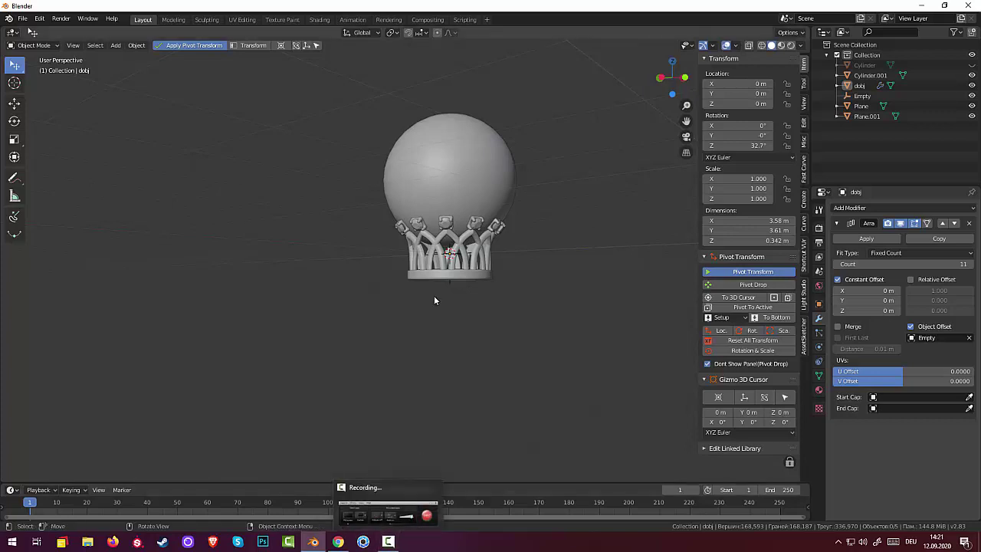
left_click(388, 543)
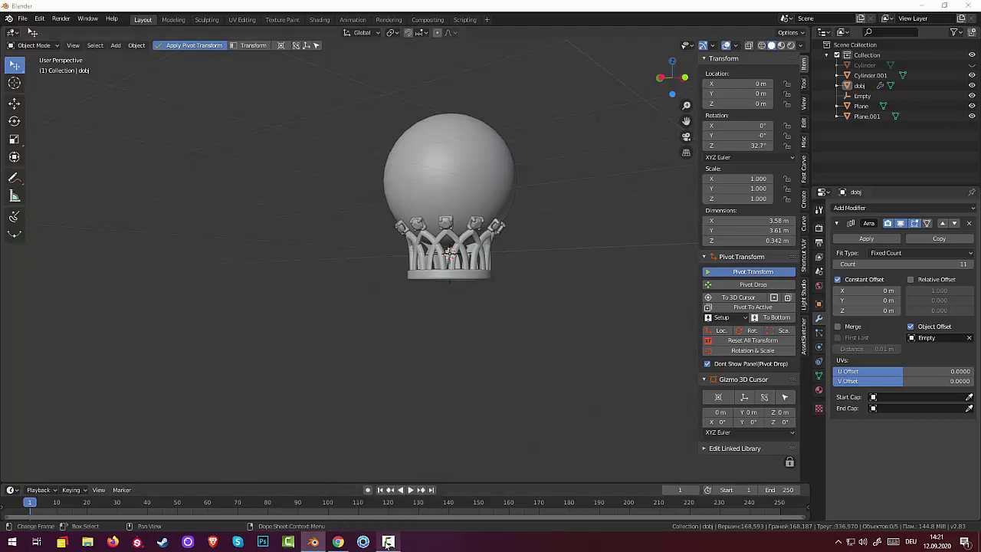